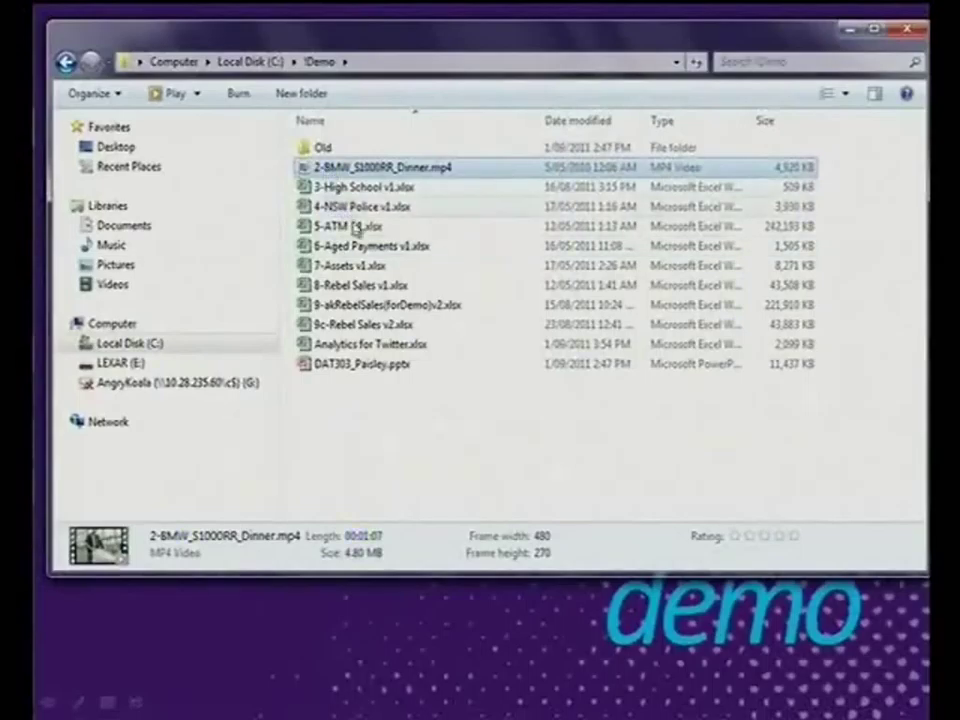
# - Open the 4-NSW Police v1.xlsx workbook and display its PowerPivot window as a smaller window over the worksheet
pyautogui.doubleClick(371, 206)
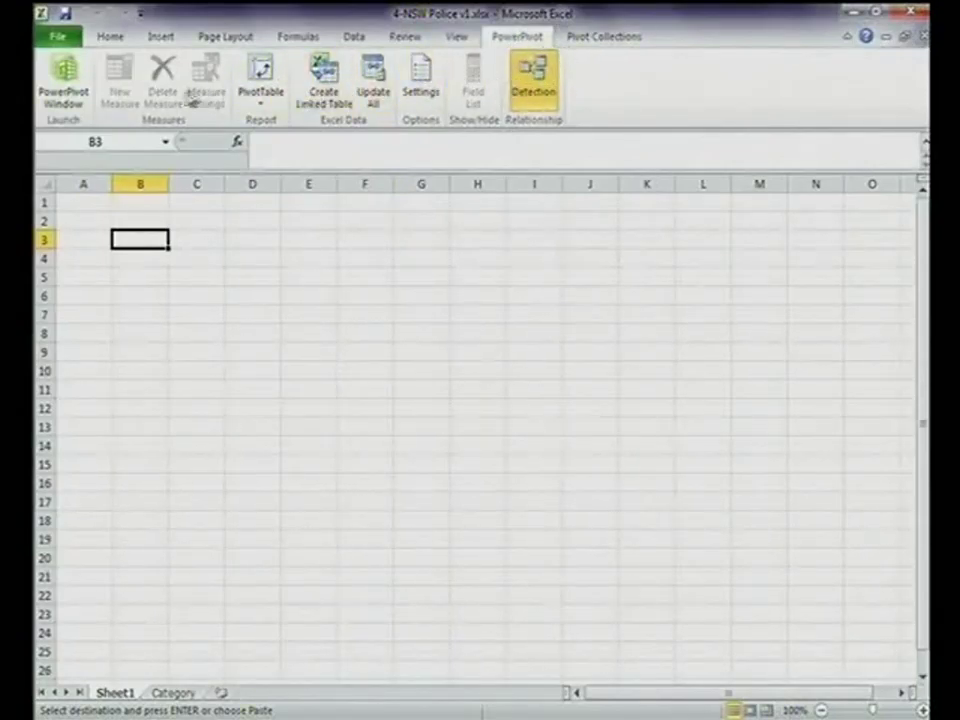
pyautogui.click(76, 88)
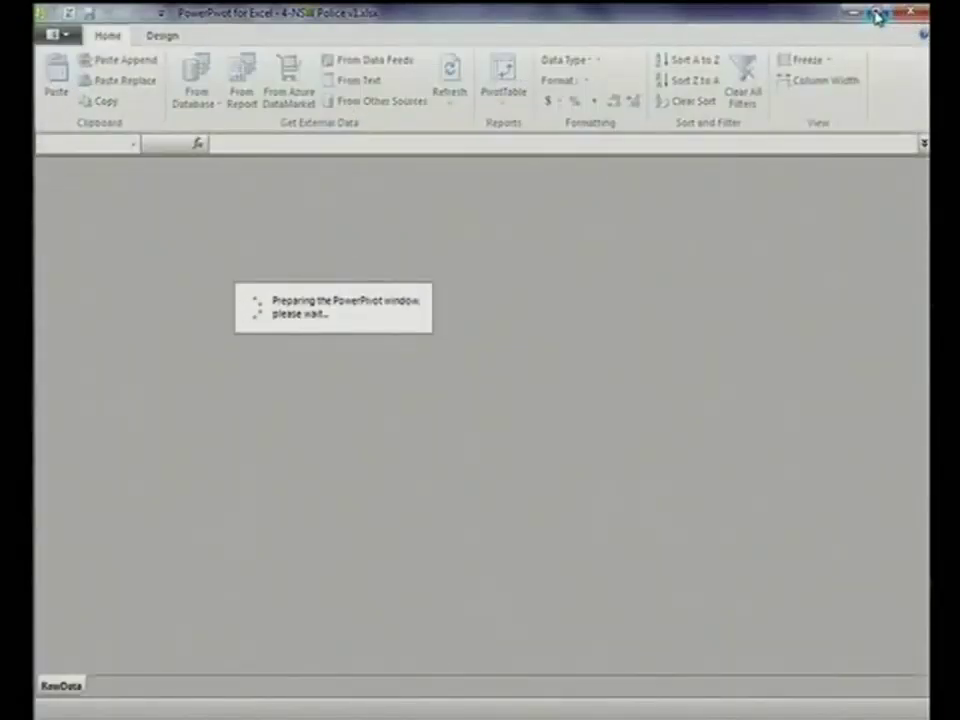
pyautogui.click(876, 14)
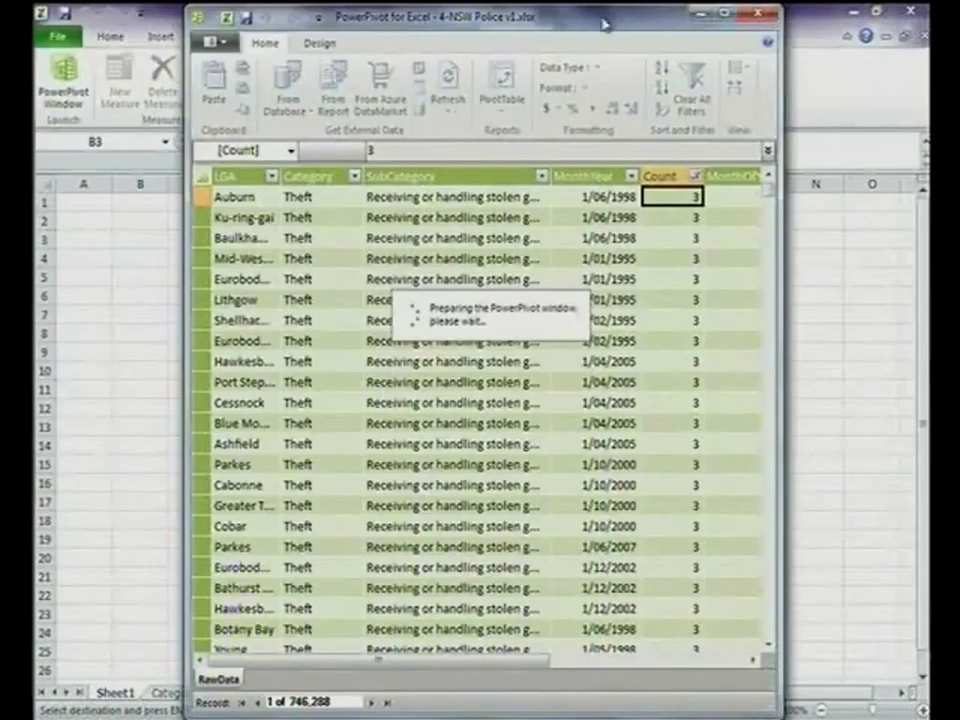
pyautogui.moveTo(604, 24); pyautogui.dragTo(800, 294)
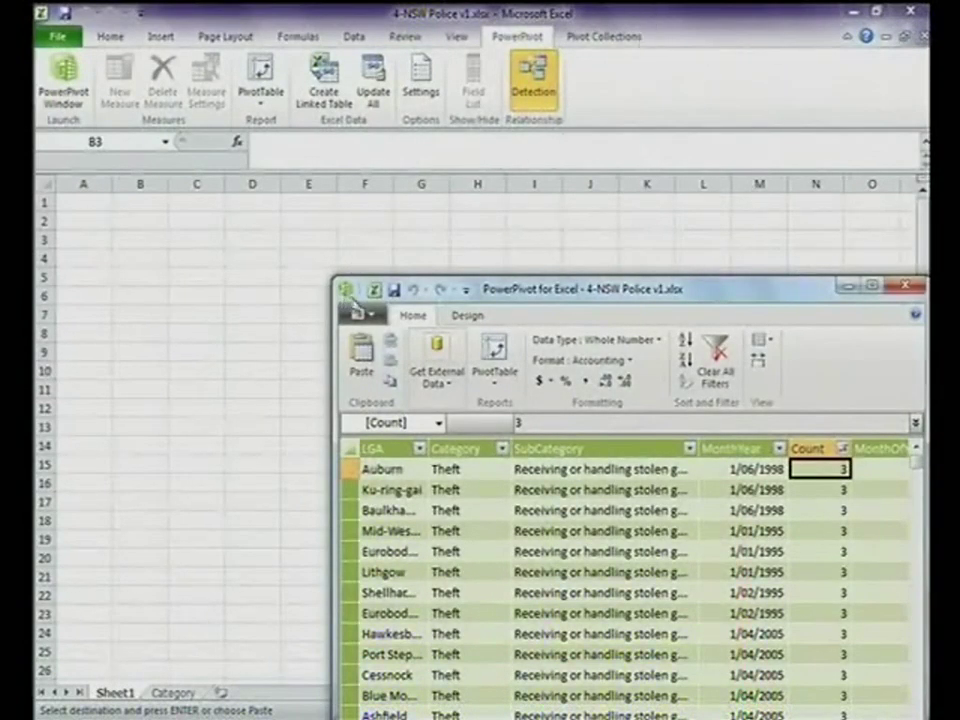
# - Switch to the worksheet and back to a maximized PowerPivot window, and inspect the SubCategory and LGA values in RawData
pyautogui.click(376, 291)
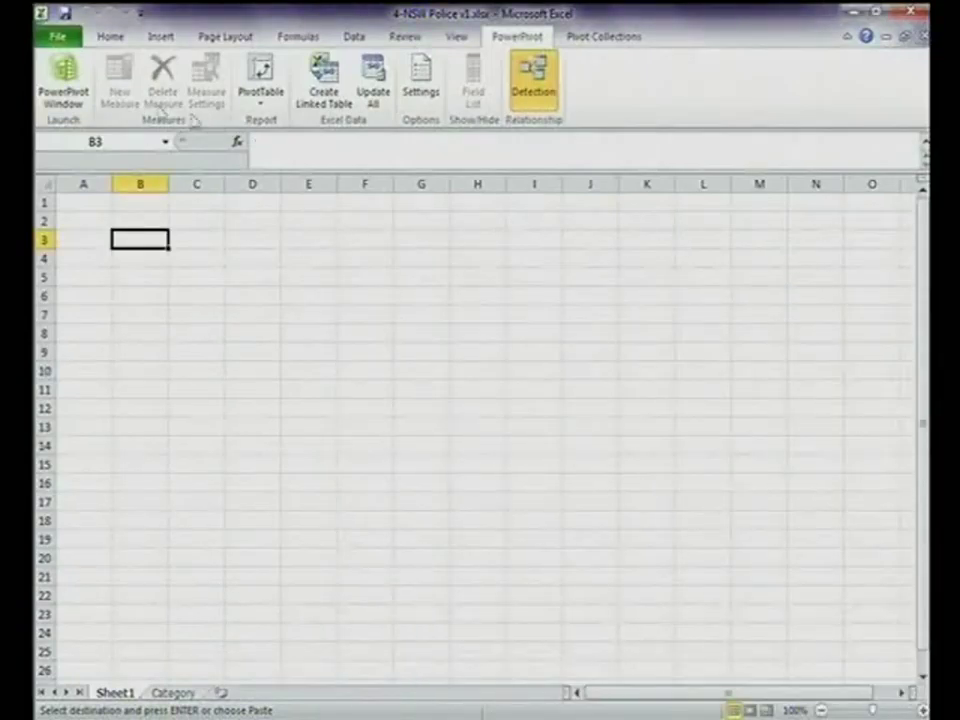
pyautogui.click(64, 72)
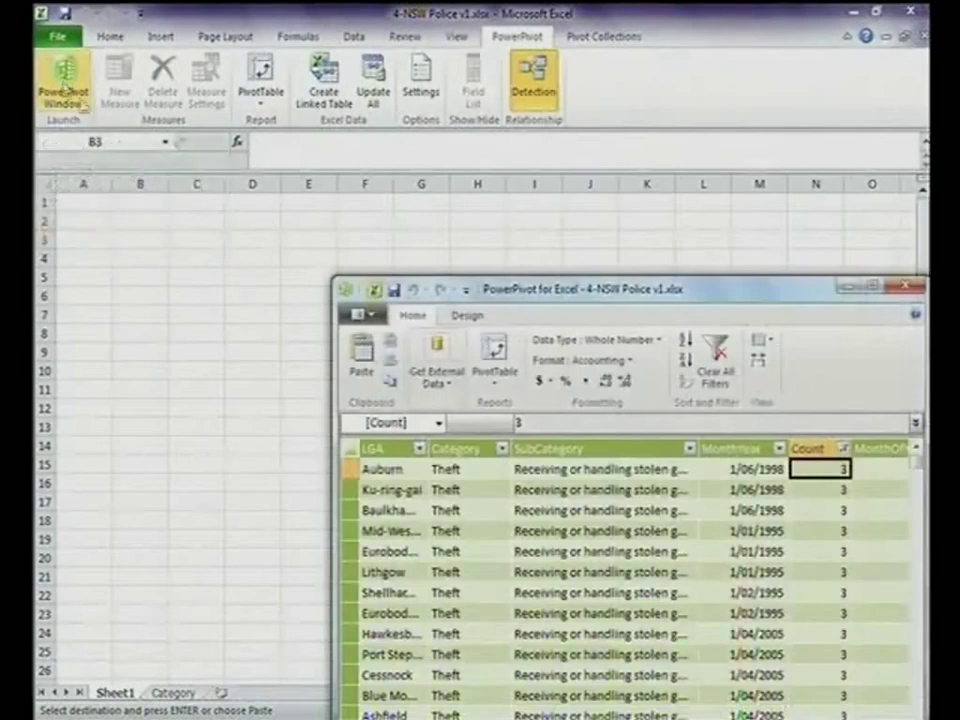
pyautogui.moveTo(715, 293); pyautogui.dragTo(536, 133)
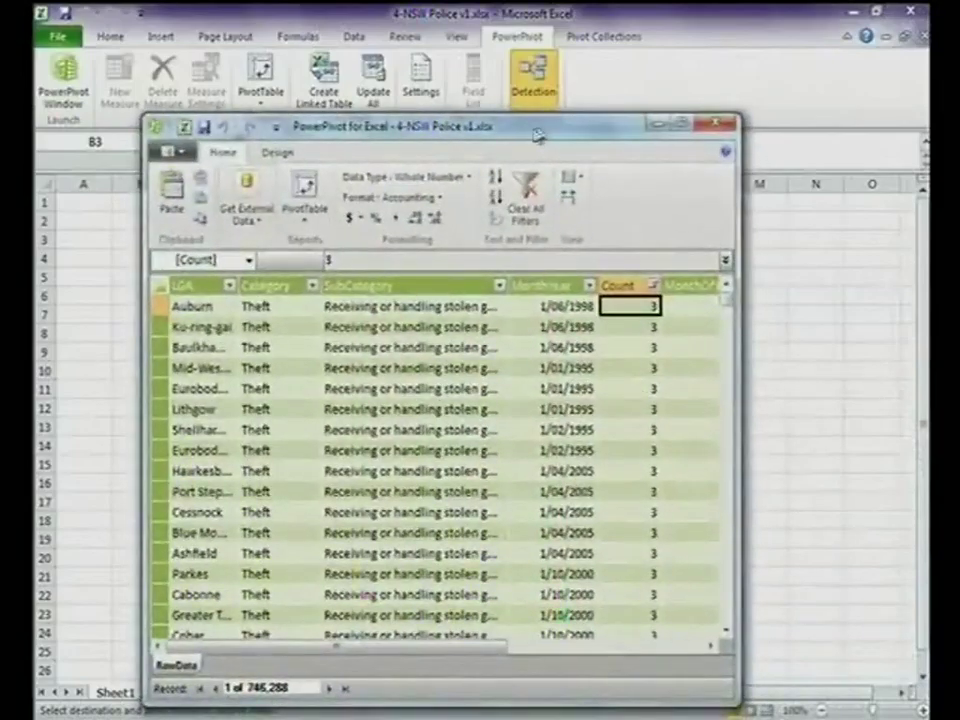
pyautogui.doubleClick(536, 133)
pyautogui.click(298, 249)
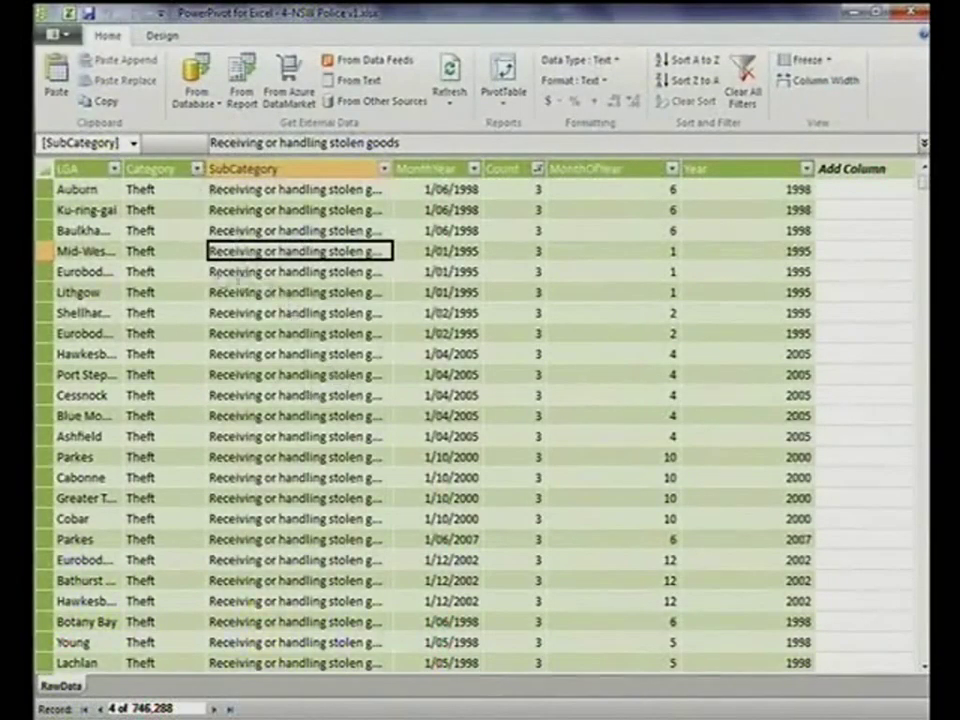
pyautogui.click(104, 279)
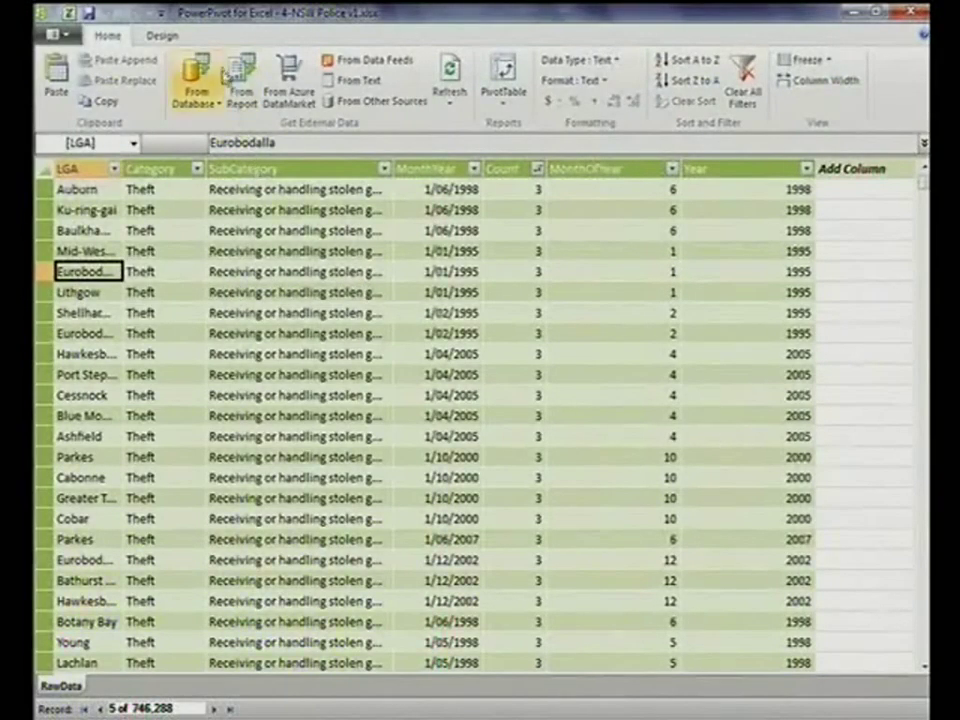
# - Try to import from a local SQL Server database with Windows Authentication in the Table Import Wizard, and cancel the import
pyautogui.click(203, 104)
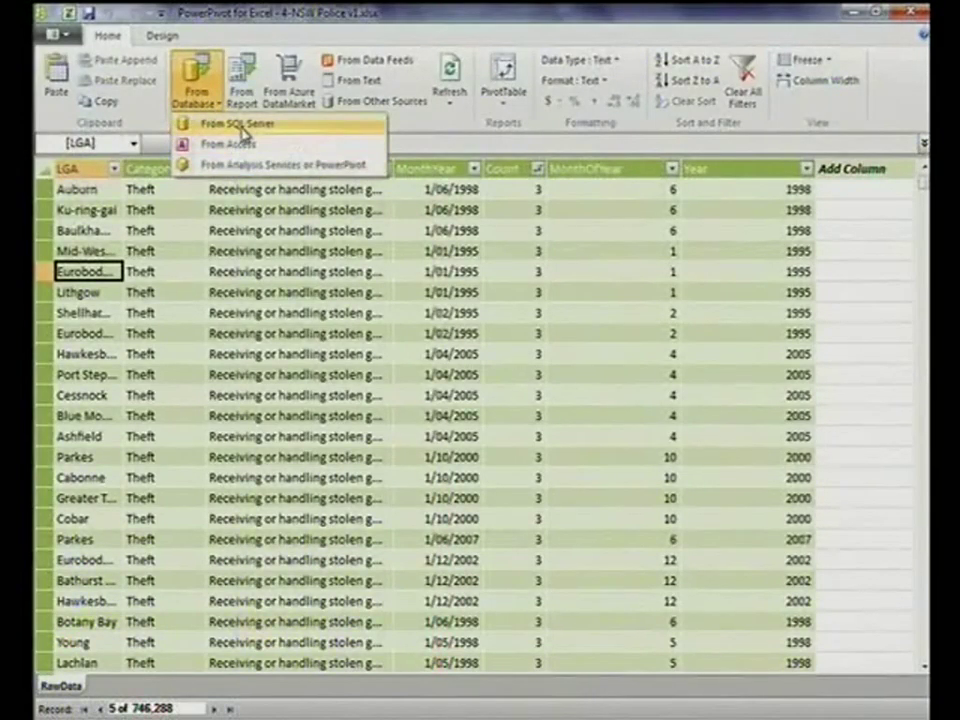
pyautogui.click(243, 127)
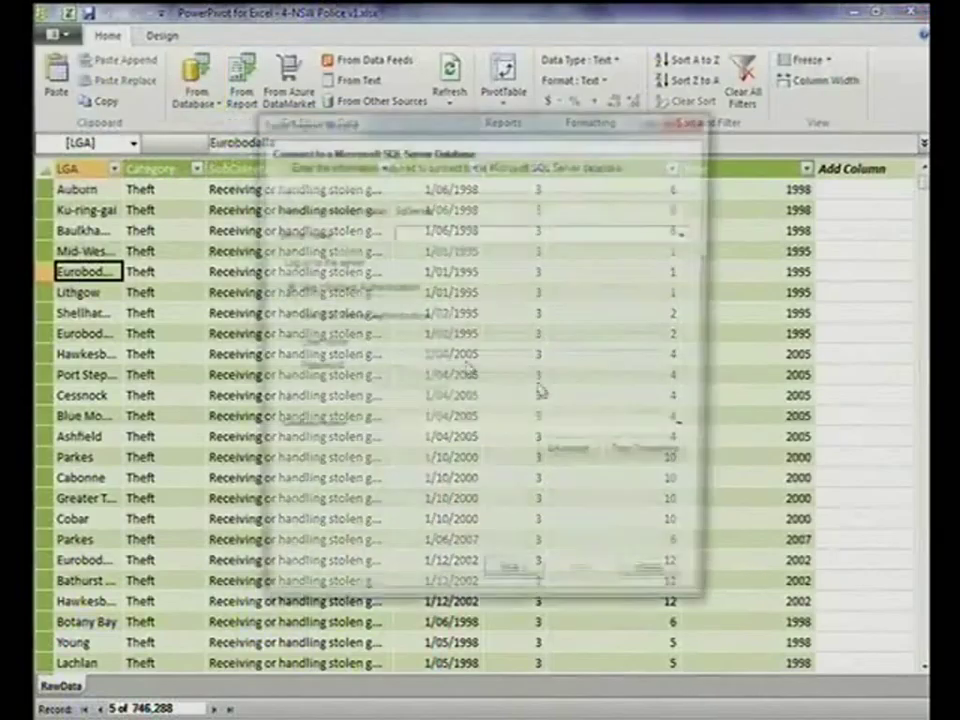
pyautogui.click(411, 233)
pyautogui.write('localhost')
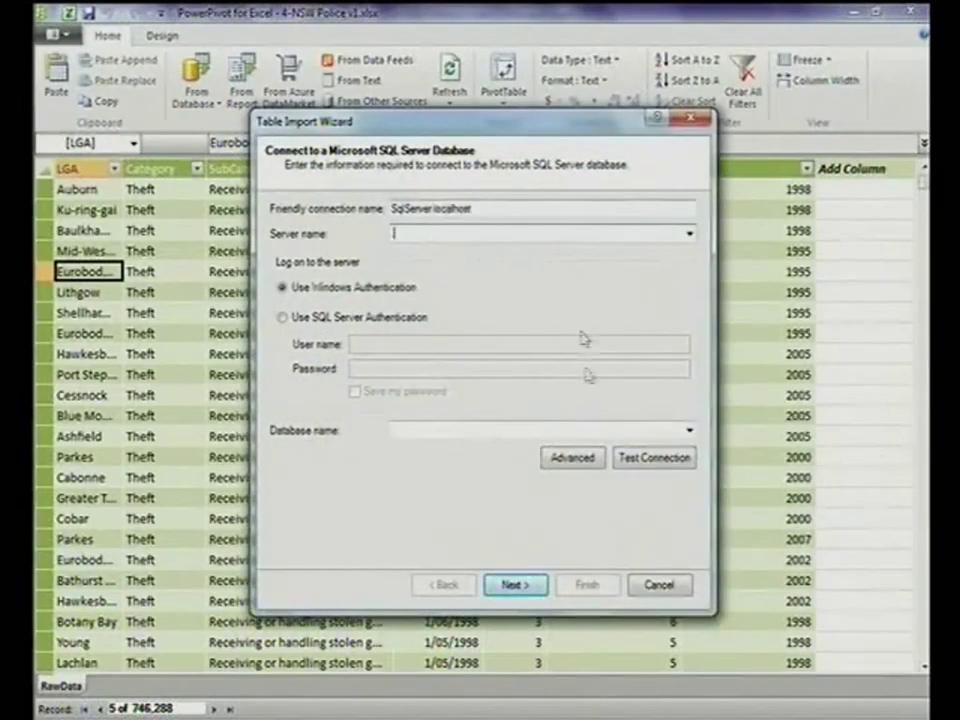
pyautogui.click(533, 588)
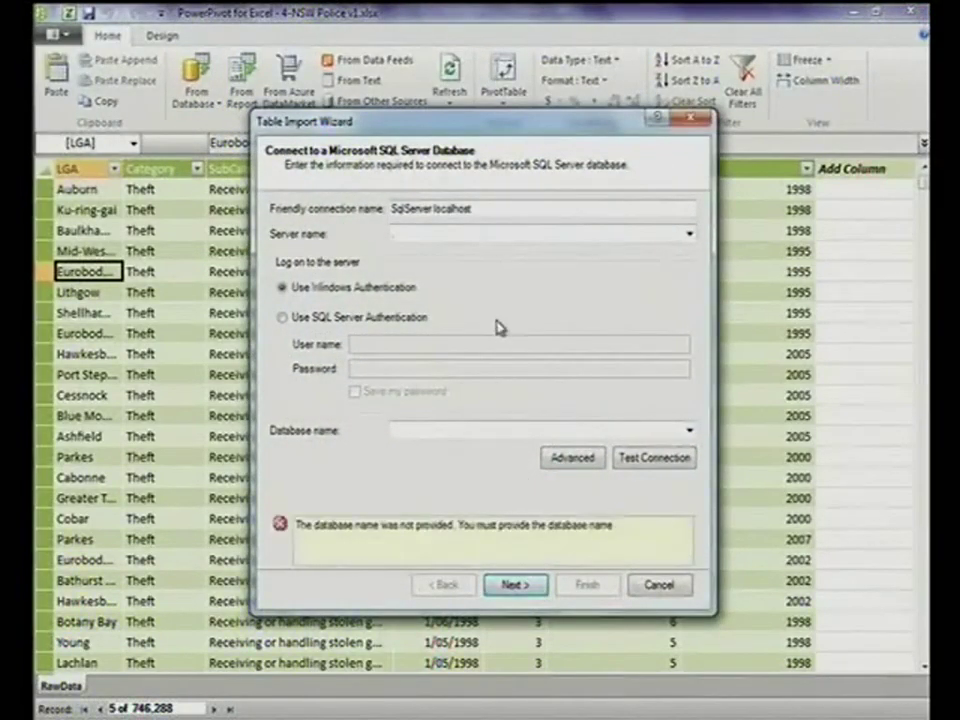
pyautogui.click(664, 586)
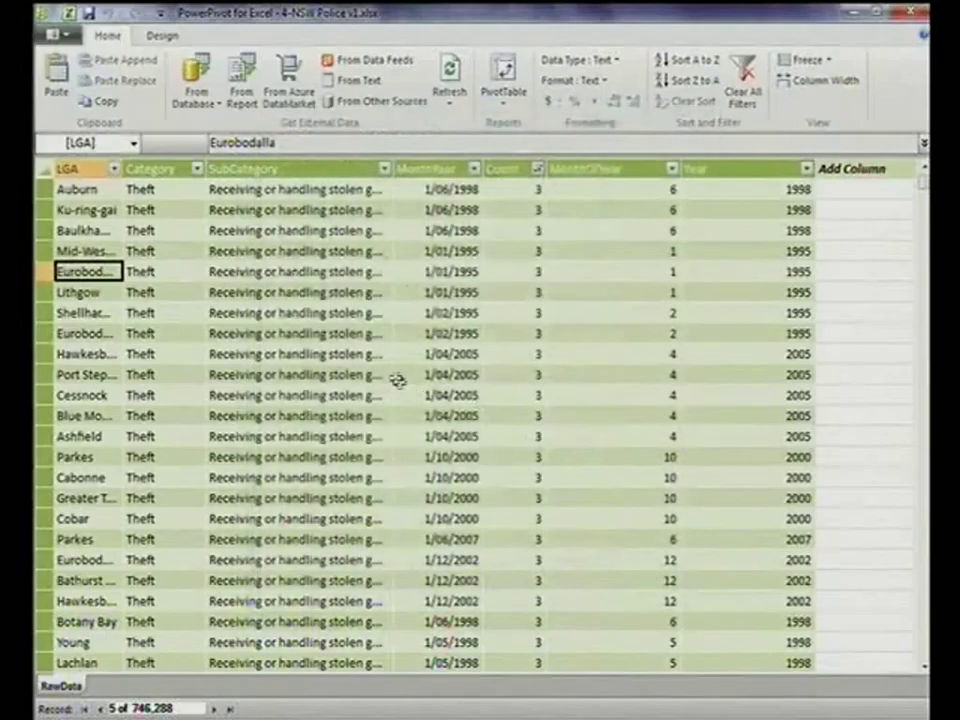
pyautogui.click(344, 337)
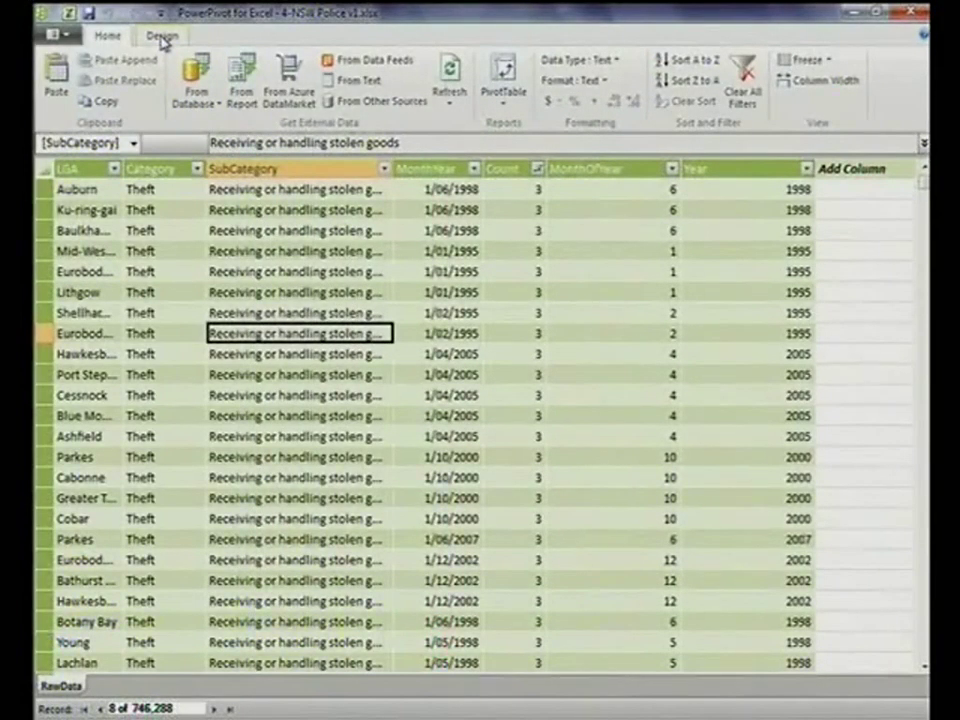
pyautogui.click(163, 36)
pyautogui.click(107, 36)
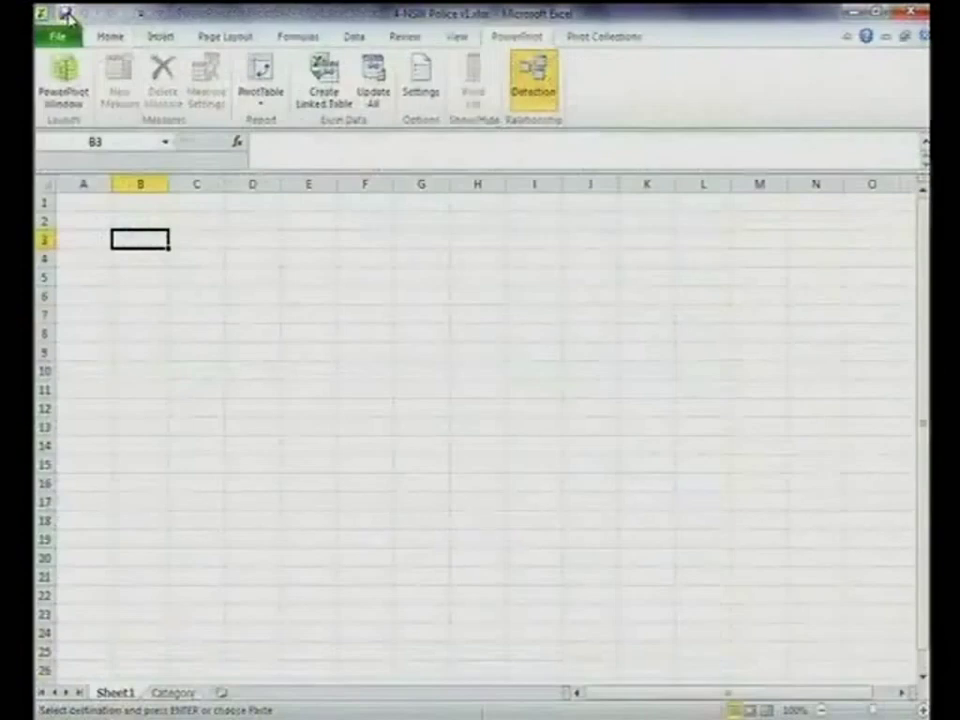
# - Return to the Excel workbook, insert a PivotTable at cell B3 of the existing Sheet1, and add Count as its value field
pyautogui.click(68, 12)
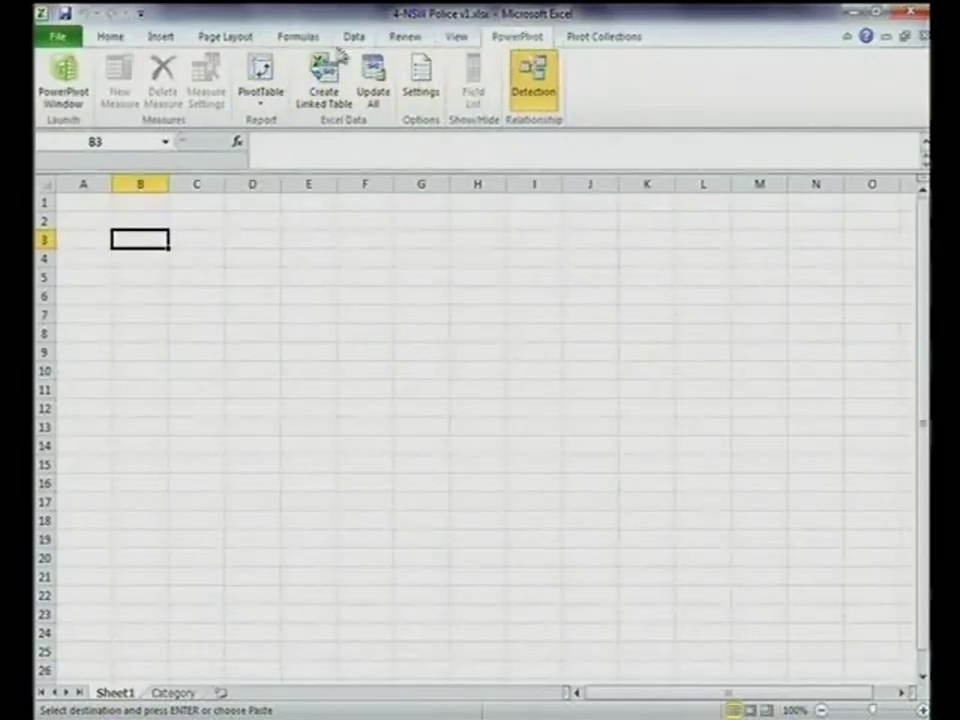
pyautogui.click(261, 74)
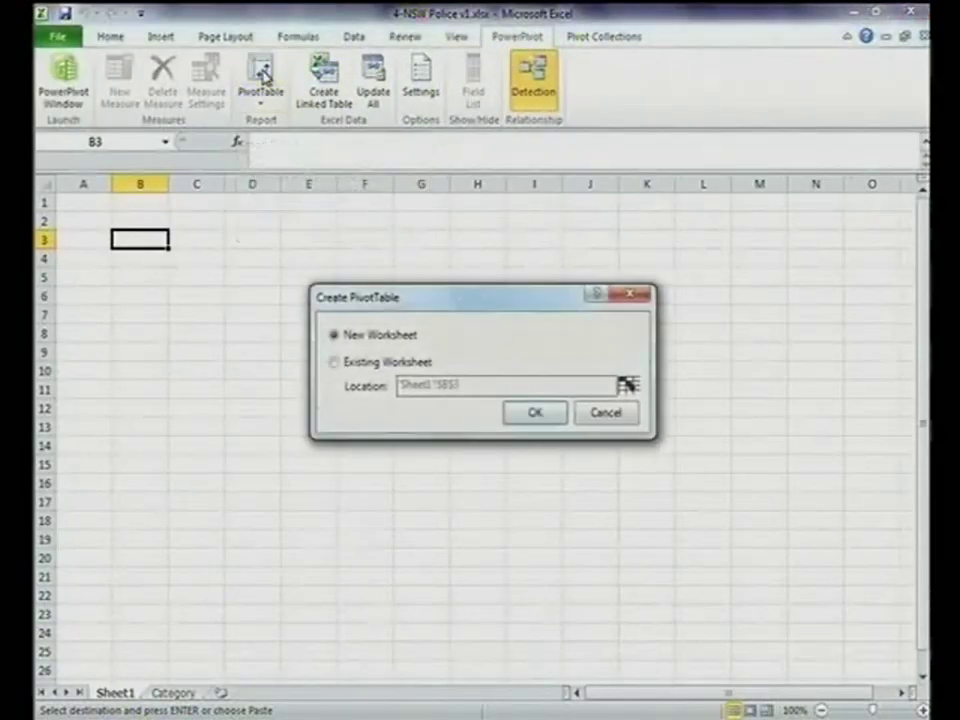
pyautogui.click(383, 364)
pyautogui.click(540, 415)
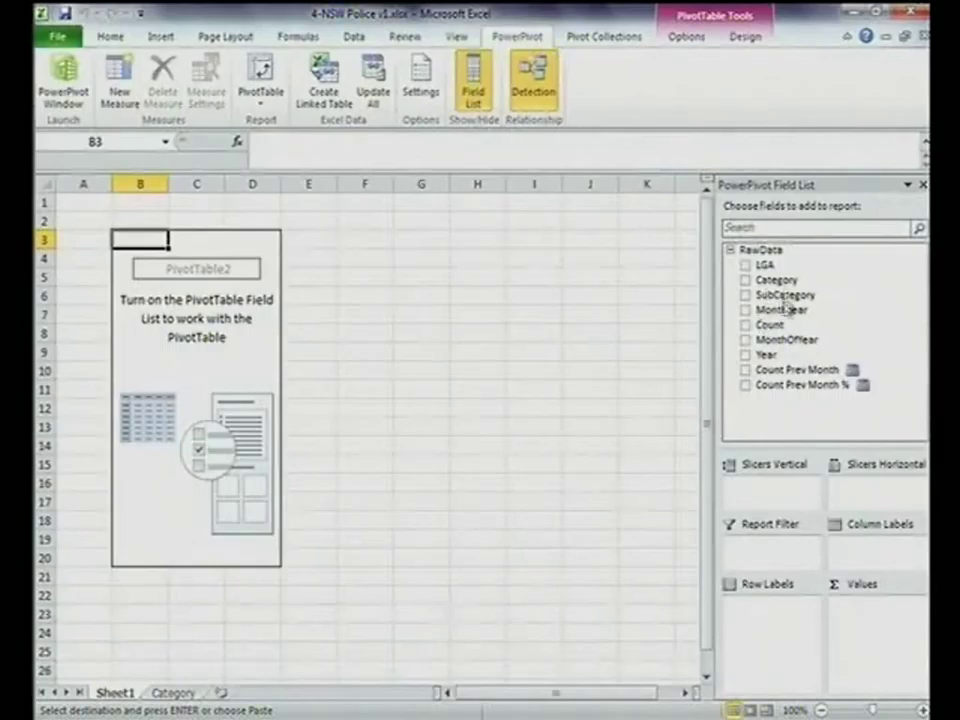
pyautogui.click(746, 326)
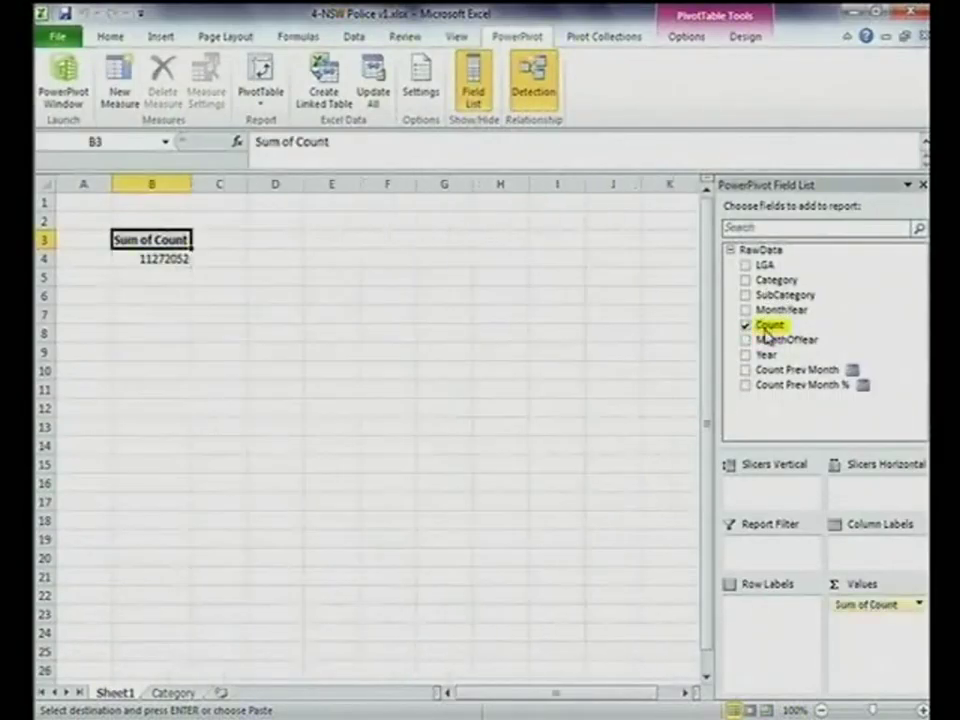
# - Format the Sum of Count field as Number with 0 decimal places, a thousands separator and red negatives with a minus sign
pyautogui.click(157, 258)
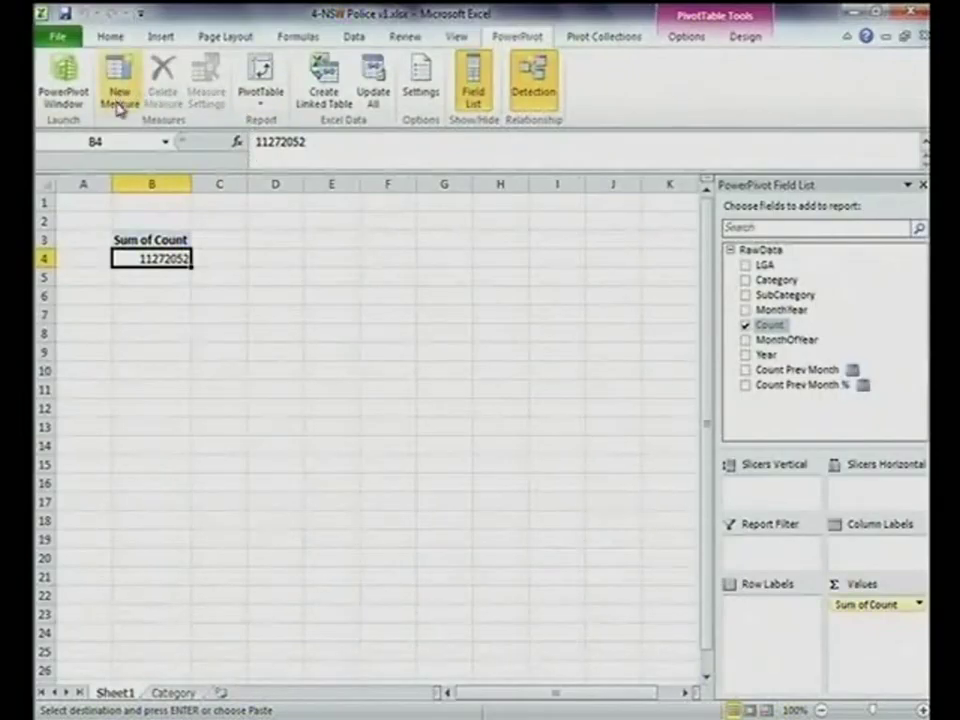
pyautogui.click(684, 36)
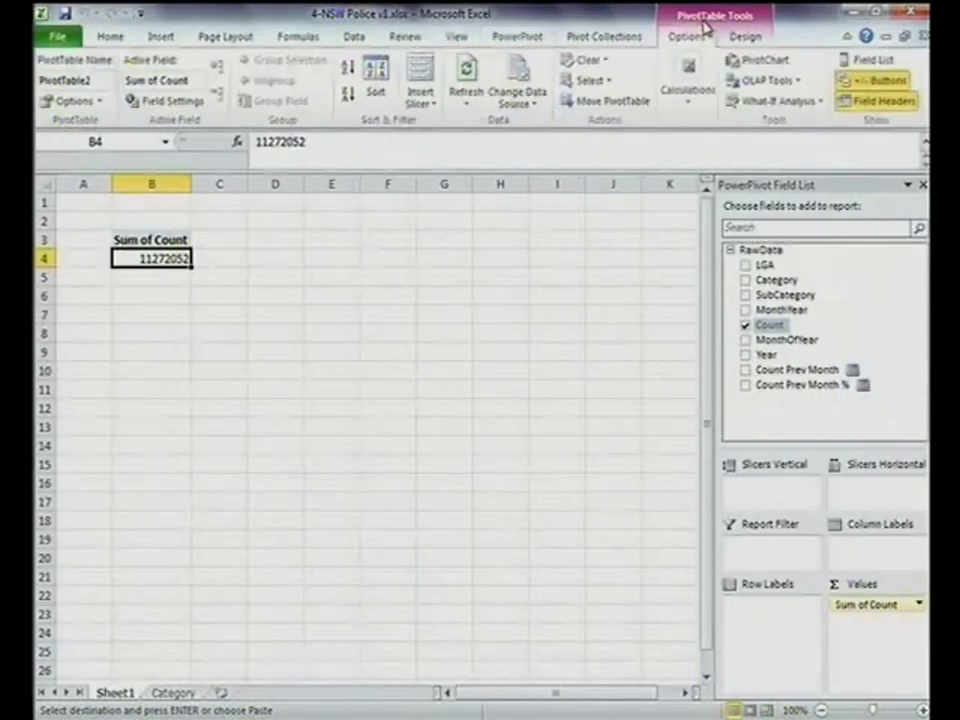
pyautogui.click(180, 102)
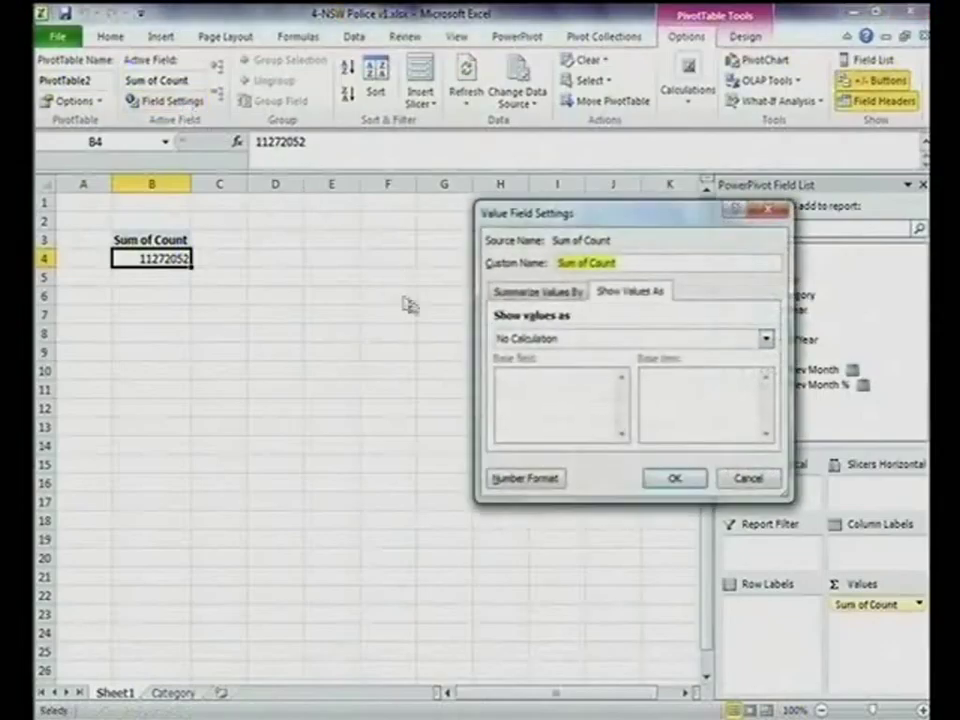
pyautogui.click(536, 480)
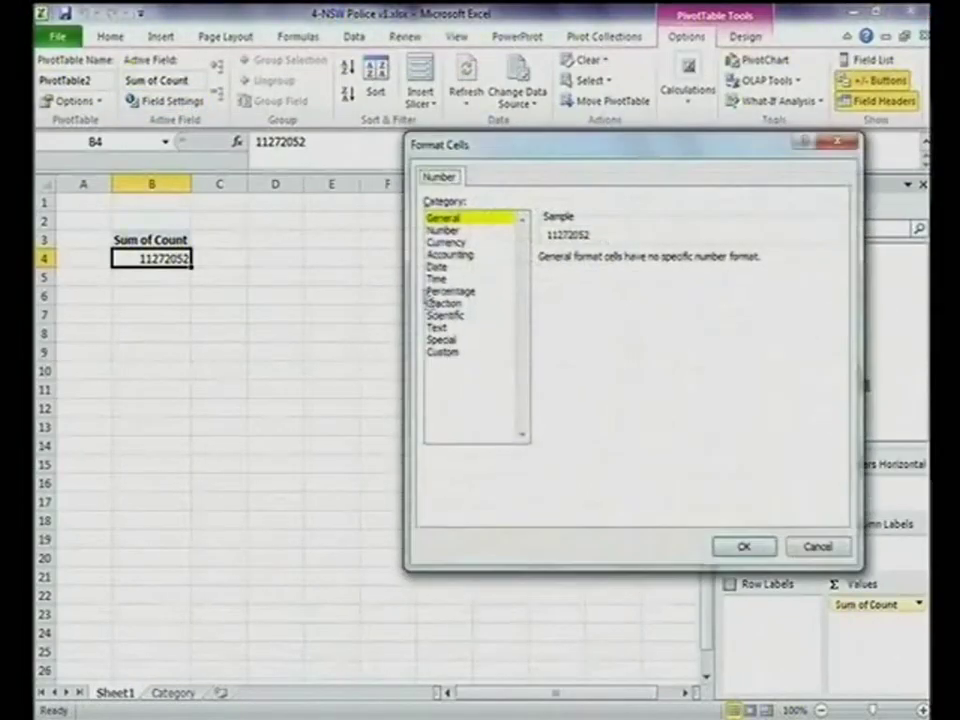
pyautogui.click(443, 230)
pyautogui.click(572, 356)
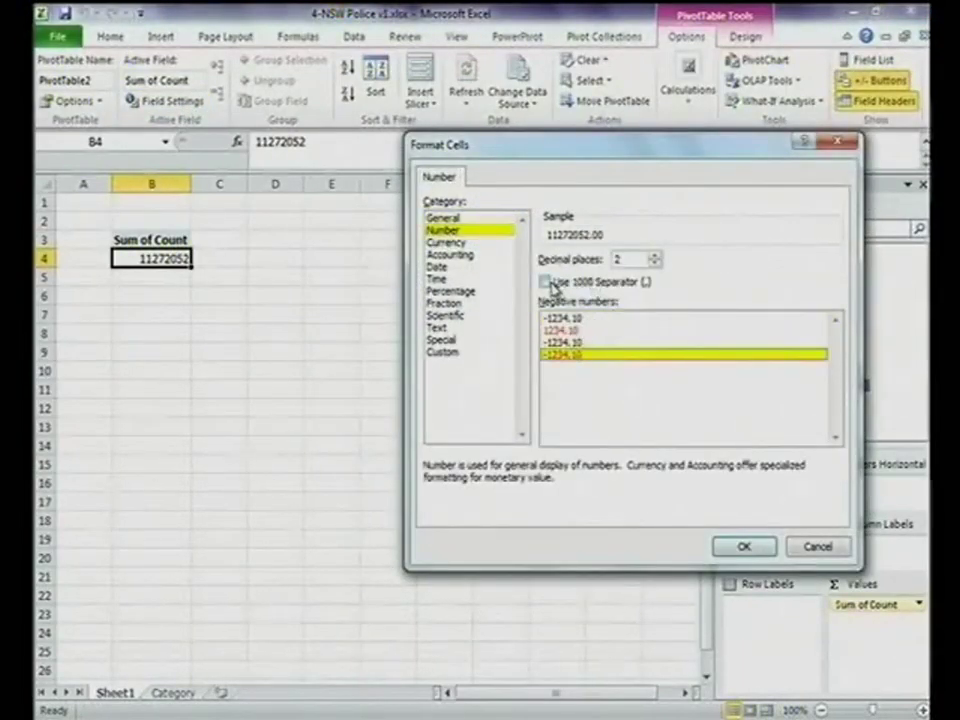
pyautogui.click(551, 283)
pyautogui.click(655, 263)
pyautogui.click(655, 263)
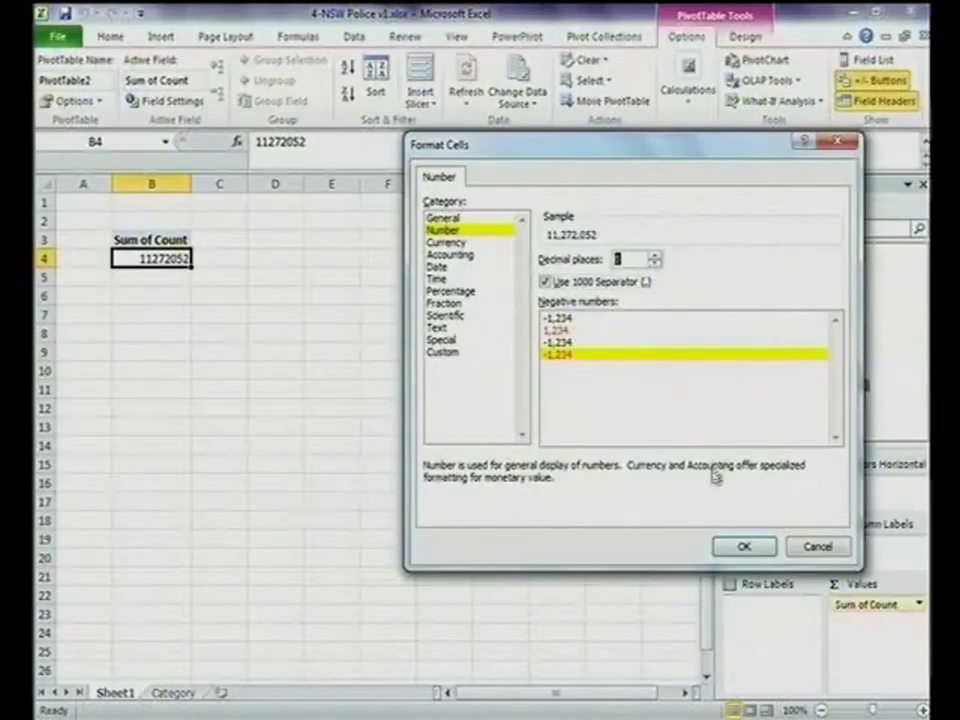
pyautogui.click(742, 546)
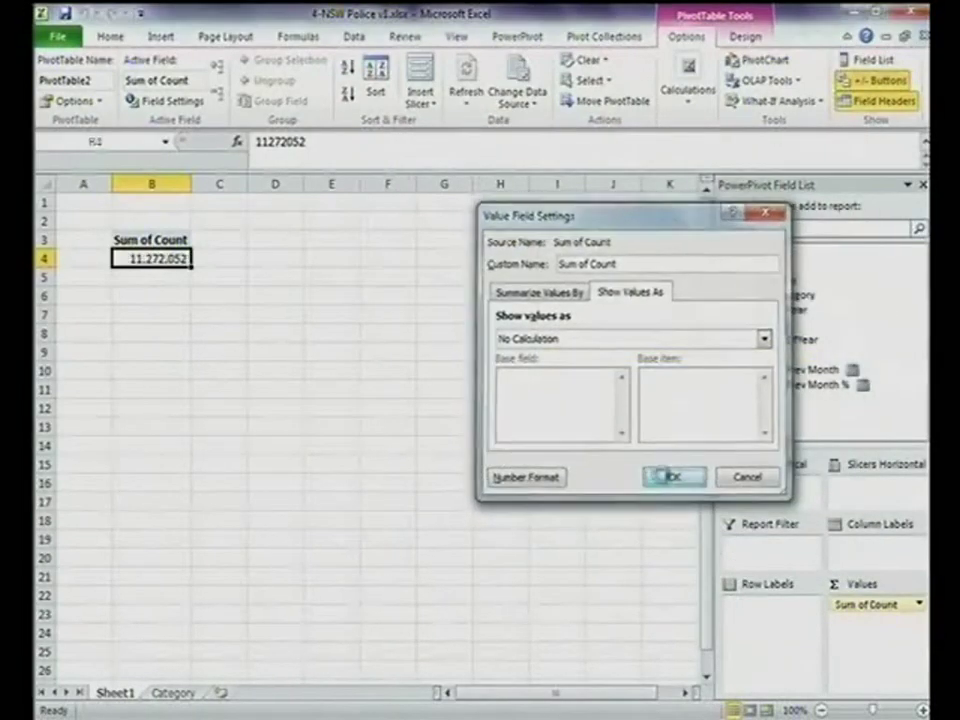
pyautogui.click(672, 477)
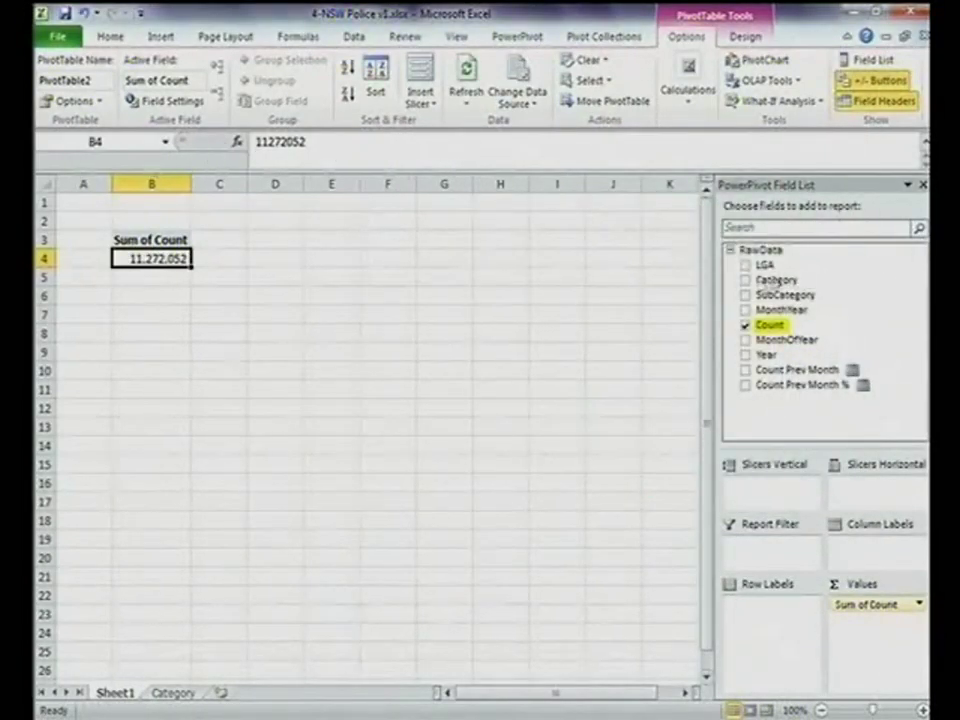
# - Add LGA as row labels and sort the PivotTable by Sum of Count from largest to smallest
pyautogui.click(746, 266)
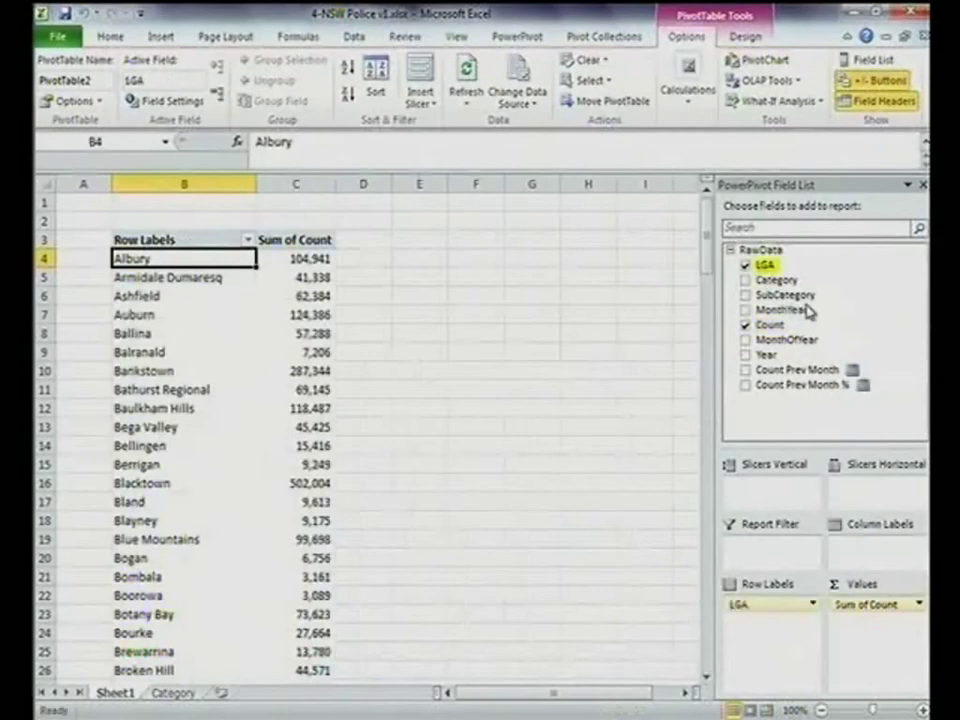
pyautogui.rightClick(162, 280)
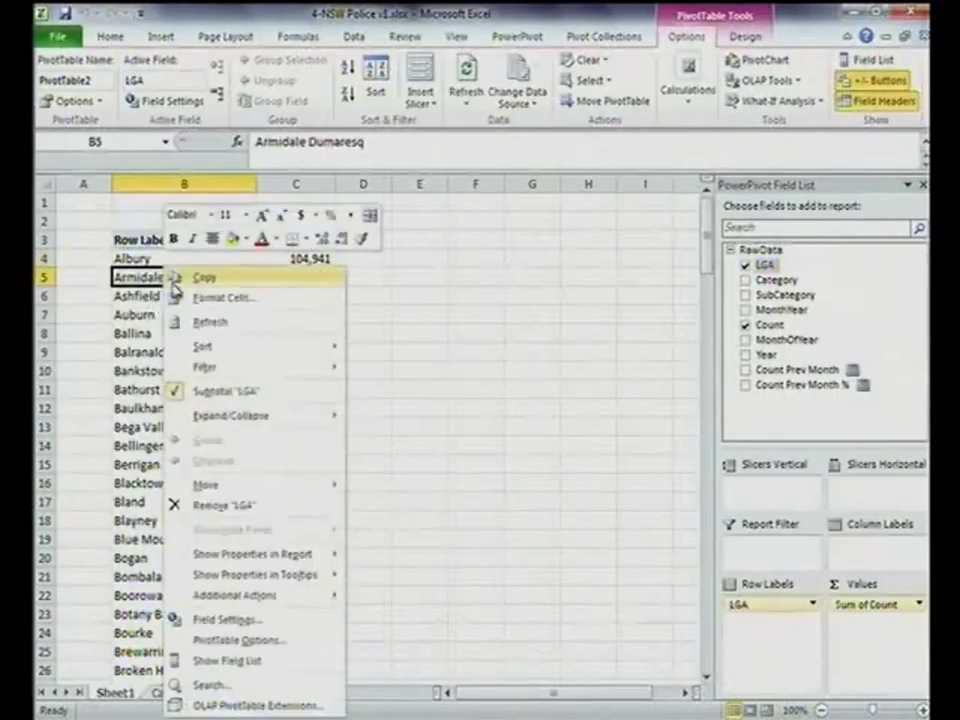
pyautogui.press('Escape')
pyautogui.click(318, 280)
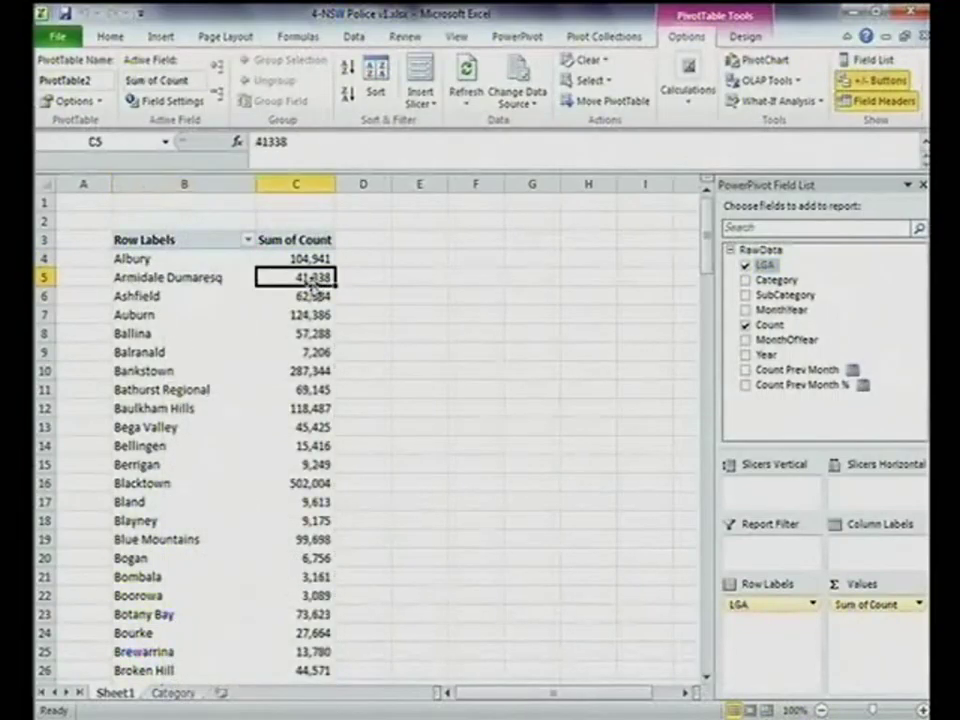
pyautogui.click(348, 91)
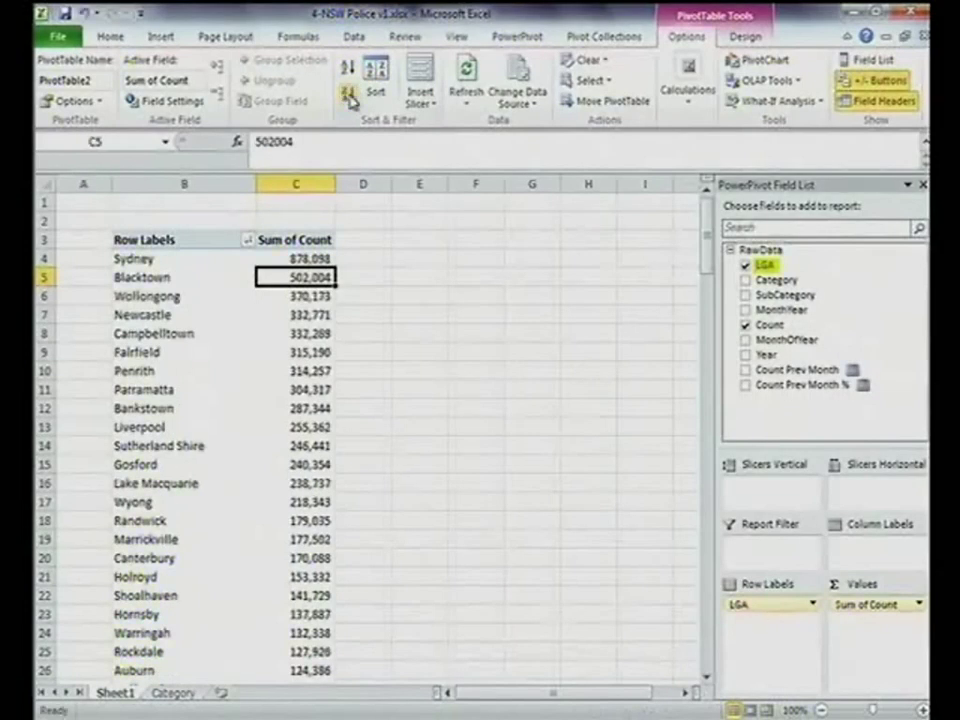
pyautogui.click(157, 260)
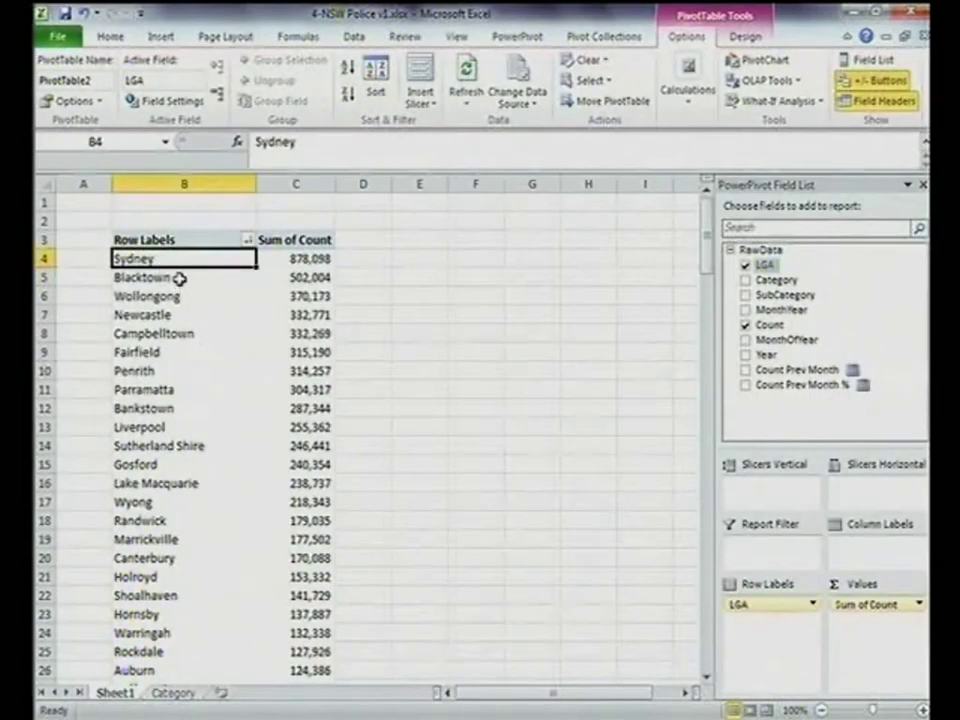
pyautogui.click(179, 279)
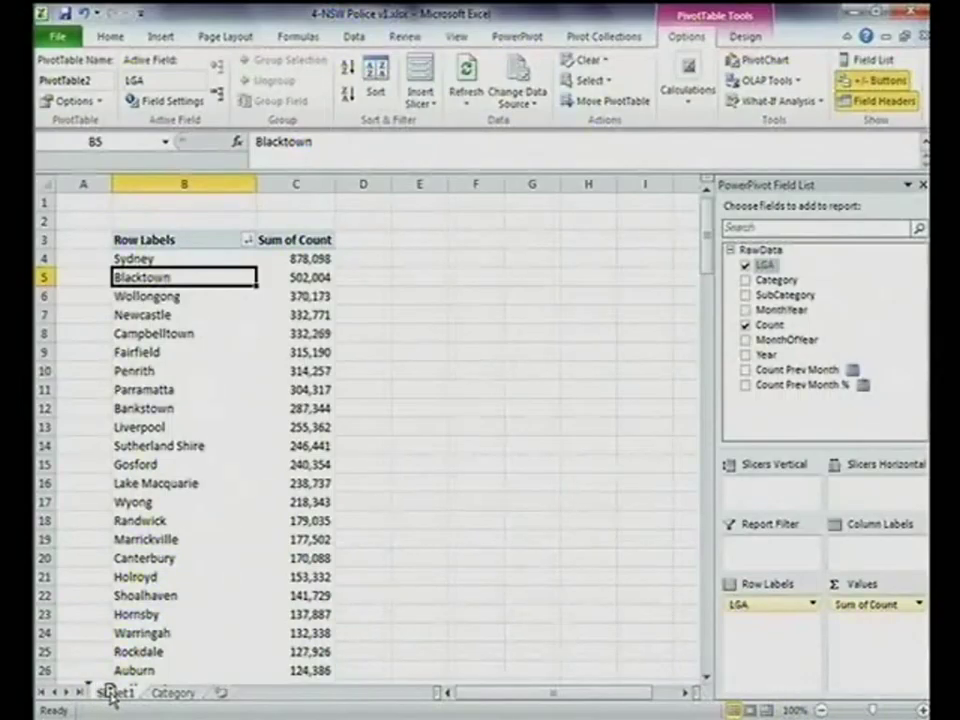
# - Duplicate the Sheet1 worksheet, placing the copy directly before the Category sheet
pyautogui.moveTo(163, 699); pyautogui.dragTo(167, 702)
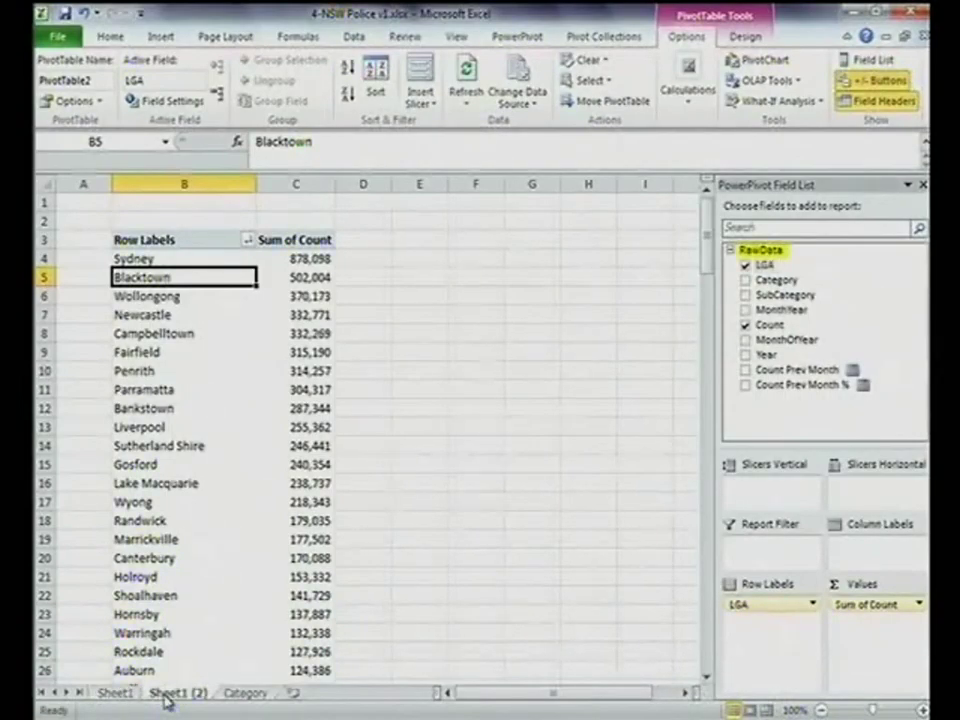
# - On the Sheet1 (2) copy, replace LGA with Category as the PivotTable's row labels
pyautogui.click(118, 692)
pyautogui.click(155, 693)
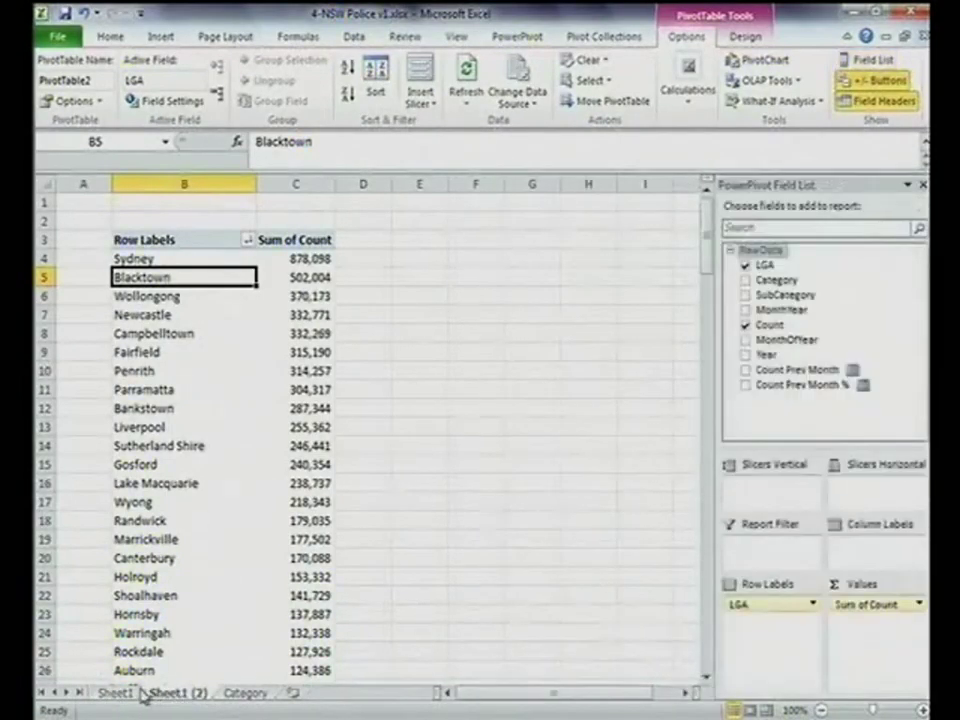
pyautogui.click(140, 296)
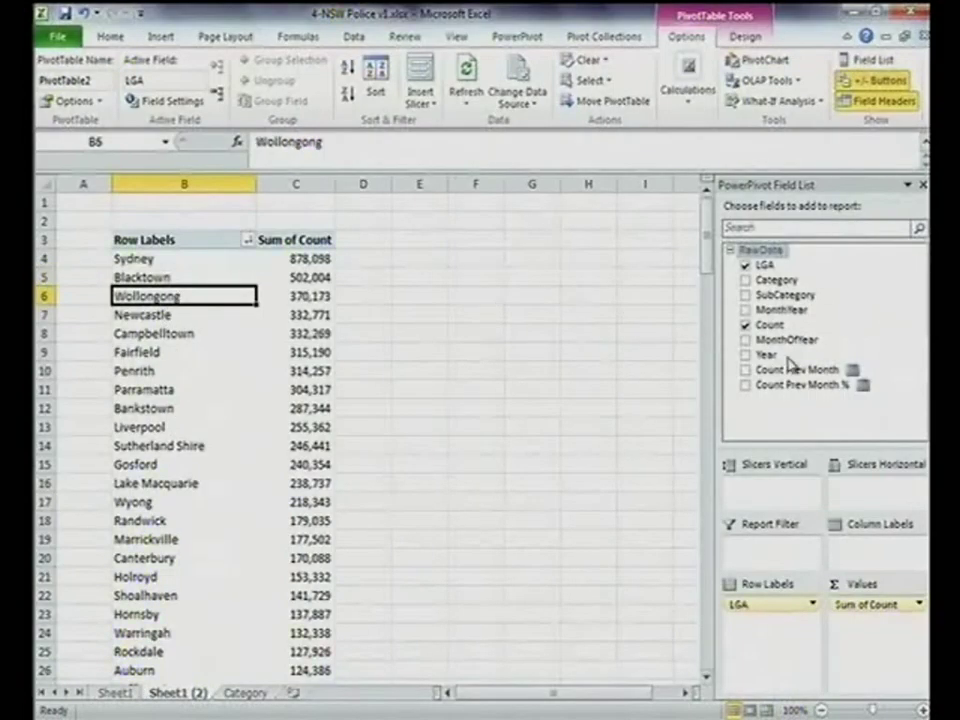
pyautogui.click(745, 265)
pyautogui.click(745, 281)
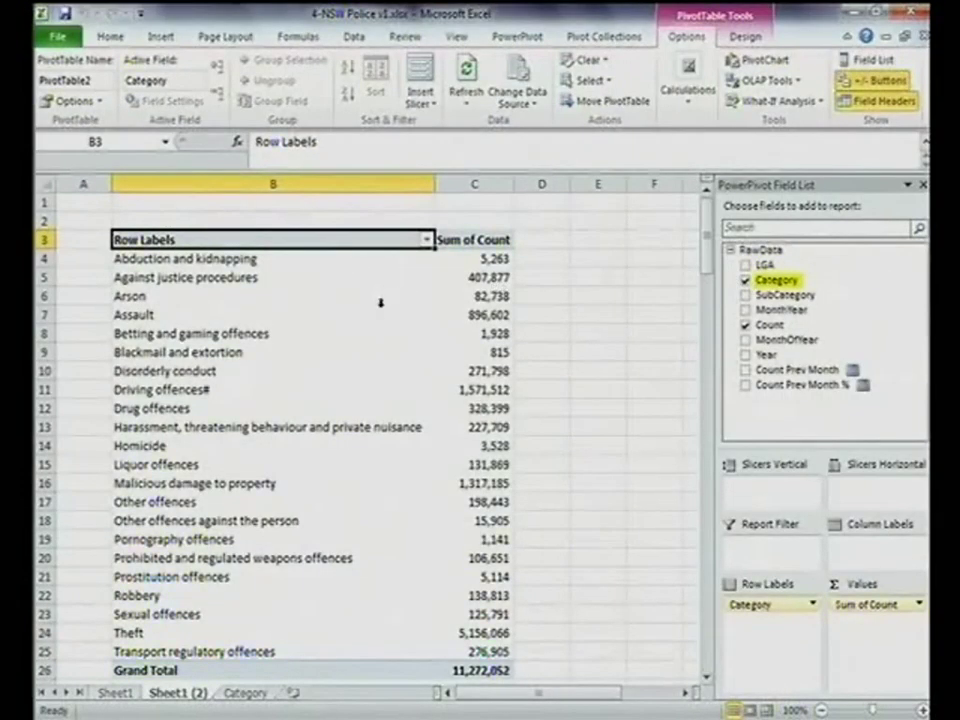
# - On Sheet1, add LGA as a vertical slicer and Category and SubCategory as horizontal slicers
pyautogui.click(118, 693)
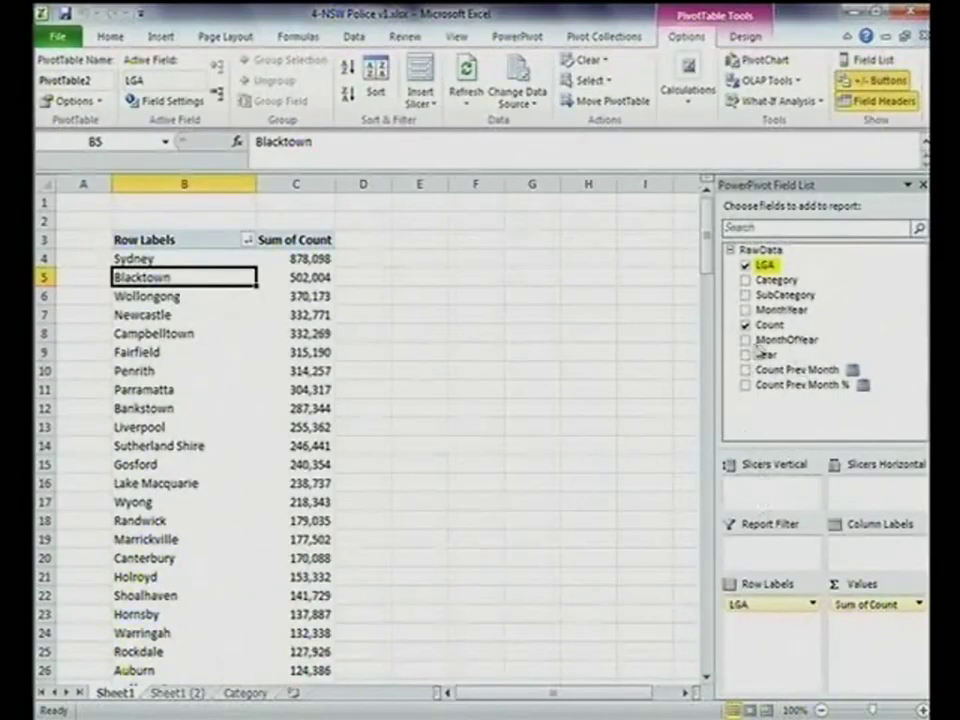
pyautogui.moveTo(764, 267); pyautogui.dragTo(774, 490)
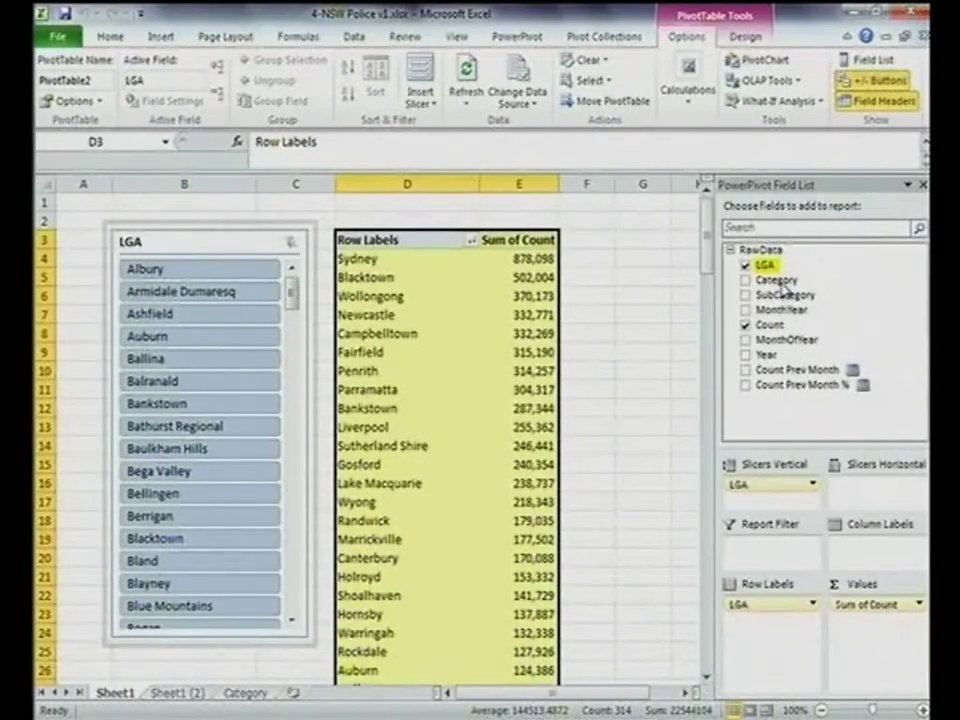
pyautogui.moveTo(781, 290); pyautogui.dragTo(872, 497)
pyautogui.moveTo(785, 295); pyautogui.dragTo(868, 501)
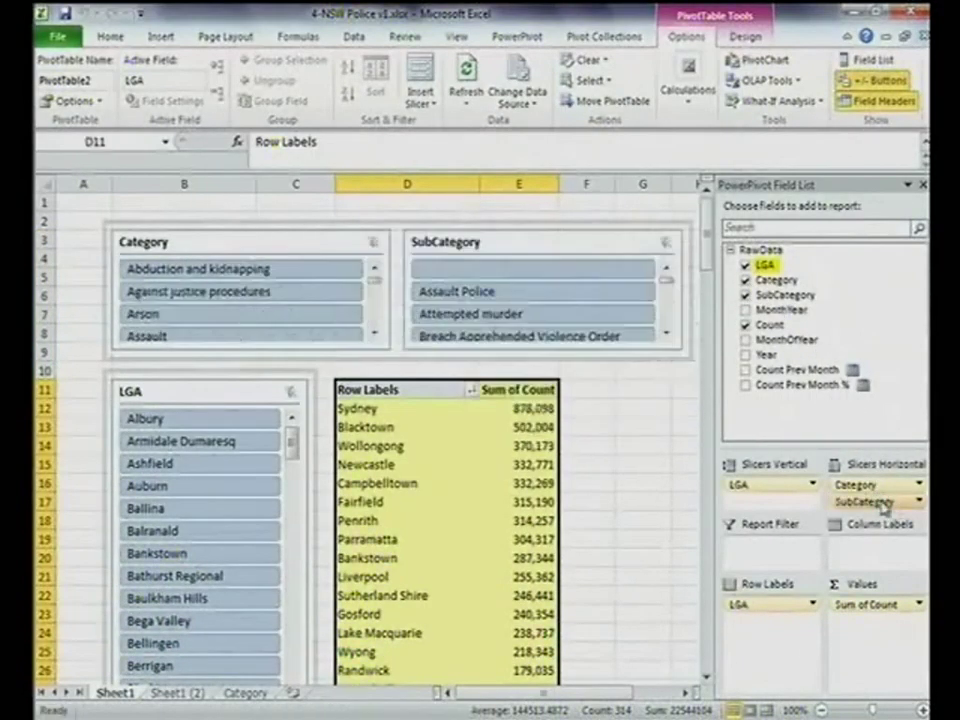
# - Try filtering the Sheet1 PivotTable by Arson and by Assault with the Category slicer, and clear the filter
pyautogui.click(452, 409)
pyautogui.click(515, 408)
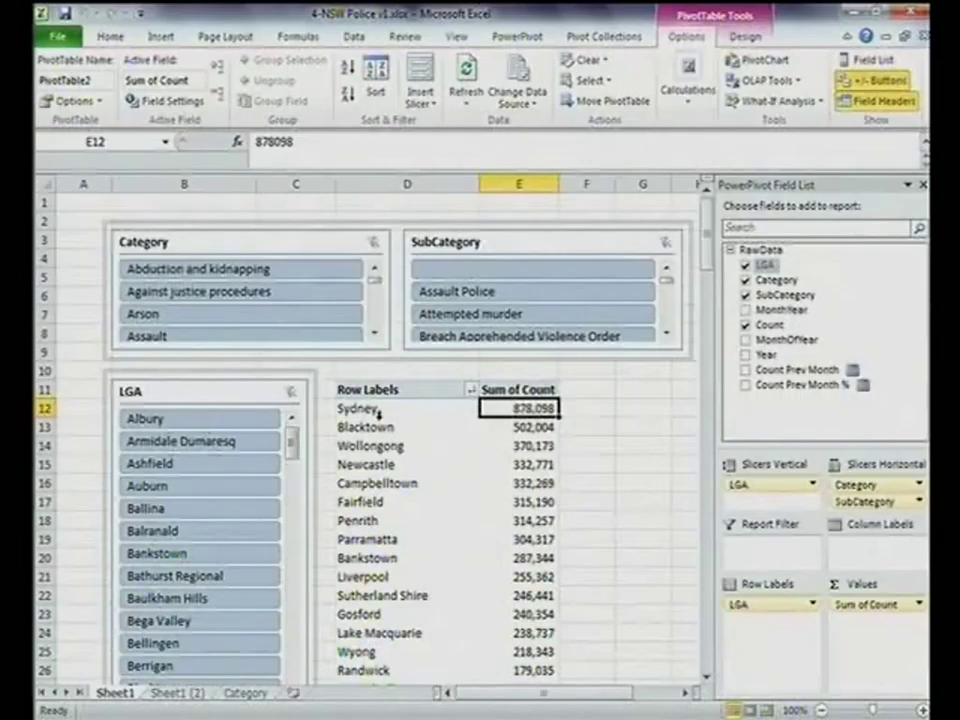
pyautogui.click(210, 314)
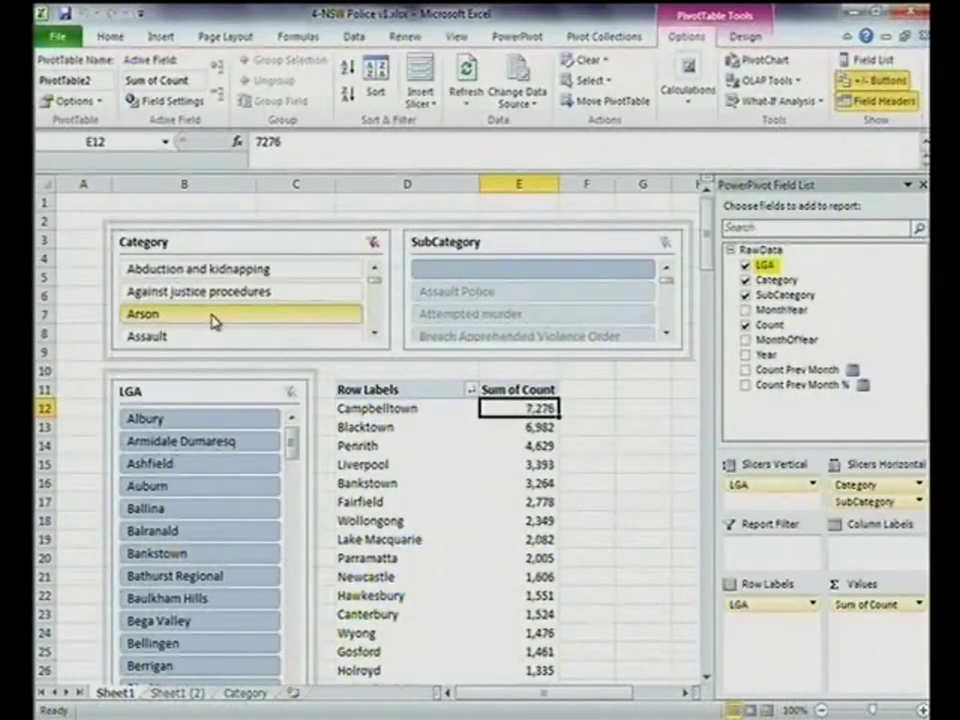
pyautogui.click(213, 338)
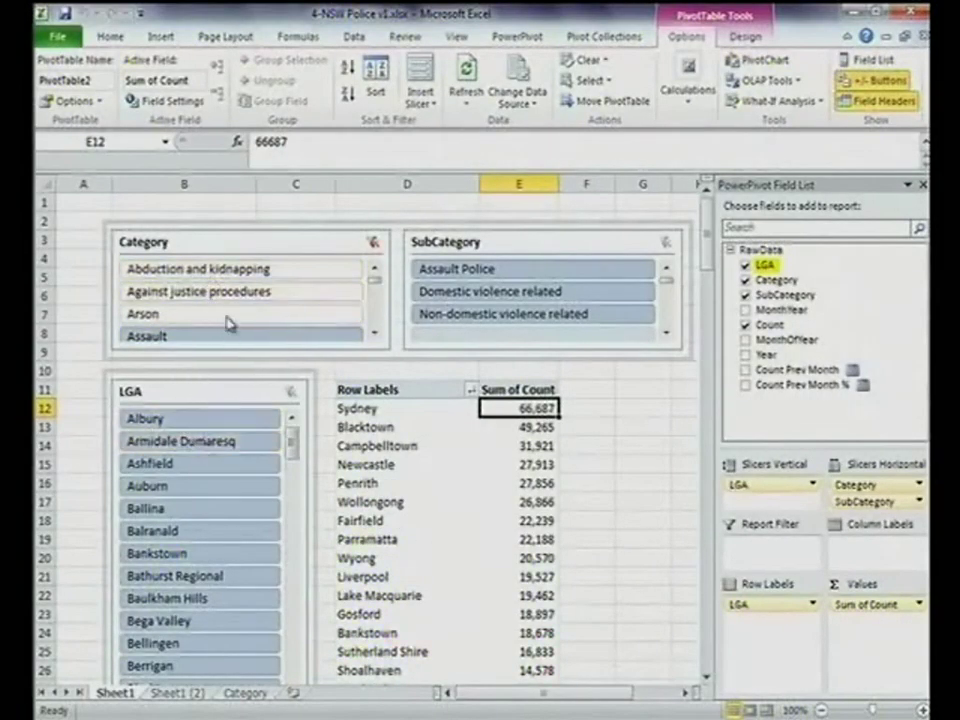
pyautogui.click(372, 242)
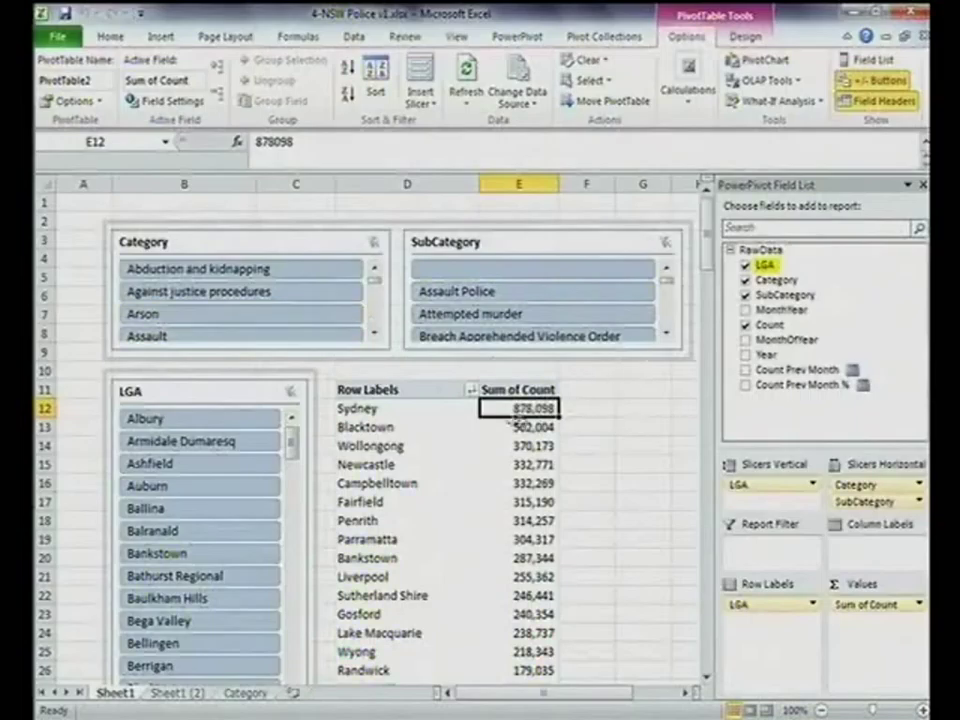
# - Connect the Category slicer to PivotTable2 on Sheet1 (2) as well
pyautogui.click(305, 242)
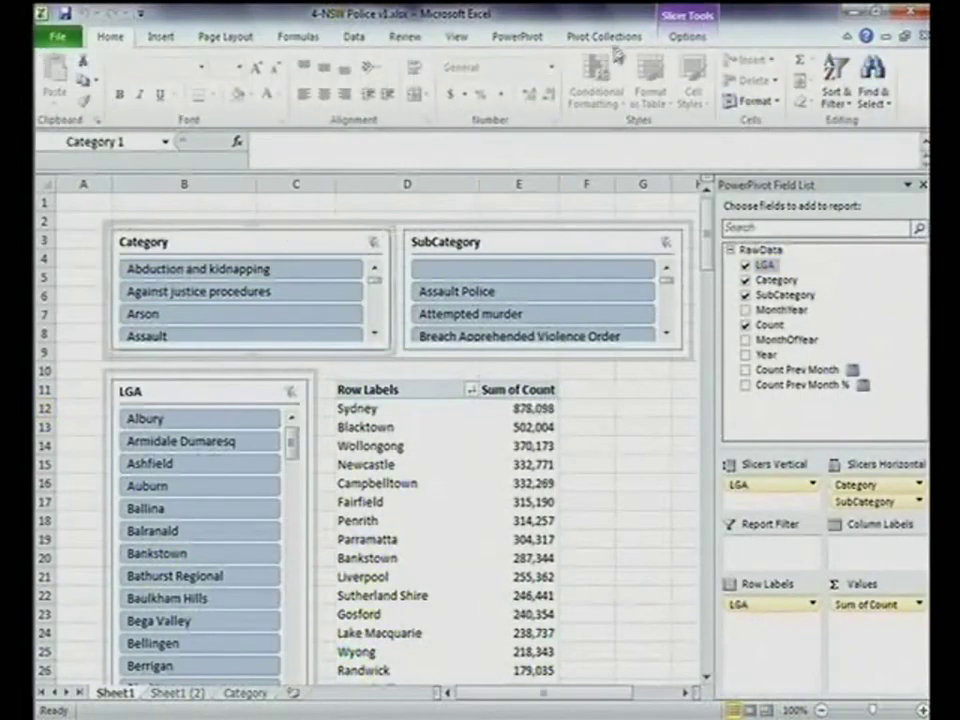
pyautogui.click(686, 17)
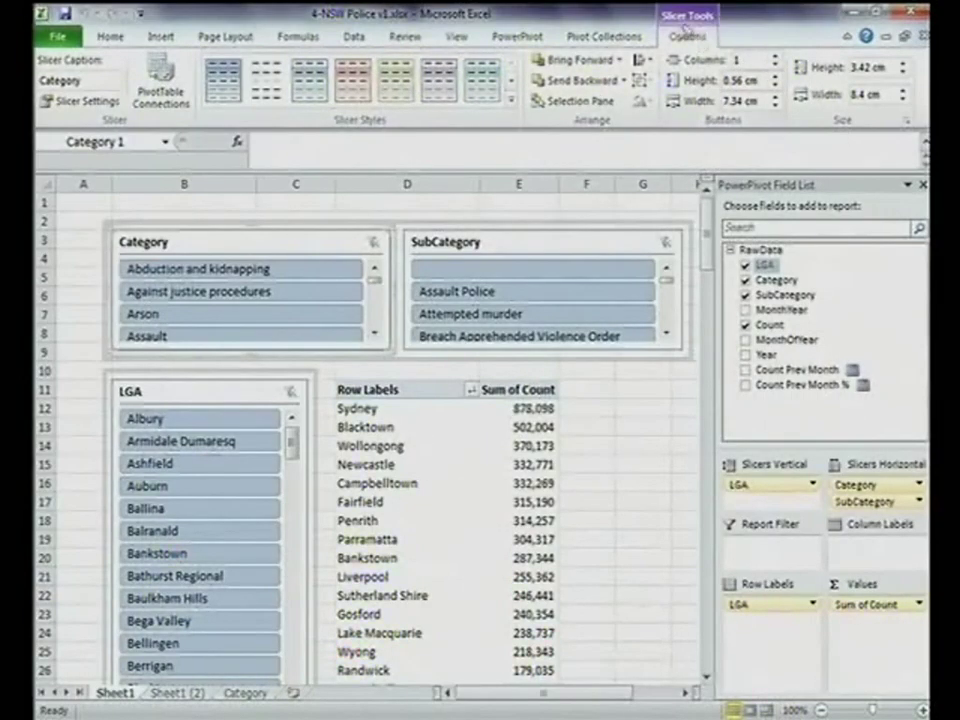
pyautogui.click(163, 77)
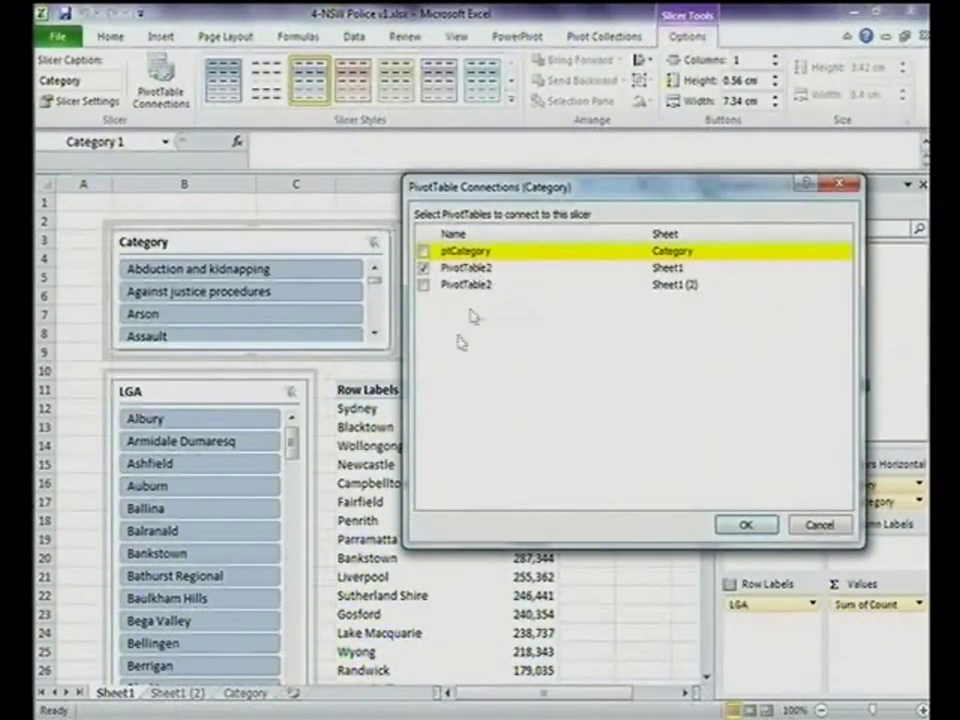
pyautogui.click(424, 285)
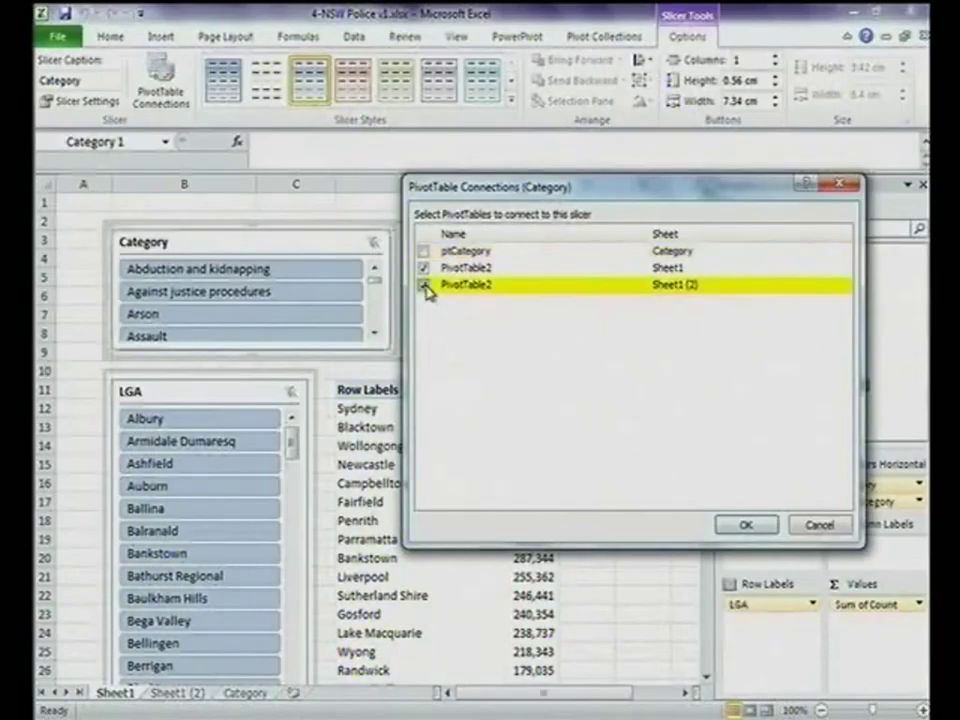
pyautogui.click(749, 526)
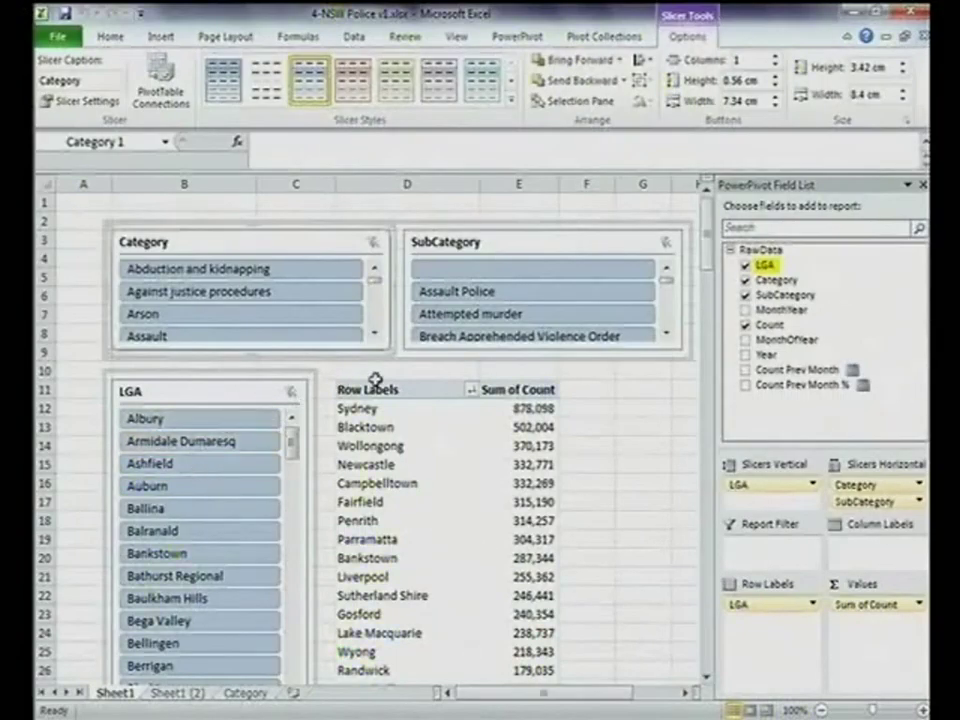
# - Filter the Category slicer to Arson and check the connected PivotTable on Sheet1 (2)
pyautogui.click(220, 320)
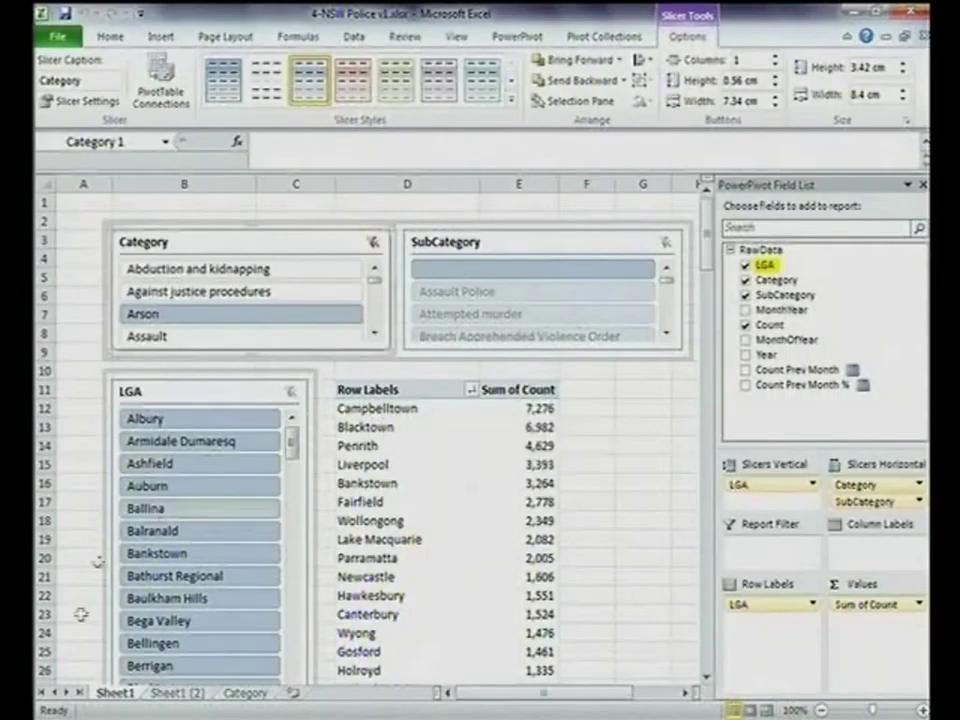
pyautogui.click(170, 693)
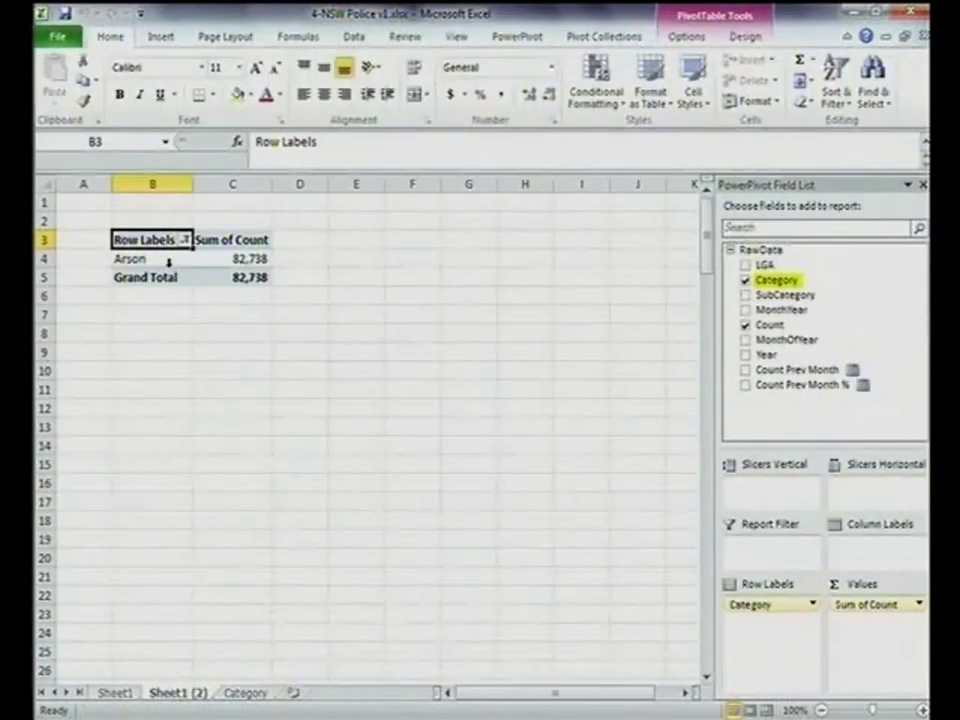
pyautogui.click(169, 260)
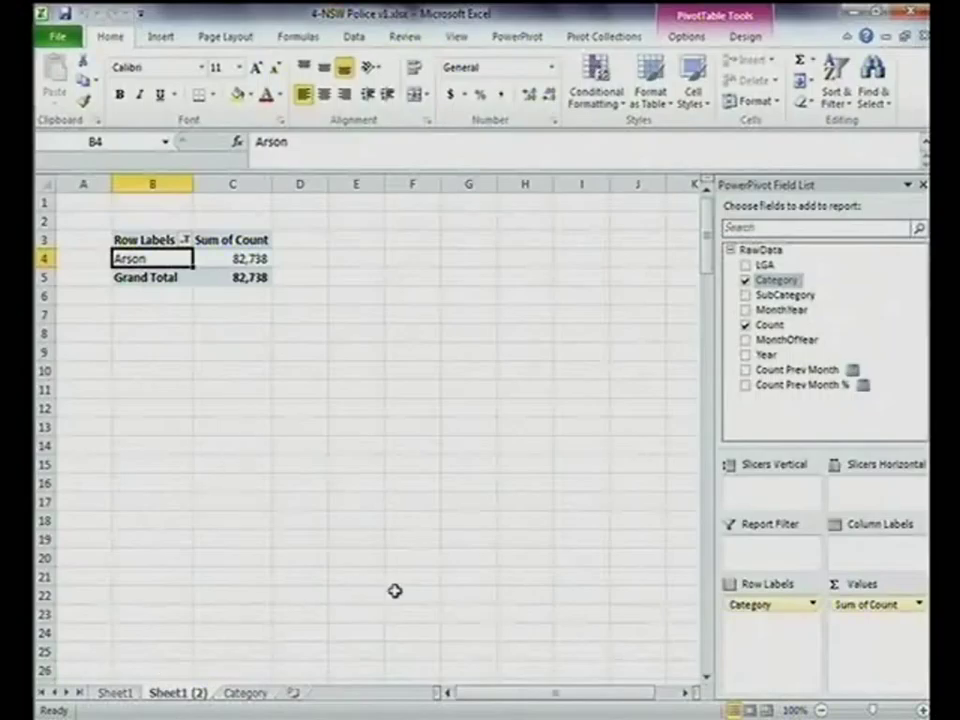
# - Return to Sheet1 and add Year as column labels of the LGA PivotTable
pyautogui.click(116, 693)
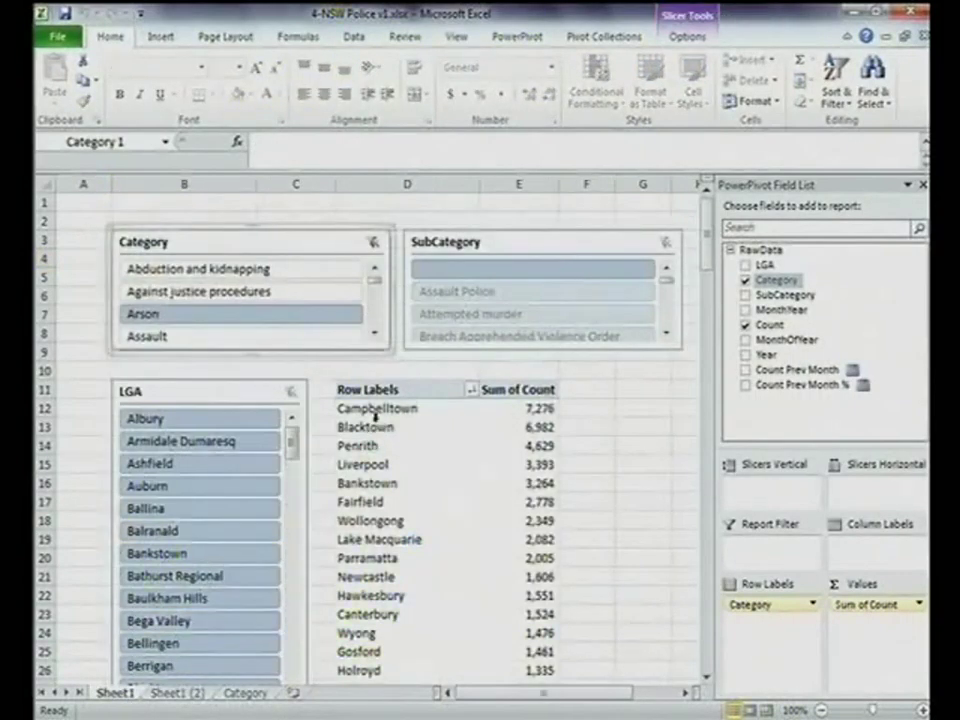
pyautogui.click(540, 408)
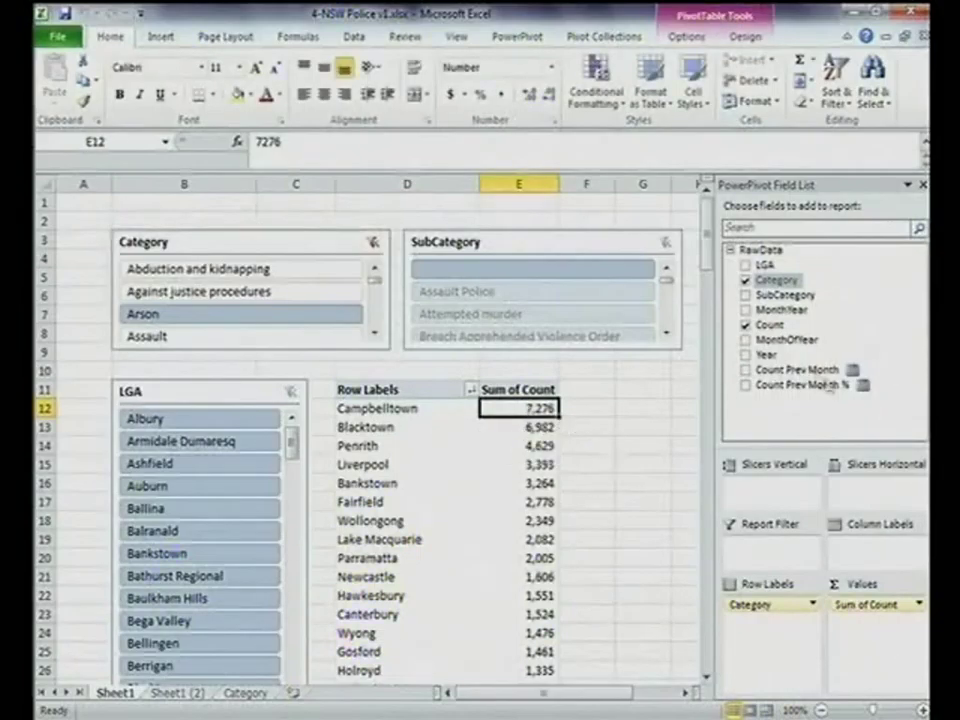
pyautogui.moveTo(880, 511); pyautogui.dragTo(898, 555)
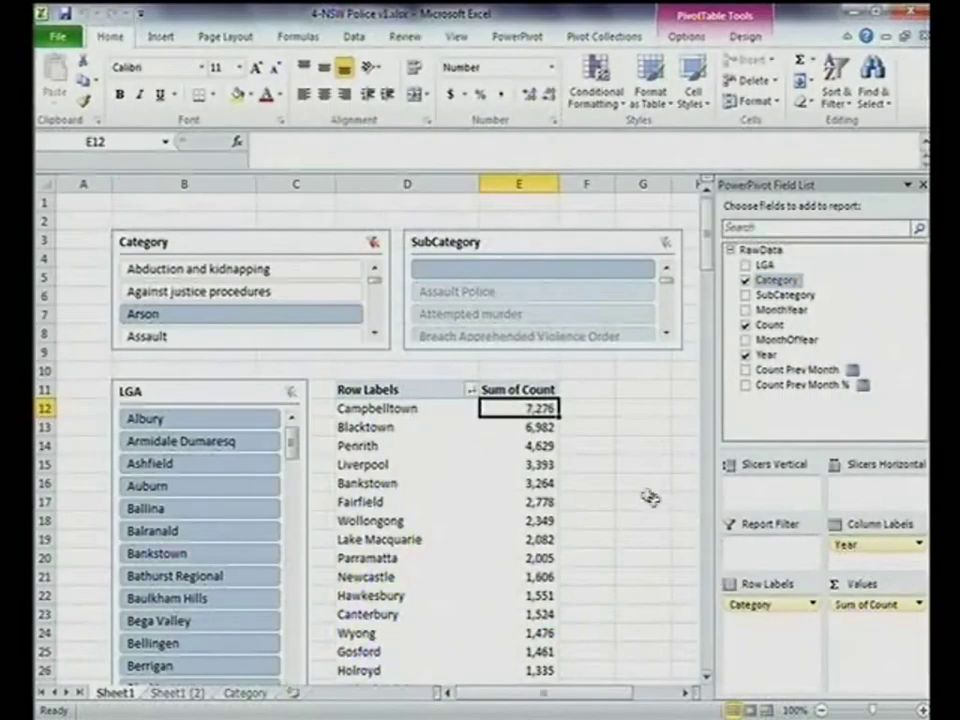
pyautogui.click(500, 446)
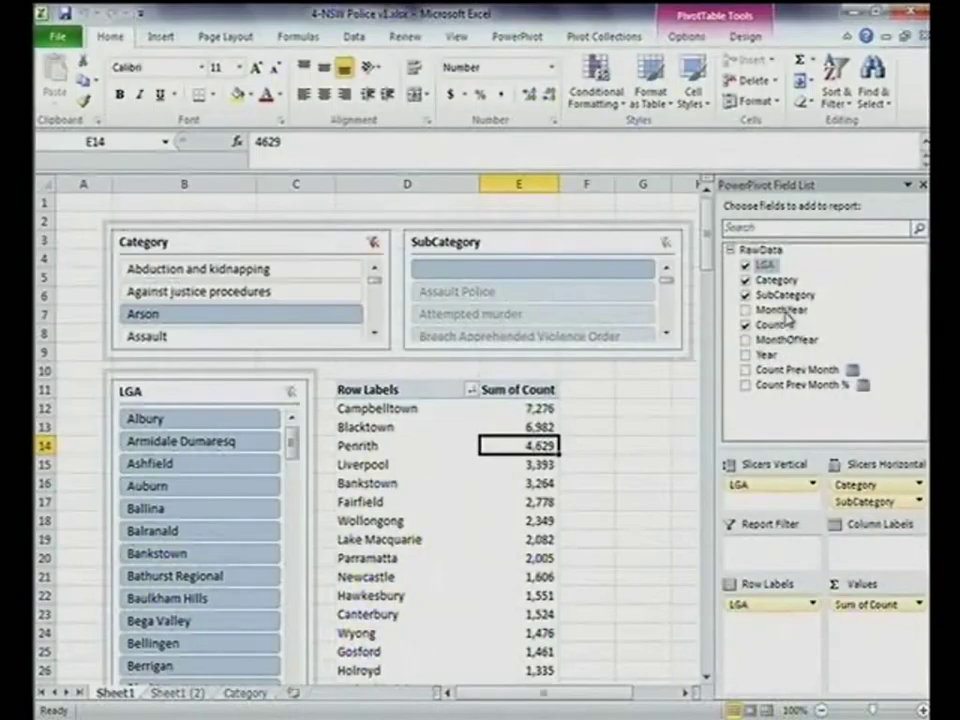
pyautogui.moveTo(768, 358); pyautogui.dragTo(870, 548)
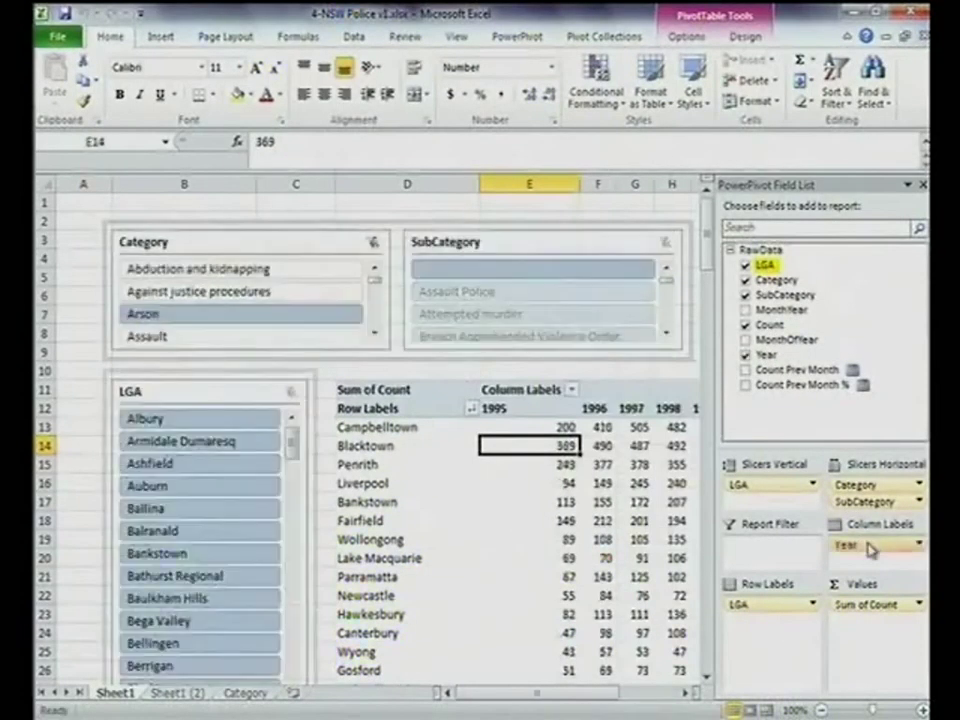
pyautogui.click(540, 428)
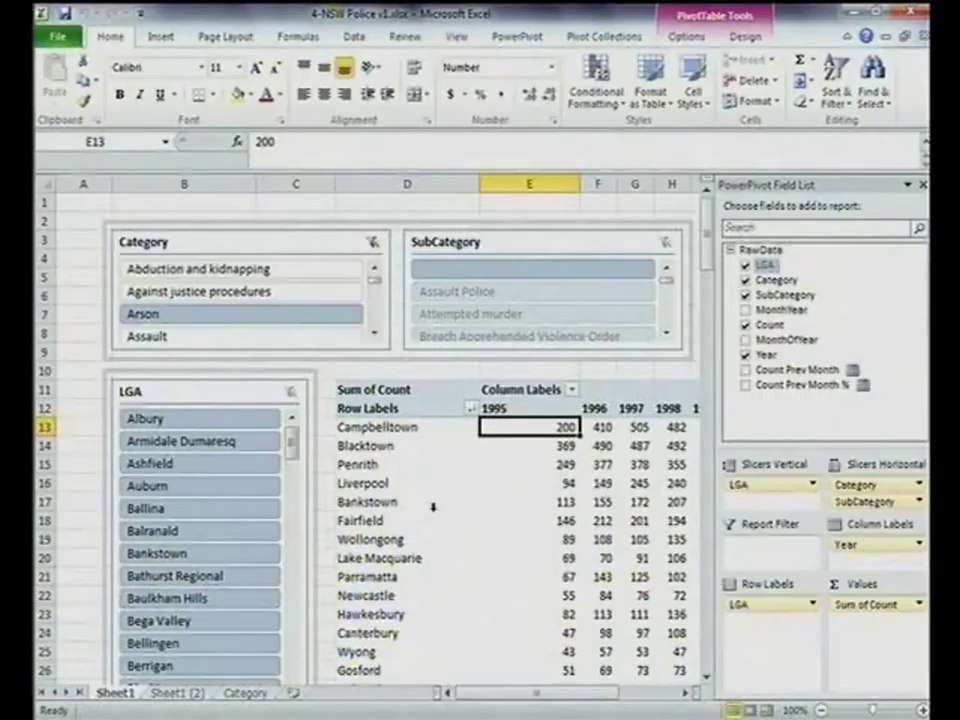
pyautogui.moveTo(569, 560)
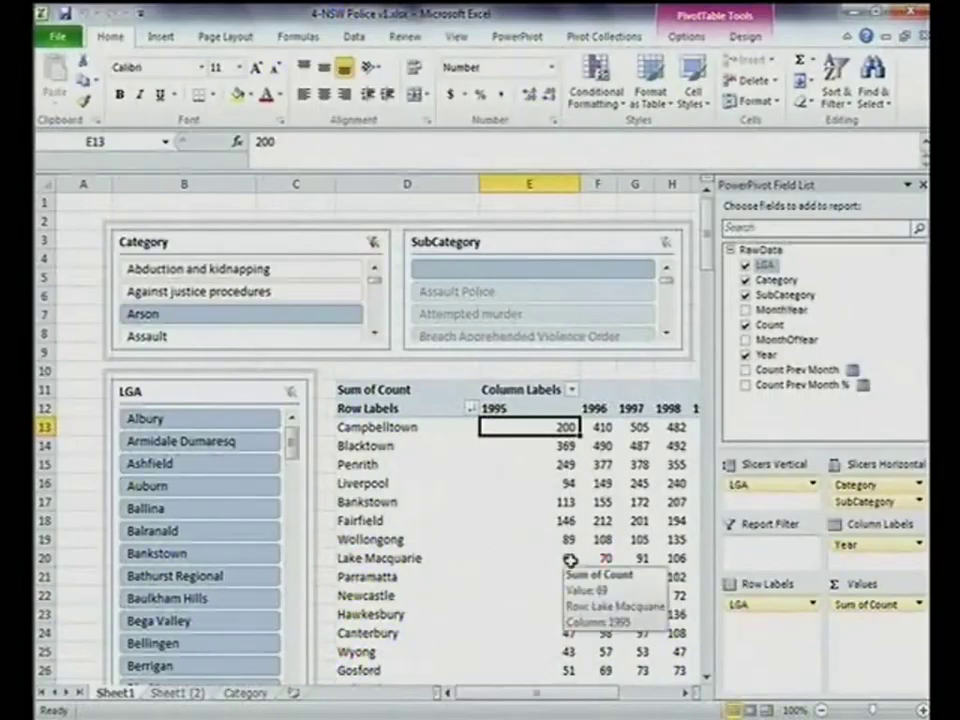
pyautogui.moveTo(510, 518)
pyautogui.press('super+Tab')
pyautogui.press('super+Tab')
pyautogui.press('super+Tab')
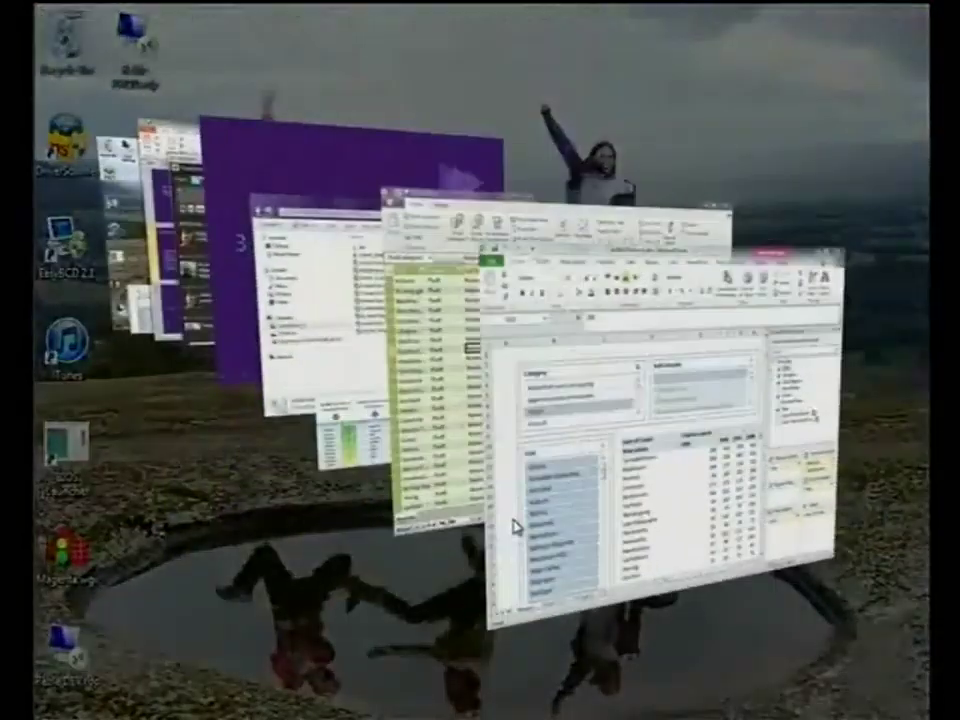
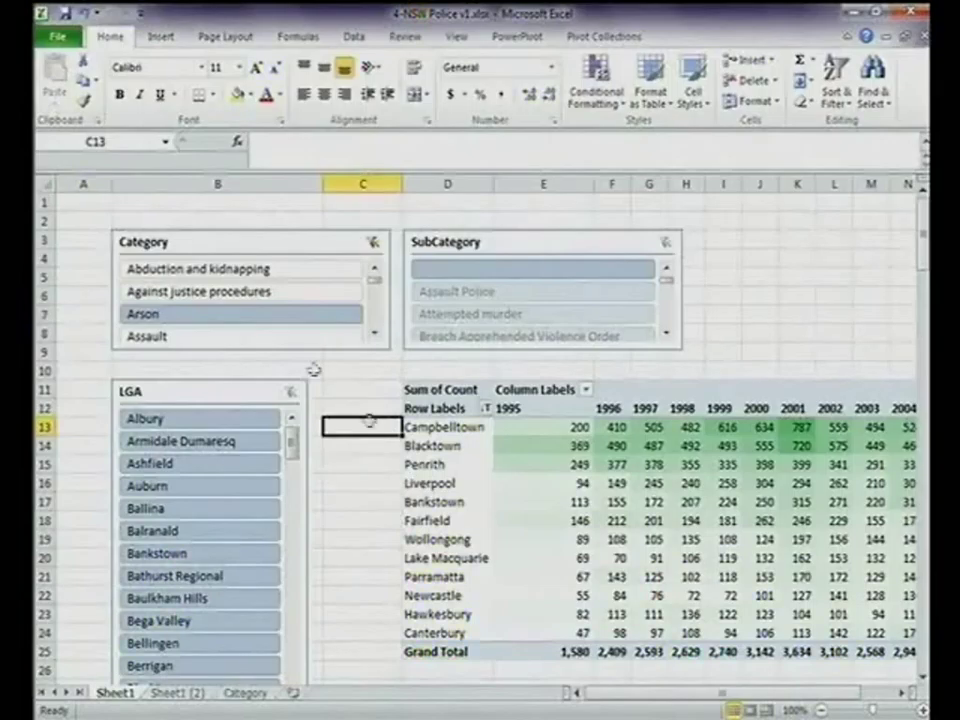
# - Insert a line sparkline in C13 from the data range E13:R13 and narrow column C slightly
pyautogui.click(160, 37)
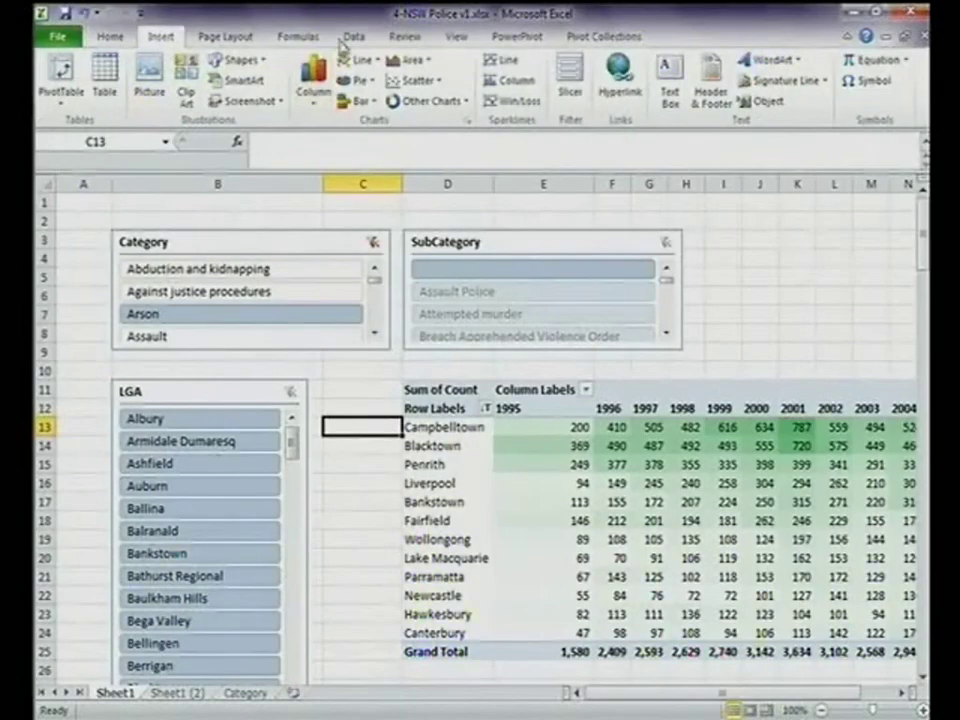
pyautogui.click(503, 61)
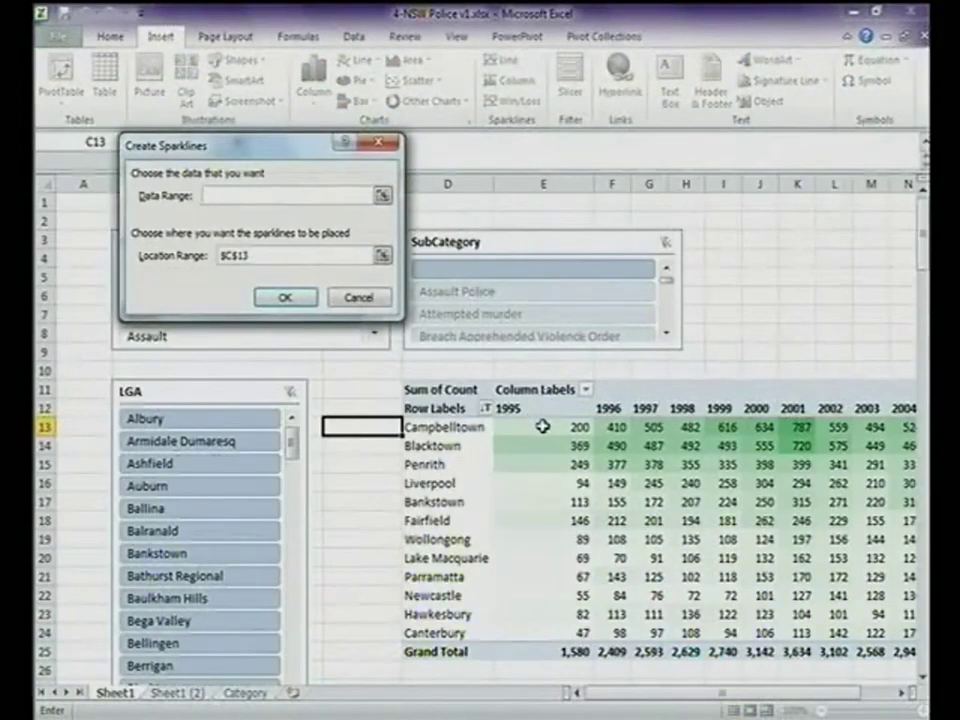
pyautogui.moveTo(542, 426); pyautogui.dragTo(783, 423)
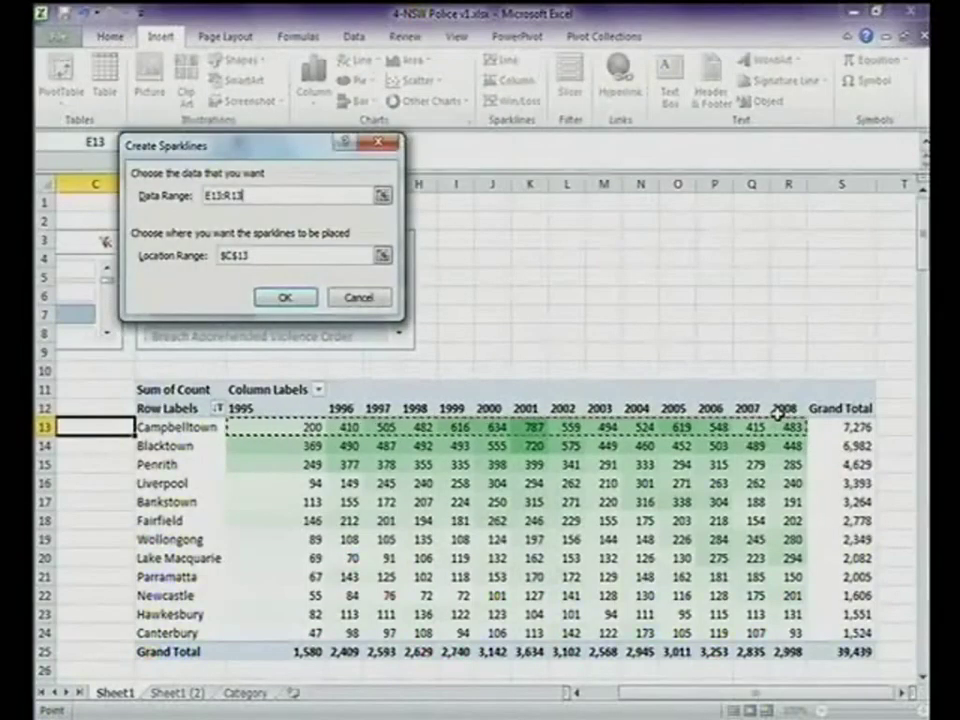
pyautogui.press('Return')
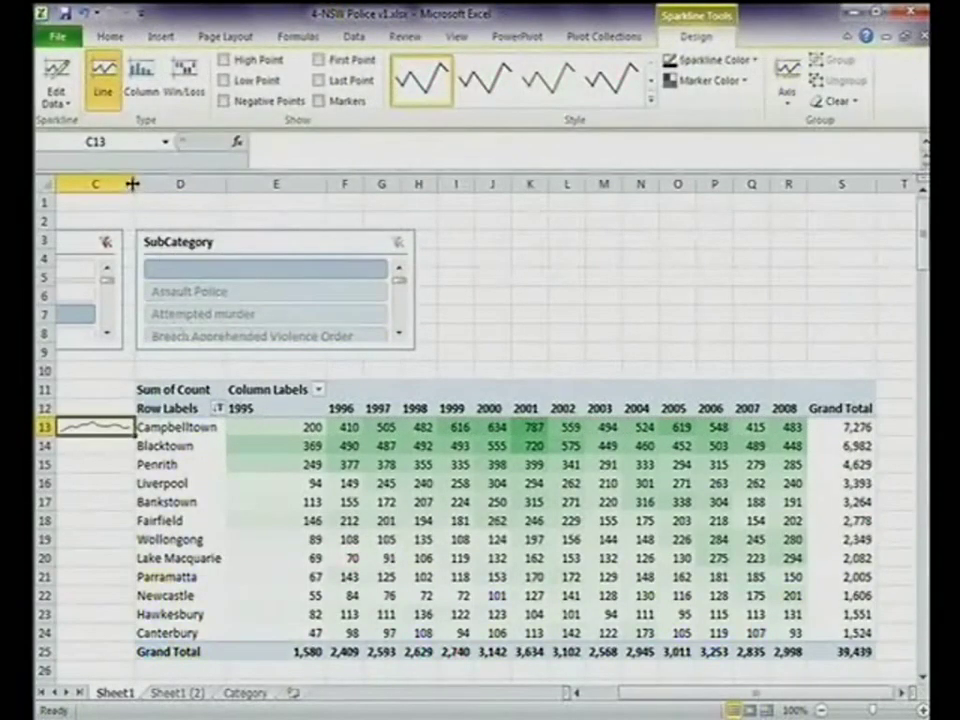
pyautogui.moveTo(134, 184); pyautogui.dragTo(109, 188)
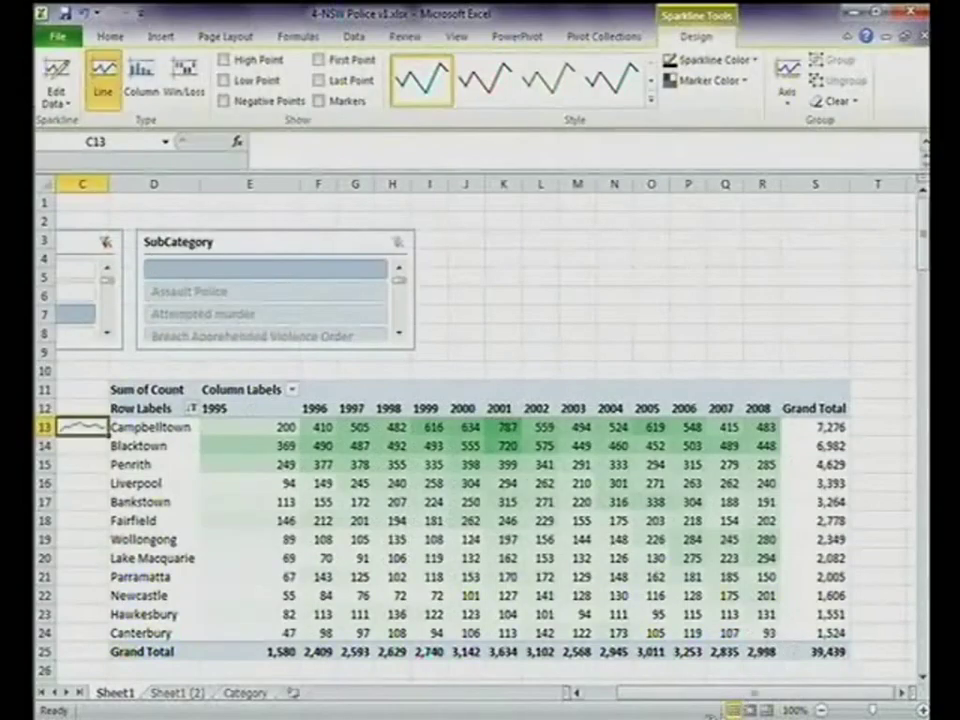
# - Fill the sparkline from C13 down to C24 and clear the Category slicer's filter
pyautogui.click(577, 692)
pyautogui.click(345, 444)
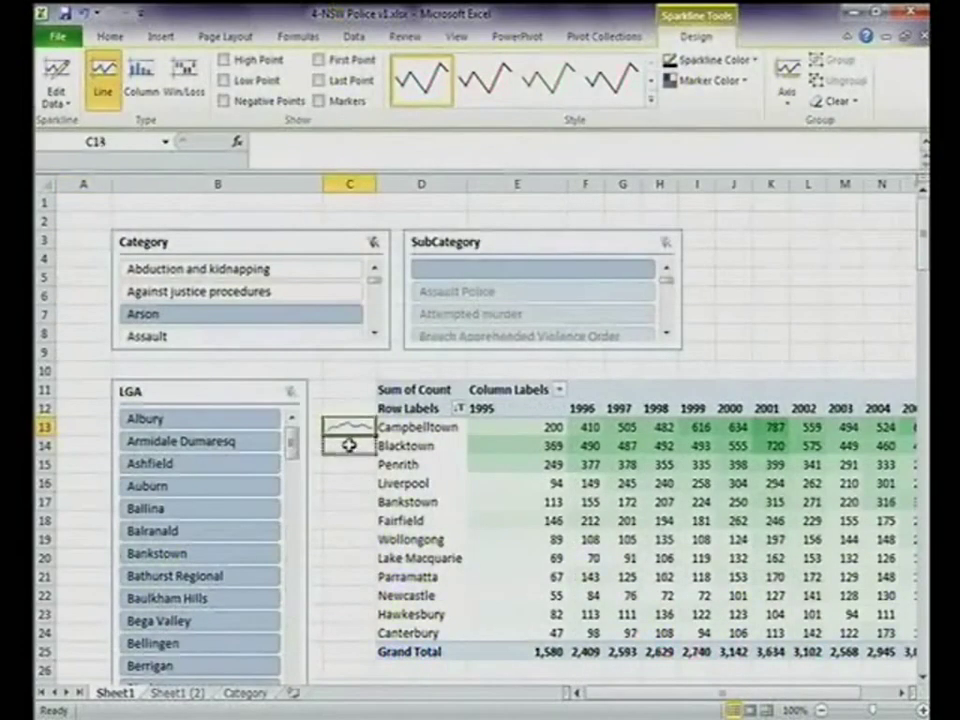
pyautogui.click(345, 428)
pyautogui.moveTo(377, 437); pyautogui.dragTo(358, 634)
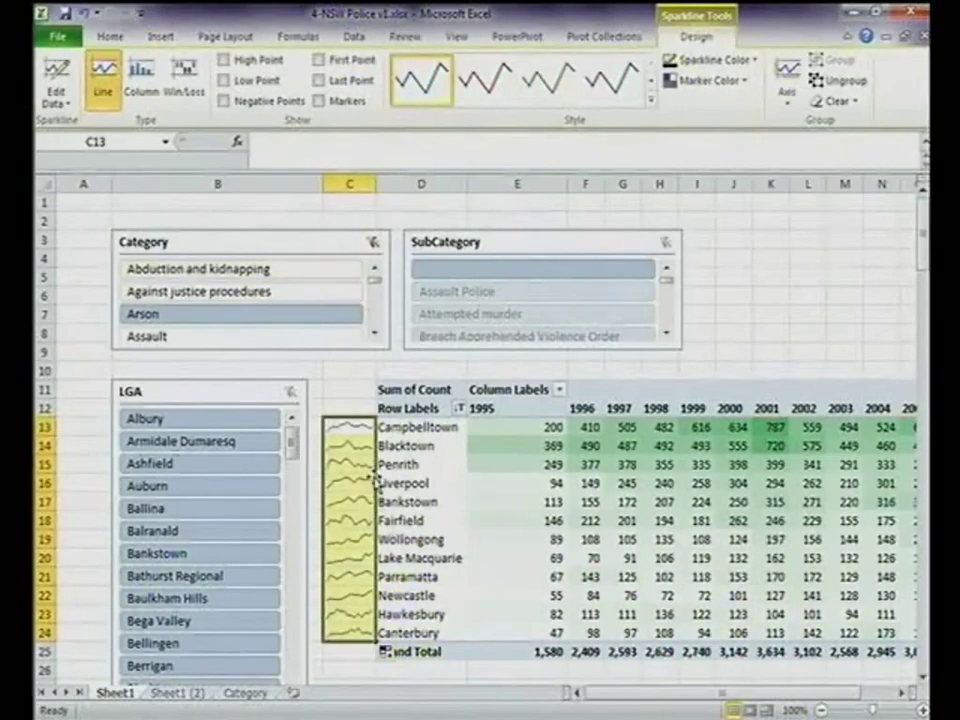
pyautogui.click(372, 242)
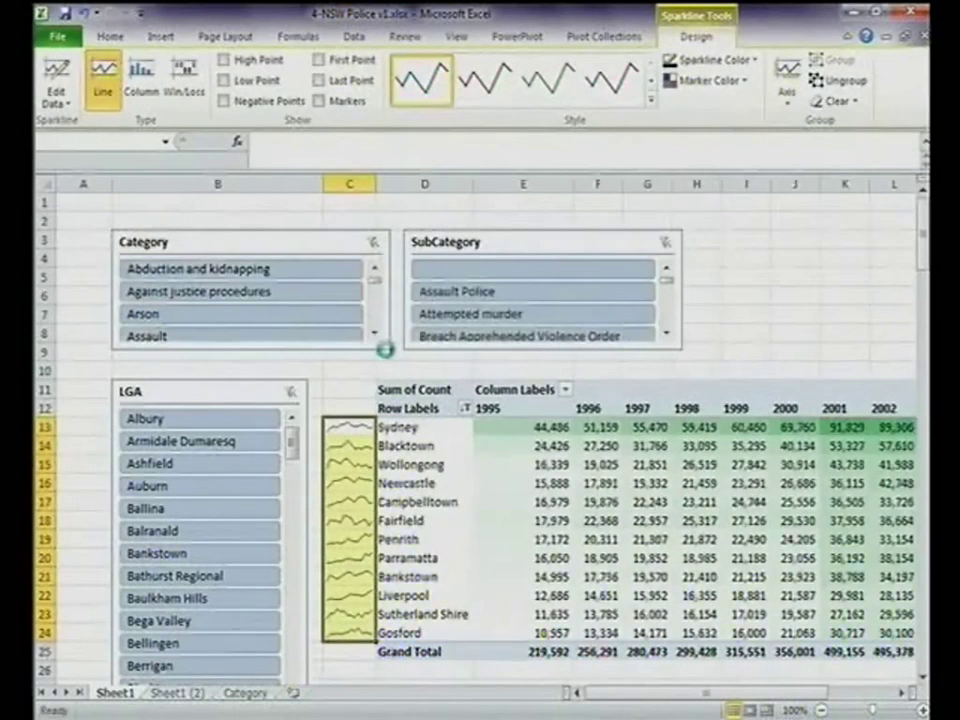
# - Filter the Category slicer by Against justice procedures, Abduction and kidnapping, Arson and finally Betting and gaming offences
pyautogui.click(250, 294)
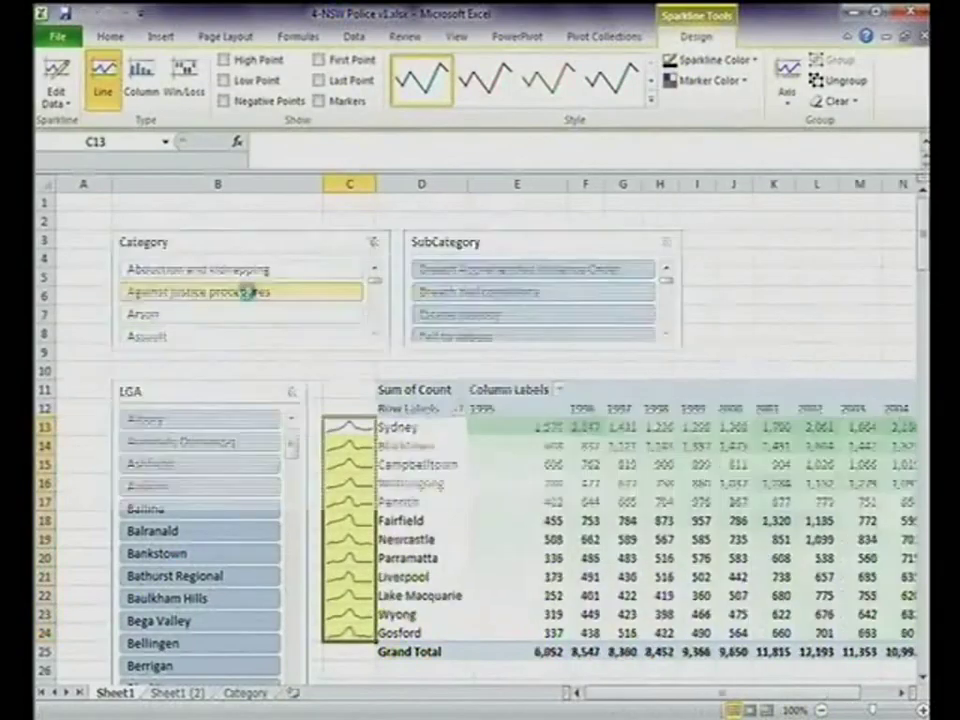
pyautogui.click(232, 268)
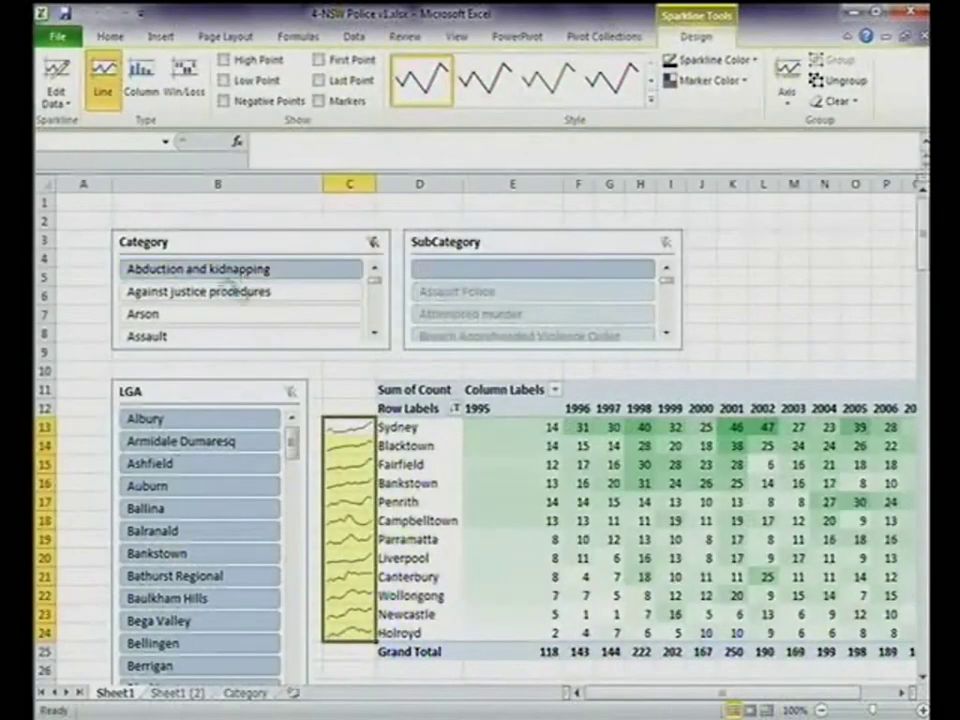
pyautogui.click(250, 313)
pyautogui.click(375, 335)
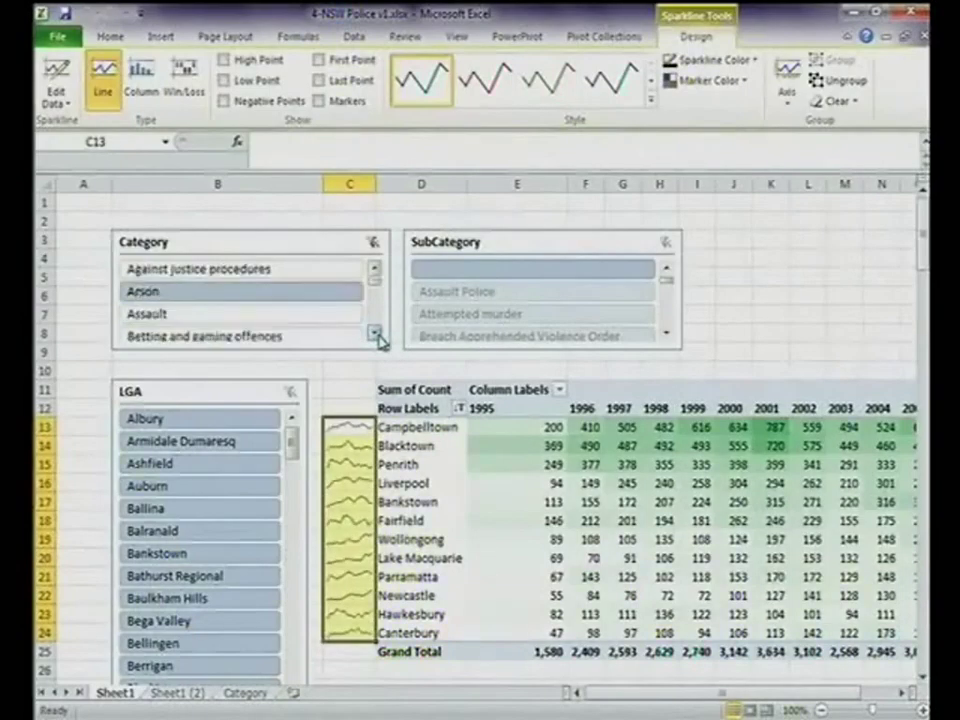
pyautogui.click(375, 335)
pyautogui.click(375, 335)
pyautogui.click(223, 272)
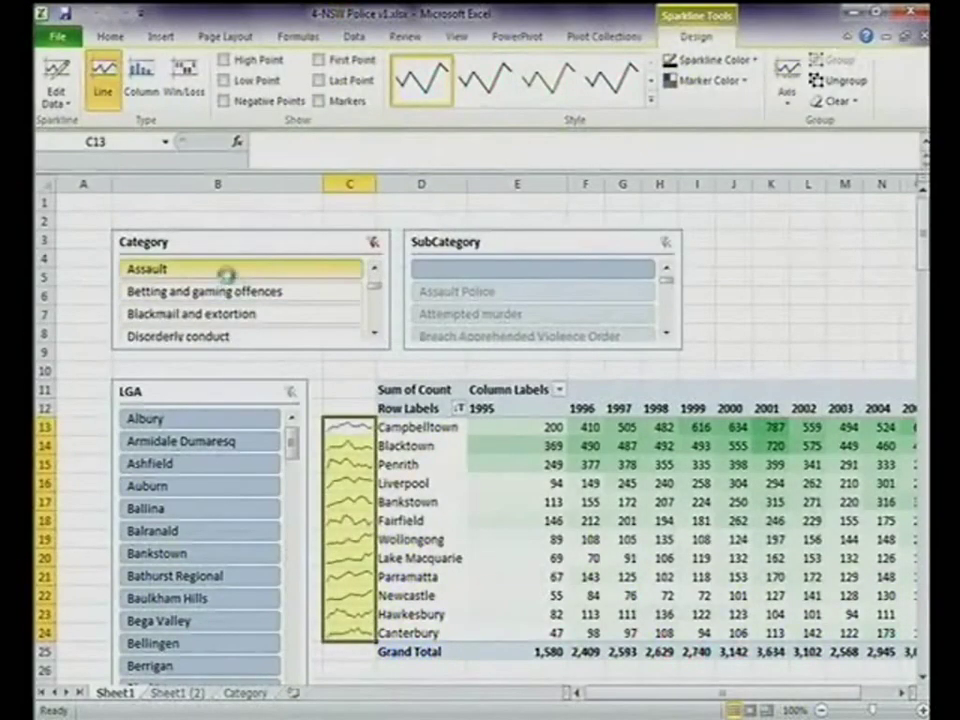
pyautogui.click(240, 290)
pyautogui.click(287, 336)
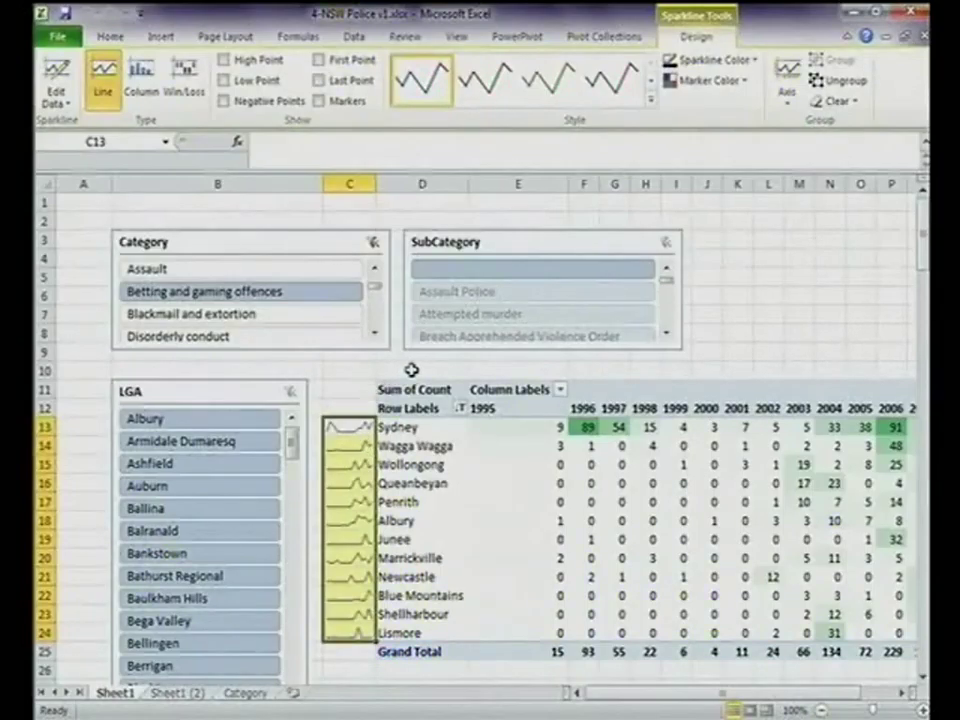
pyautogui.press('super+Tab')
pyautogui.press('super+Tab')
pyautogui.press('super+Tab')
pyautogui.press('super+Tab')
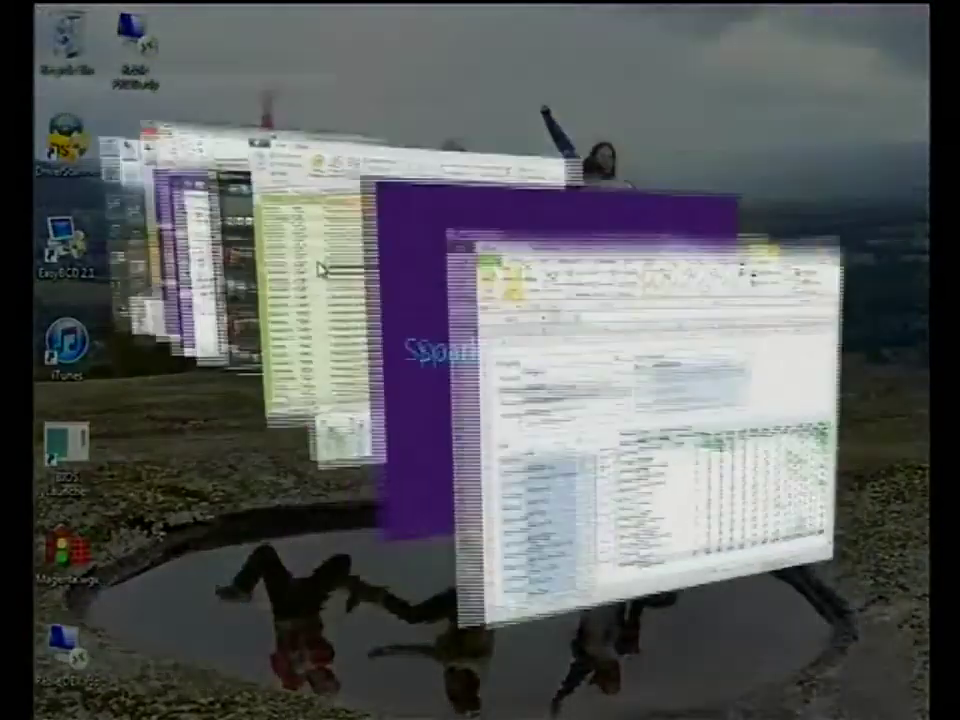
pyautogui.press('super+Tab')
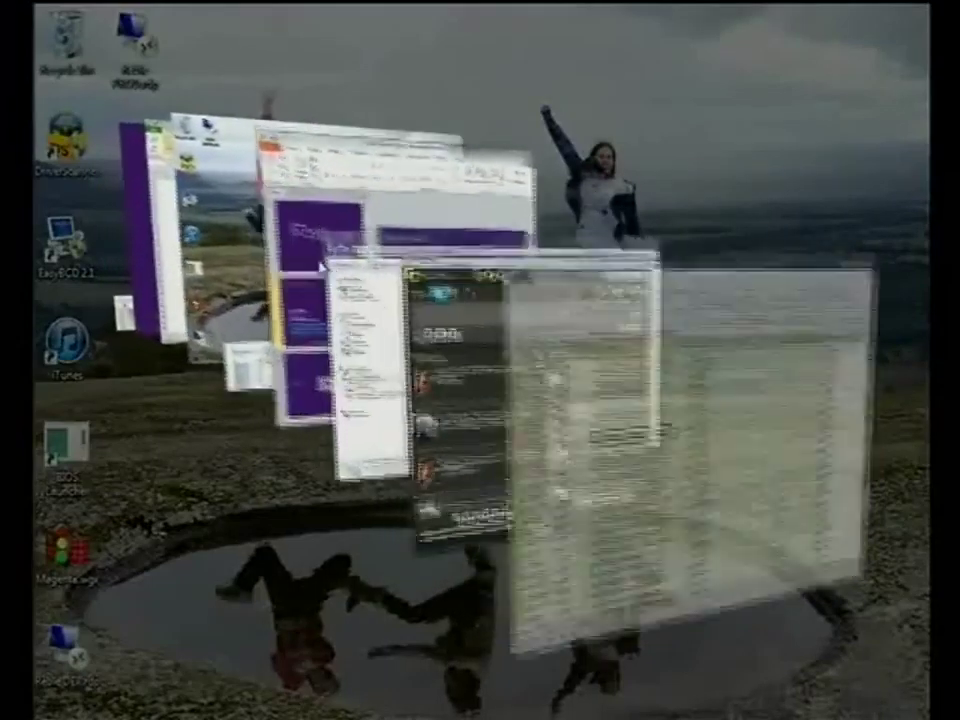
pyautogui.press('super+Tab')
pyautogui.press('super+Tab')
pyautogui.press('super+Tab')
pyautogui.press('super+Tab')
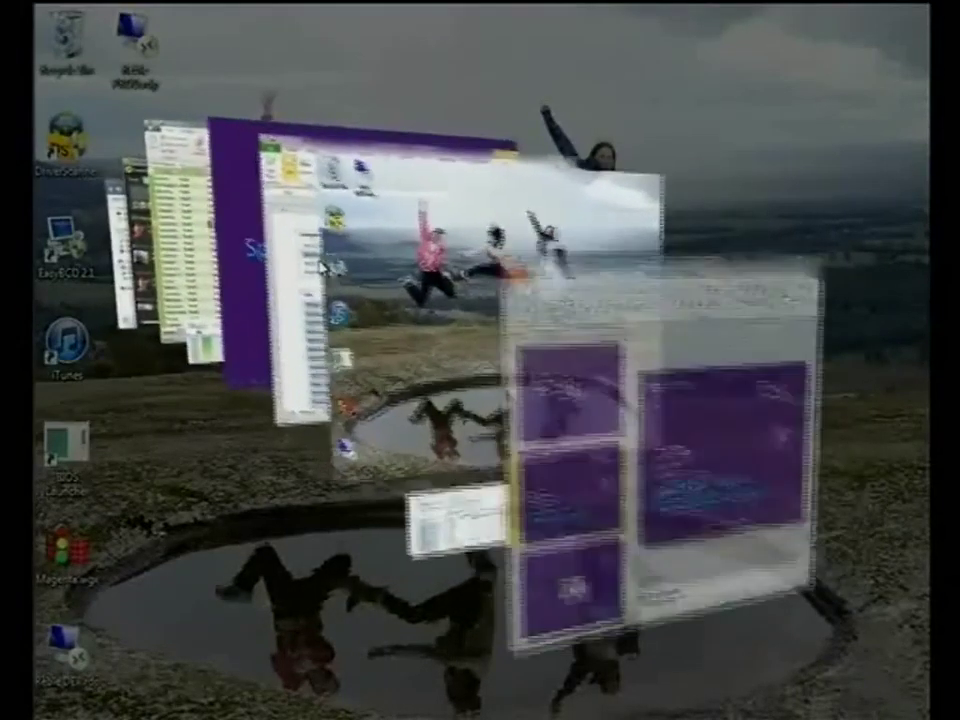
pyautogui.press('super+Tab')
pyautogui.press('super+Tab')
pyautogui.press('super+Tab')
pyautogui.press('super+Tab')
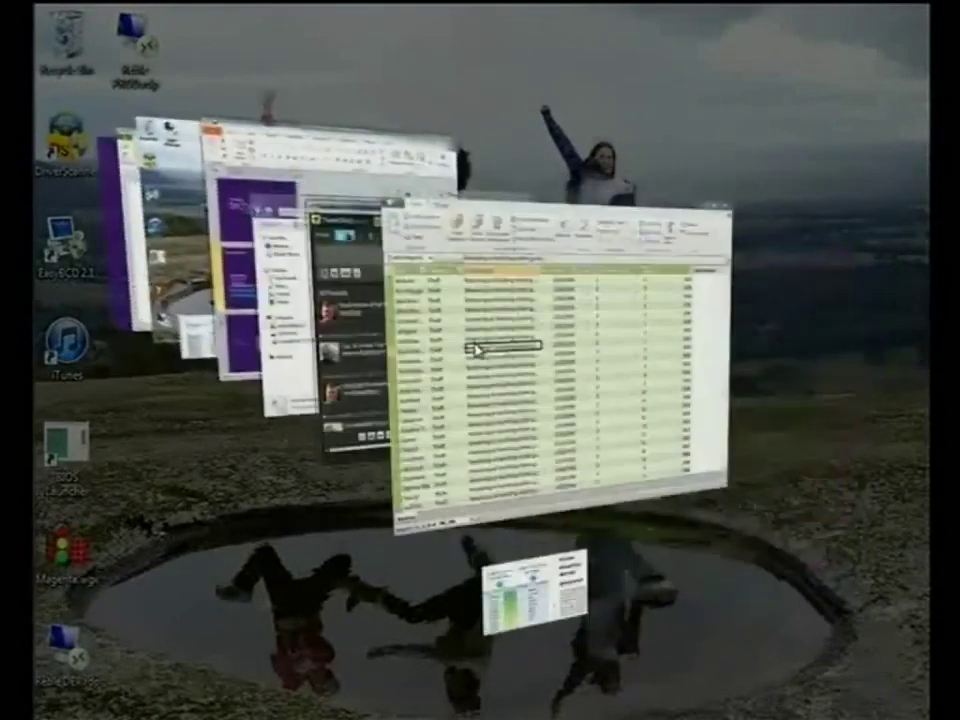
pyautogui.press('super+Tab')
pyautogui.press('super+Tab')
pyautogui.press('super+Tab')
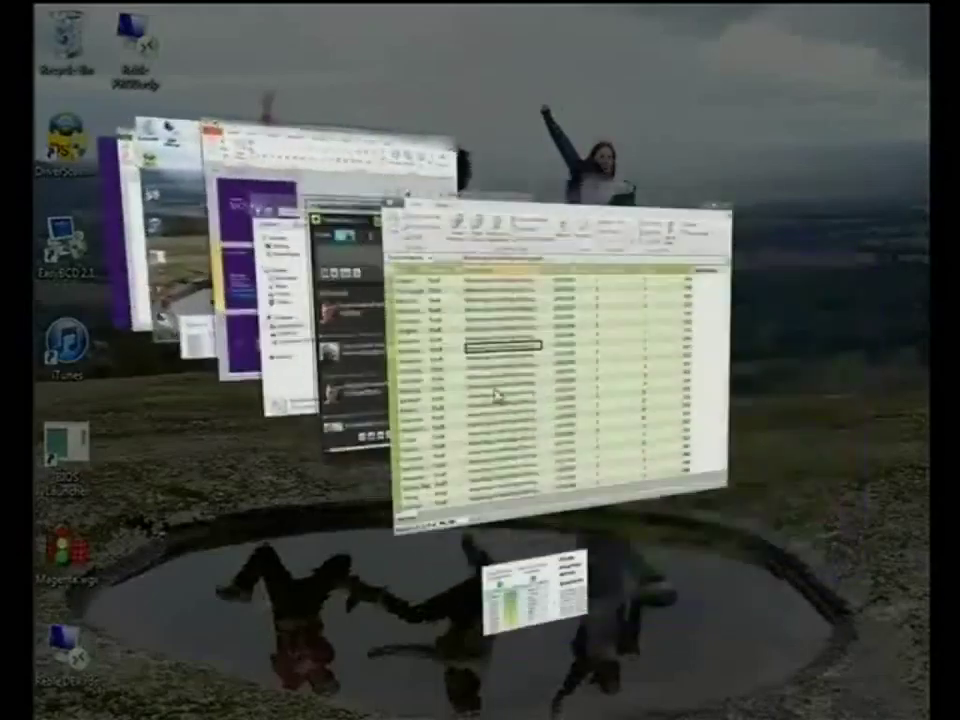
pyautogui.press('super+Tab')
pyautogui.press('super+Tab')
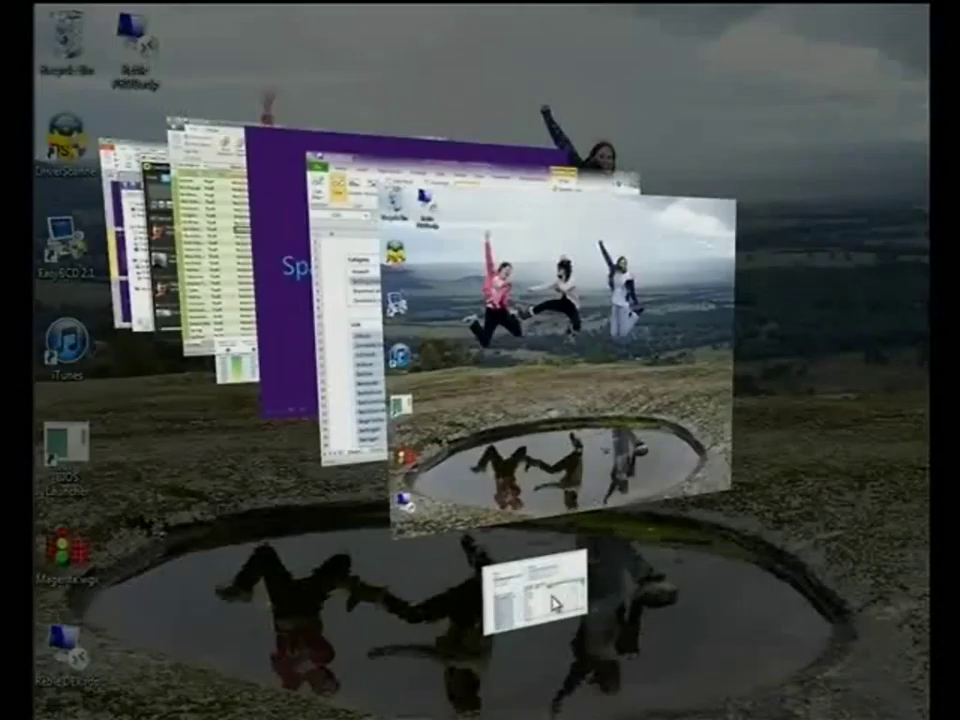
pyautogui.press('super+Tab')
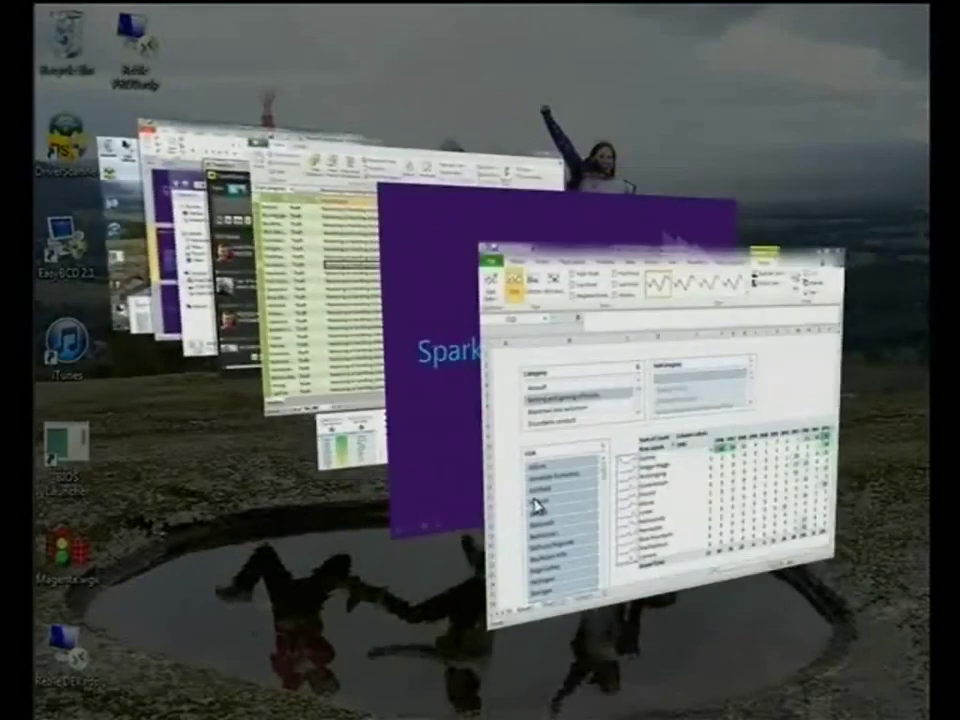
pyautogui.press('super+Tab')
pyautogui.press('super+Tab')
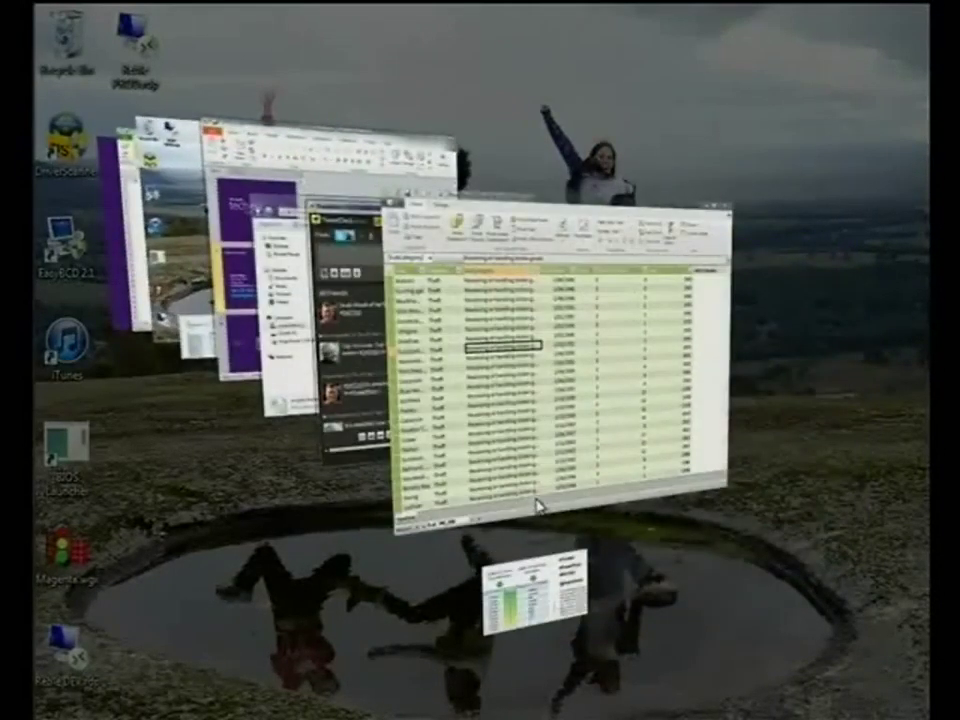
pyautogui.click(551, 605)
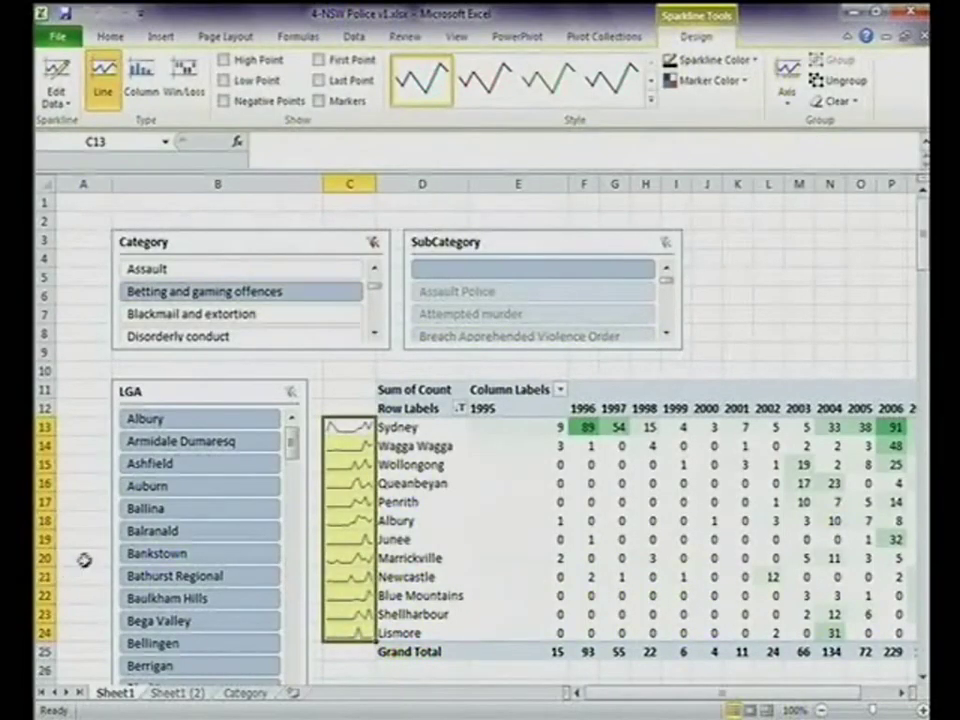
# - Switch to the Analytics for Twitter workbook and copy the tweet text in G13 of the Tone Dictionary sheet
pyautogui.hotkey('alt', 'Tab')
pyautogui.hotkey('alt', 'Tab')
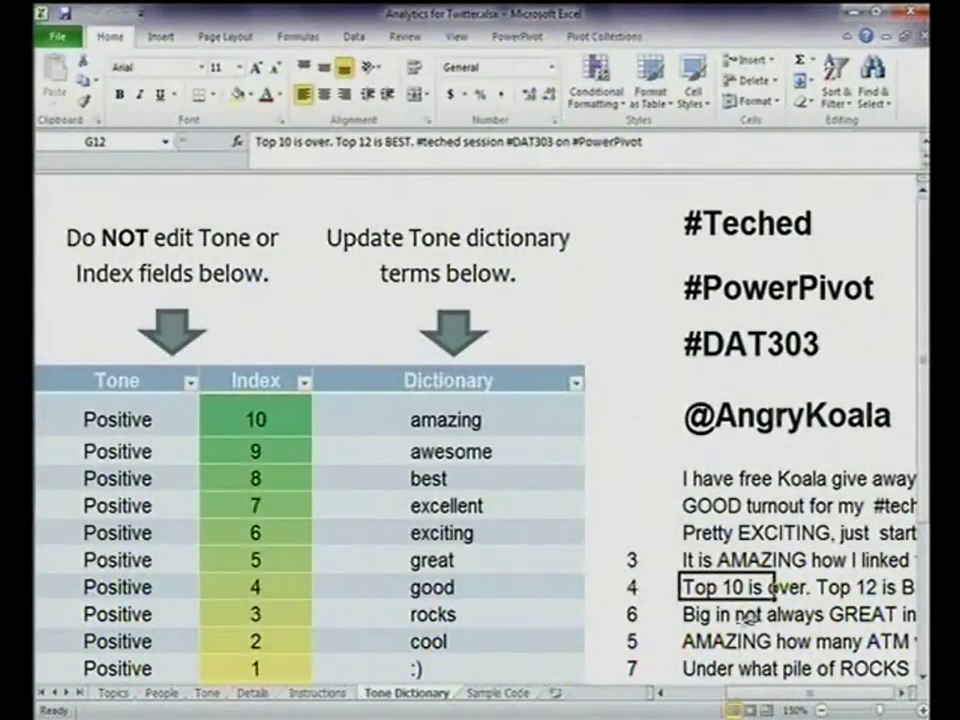
pyautogui.click(713, 614)
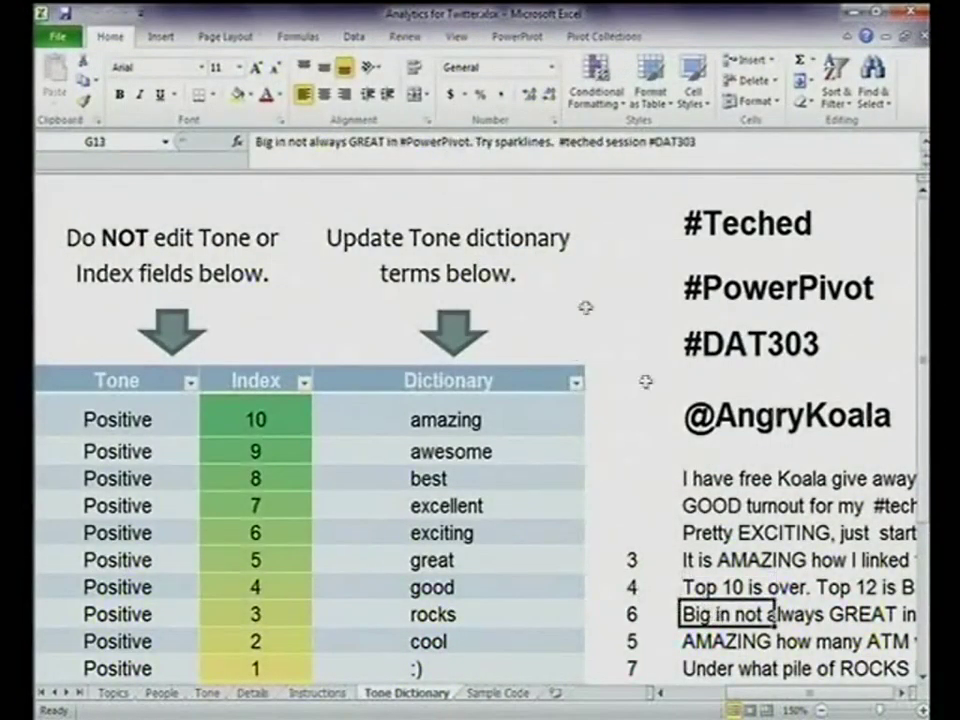
pyautogui.click(720, 599)
pyautogui.click(703, 613)
pyautogui.hotkey('ctrl', 'c')
# - Switch to TweetDeck and post the copied tweet about #PowerPivot and sparklines
pyautogui.hotkey('alt', 'Tab')
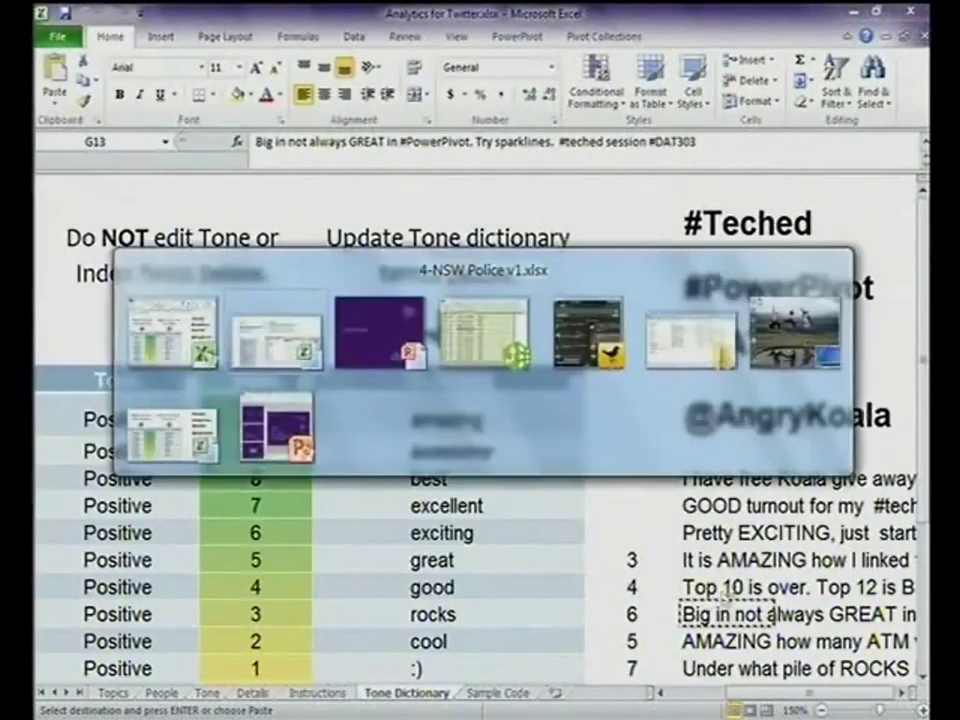
pyautogui.hotkey('alt', 'Tab')
pyautogui.hotkey('alt', 'Tab')
pyautogui.hotkey('alt', 'Tab')
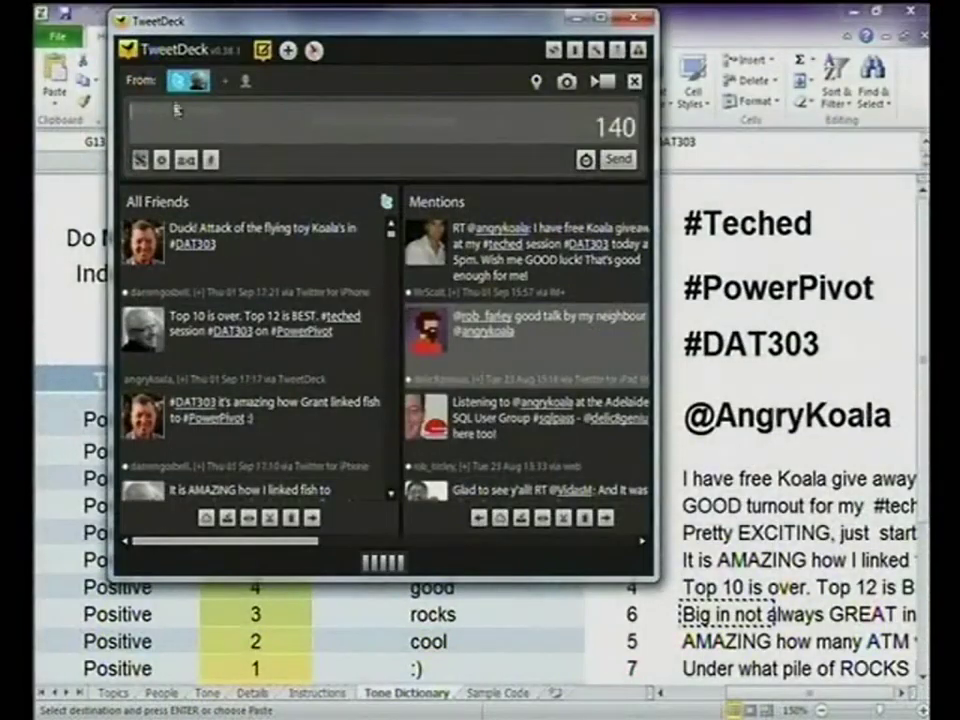
pyautogui.hotkey('ctrl', 'v')
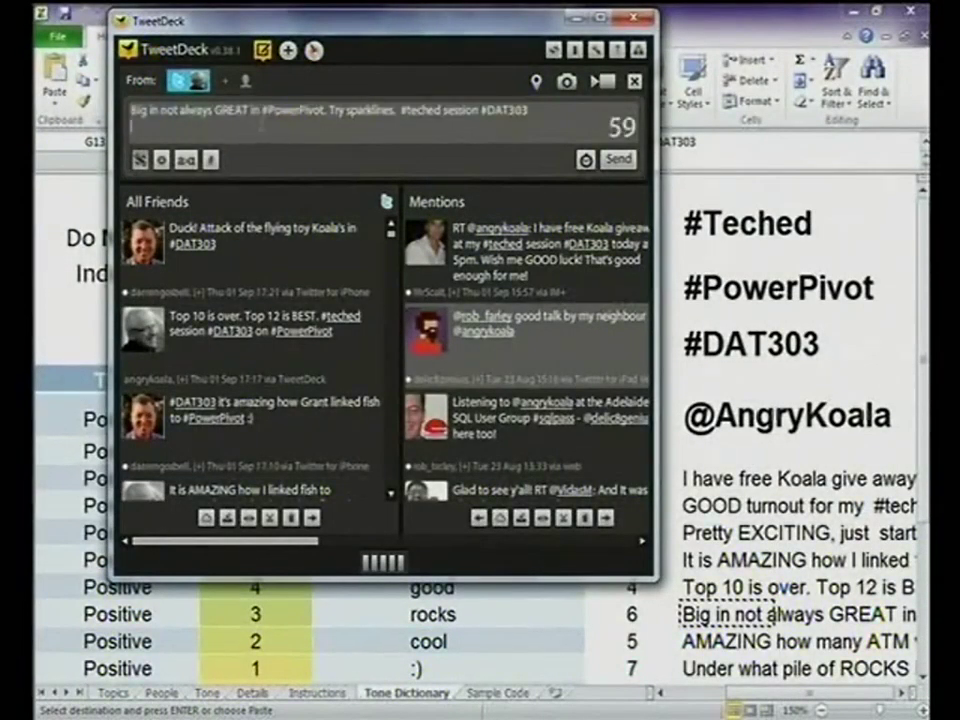
pyautogui.press('Return')
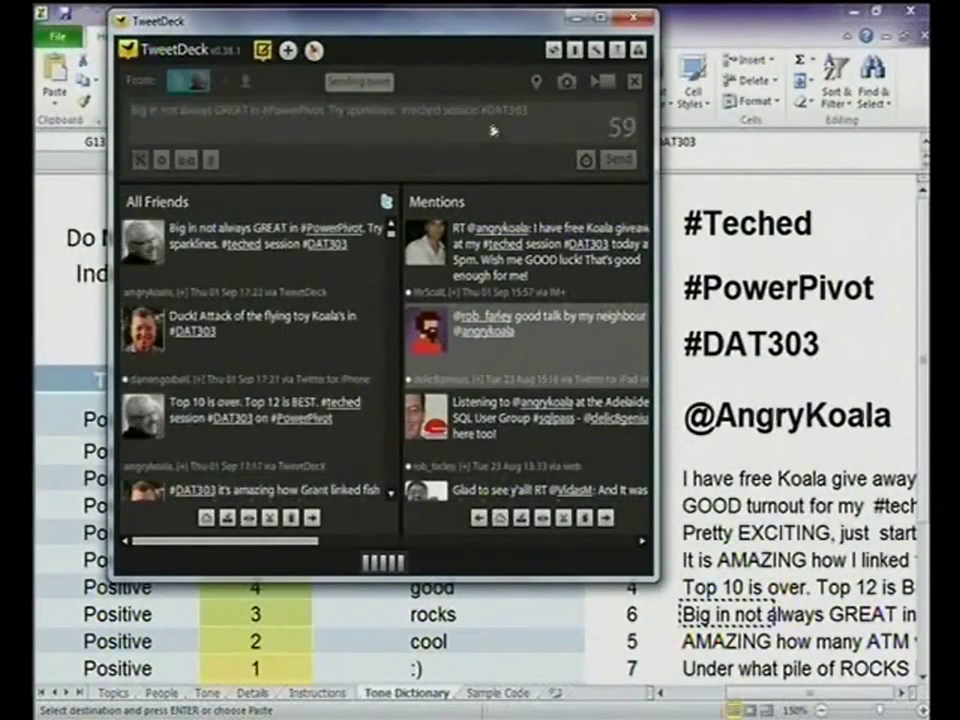
# - Switch to the PowerPoint slide show DAT303_Paisley.pptx and advance it to the "5 ATM Transactions" demo slide
pyautogui.hotkey('alt', 'Tab')
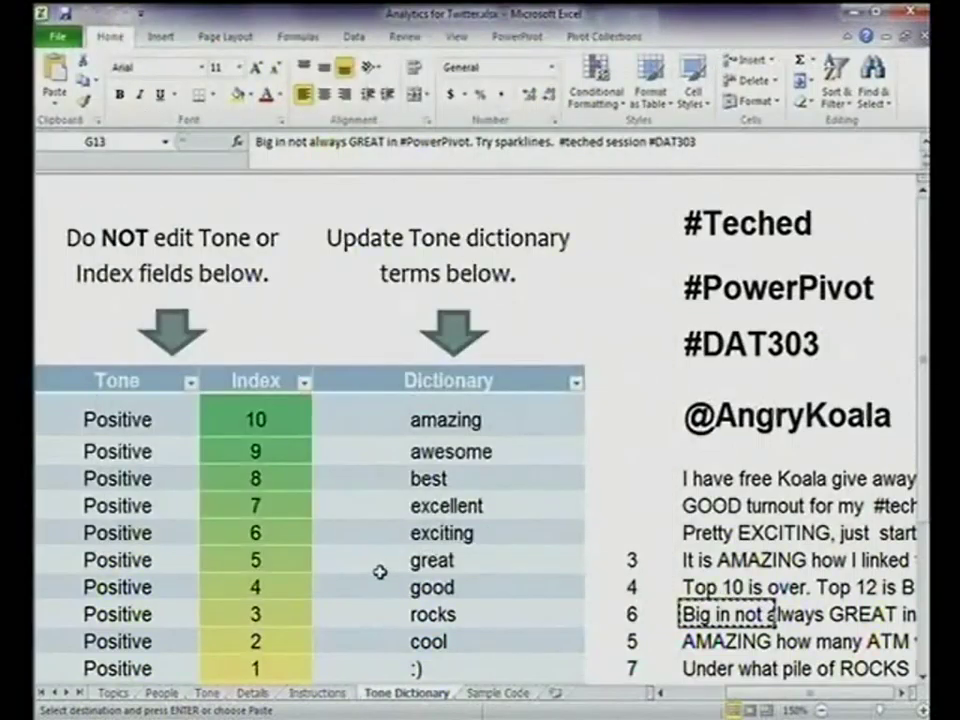
pyautogui.hotkey('alt', 'Tab')
pyautogui.moveTo(484, 407)
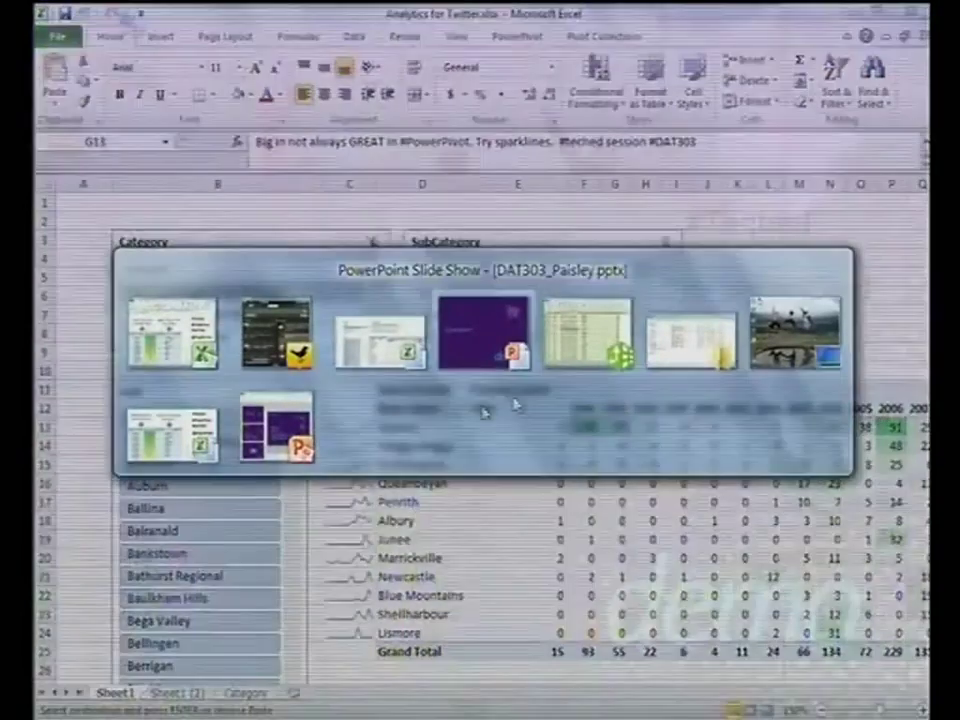
pyautogui.hotkey('alt', 'Tab')
pyautogui.hotkey('alt', 'Tab')
pyautogui.hotkey('alt', 'Tab')
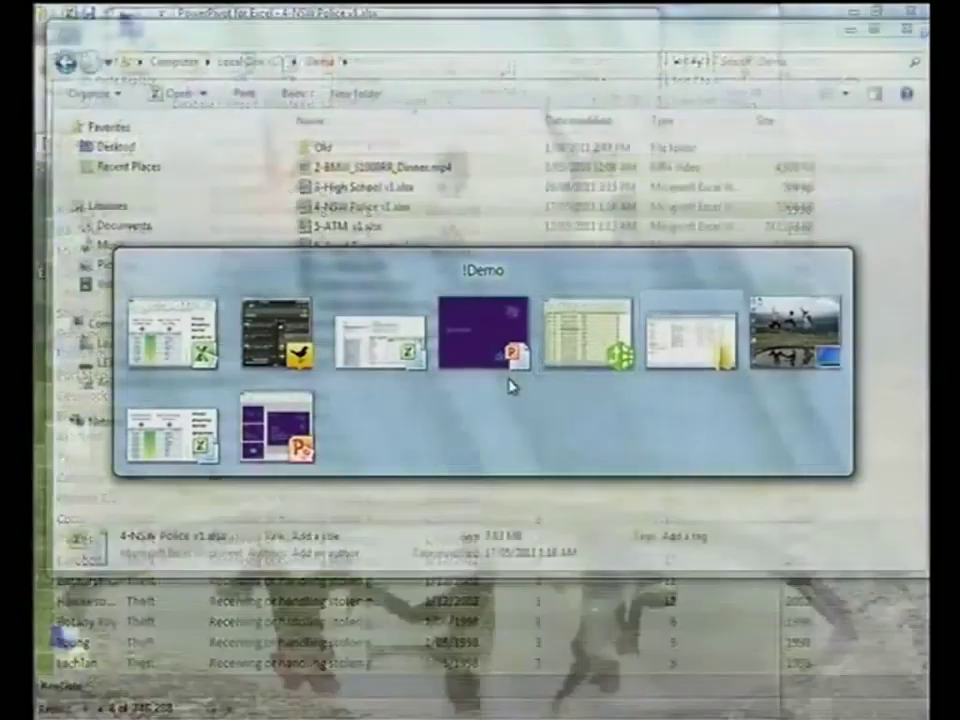
pyautogui.hotkey('alt', 'Tab')
pyautogui.hotkey('alt', 'Tab')
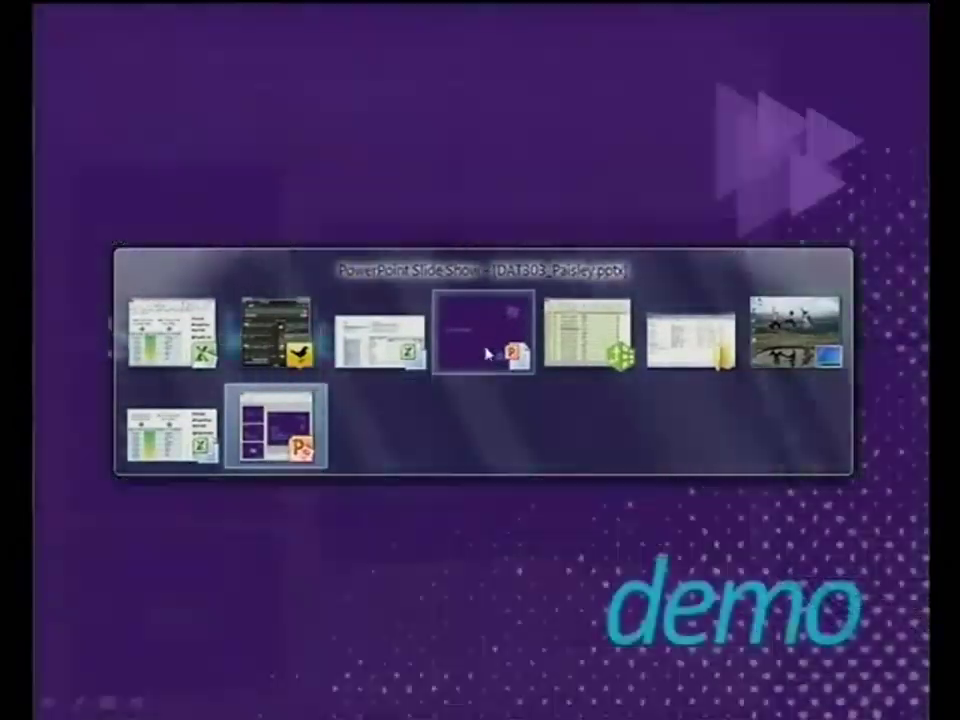
pyautogui.click(488, 350)
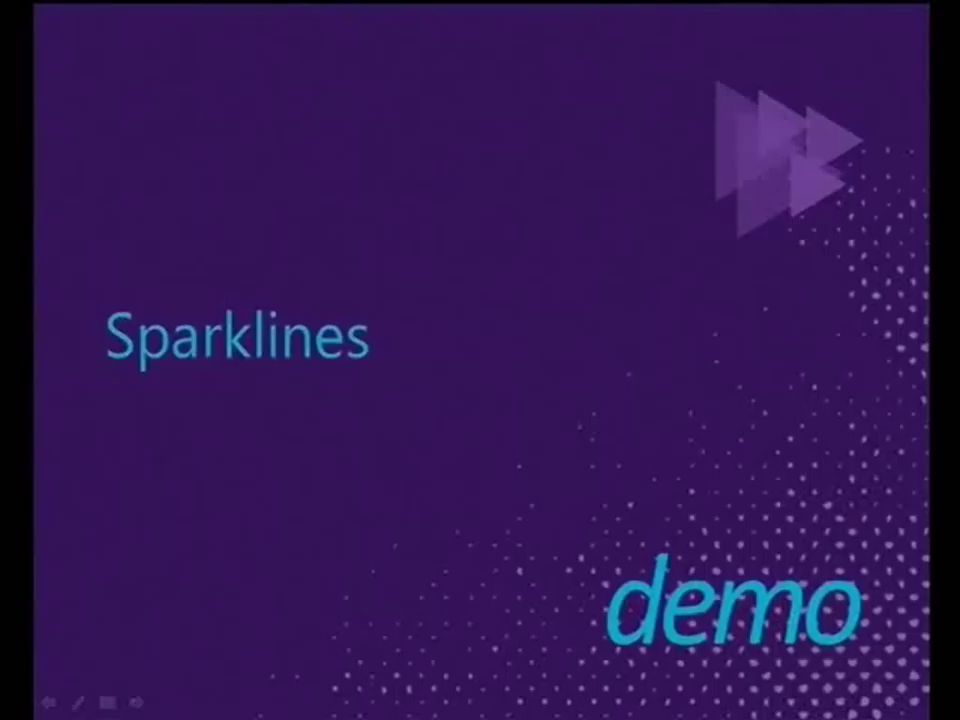
pyautogui.hotkey('alt', 'Tab')
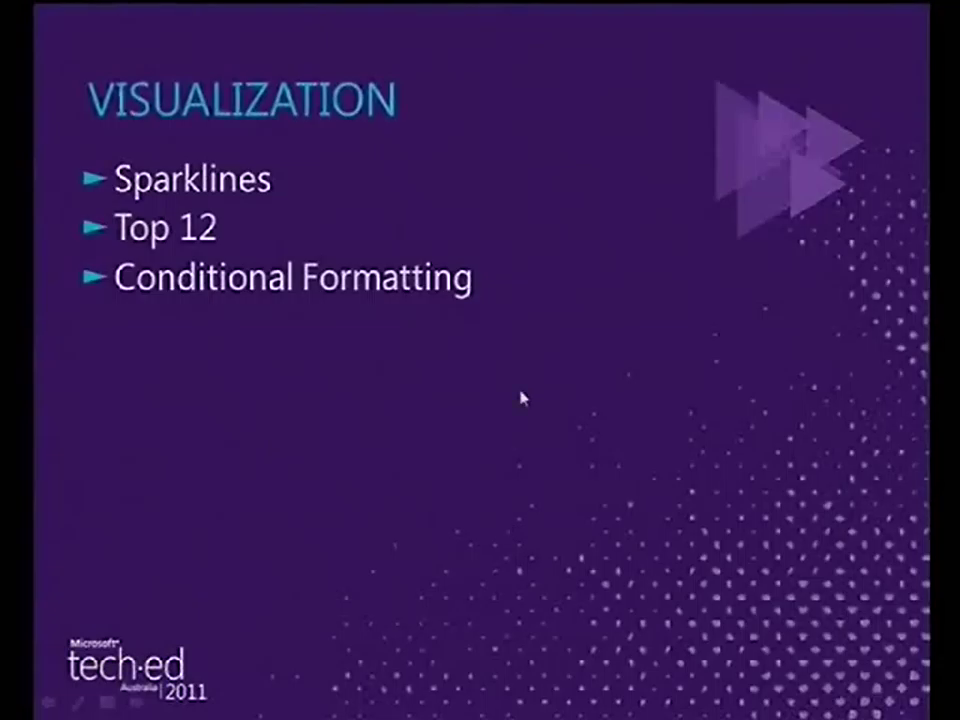
pyautogui.click(521, 398)
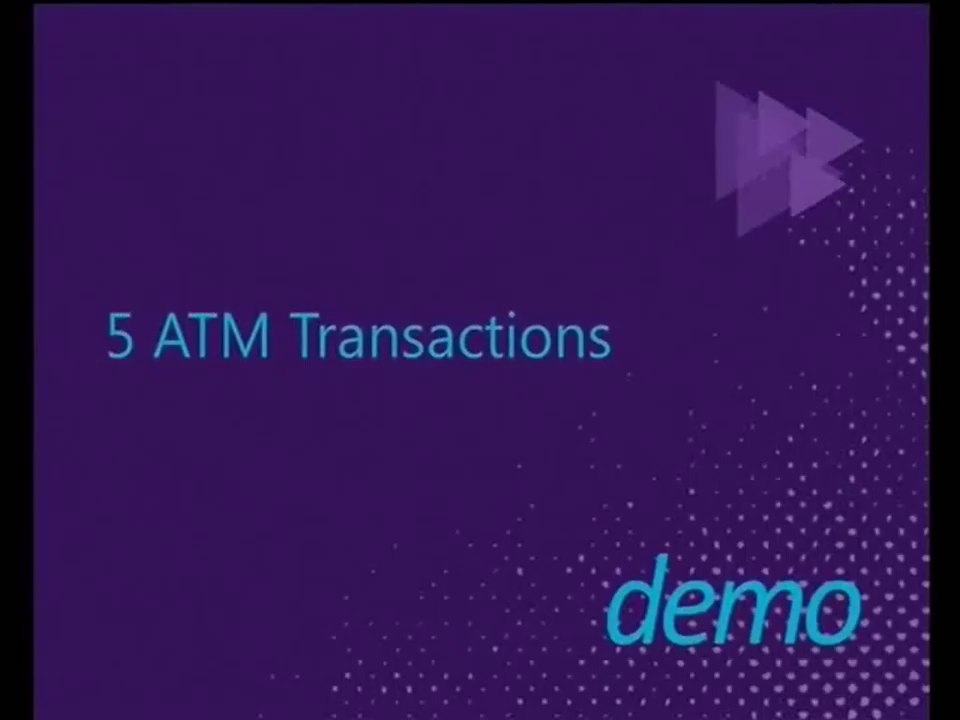
# - Switch to the 4-NSW Police v1.xlsx workbook in Excel and close it without saving the changes
pyautogui.press('super')
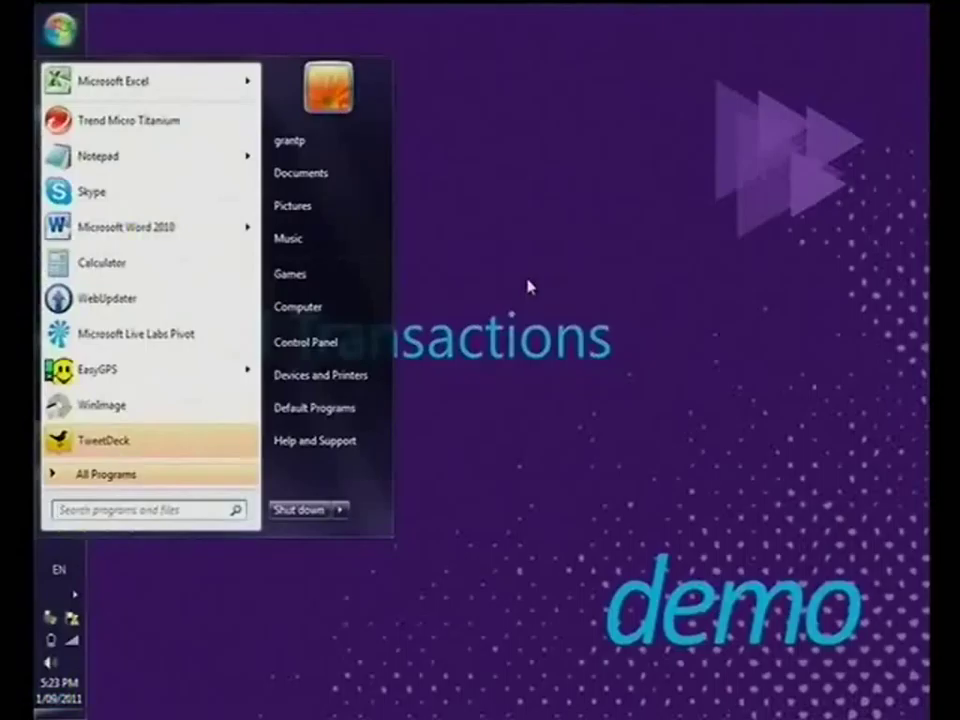
pyautogui.press('Escape')
pyautogui.hotkey('alt', 'Tab')
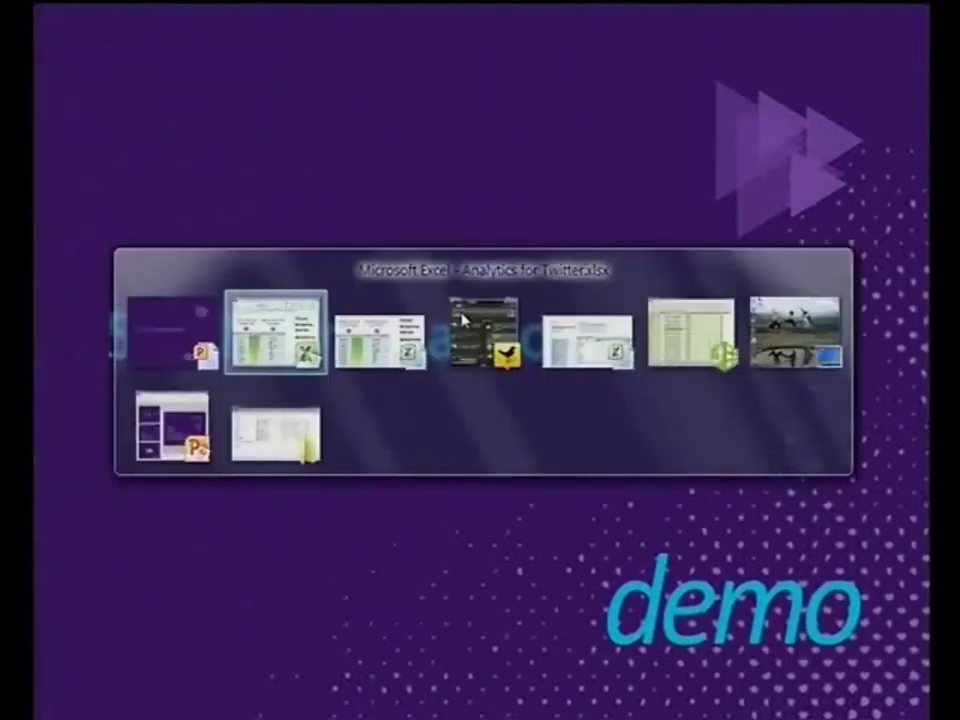
pyautogui.hotkey('alt', 'Tab')
pyautogui.hotkey('alt', 'Tab')
pyautogui.hotkey('alt', 'Tab')
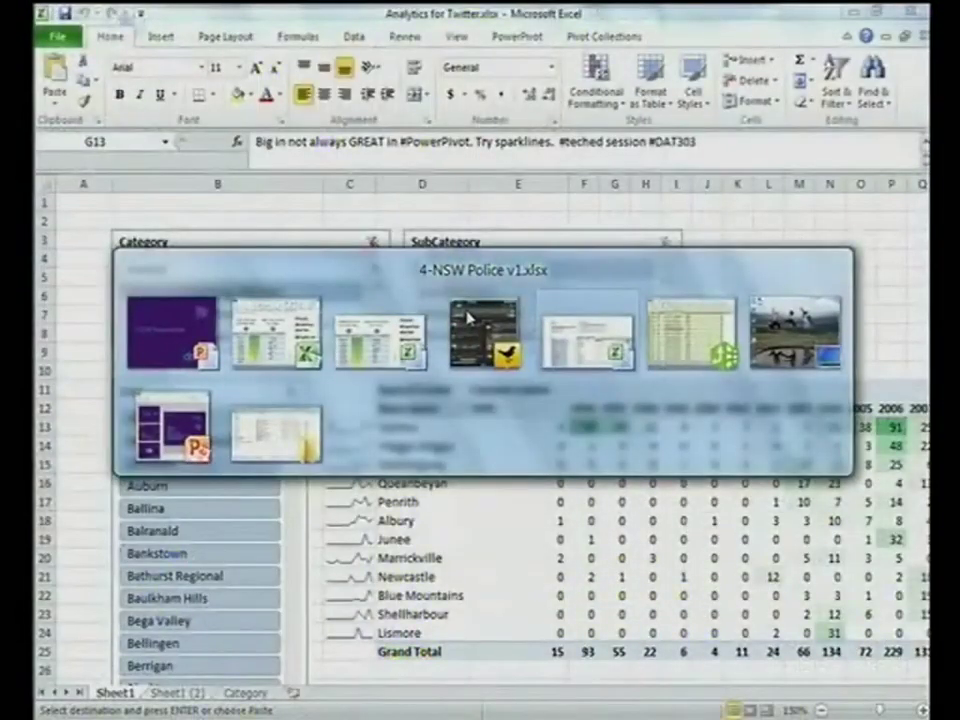
pyautogui.hotkey('alt', 'Tab')
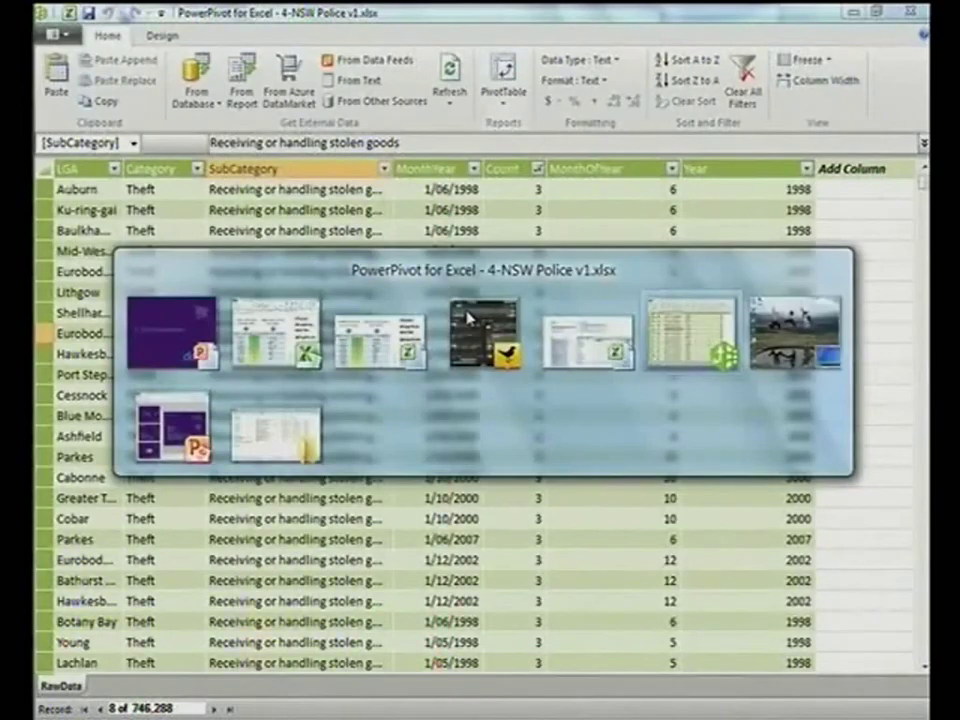
pyautogui.hotkey('alt', 'Tab')
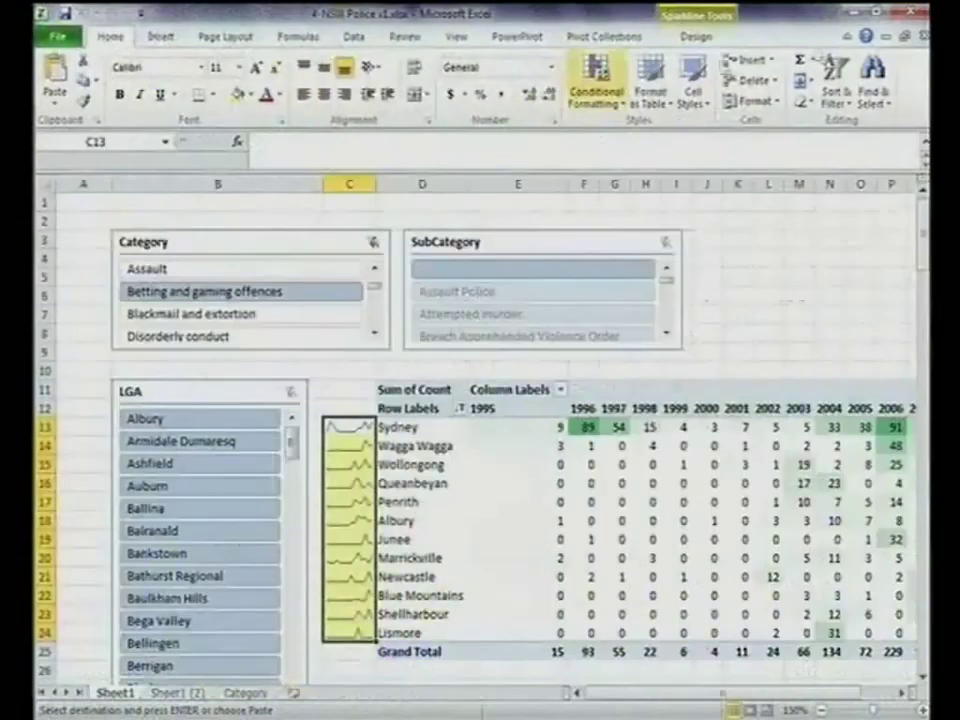
pyautogui.hotkey('alt', 'F4')
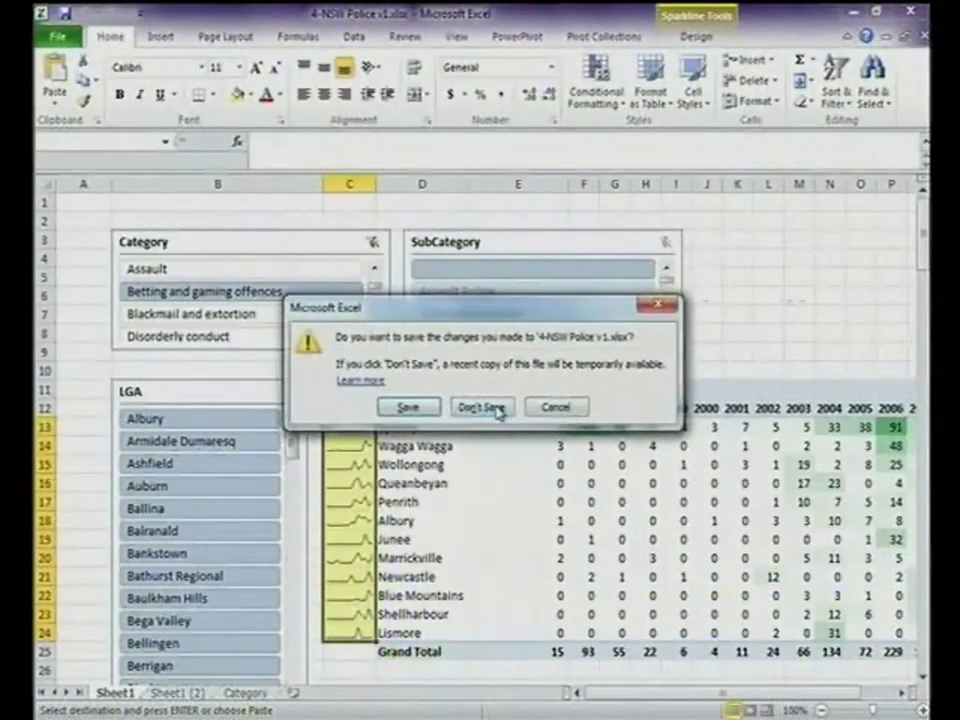
pyautogui.click(496, 411)
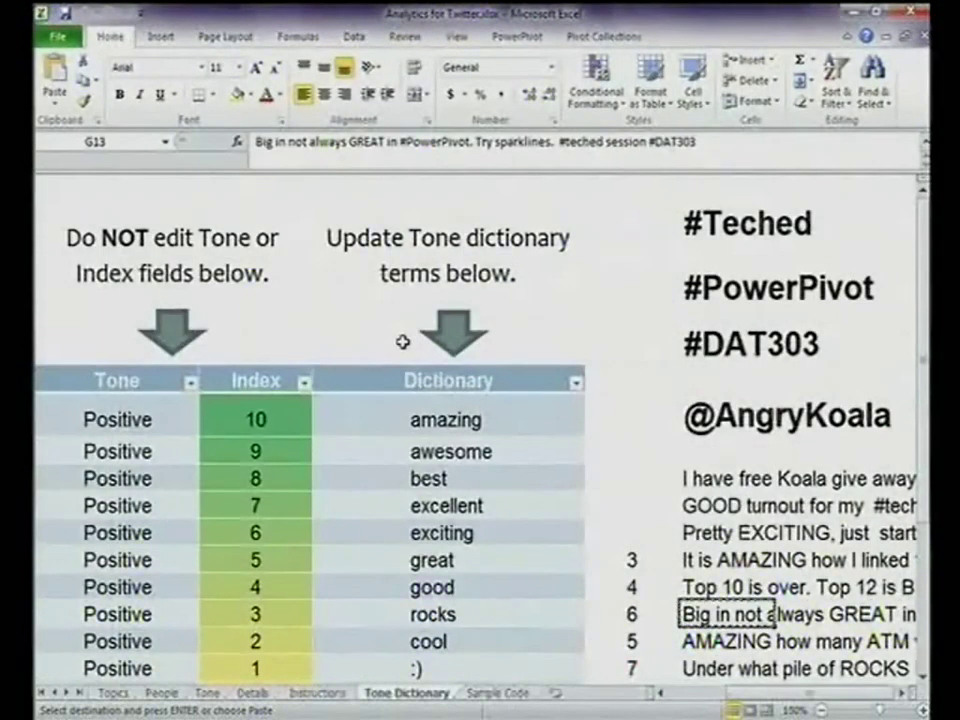
# - Open 5-ATM v1.xlsx from the !Demo folder in Windows Explorer and launch its PowerPivot window
pyautogui.hotkey('alt', 'Tab')
pyautogui.hotkey('alt', 'Tab')
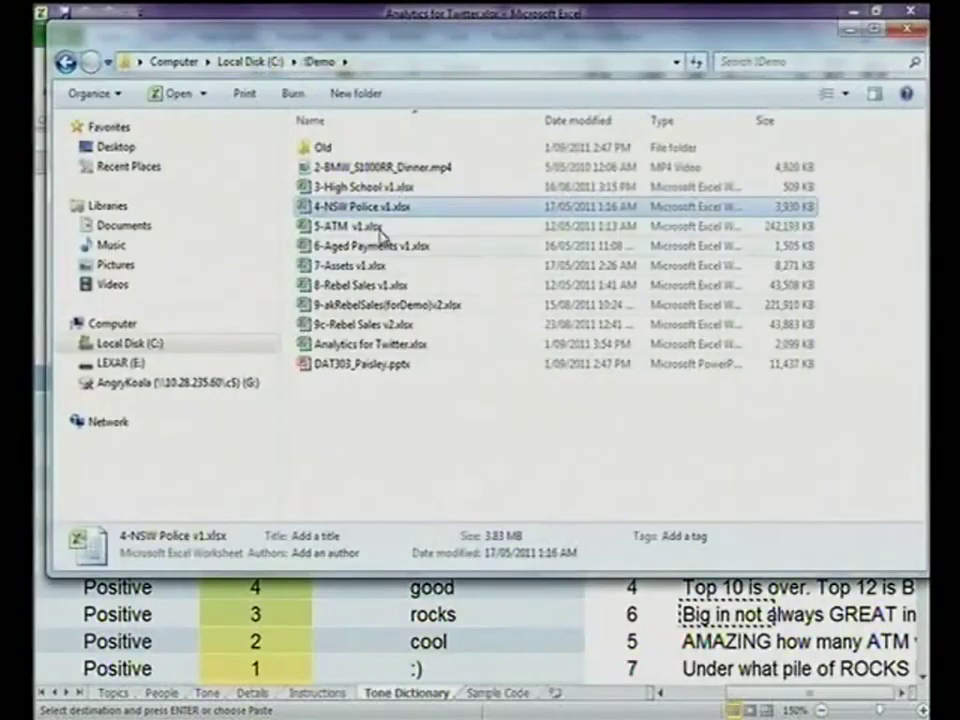
pyautogui.doubleClick(374, 228)
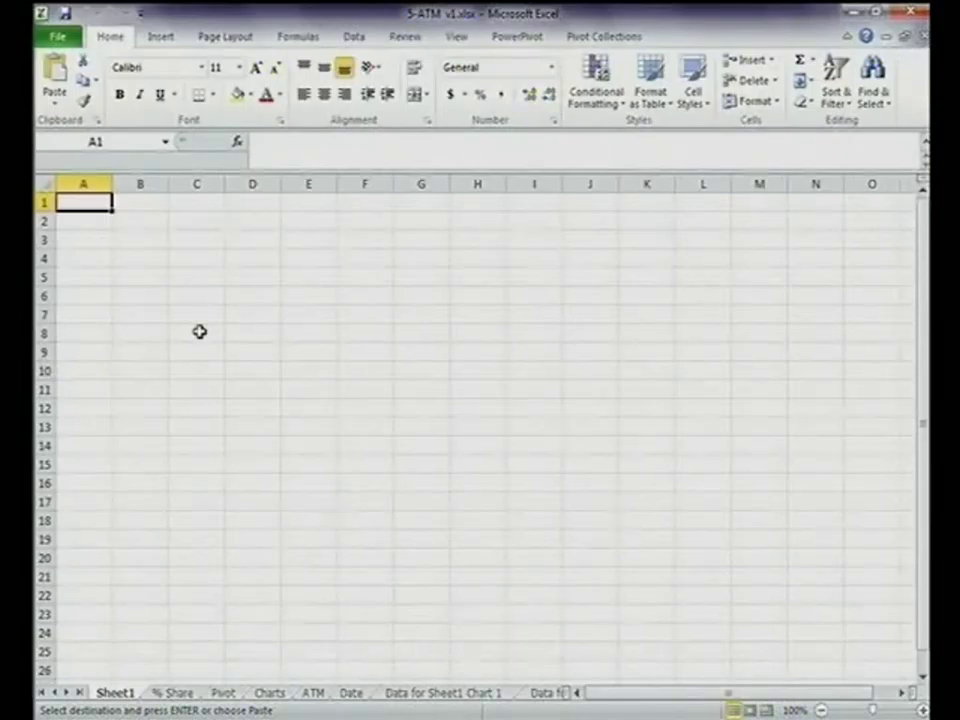
pyautogui.click(520, 37)
pyautogui.click(62, 88)
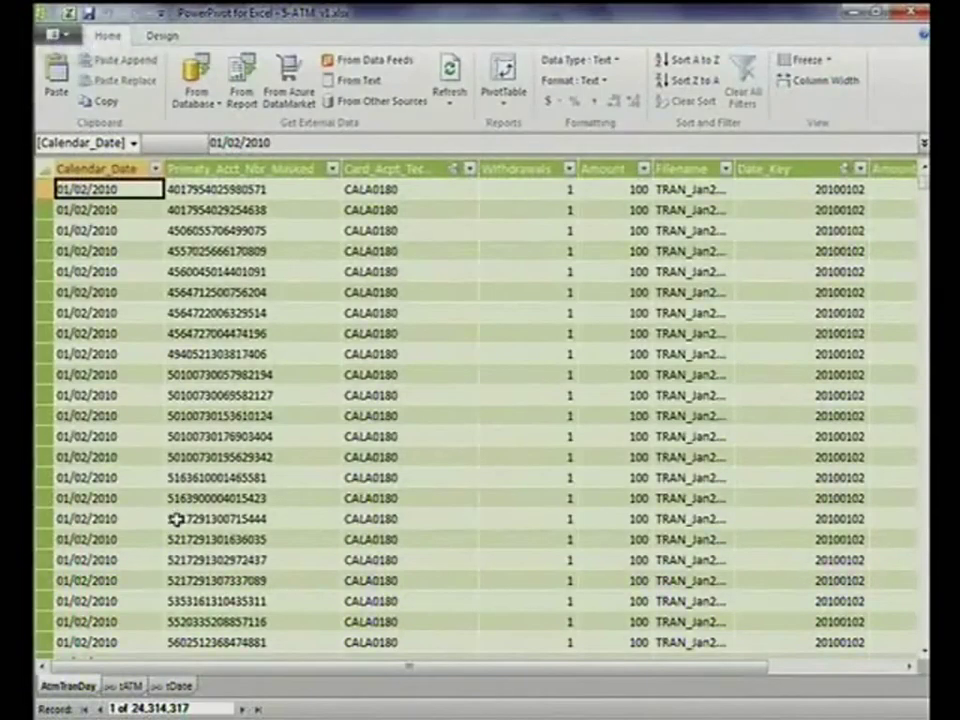
# - Examine the record count of the AtmTranDay table up close
pyautogui.press('super+plus')
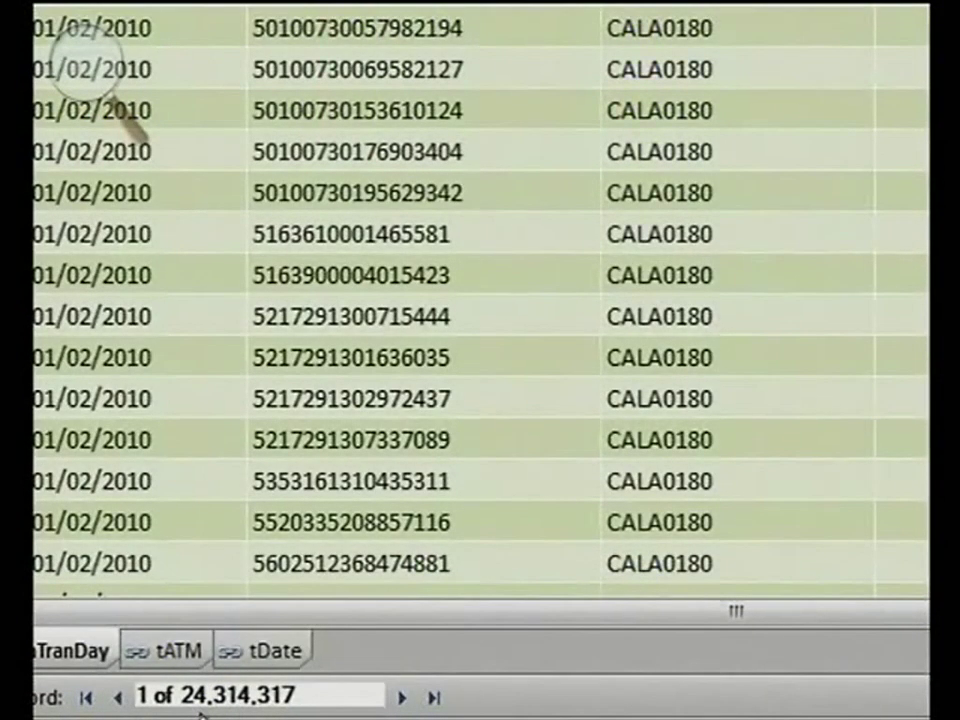
pyautogui.click(239, 698)
pyautogui.press('super+Escape')
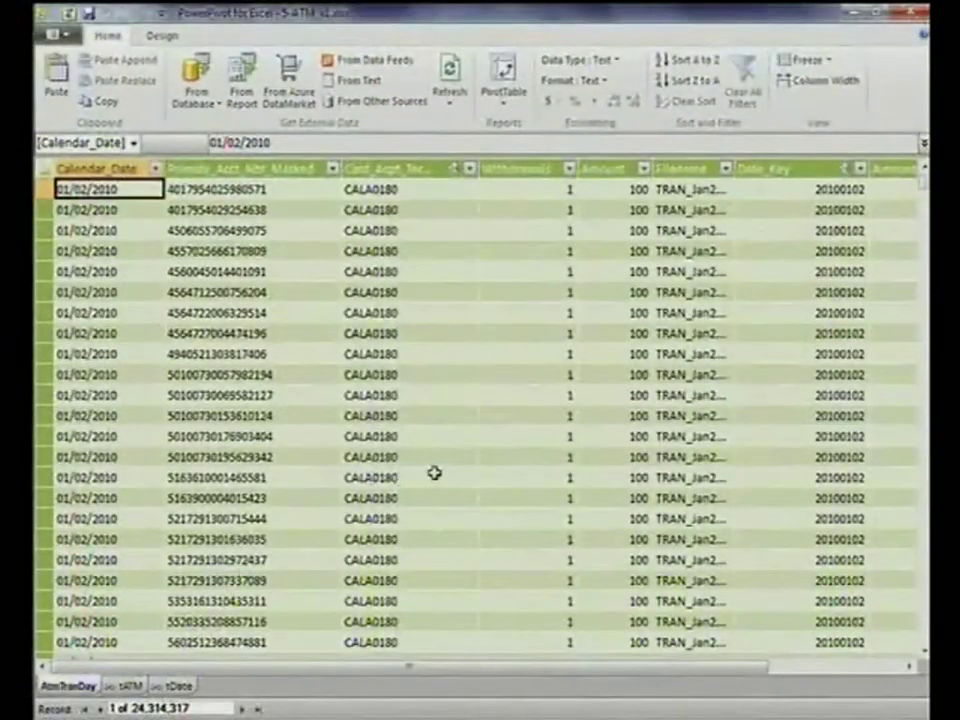
pyautogui.moveTo(913, 190)
pyautogui.mouseDown()
pyautogui.moveTo(918, 268)
pyautogui.moveTo(922, 259)
pyautogui.moveTo(921, 650)
pyautogui.moveTo(894, 429)
pyautogui.moveTo(921, 175)
pyautogui.mouseUp()
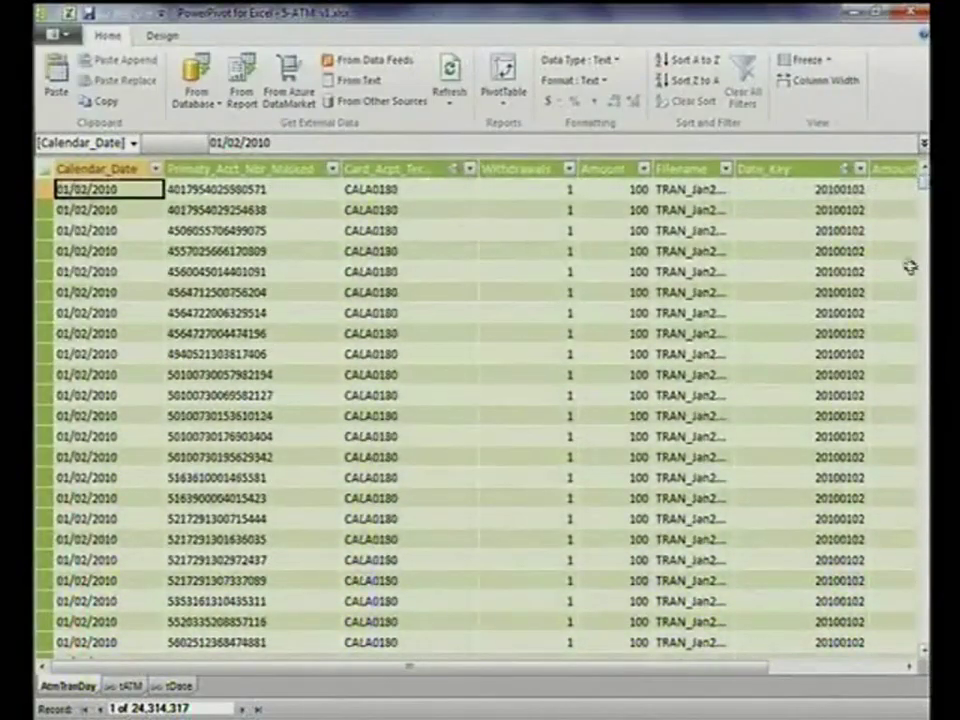
# - Sort the AtmTranDay table by the Withdrawals column from largest to smallest
pyautogui.click(545, 187)
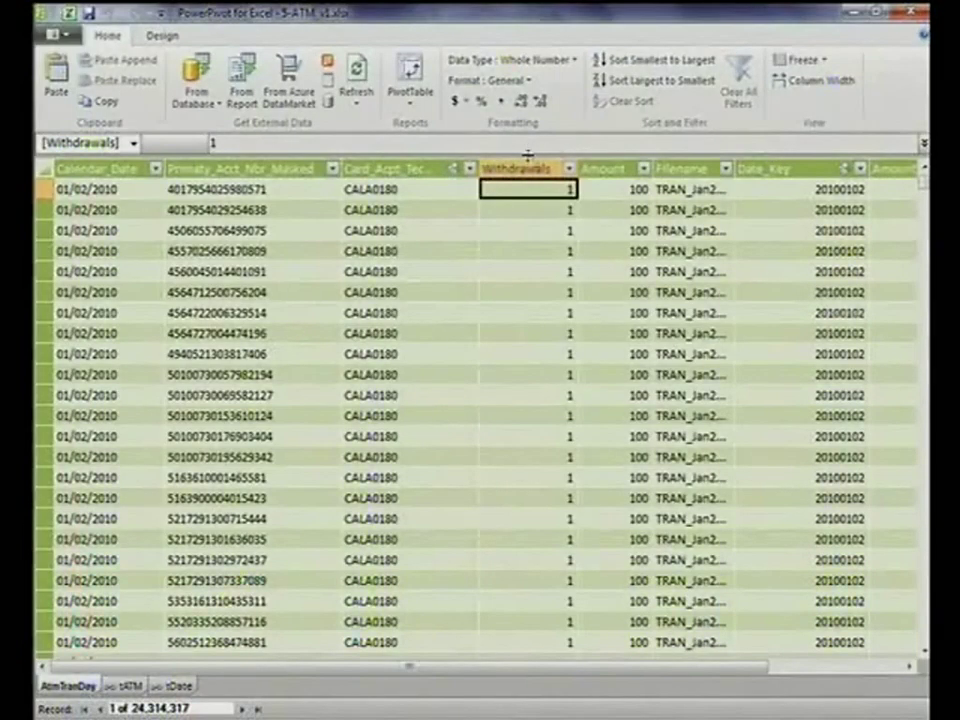
pyautogui.moveTo(605, 168); pyautogui.dragTo(570, 177)
pyautogui.click(569, 170)
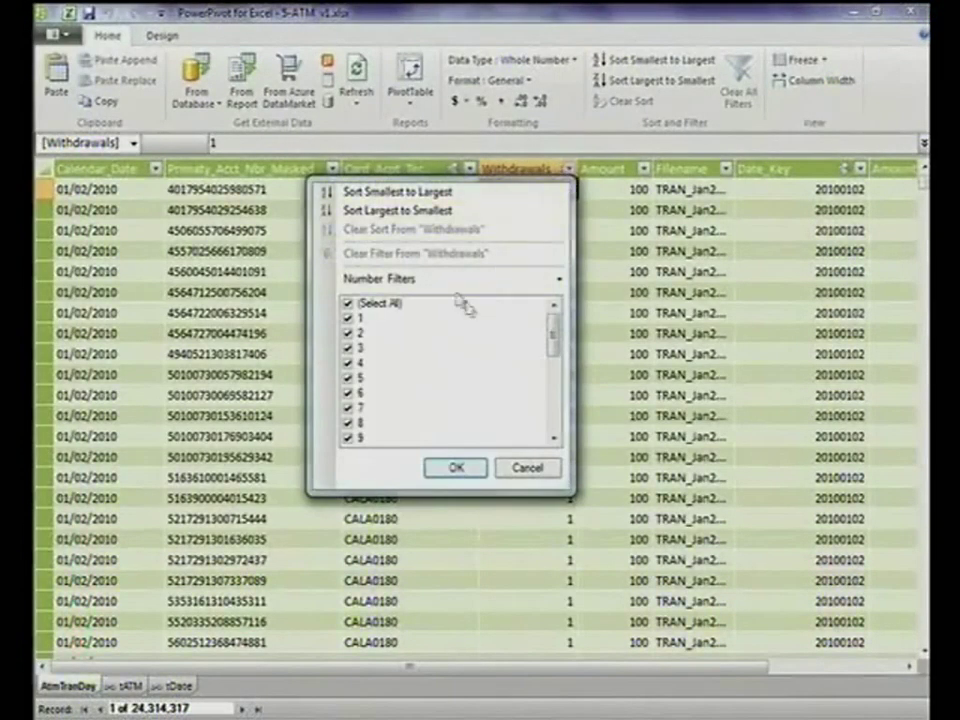
pyautogui.click(436, 221)
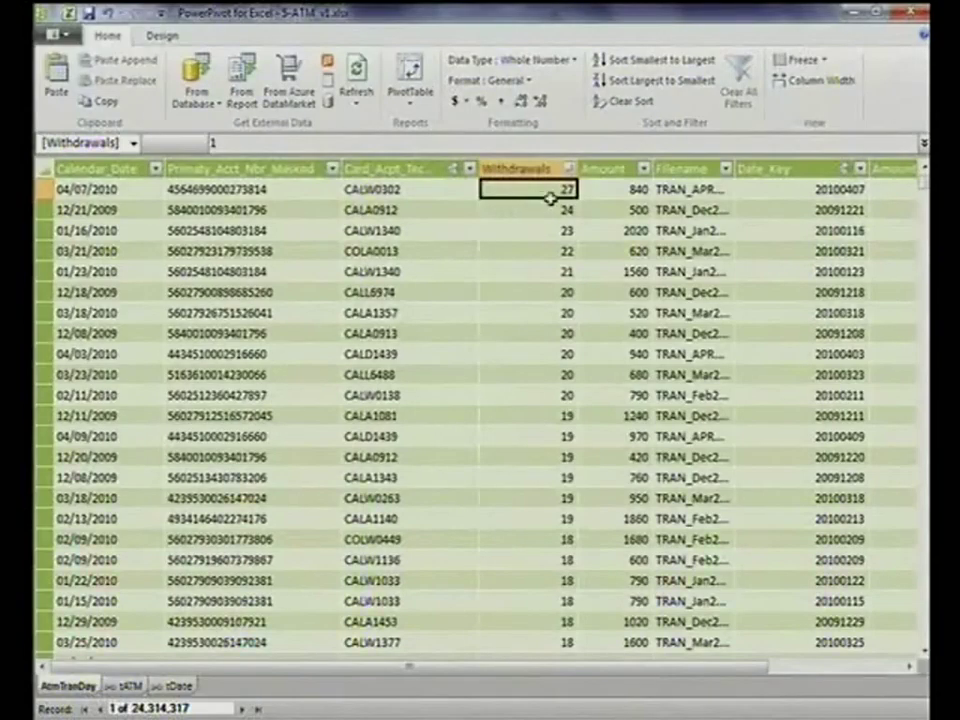
# - Sort the AtmTranDay table by the Amount column from largest to smallest
pyautogui.press('super+plus')
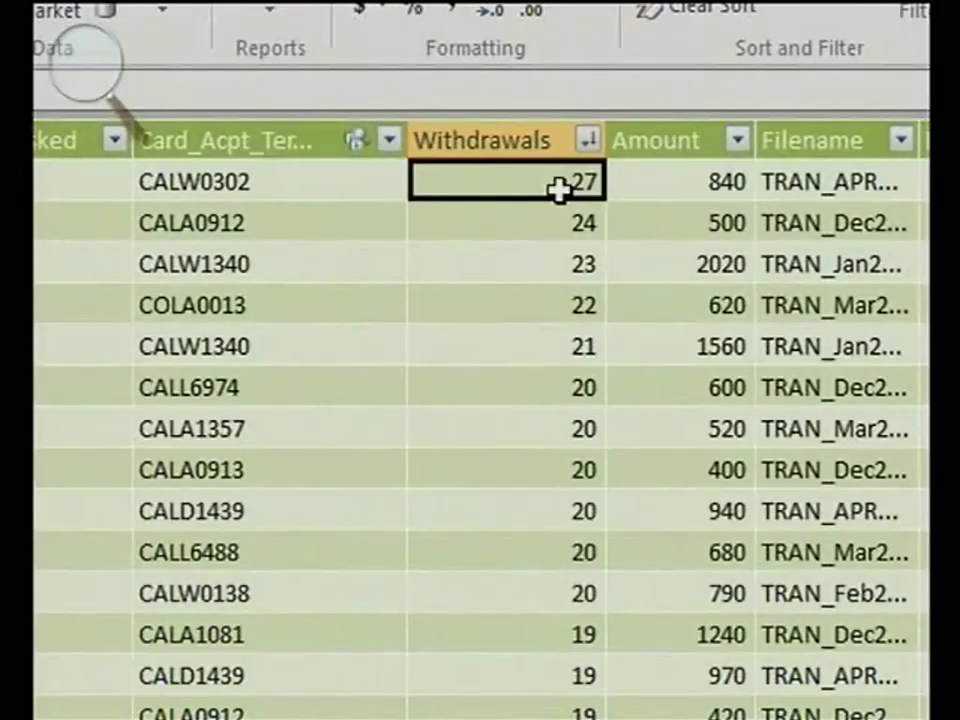
pyautogui.press('Right')
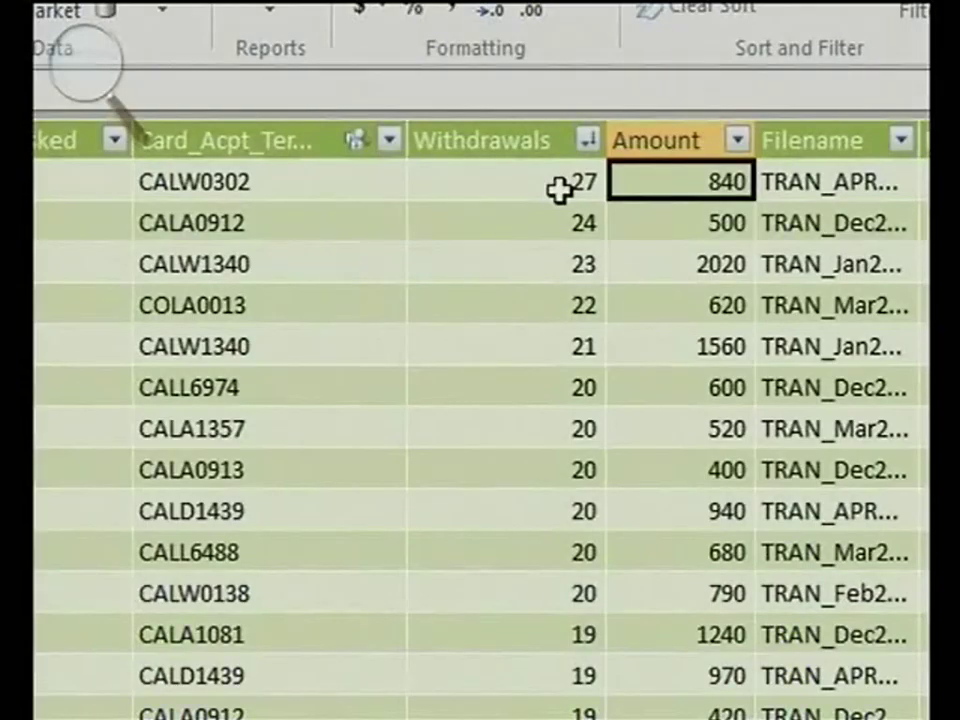
pyautogui.click(740, 148)
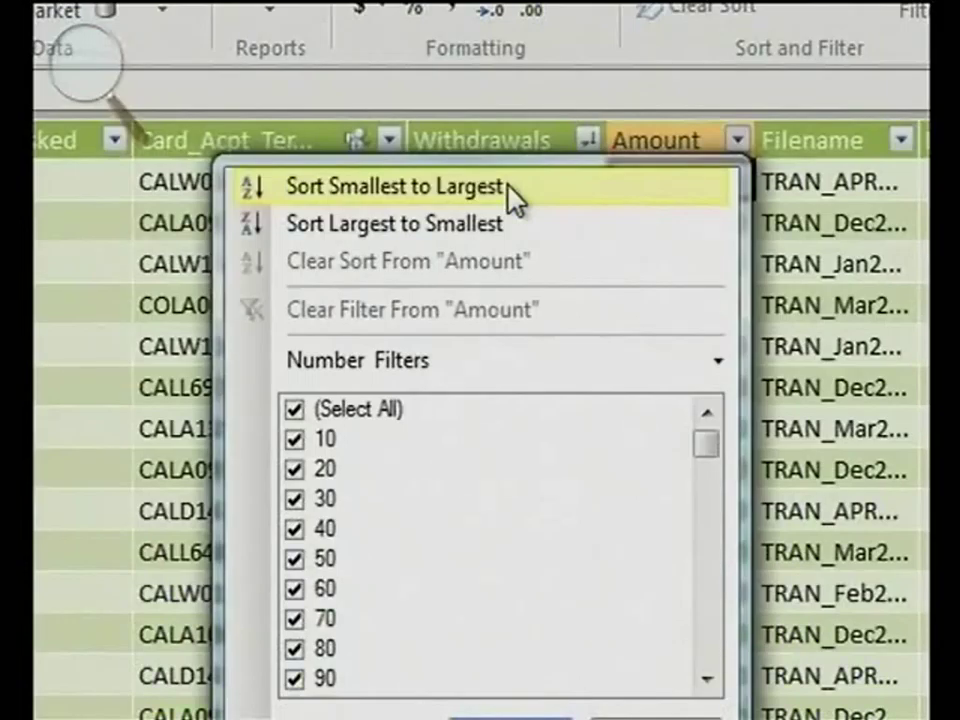
pyautogui.click(390, 240)
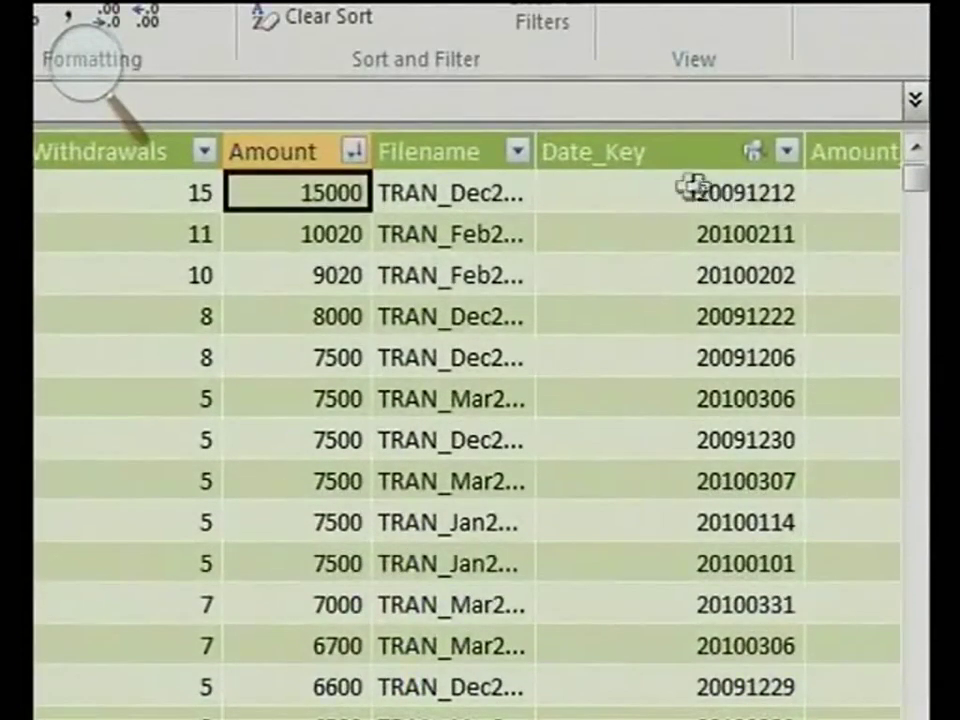
# - Inspect the formulas of the Date_Key and Amount_Band columns and the list of distinct Amount_Band values
pyautogui.click(665, 152)
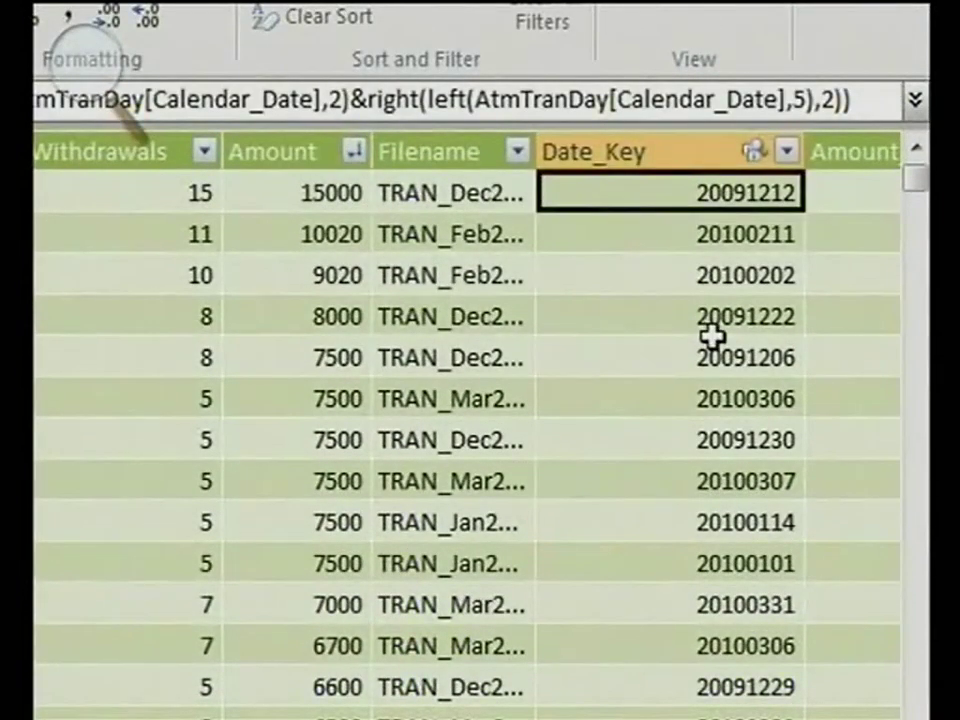
pyautogui.press('Right')
pyautogui.press('Left')
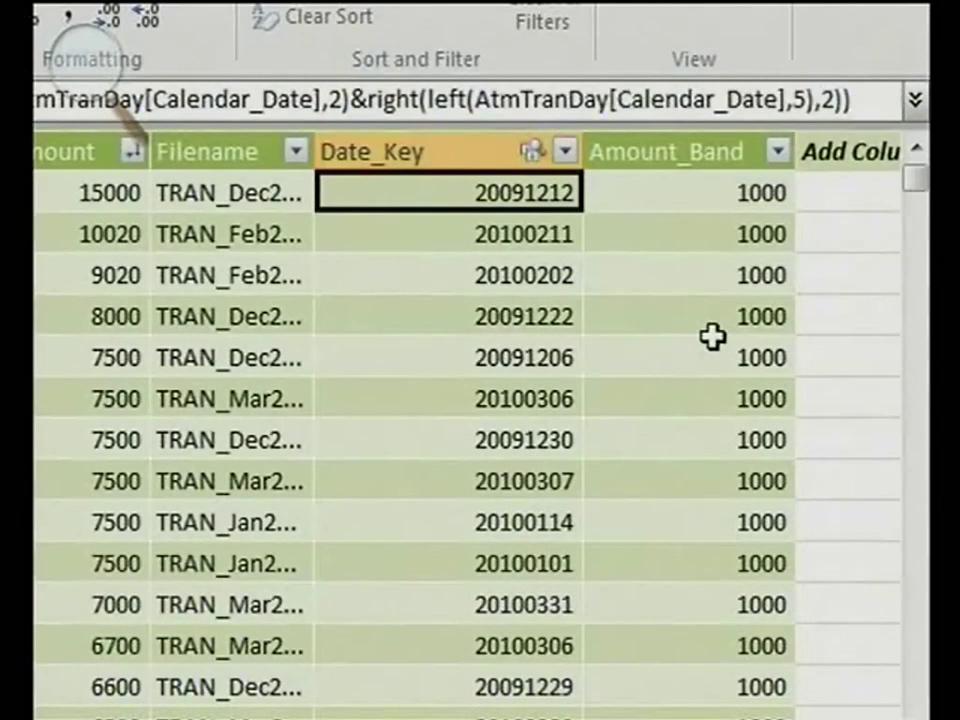
pyautogui.press('Right')
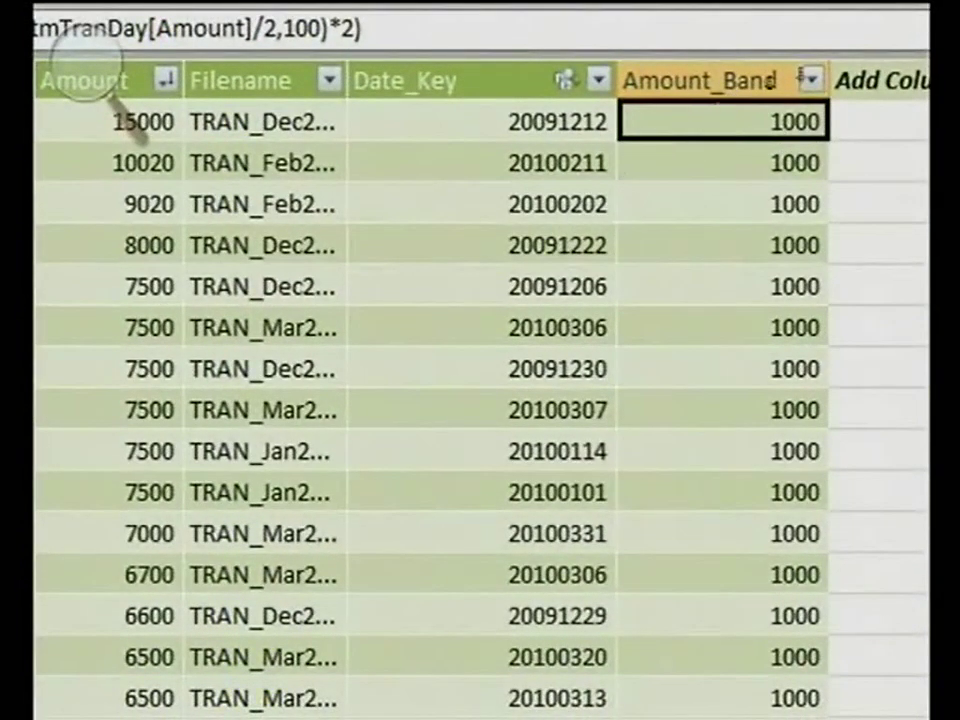
pyautogui.click(812, 82)
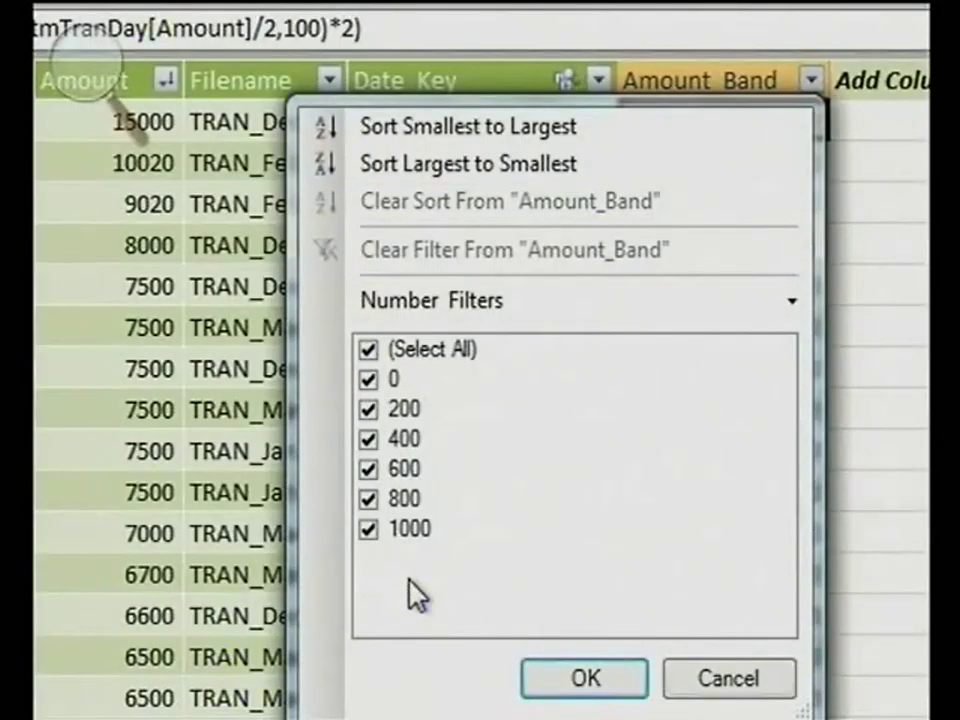
pyautogui.click(720, 674)
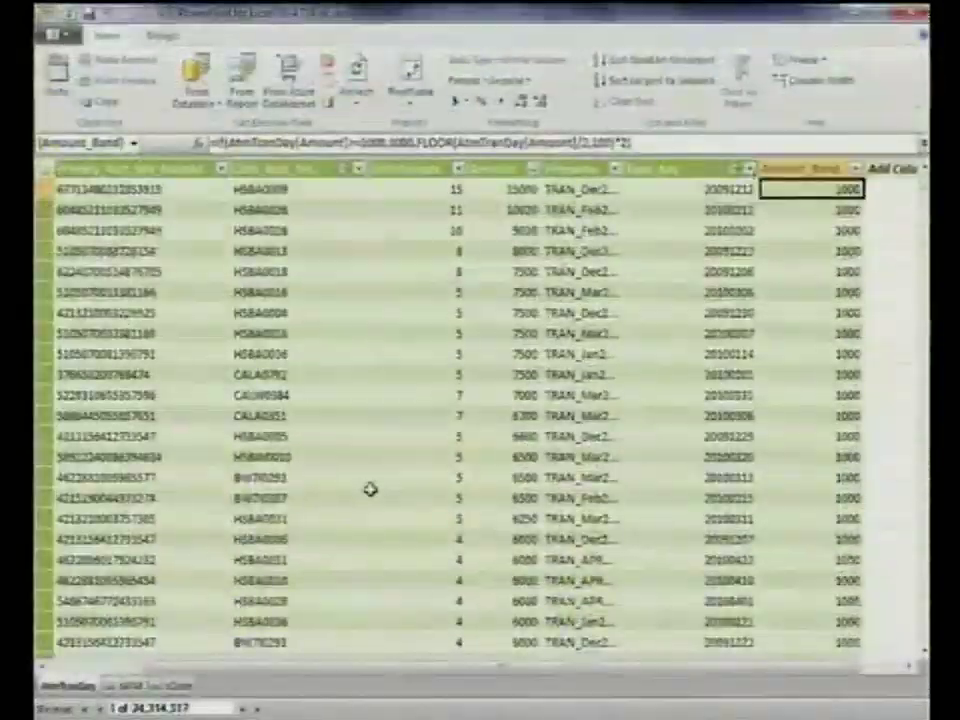
# - Review the tATM and tDate tables and inspect the relationship between AtmTranDay Date_Key and tDate DateKey without changing it
pyautogui.click(131, 686)
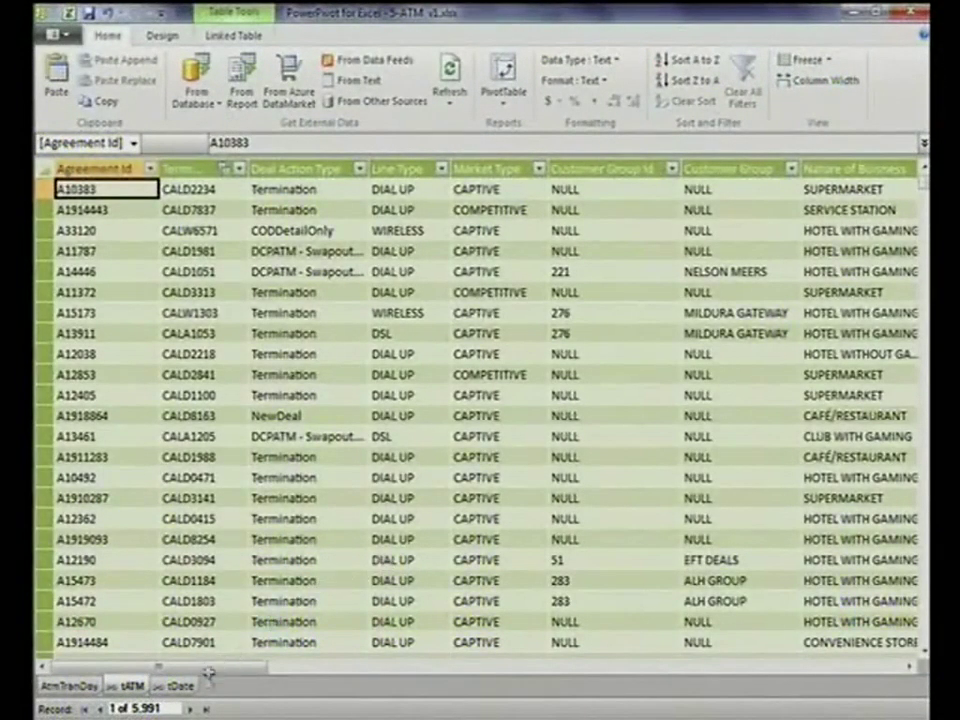
pyautogui.click(179, 686)
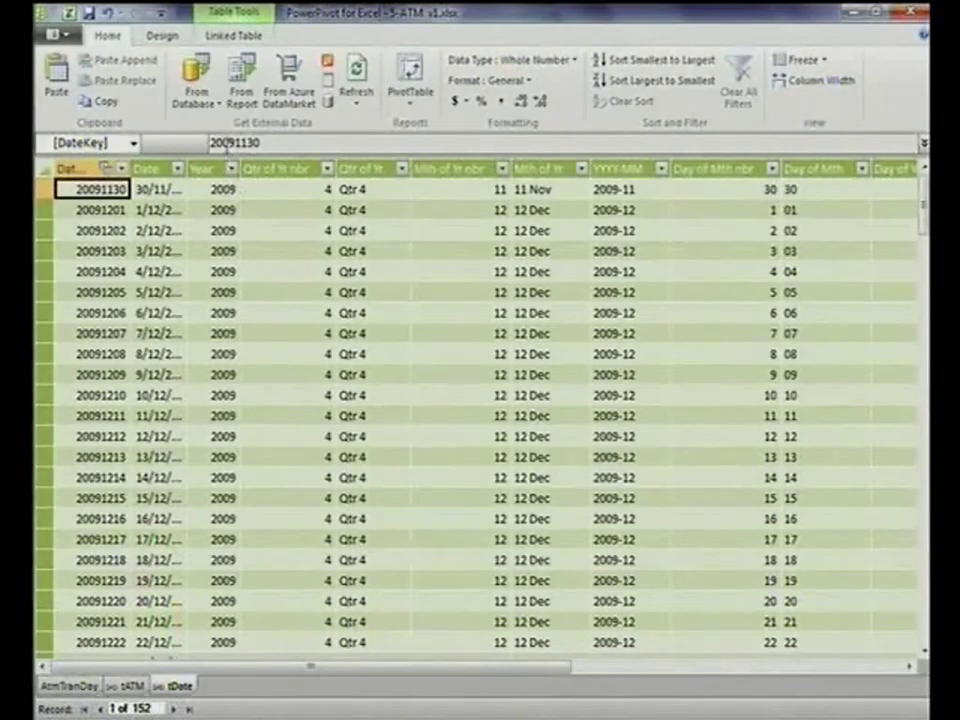
pyautogui.click(163, 37)
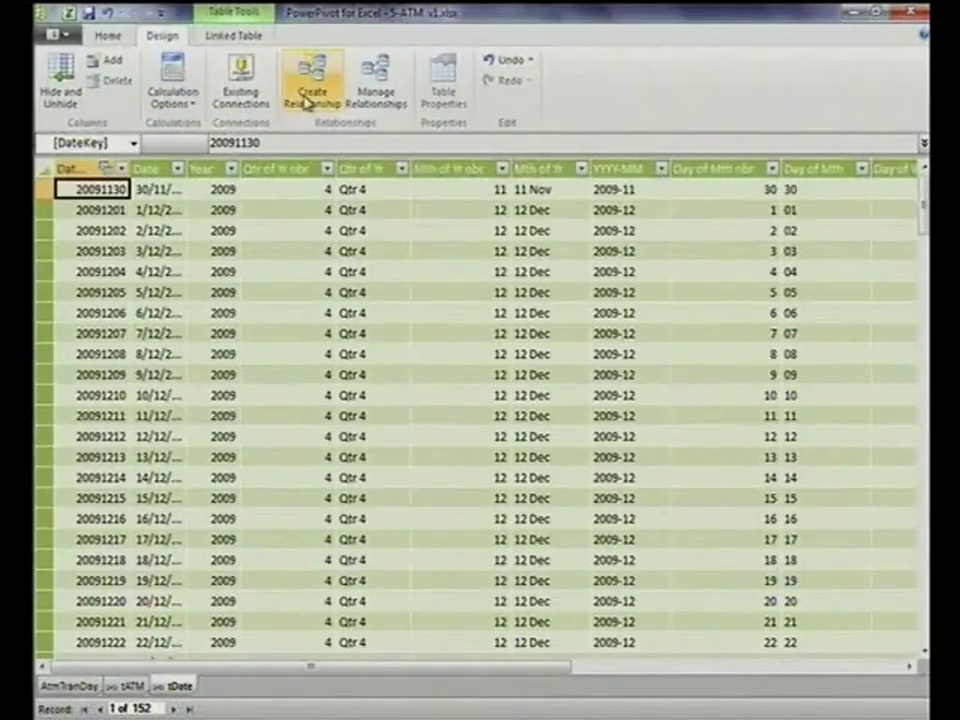
pyautogui.click(376, 93)
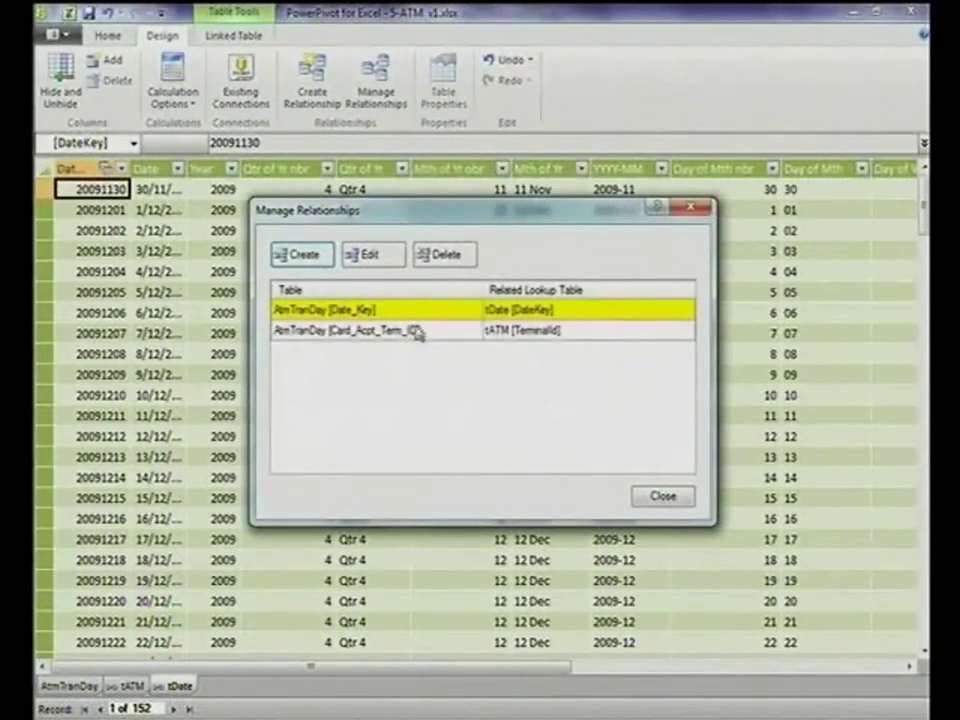
pyautogui.click(367, 255)
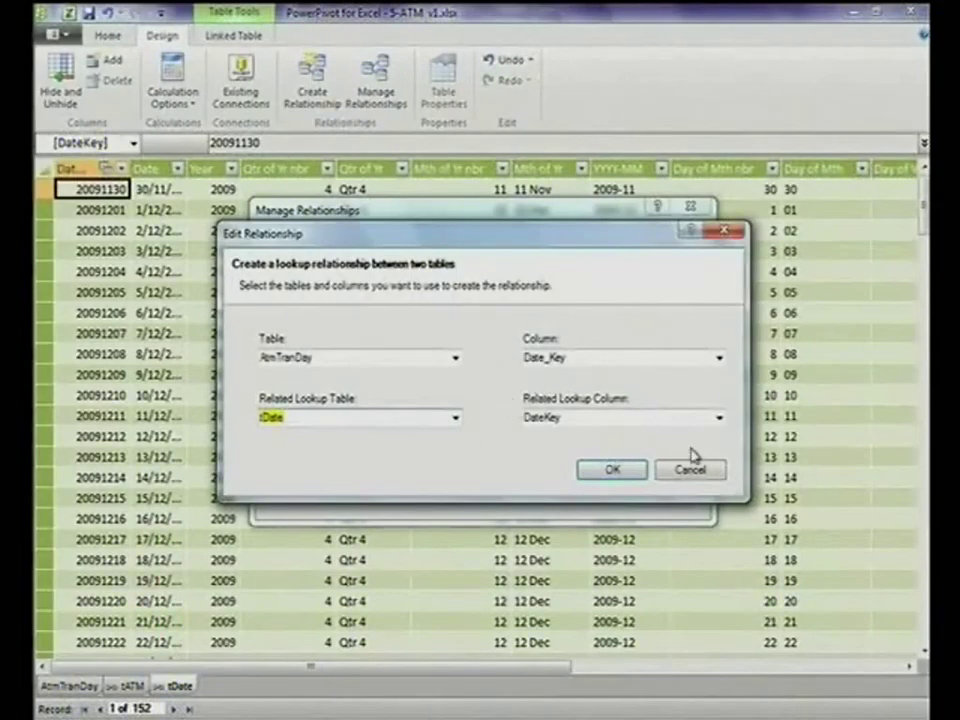
pyautogui.click(692, 469)
pyautogui.click(664, 496)
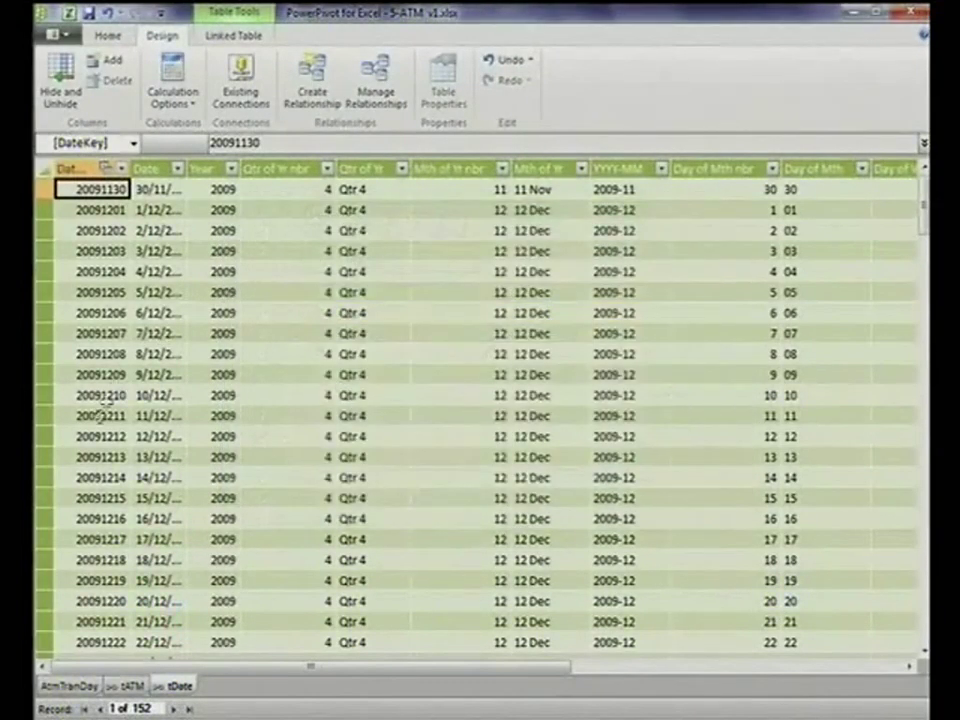
# - Return to the Excel workbook's % Share sheet and add Withdrawals as a vertical slicer to the PivotTable
pyautogui.click(66, 13)
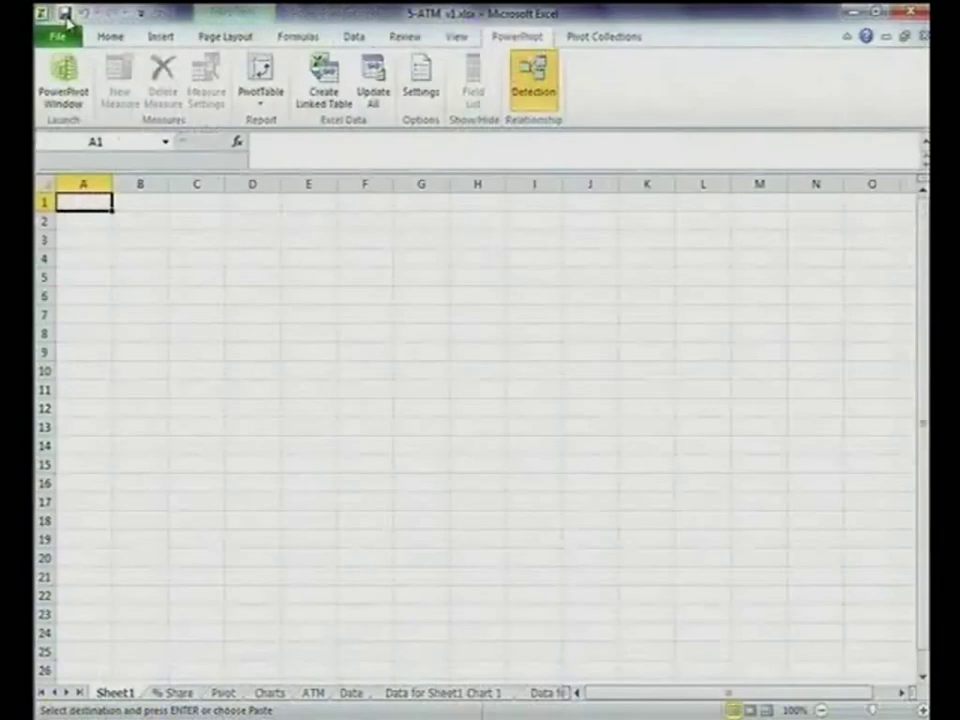
pyautogui.click(176, 692)
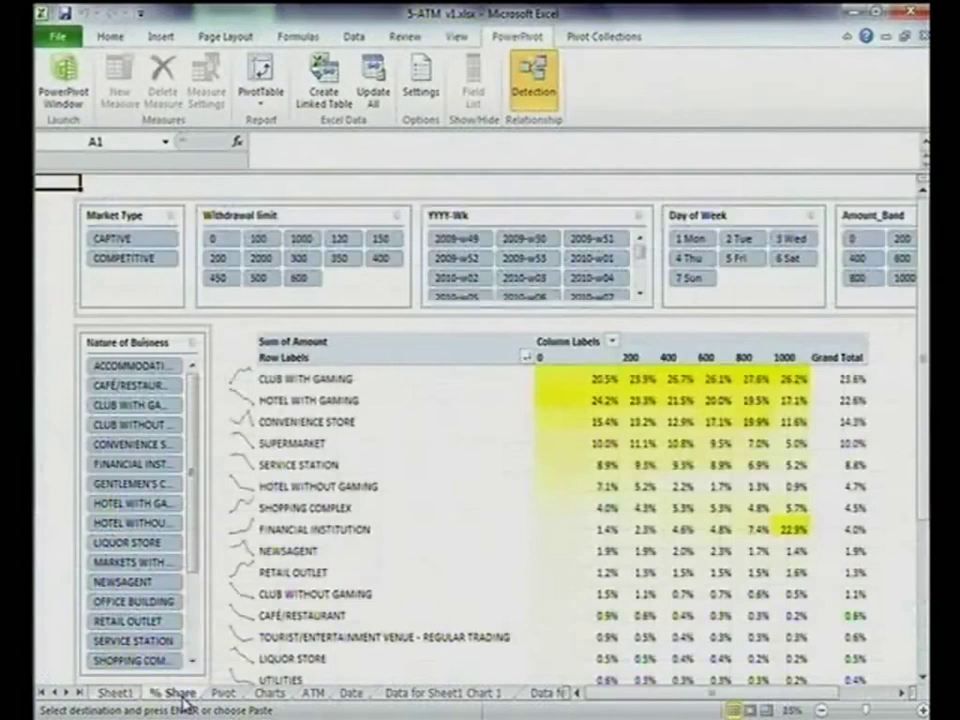
pyautogui.click(358, 381)
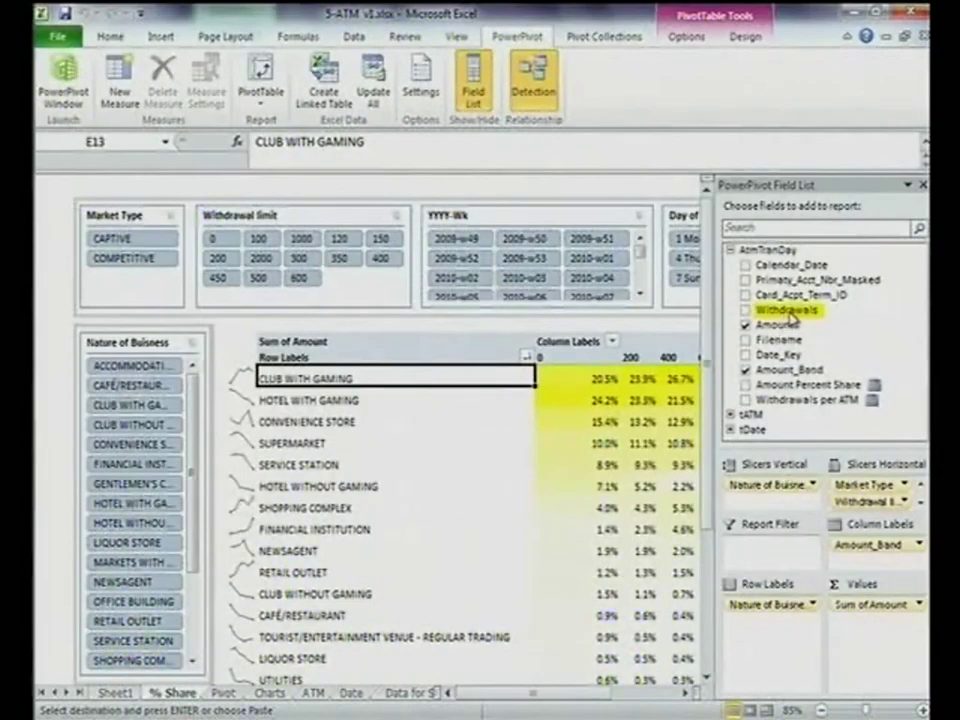
pyautogui.moveTo(789, 315); pyautogui.dragTo(780, 485)
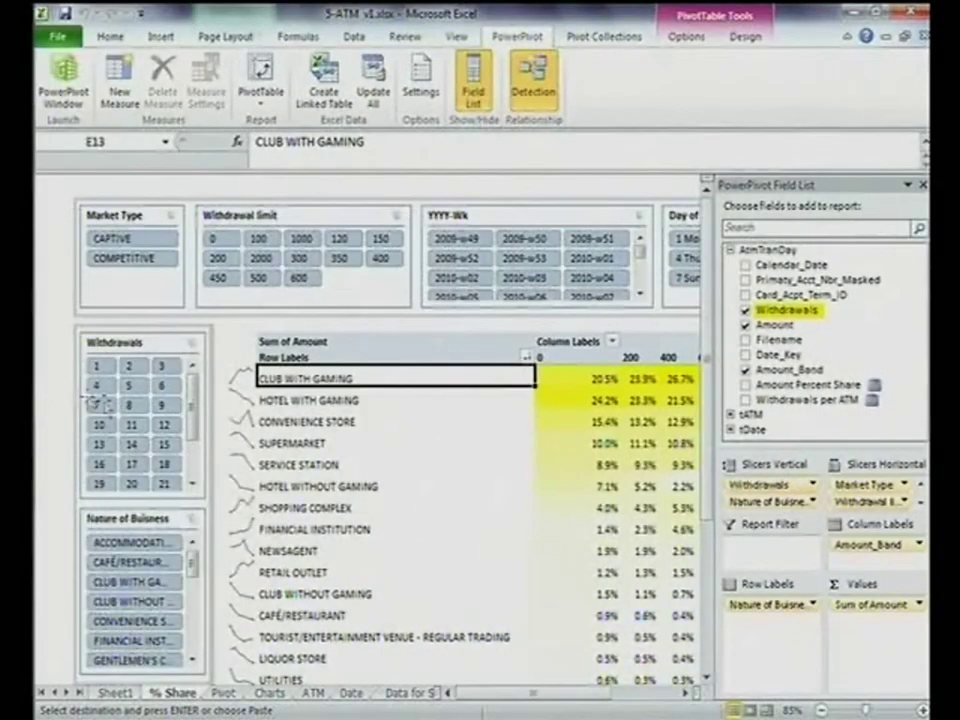
# - Filter the % Share PivotTable by 27 withdrawals and by 17 through 27 withdrawals, and clear the slicer filter
pyautogui.moveTo(193, 396); pyautogui.dragTo(190, 445)
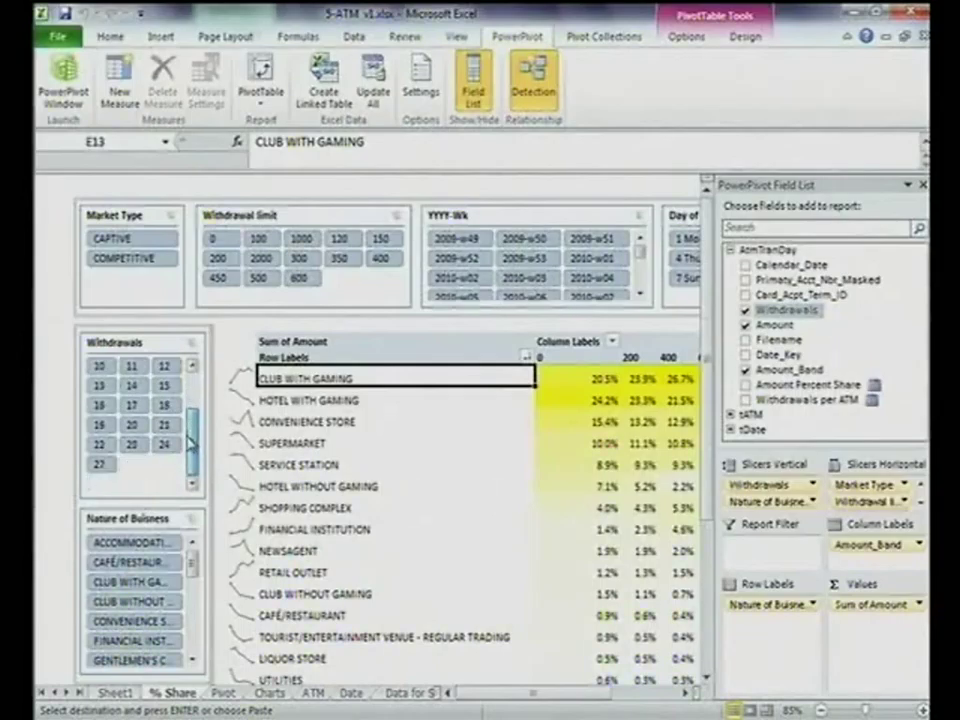
pyautogui.click(102, 465)
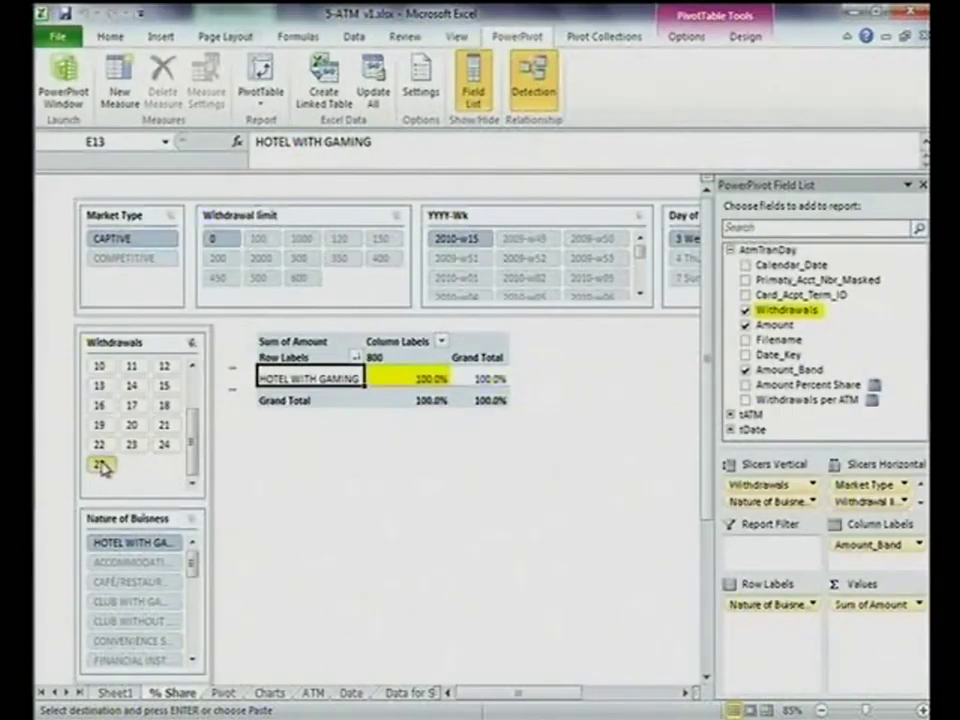
pyautogui.click(103, 465)
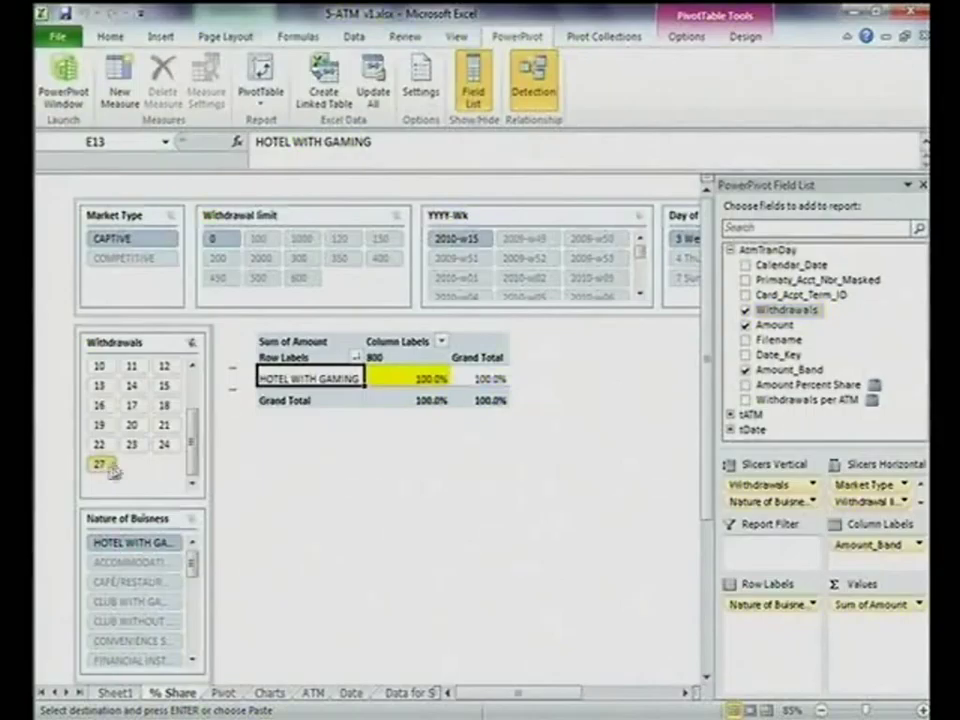
pyautogui.click(137, 405)
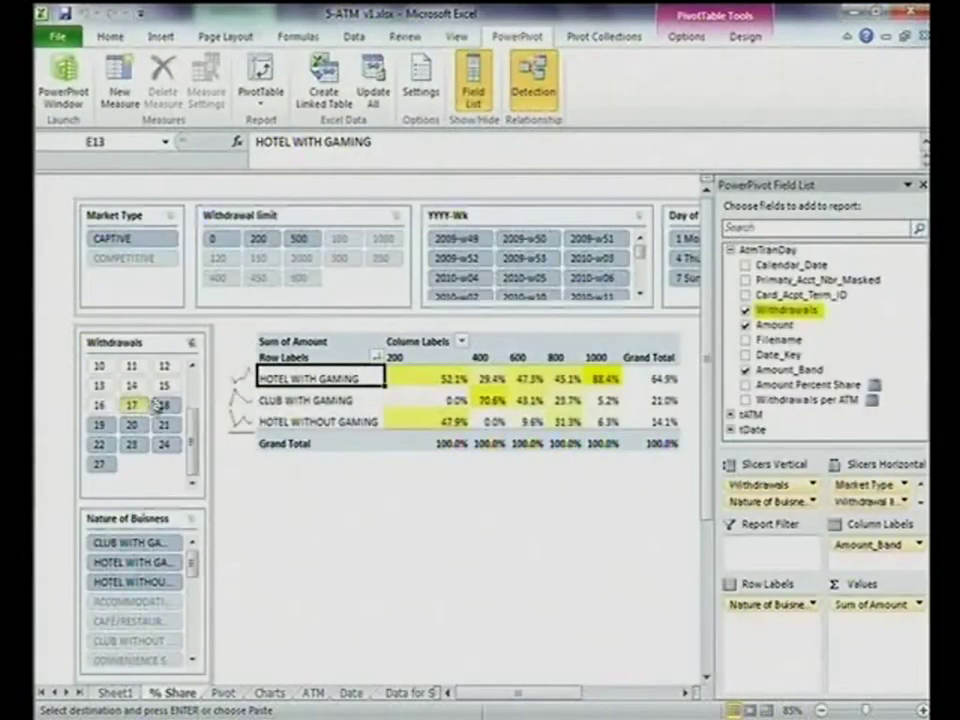
pyautogui.click(325, 400)
pyautogui.click(322, 421)
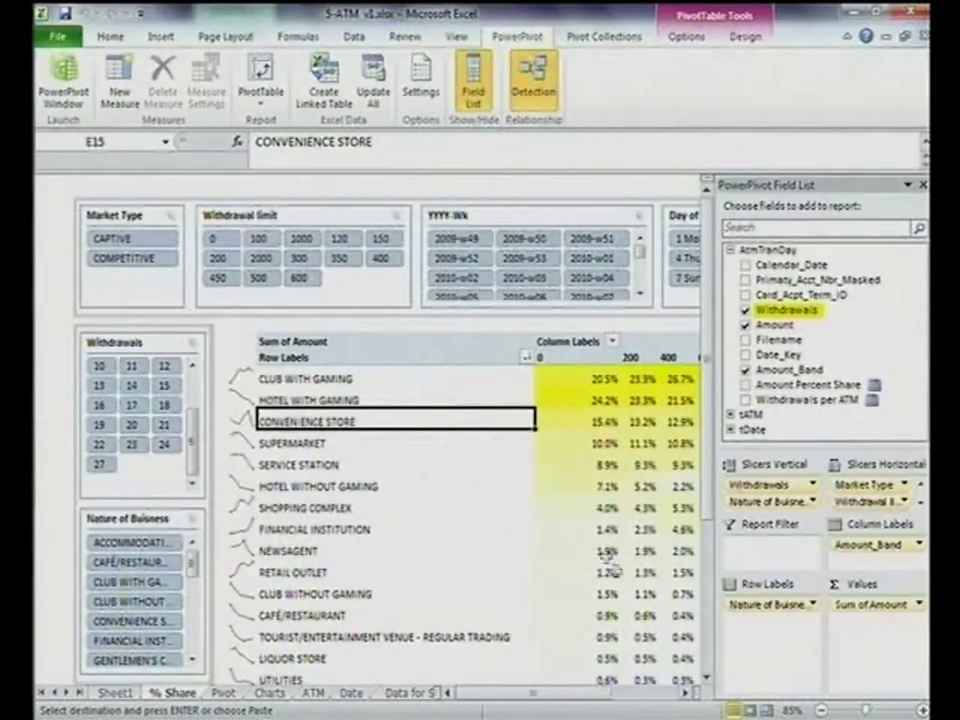
# - Bring up the Remote Desktop Connection window and close it without connecting
pyautogui.click(47, 306)
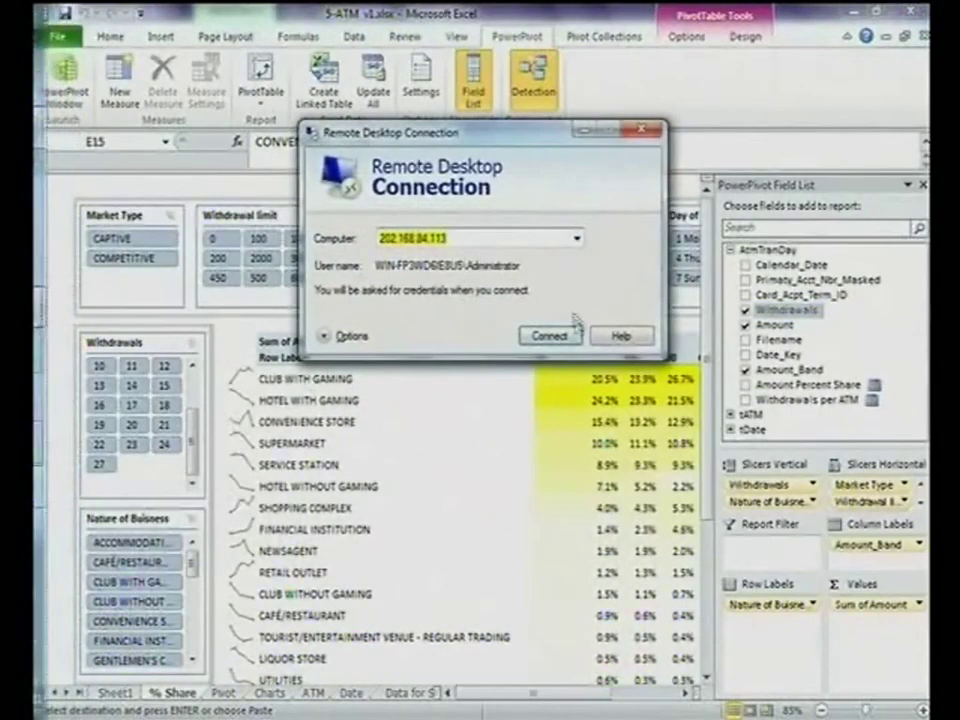
pyautogui.click(641, 130)
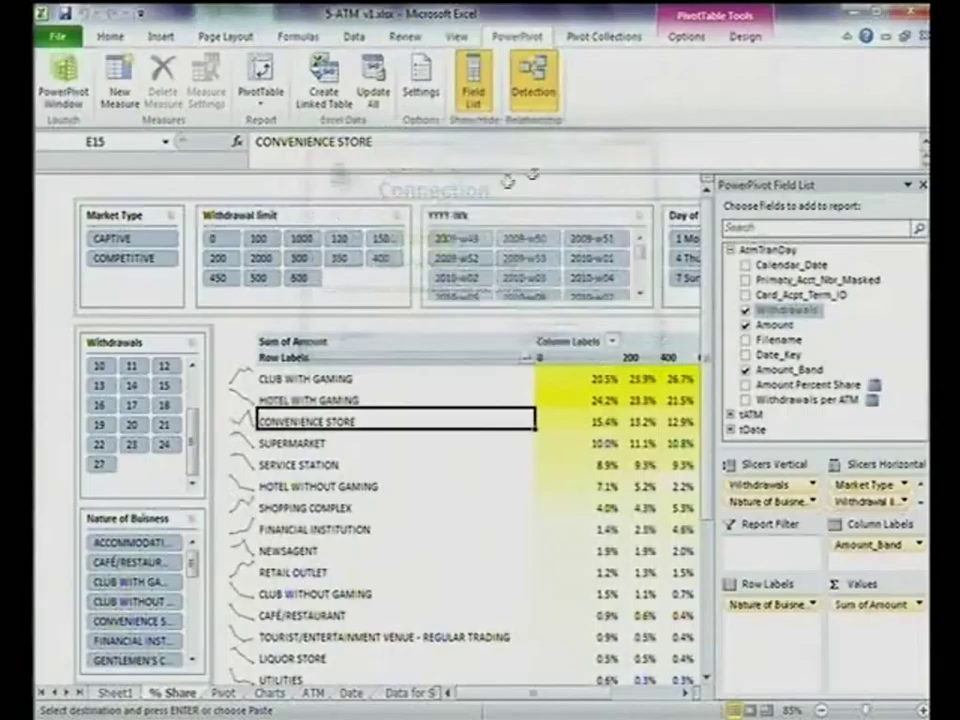
# - Deselect the % Share PivotTable, switch to the Pivot sheet, and collapse the ribbon to examine weekly amounts by band with the surface chart
pyautogui.click(52, 248)
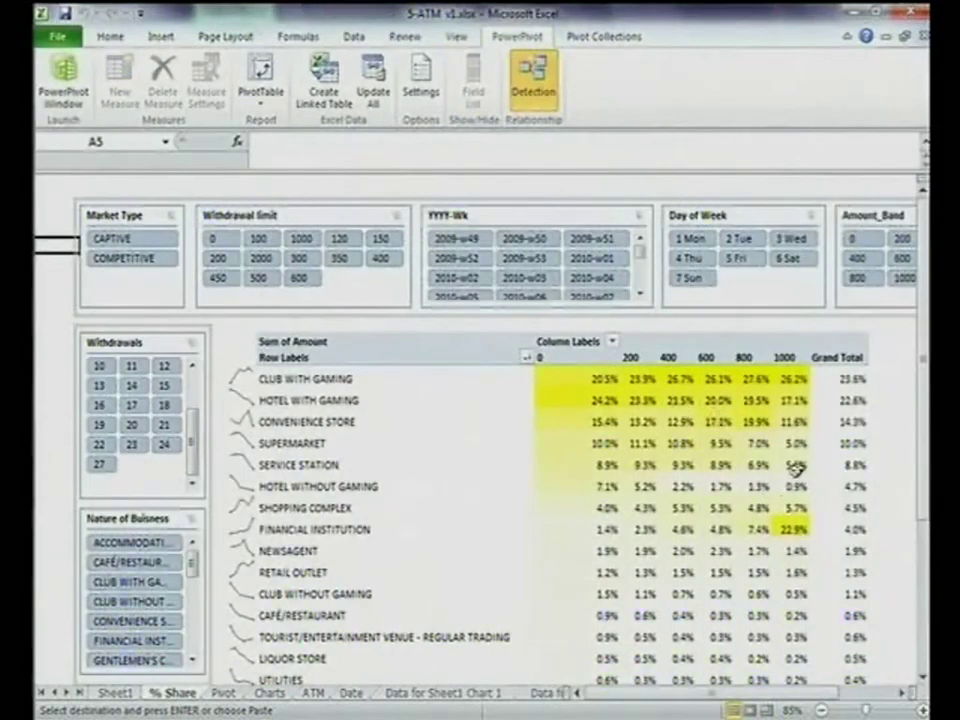
pyautogui.moveTo(792, 531)
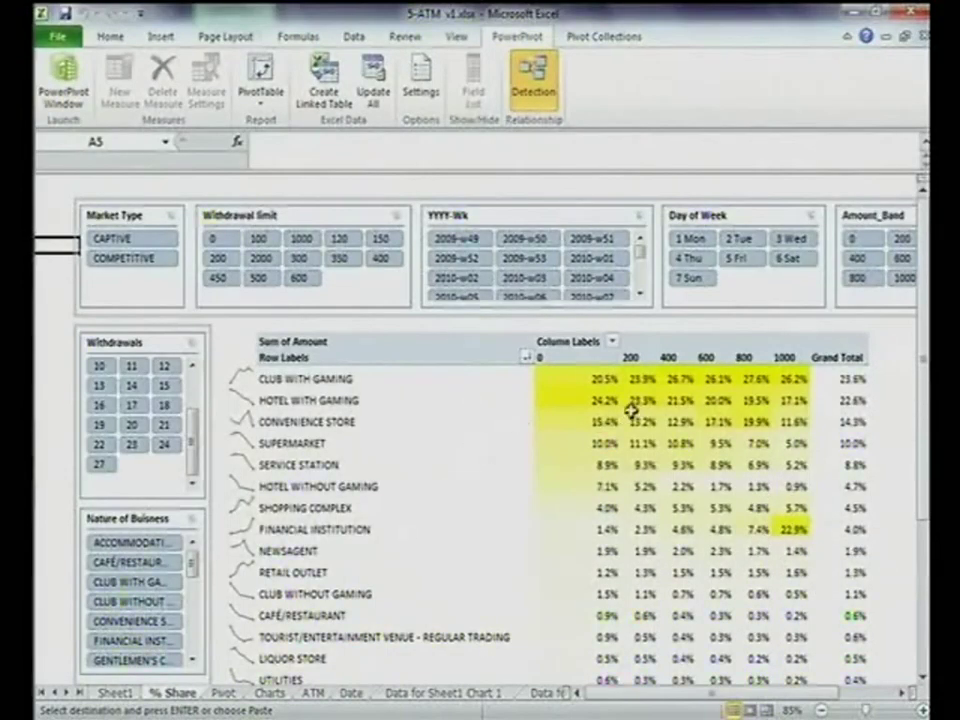
pyautogui.click(222, 692)
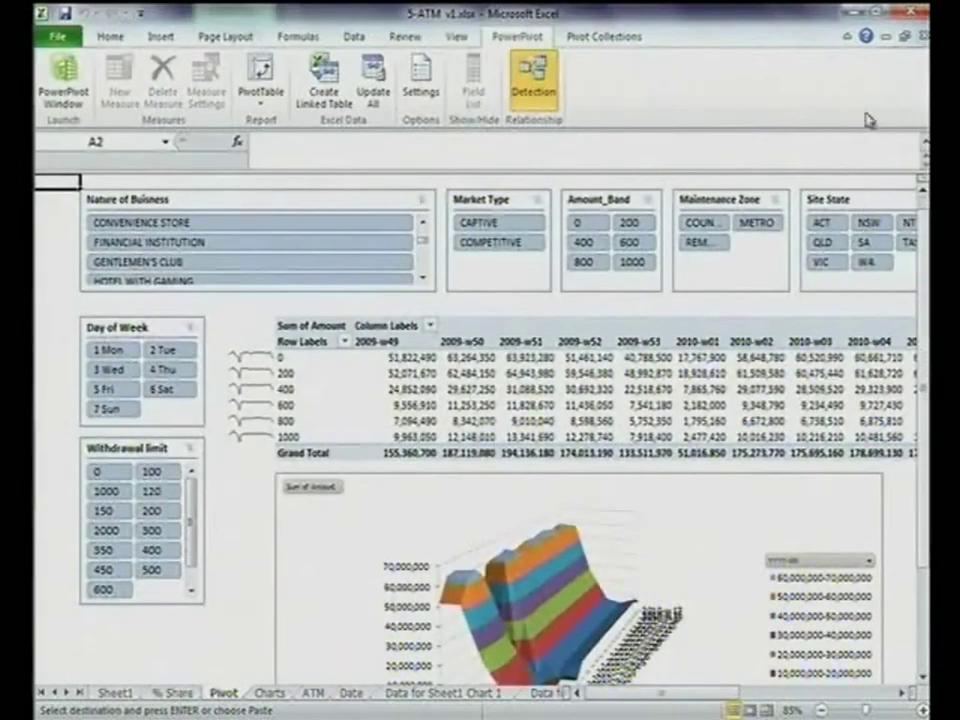
pyautogui.click(848, 36)
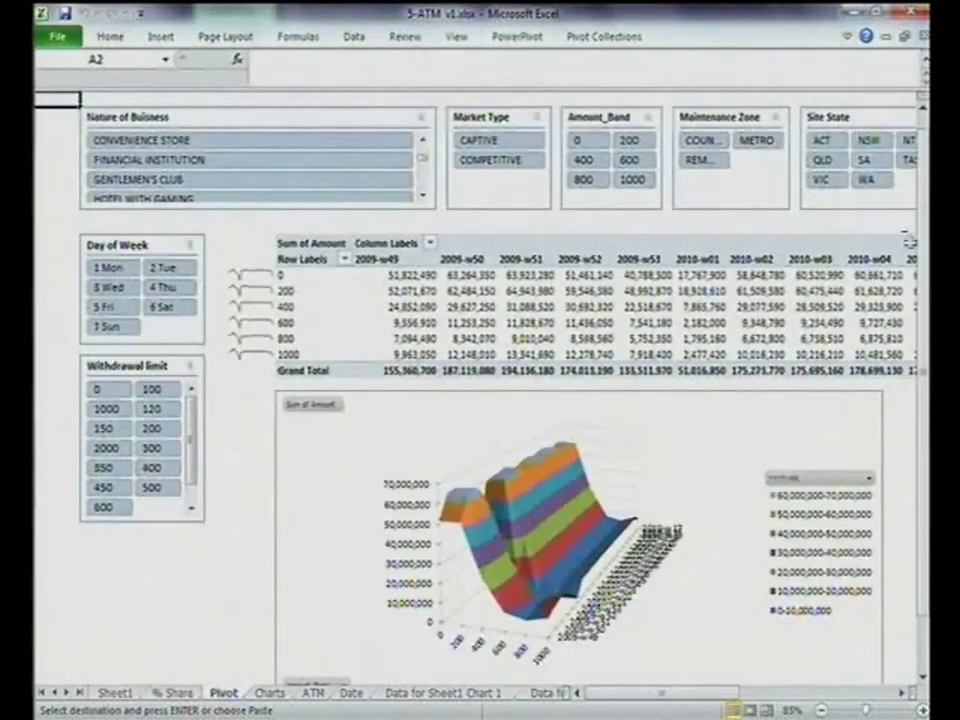
pyautogui.click(926, 272)
pyautogui.moveTo(926, 272); pyautogui.dragTo(926, 268)
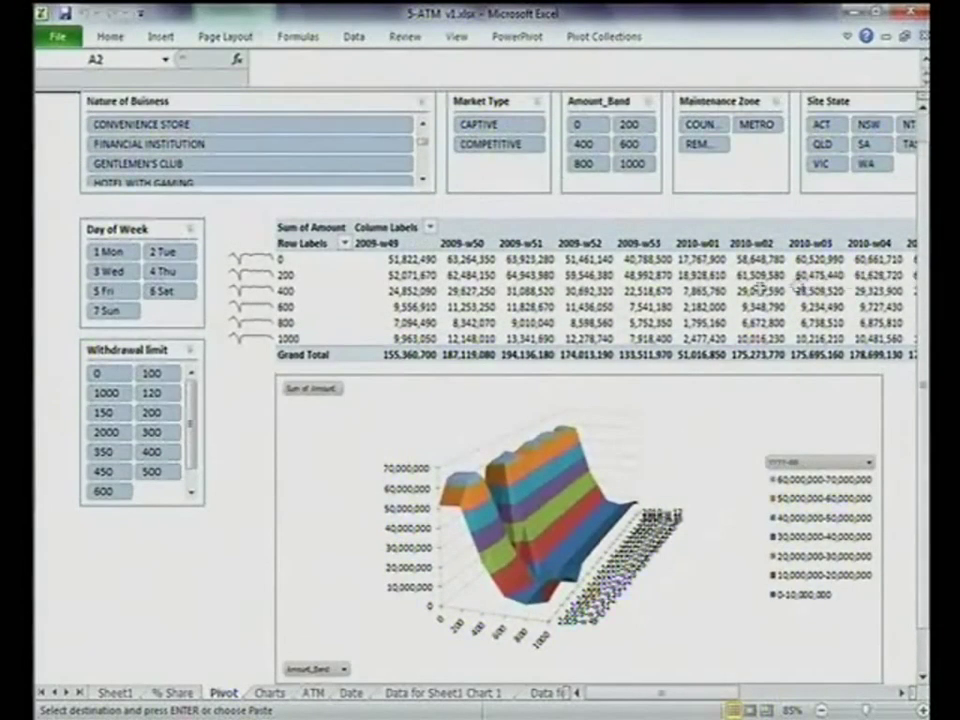
pyautogui.moveTo(745, 287)
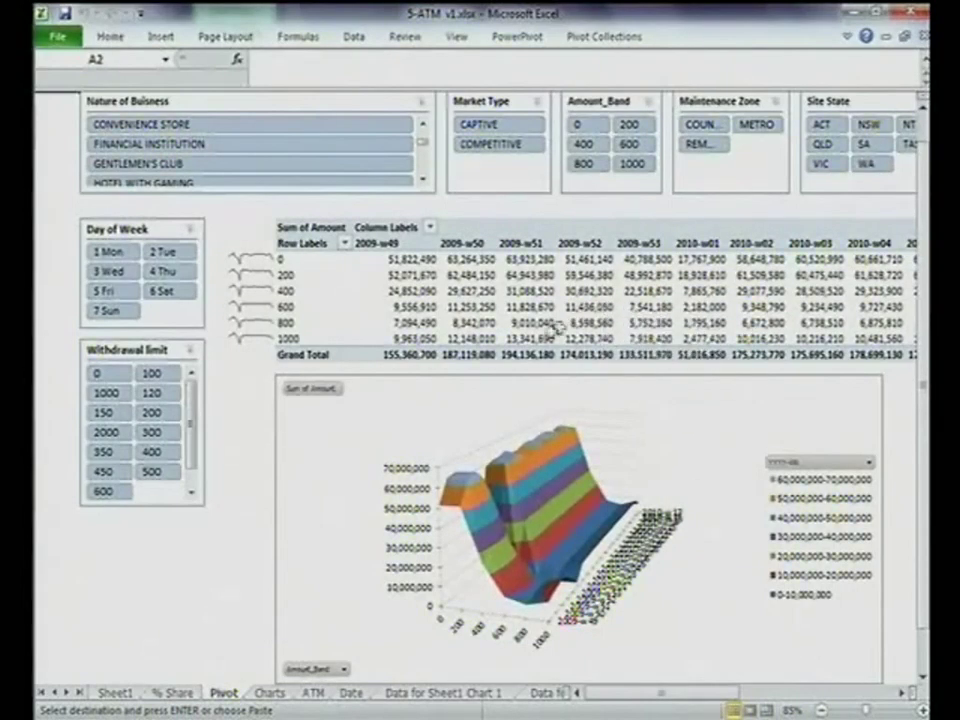
pyautogui.moveTo(575, 315)
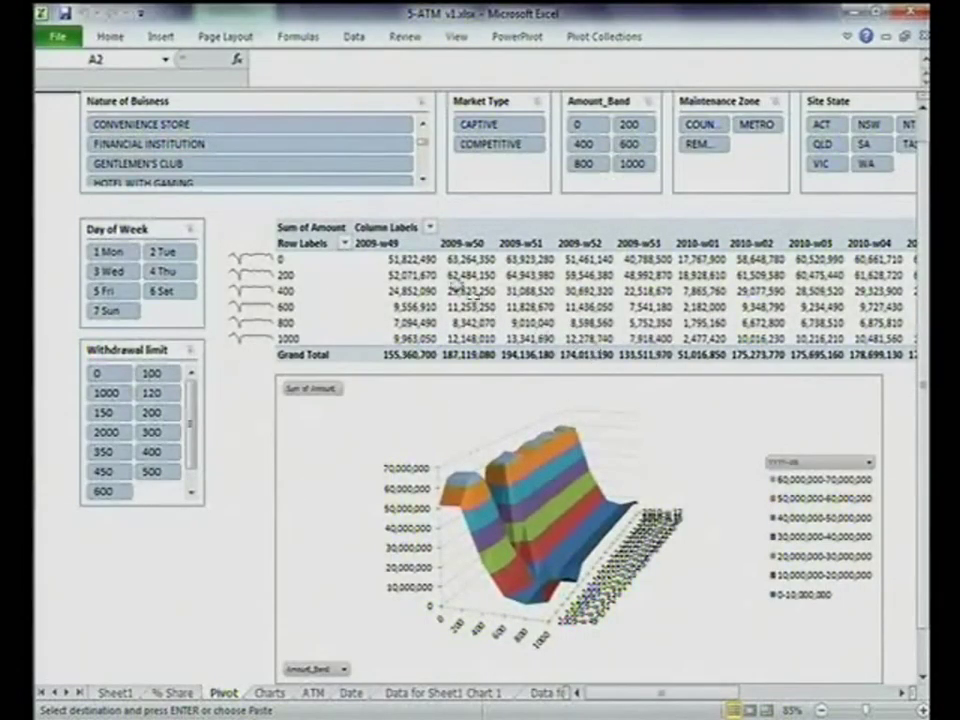
# - Filter the Pivot sheet by CONVENIENCE STORE, FINANCIAL INSTITUTION, and GENTLEMEN'S CLUB in turn, and clear the Nature of Buisness slicer filter
pyautogui.click(307, 125)
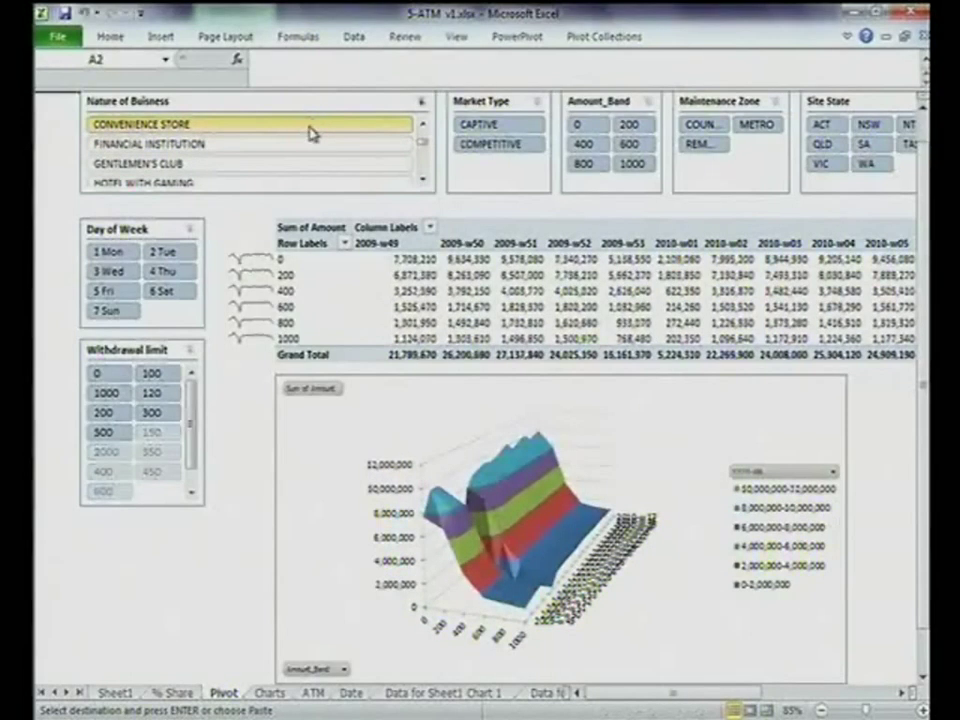
pyautogui.click(300, 146)
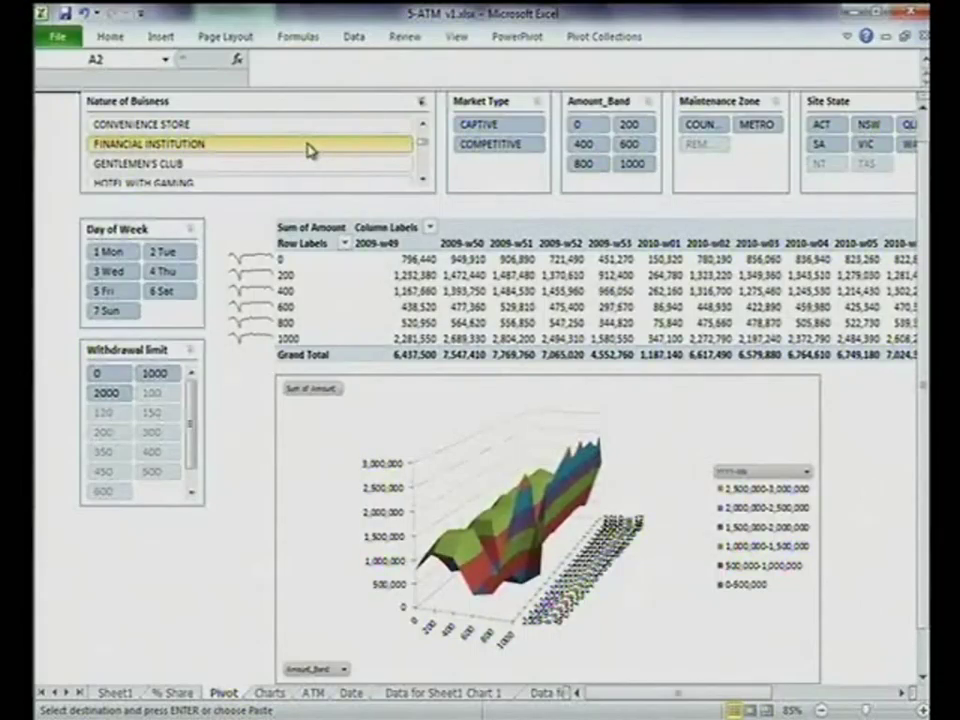
pyautogui.click(255, 164)
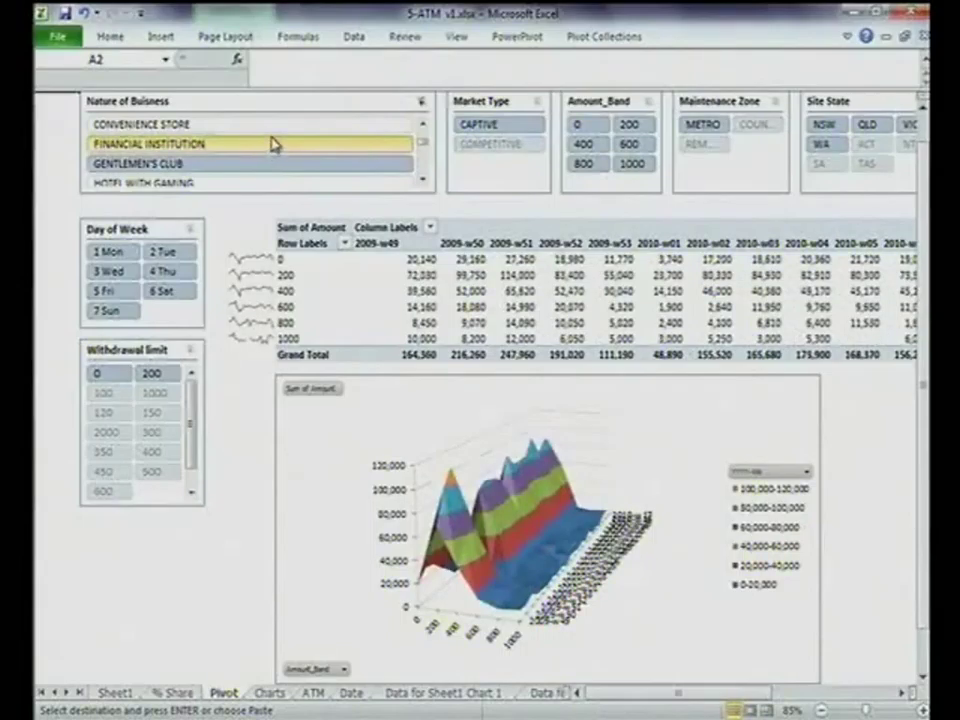
pyautogui.click(420, 101)
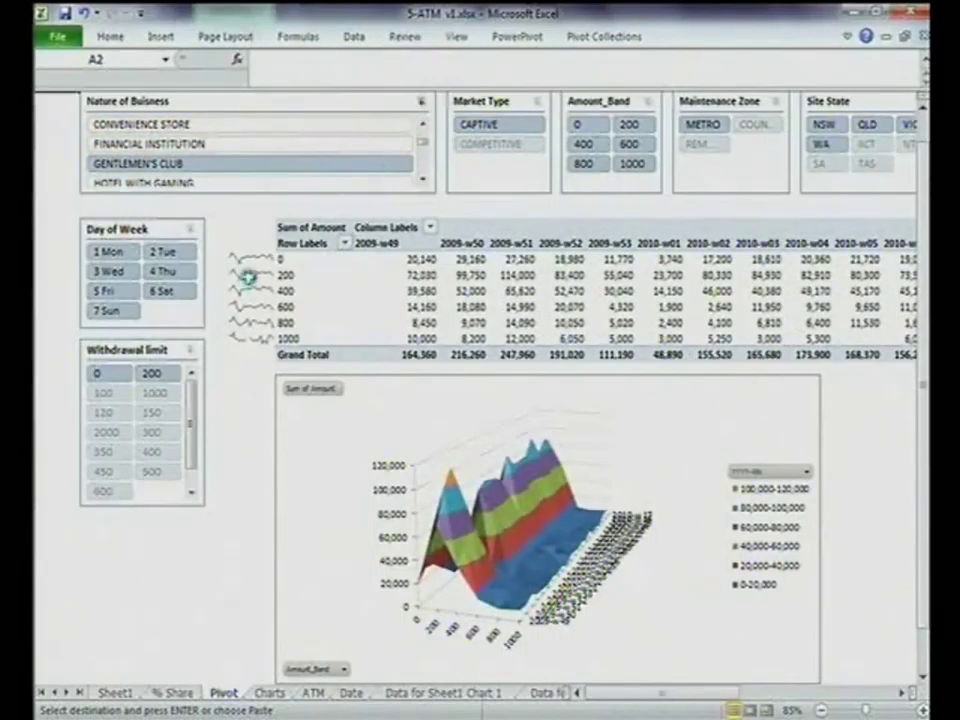
# - Switch to the Charts sheet and review the PowerPivot report layouts, including Four Charts, without inserting one
pyautogui.click(271, 693)
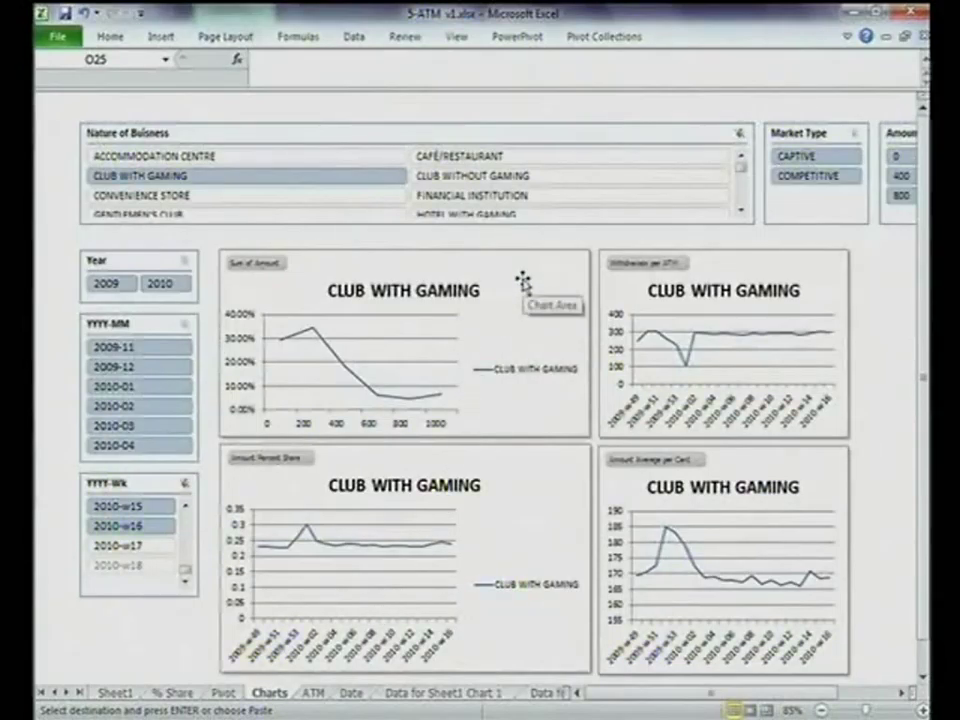
pyautogui.click(522, 40)
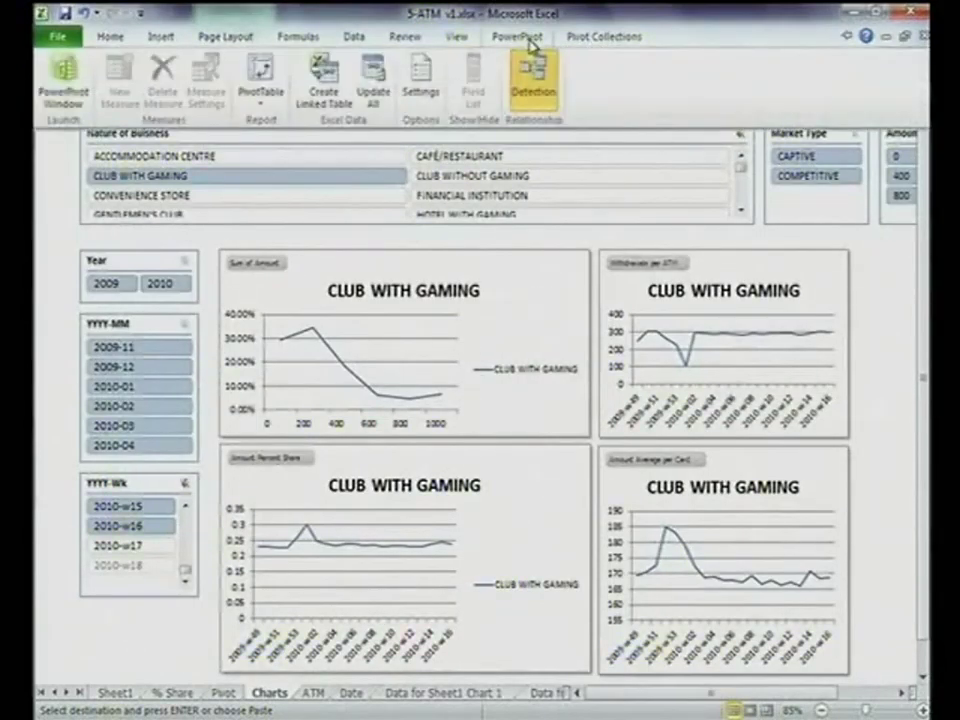
pyautogui.click(264, 100)
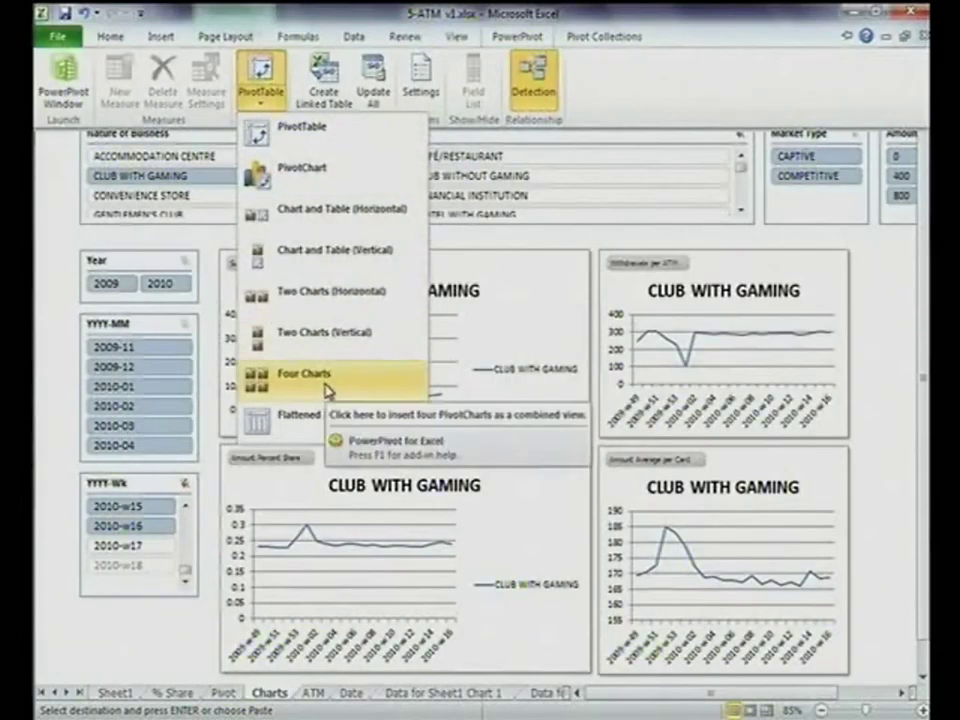
pyautogui.click(653, 14)
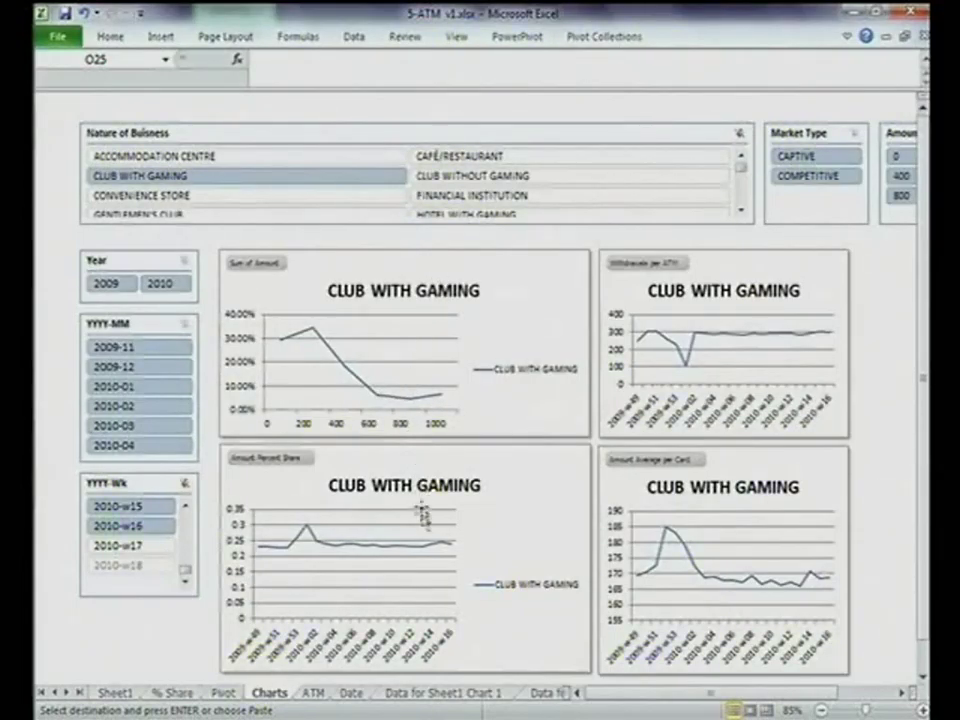
# - Inspect the Data for Sheet1 Chart 1 sheet that feeds the first chart, and return to the Charts sheet
pyautogui.click(433, 693)
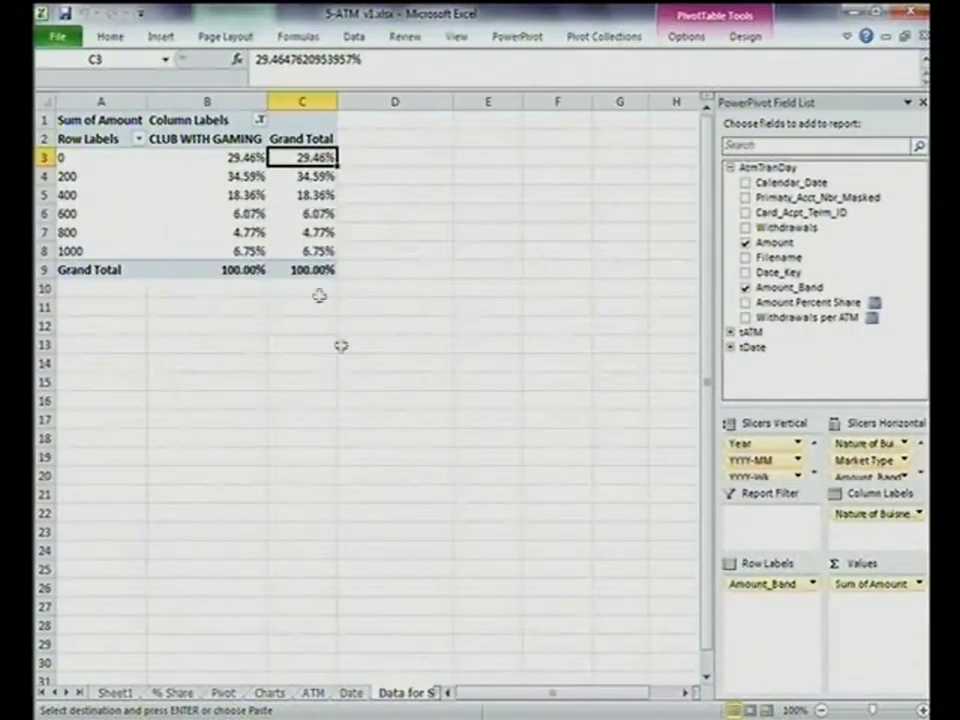
pyautogui.click(313, 693)
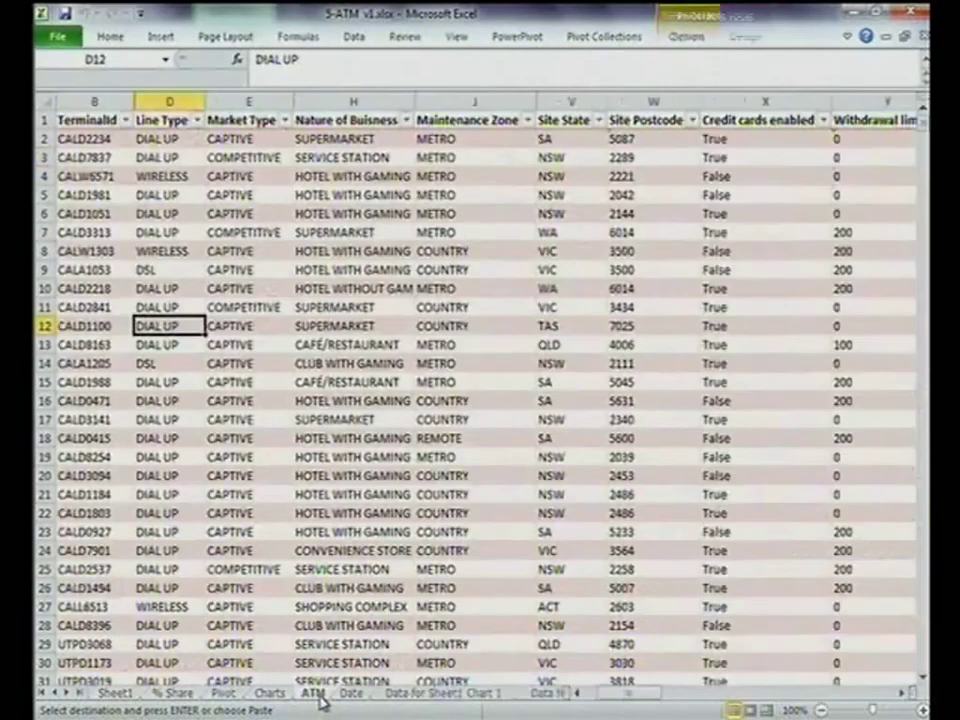
pyautogui.click(269, 693)
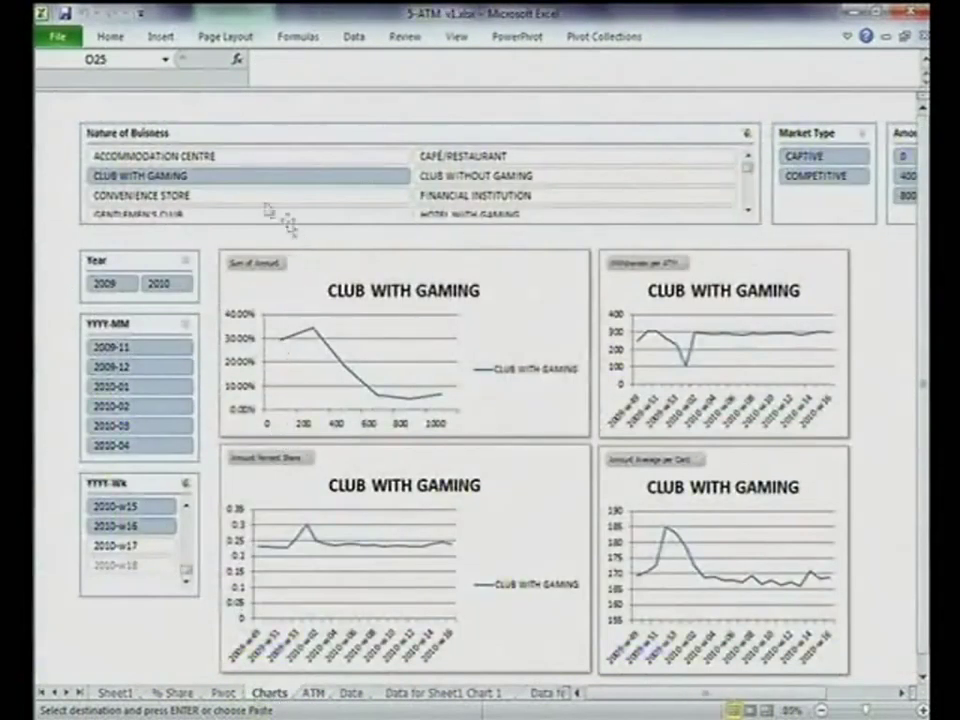
# - Add CLUB WITHOUT GAMING and GENTLEMEN'S CLUB to the Nature of Buisness slicer selection, and compare the series in the magnified Amount Average per Card chart
pyautogui.keyDown('ctrl'); pyautogui.click(499, 176); pyautogui.keyUp('ctrl')
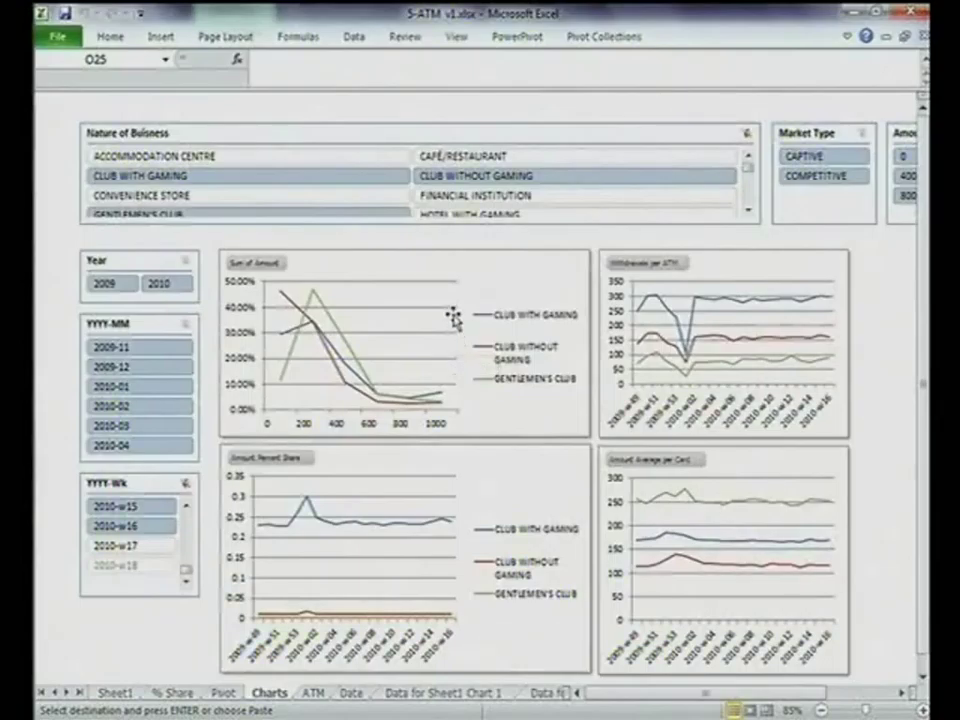
pyautogui.press('super+plus')
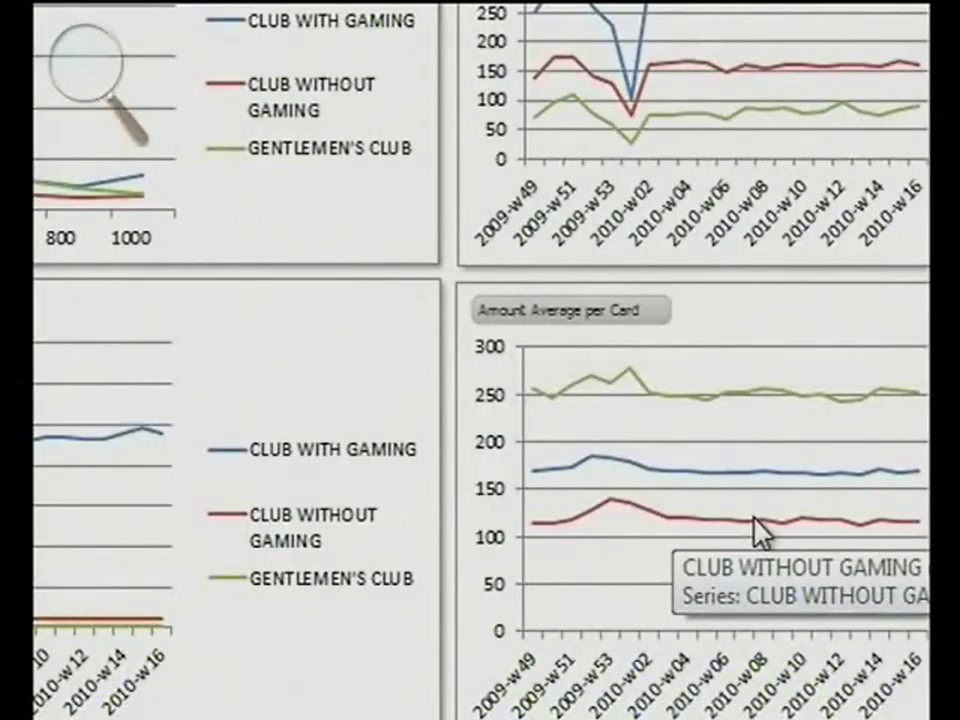
pyautogui.moveTo(768, 484)
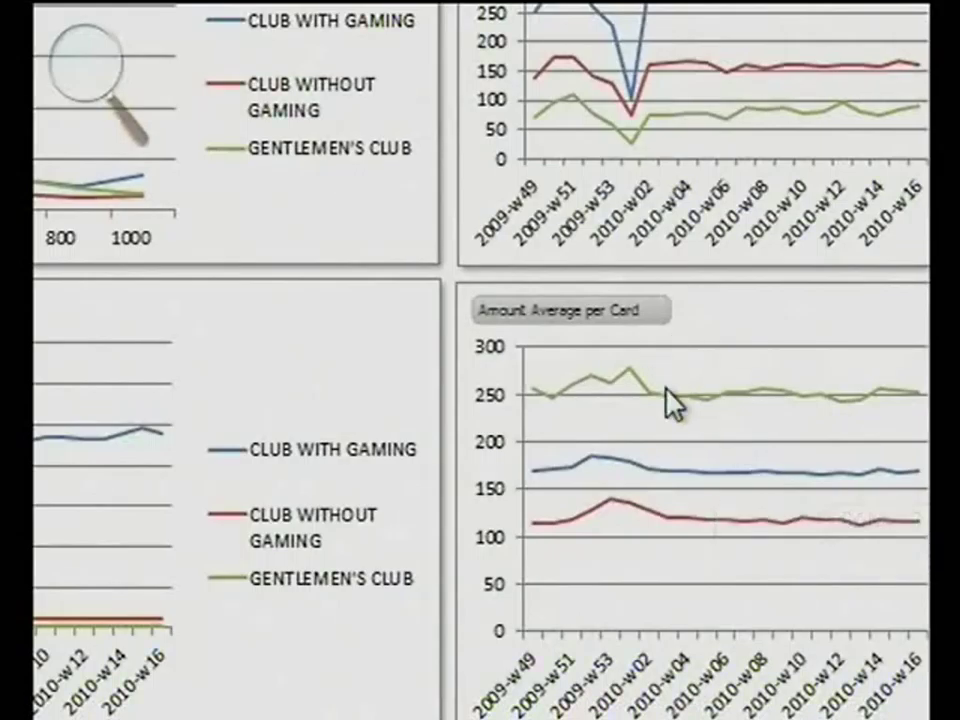
pyautogui.moveTo(666, 395)
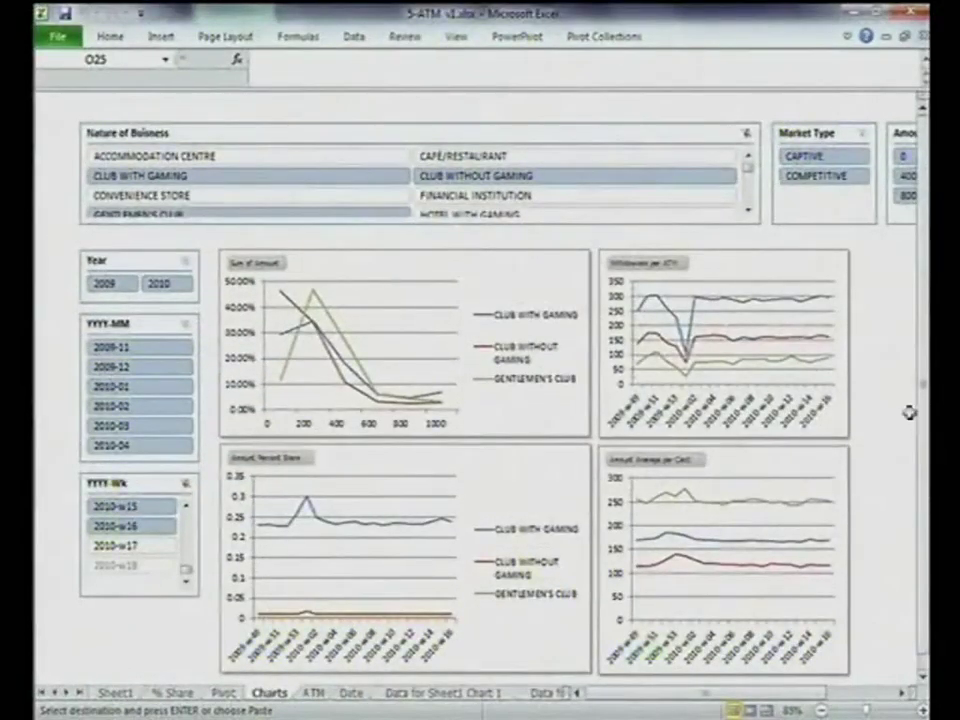
# - View the ATM sheet's terminal table and close 5-ATM v1.xlsx without saving the changes
pyautogui.click(318, 694)
pyautogui.click(249, 251)
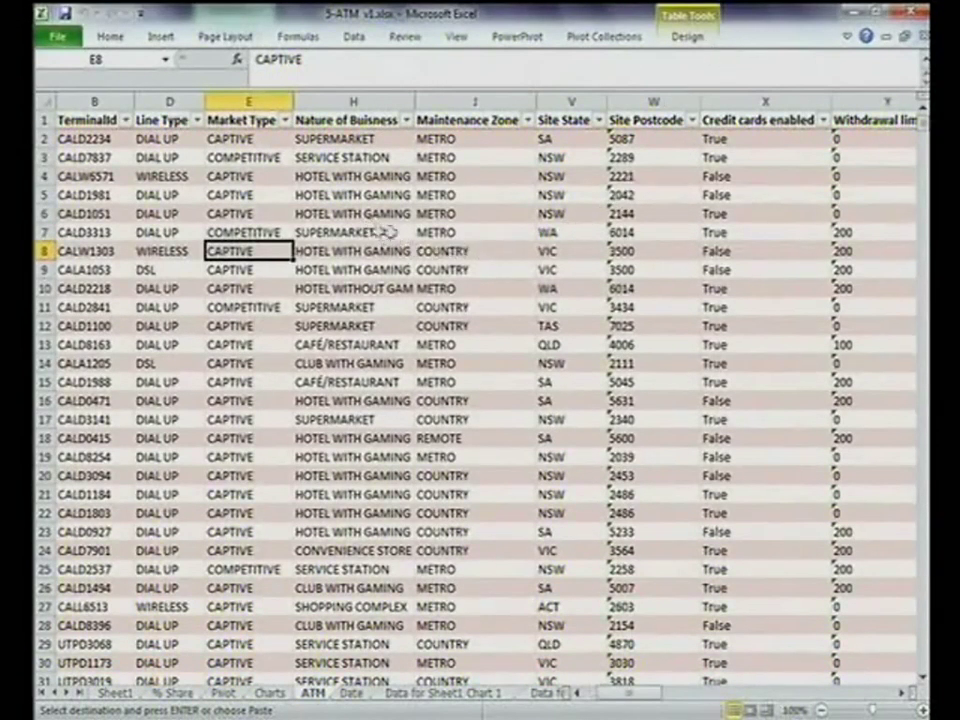
pyautogui.click(916, 12)
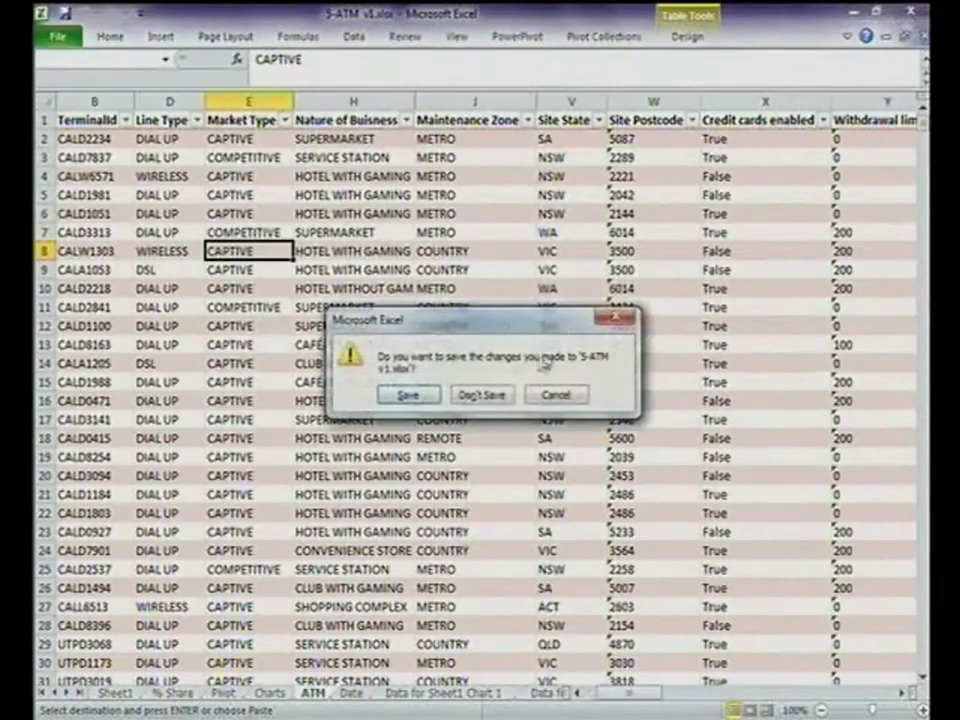
pyautogui.click(482, 395)
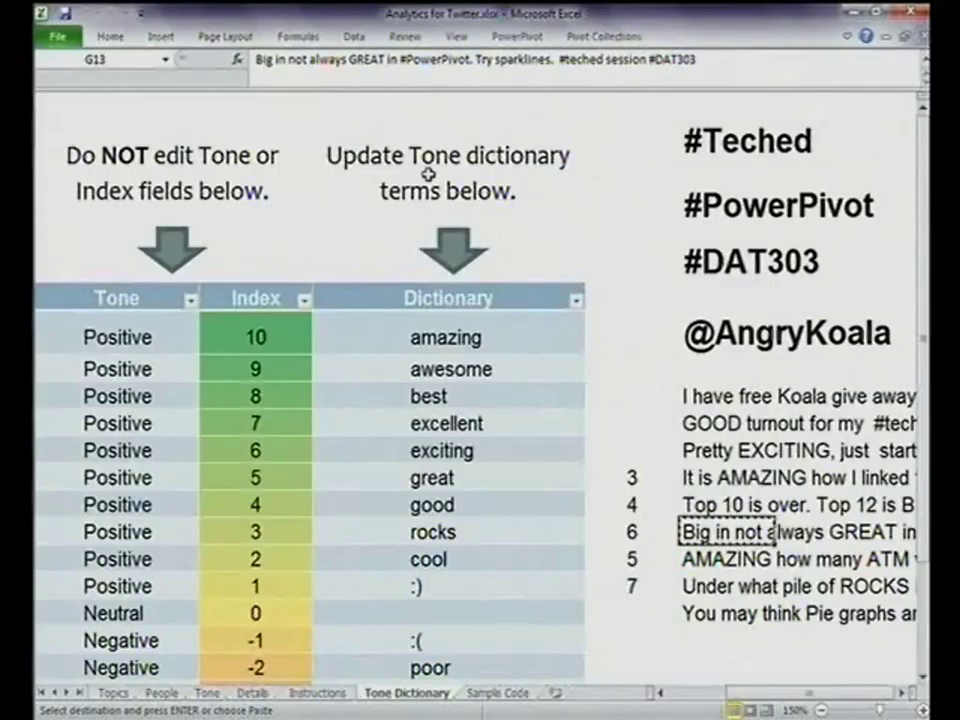
# - Switch to the PowerPoint slide show and advance past the ATM slides to the "6 Aged Payments?" demo slide
pyautogui.hotkey('alt', 'F4')
pyautogui.press('super+Tab')
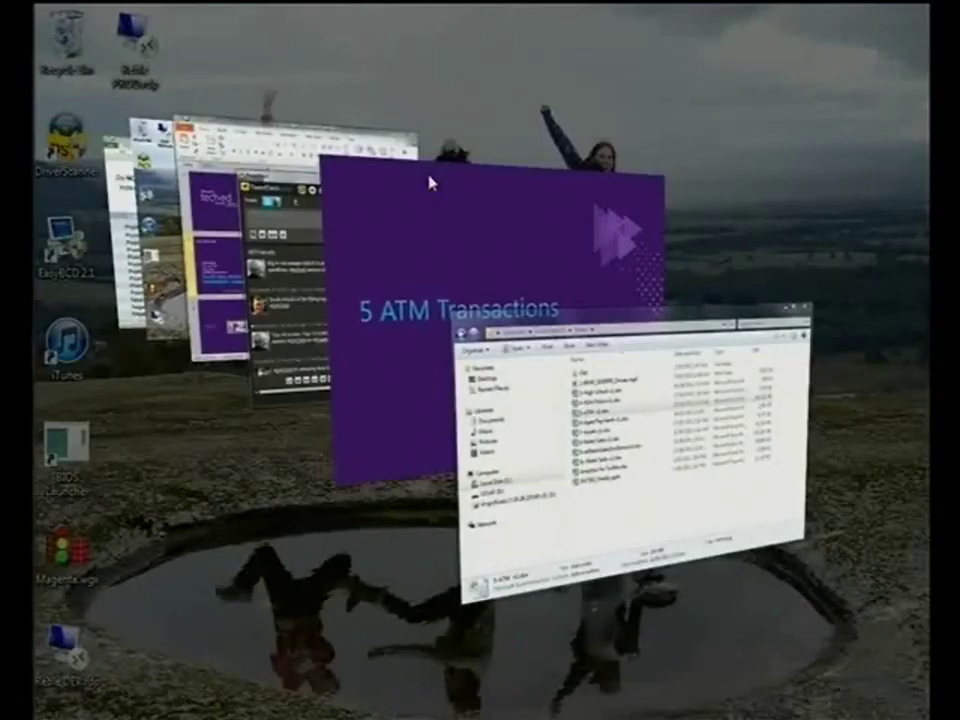
pyautogui.press('super+Tab')
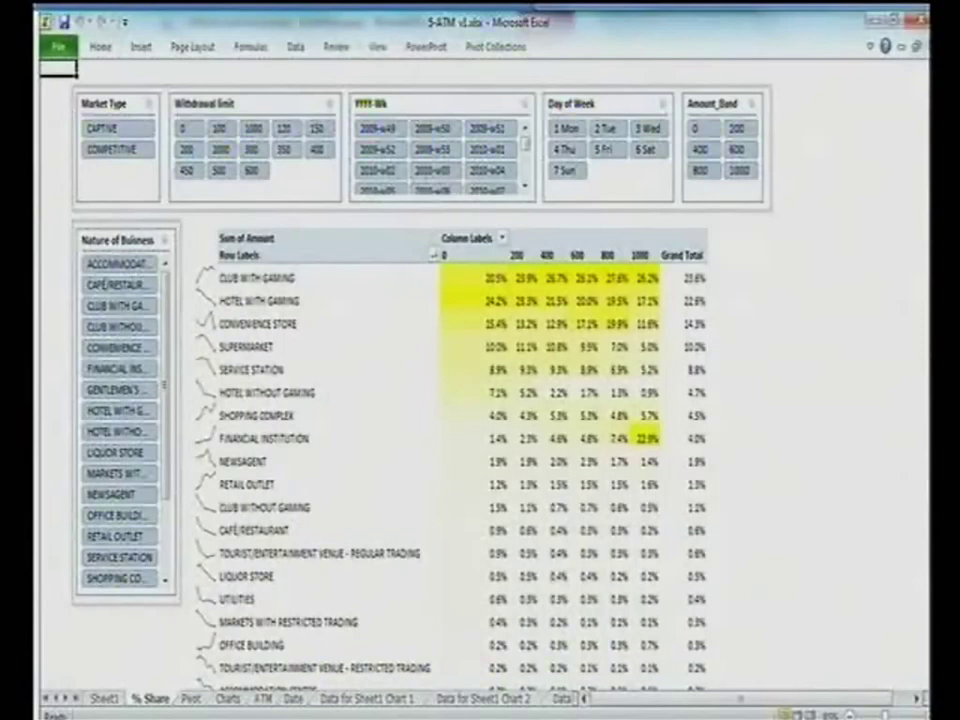
pyautogui.hotkey('ctrl', 'pagedown')
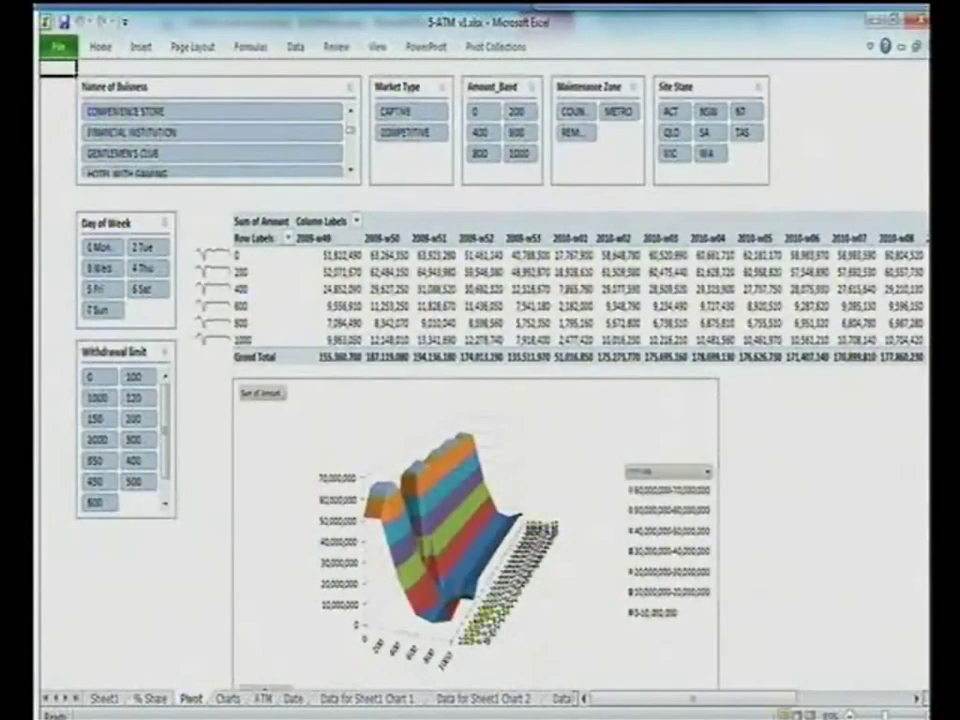
pyautogui.hotkey('ctrl', 'pagedown')
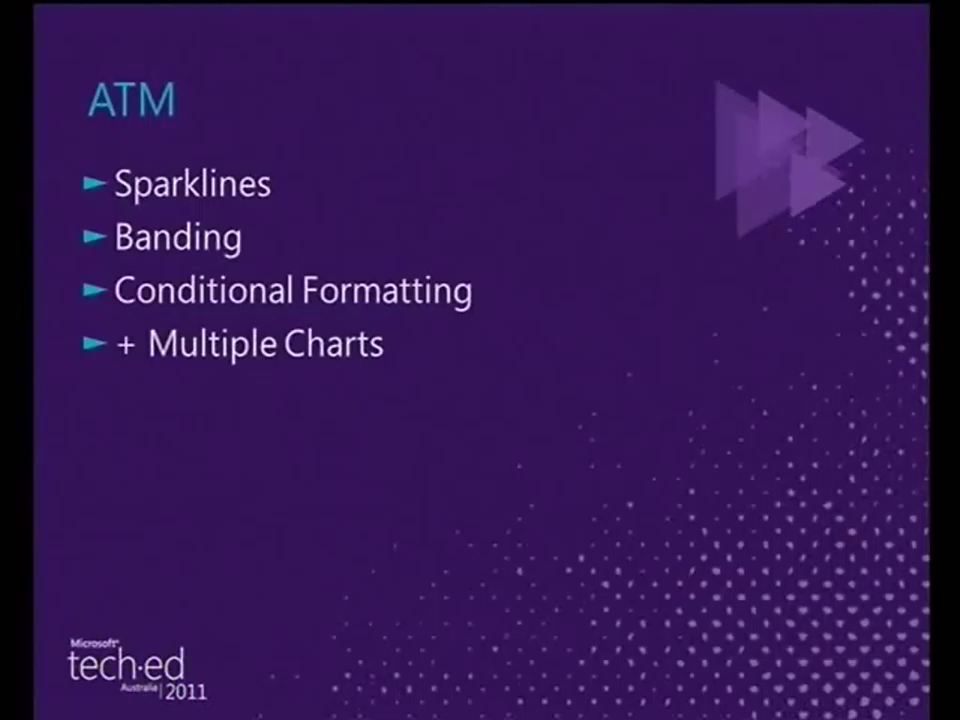
pyautogui.press('pagedown')
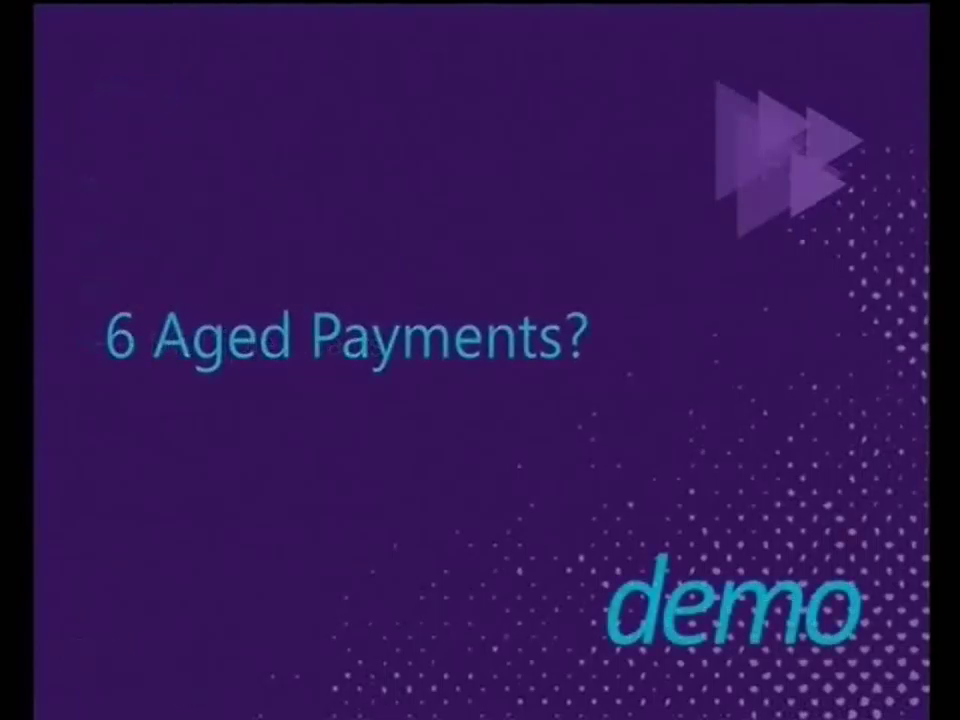
# - Switch to the !Demo folder in Windows Explorer and open 6-Aged Payments v1.xlsx in Excel
pyautogui.press('super+Tab')
pyautogui.press('super+Tab')
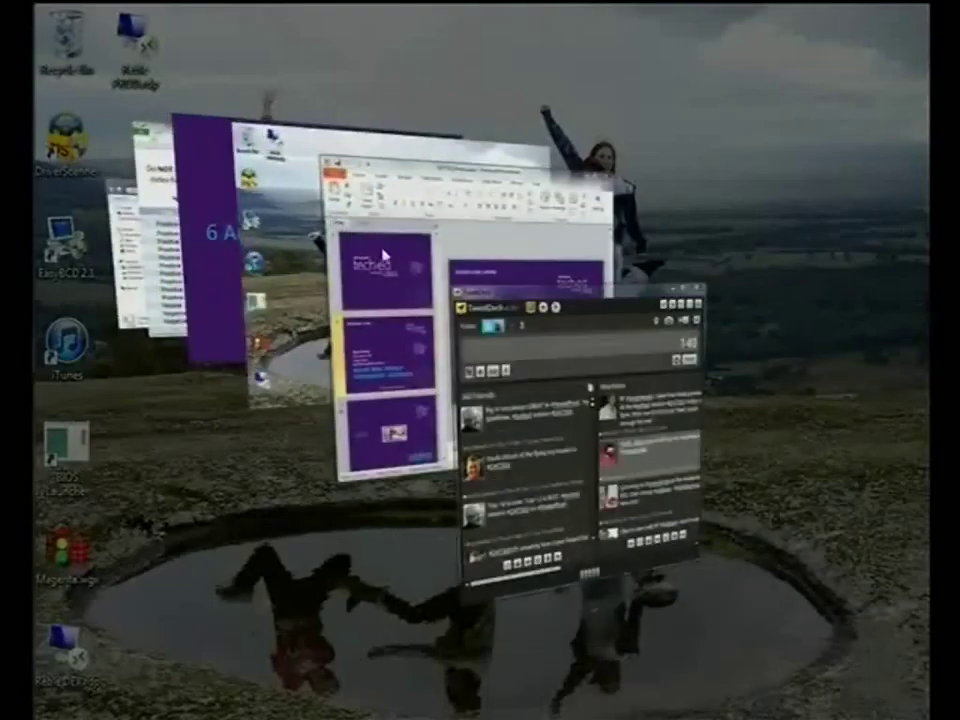
pyautogui.press('super+Tab')
pyautogui.press('super+Tab')
pyautogui.press('super+Tab')
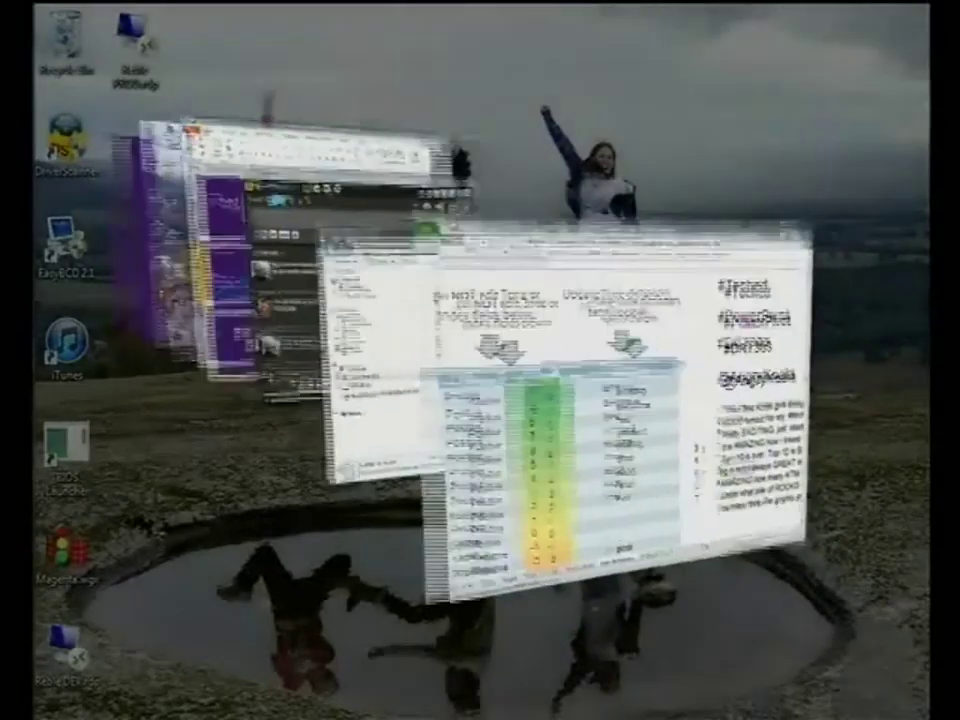
pyautogui.hotkey('alt', 'Tab')
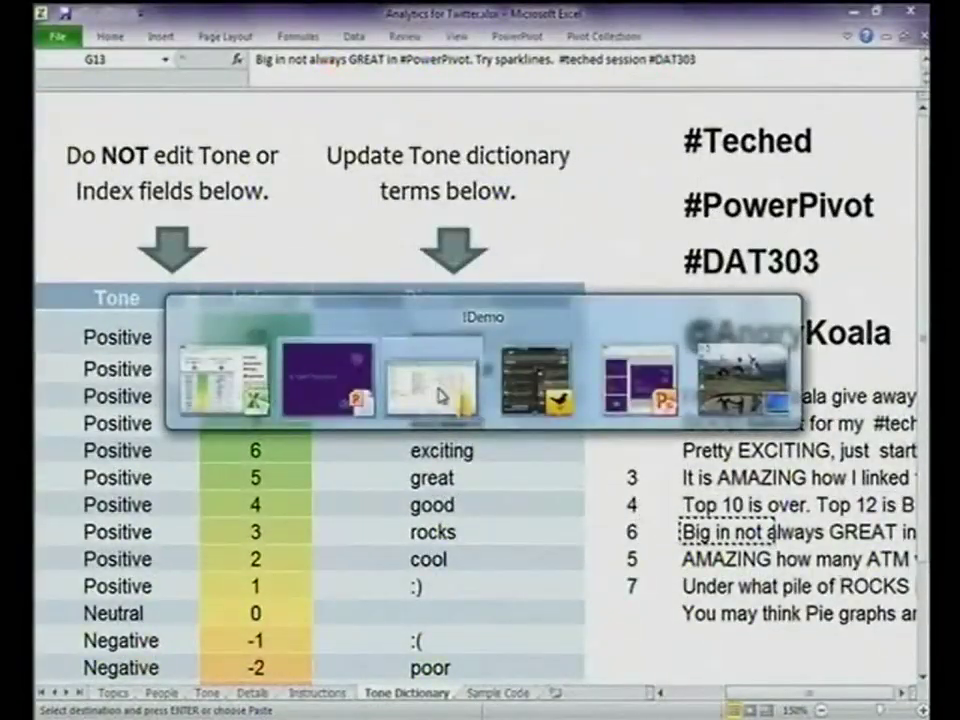
pyautogui.click(432, 385)
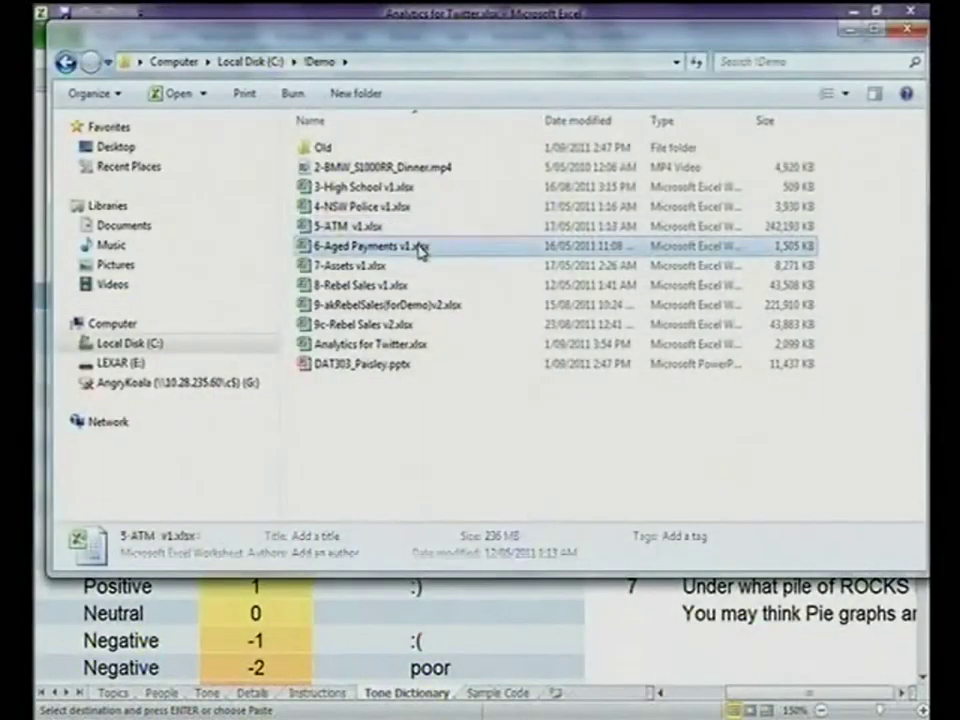
pyautogui.doubleClick(418, 247)
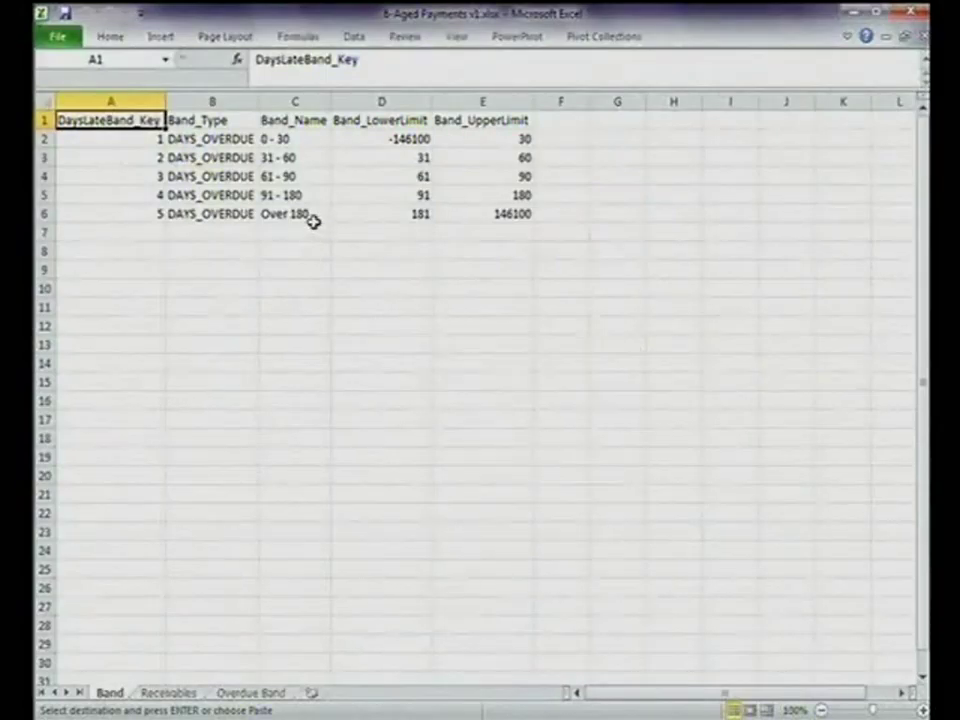
# - Widen the Band_Type column on the Band sheet and expand the ribbon to show the Home commands
pyautogui.click(221, 159)
pyautogui.moveTo(259, 104); pyautogui.dragTo(323, 104)
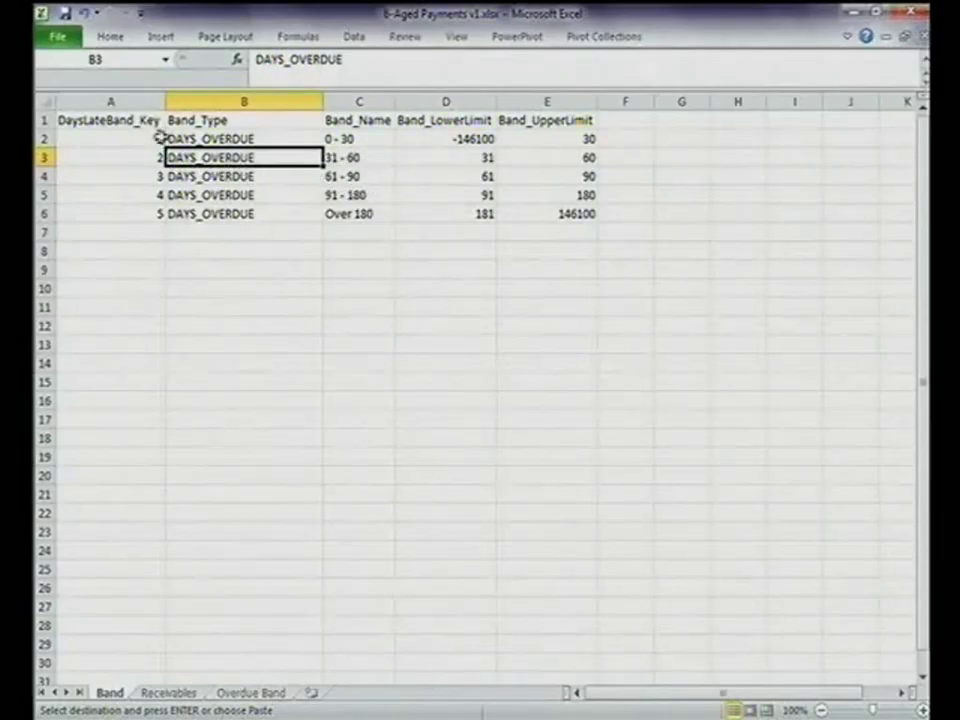
pyautogui.moveTo(154, 135); pyautogui.dragTo(199, 176)
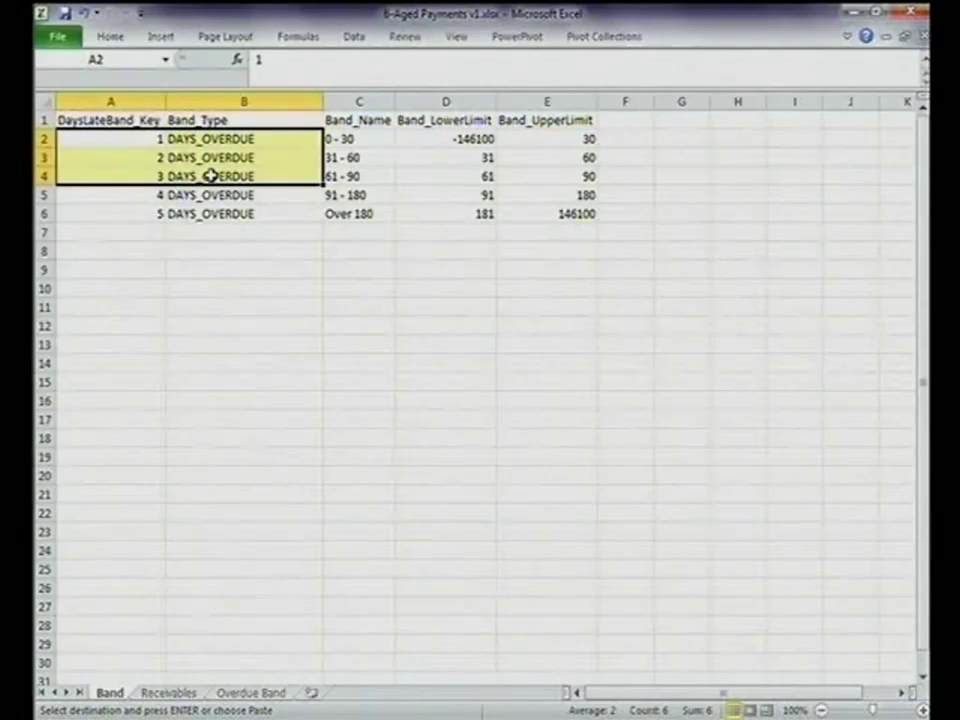
pyautogui.click(849, 37)
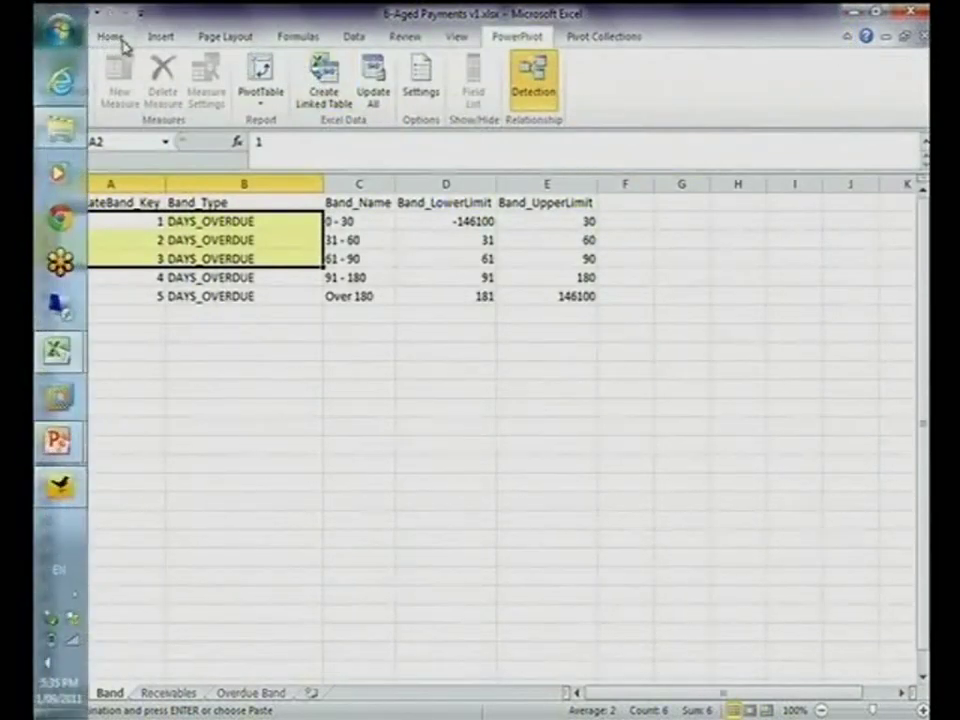
pyautogui.click(115, 37)
pyautogui.click(600, 97)
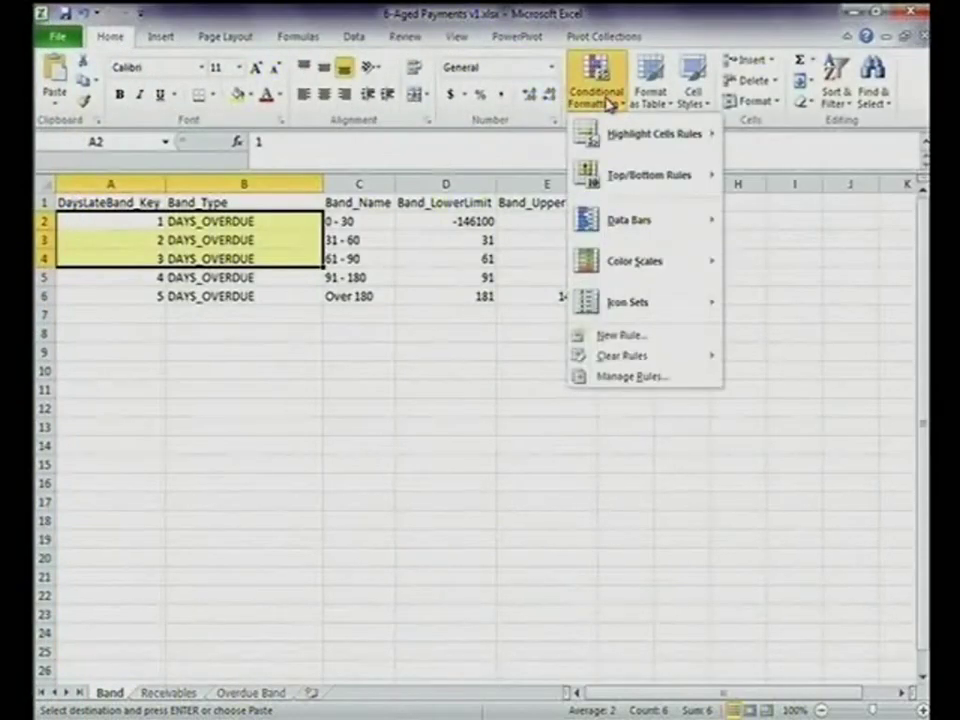
pyautogui.click(598, 92)
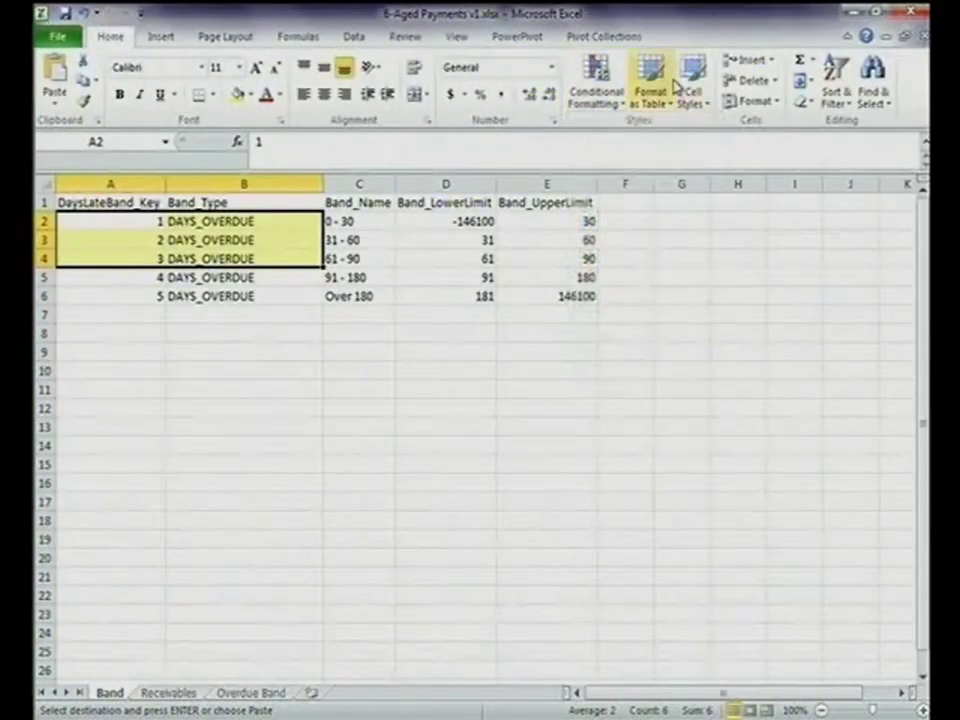
pyautogui.click(664, 96)
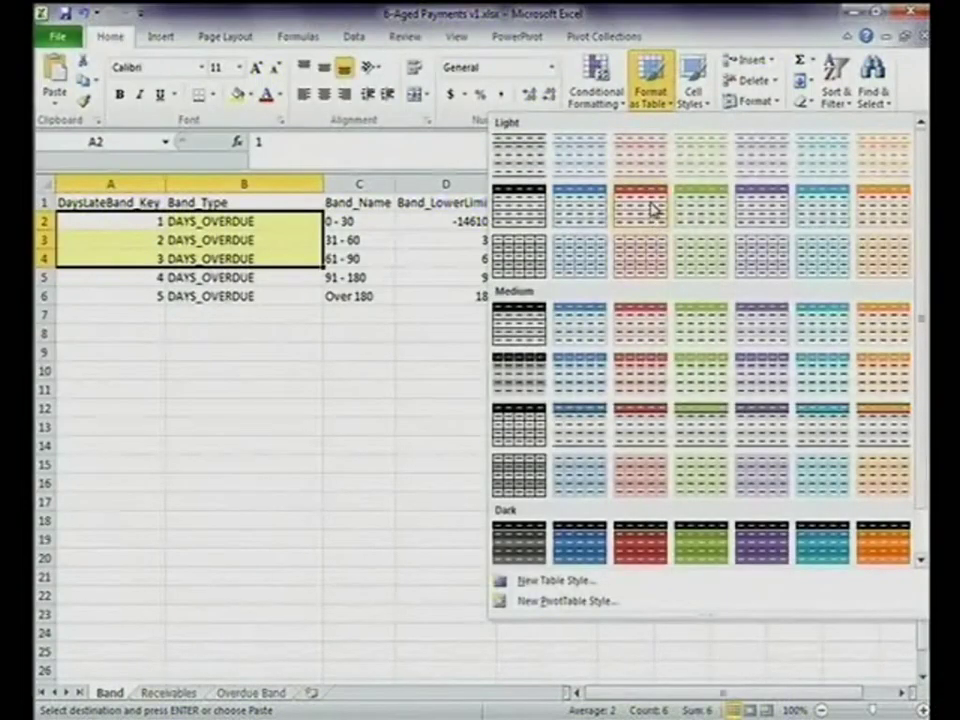
pyautogui.click(270, 410)
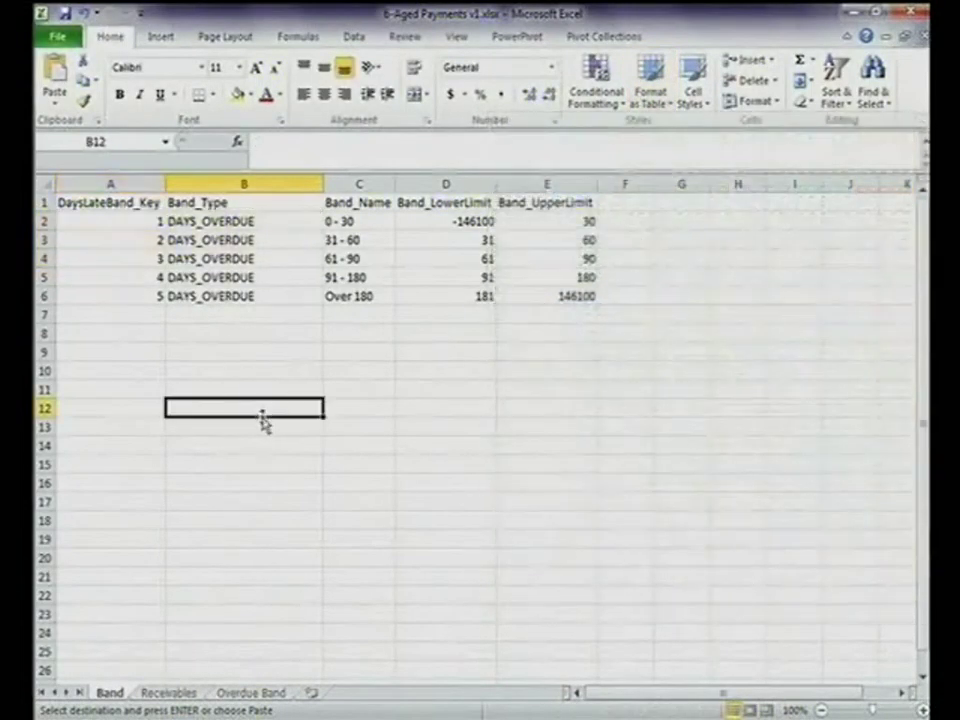
# - Format the band data in A1:E6 as a table with headers, using a light red banded style
pyautogui.click(200, 240)
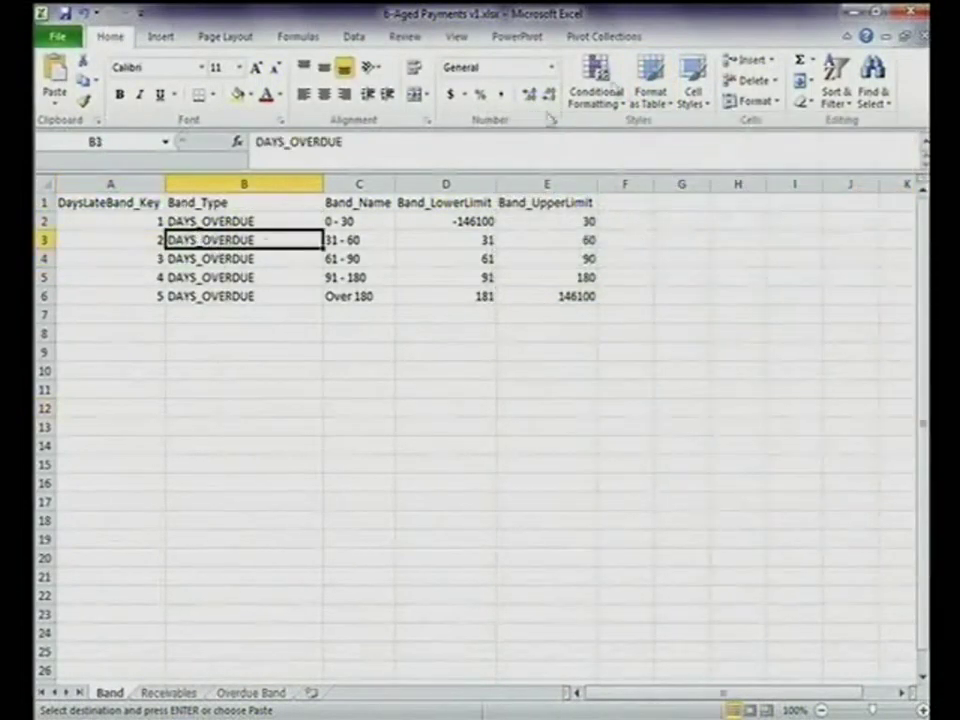
pyautogui.click(657, 93)
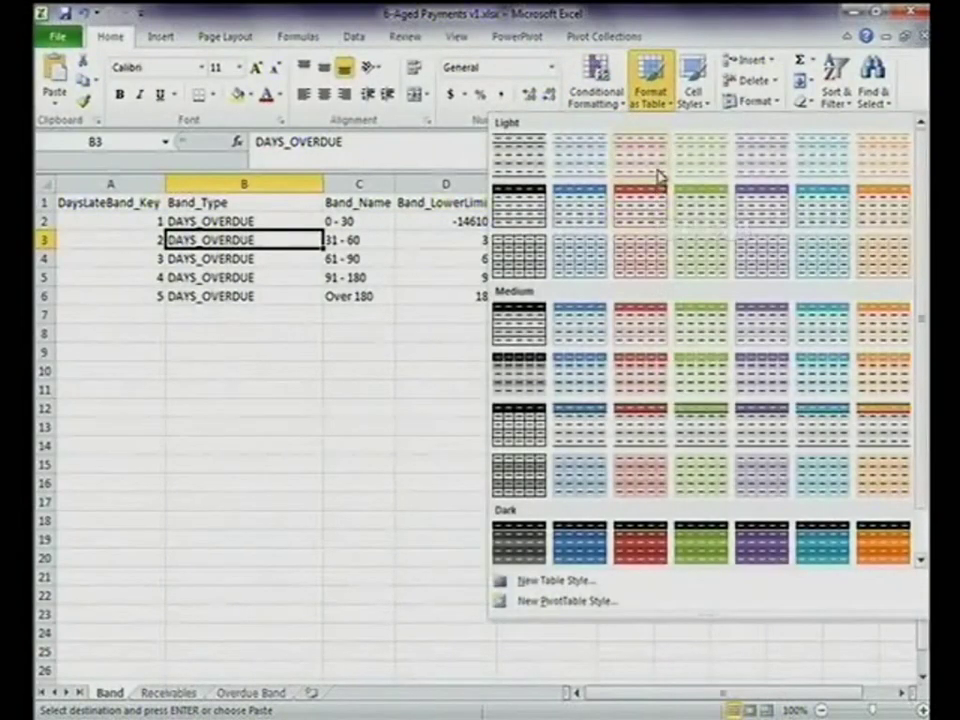
pyautogui.click(657, 175)
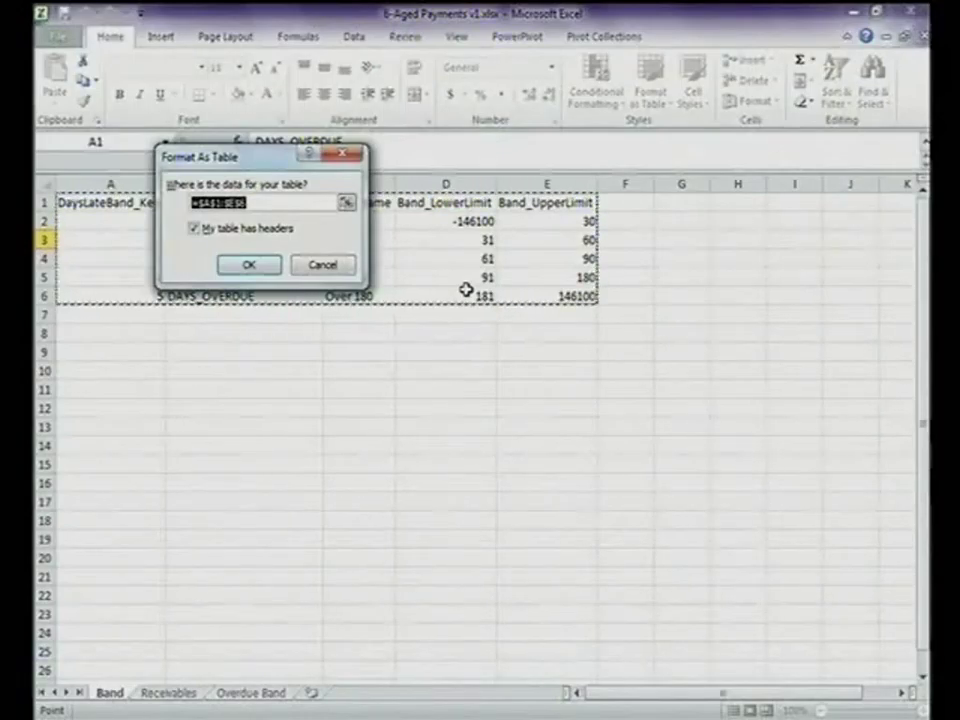
pyautogui.click(250, 263)
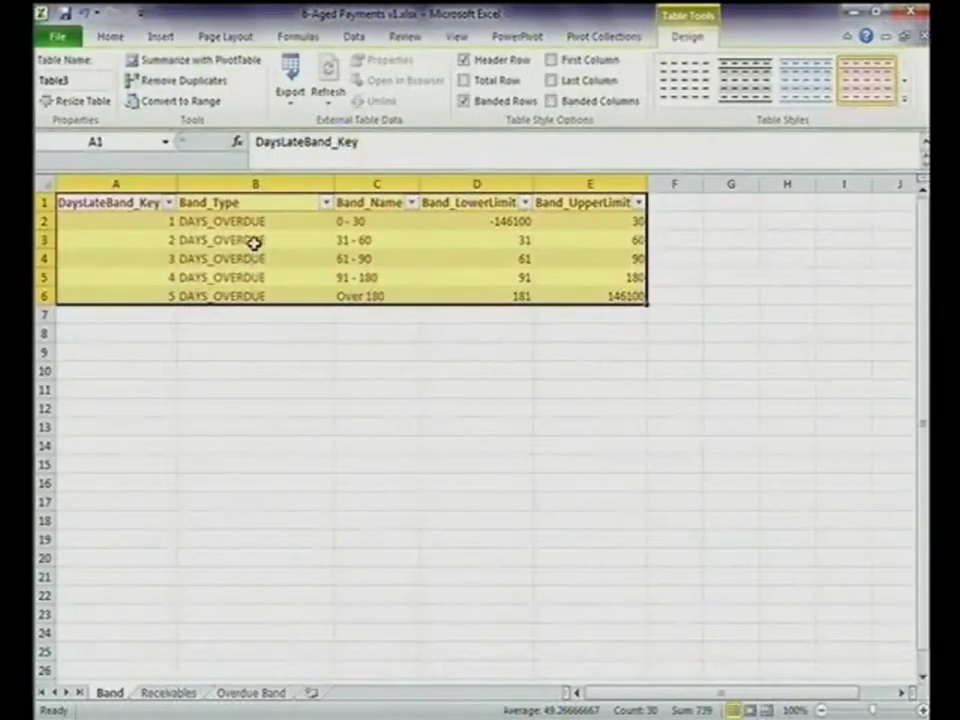
pyautogui.click(256, 243)
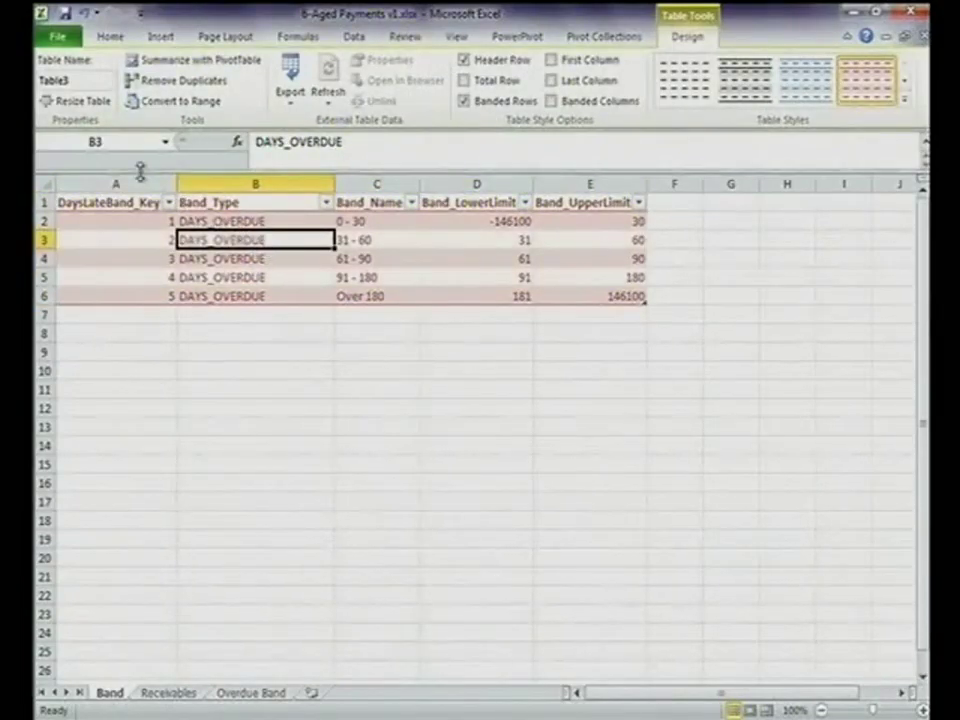
# - Name the new band table tBandsGrant
pyautogui.click(80, 79)
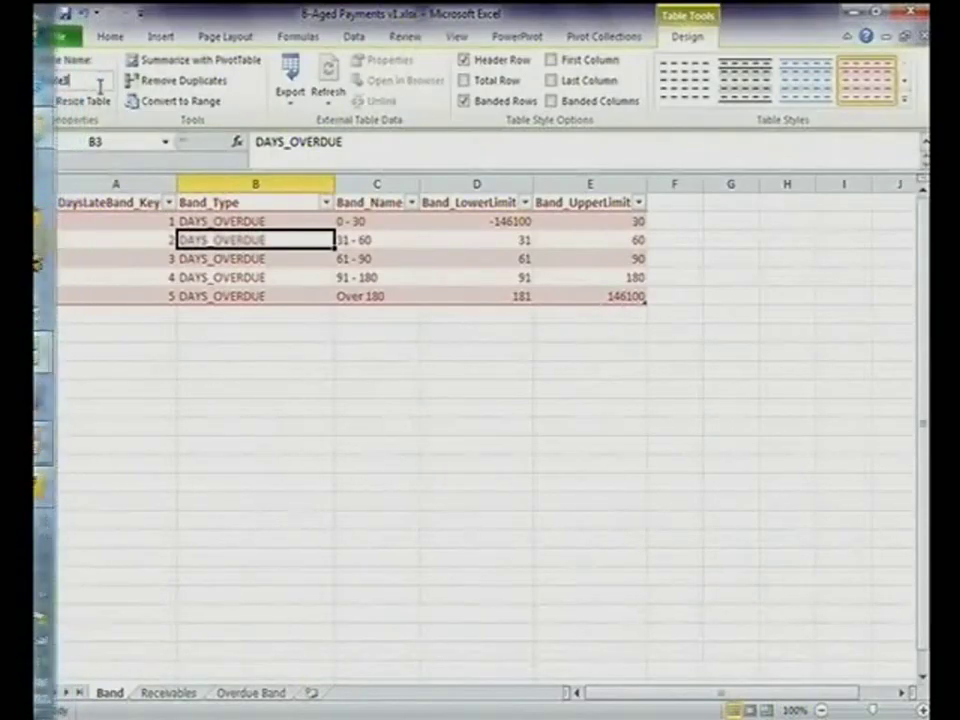
pyautogui.write('tBandsGrant')
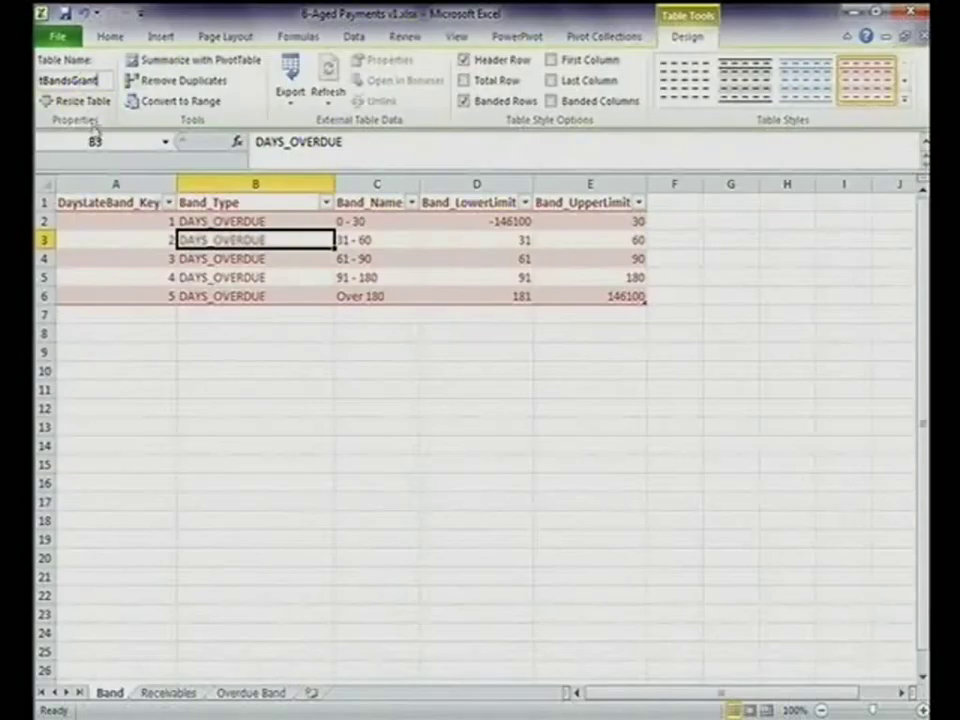
pyautogui.click(315, 222)
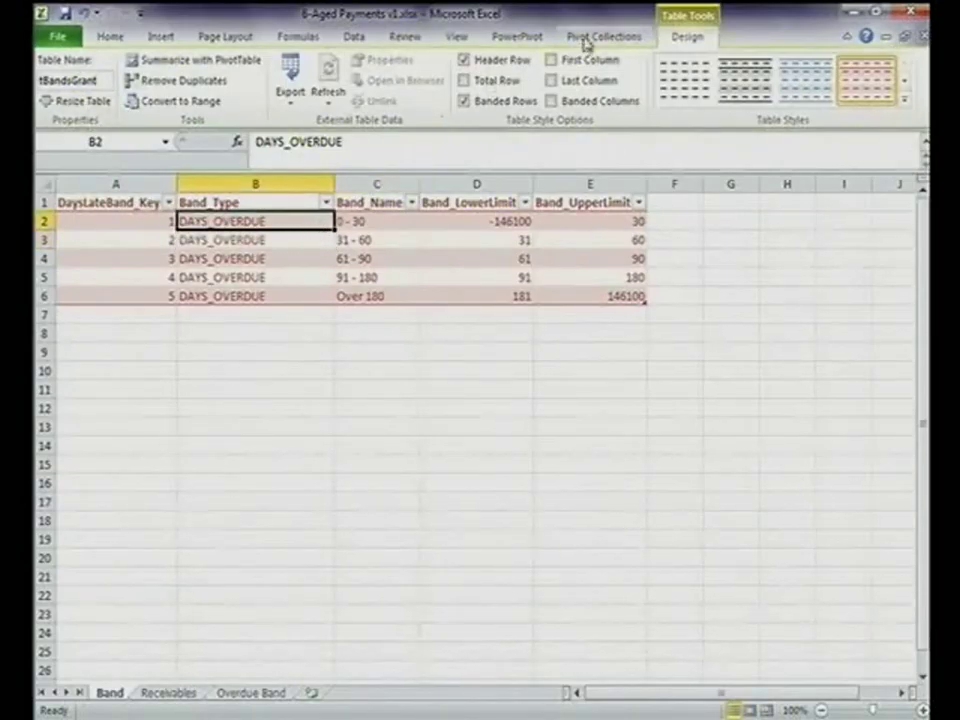
# - Create a PowerPivot linked table from the tBandsGrant table
pyautogui.click(518, 37)
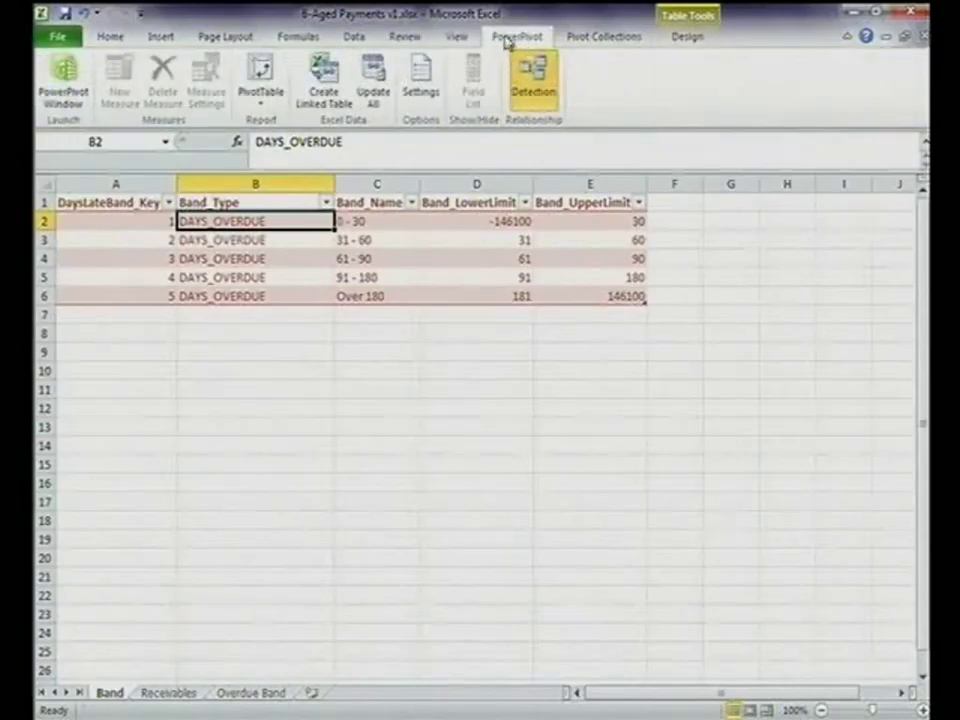
pyautogui.click(325, 93)
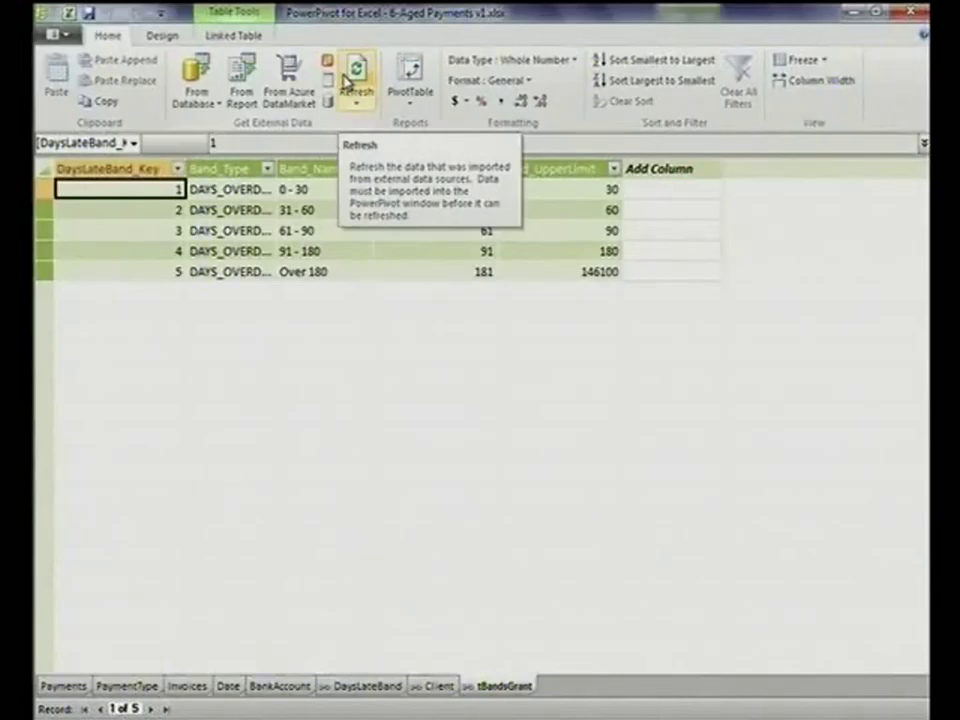
pyautogui.click(350, 80)
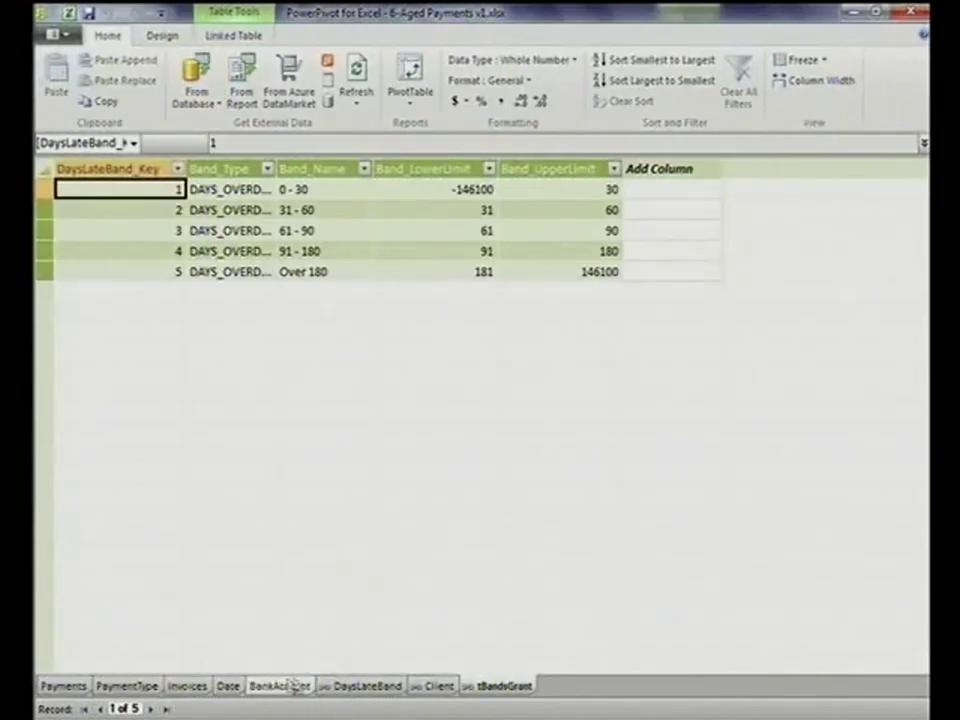
# - View the DaysLateBand table in the PowerPivot window and look through the existing data connections
pyautogui.click(345, 686)
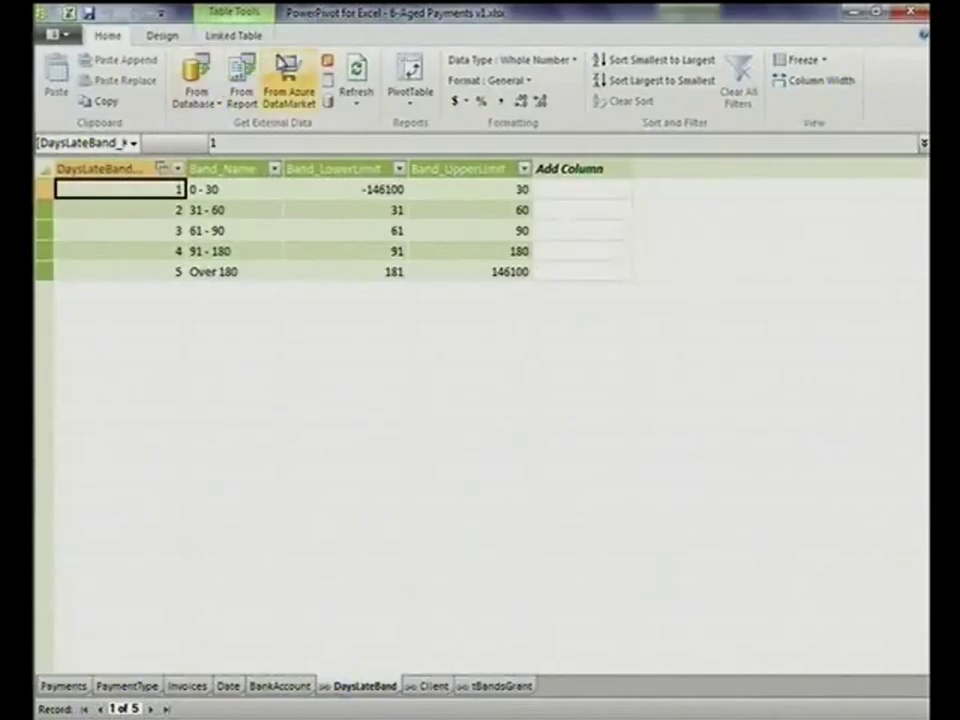
pyautogui.click(163, 36)
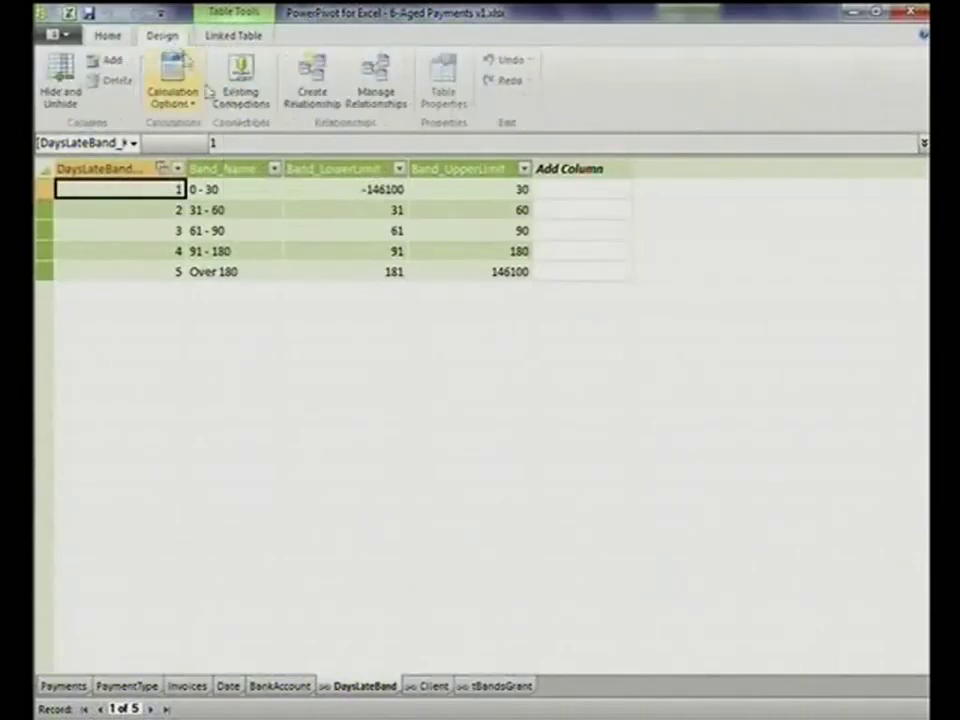
pyautogui.click(244, 92)
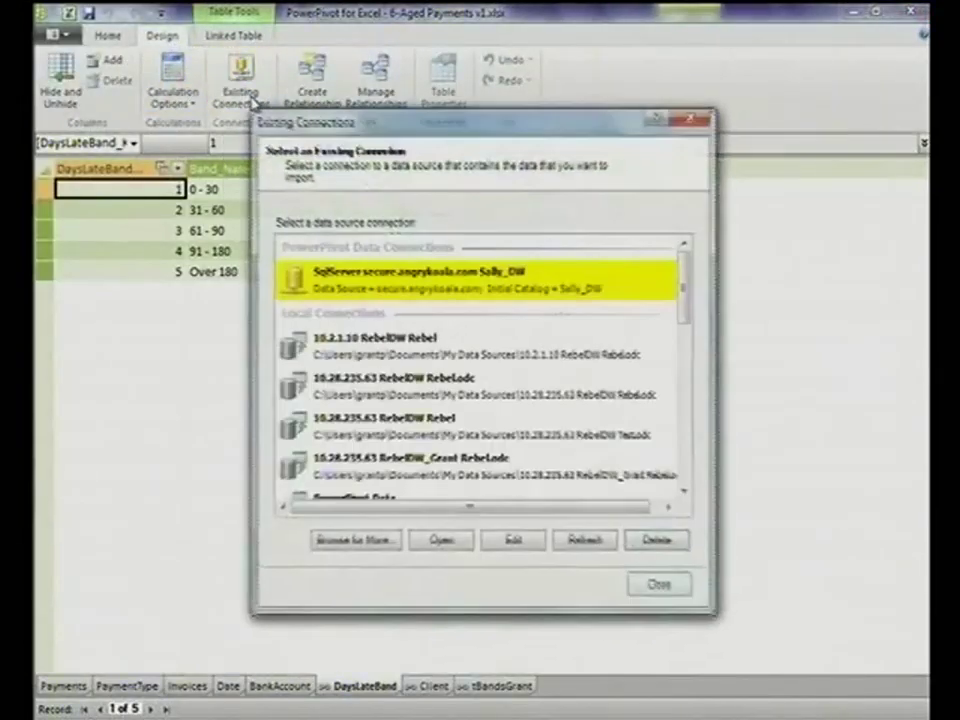
pyautogui.click(662, 587)
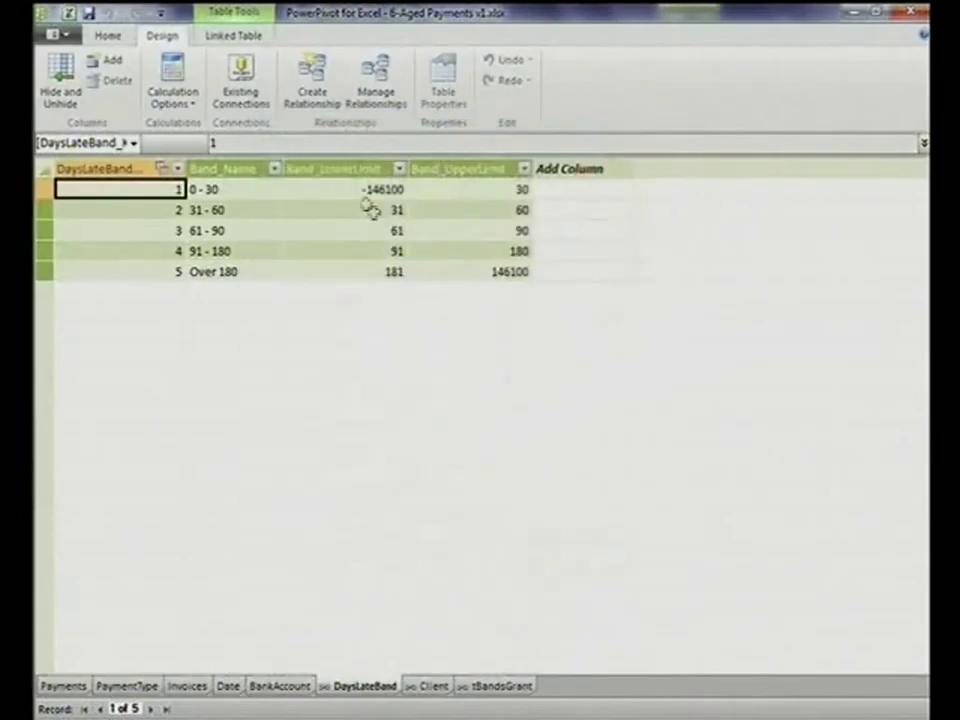
# - Examine the magnified relationship between Payments and DaysLateBand on DaysLateBand_Key, leaving it unedited
pyautogui.click(370, 100)
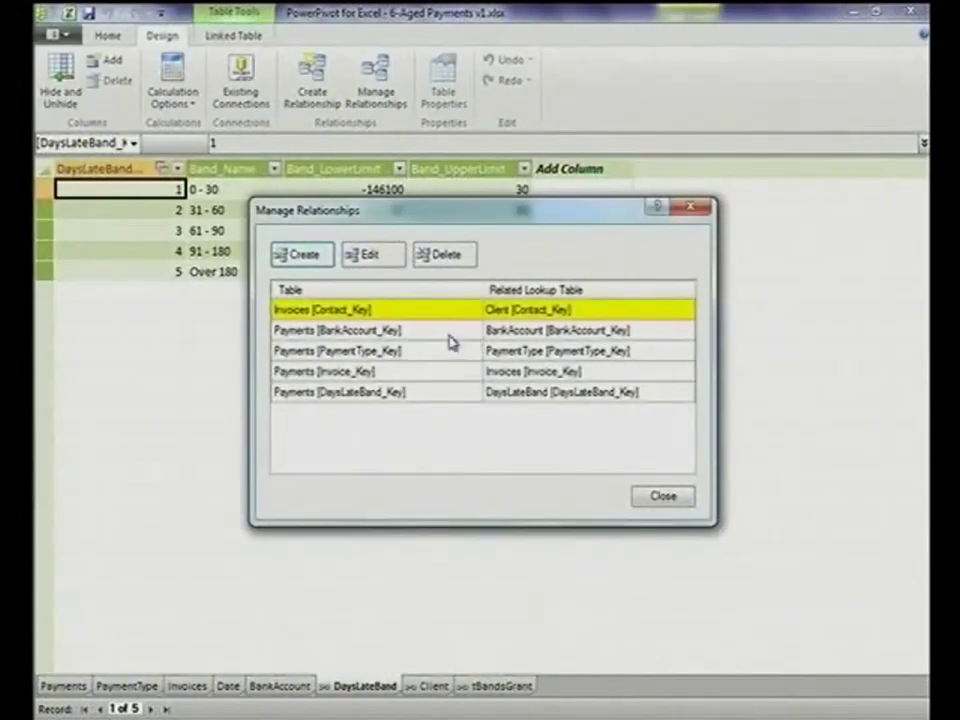
pyautogui.click(429, 391)
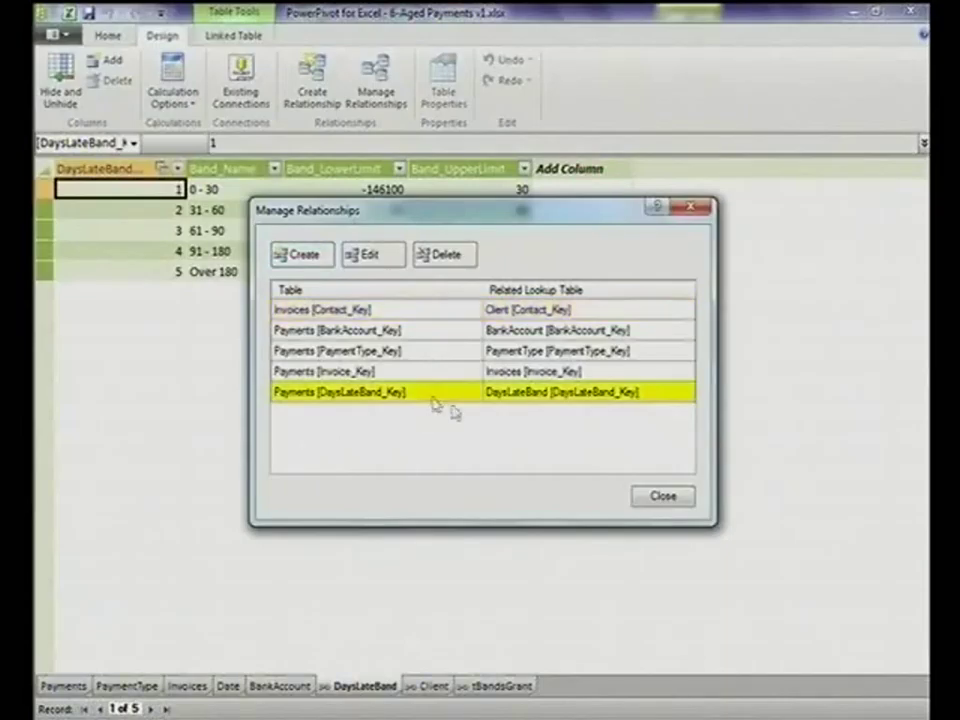
pyautogui.doubleClick(537, 394)
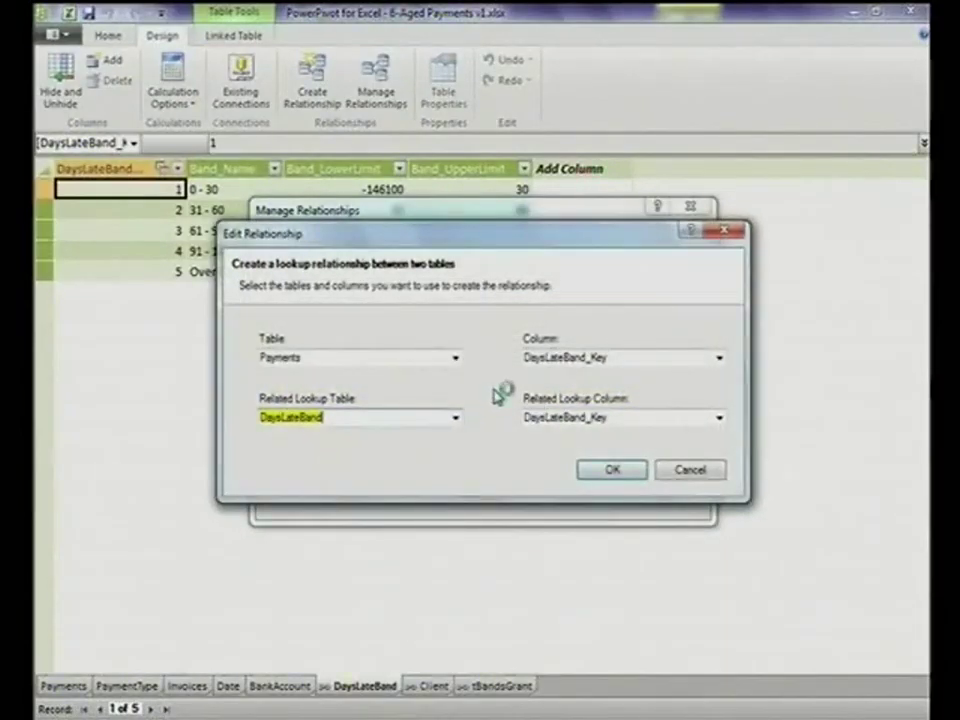
pyautogui.press('super+plus')
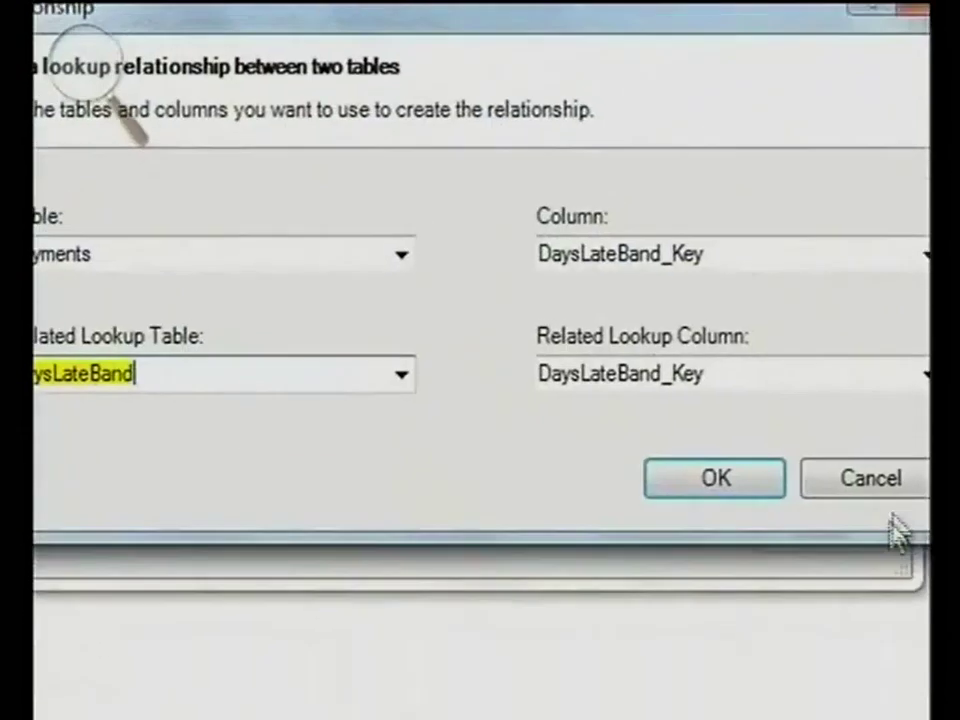
pyautogui.click(930, 528)
pyautogui.click(797, 537)
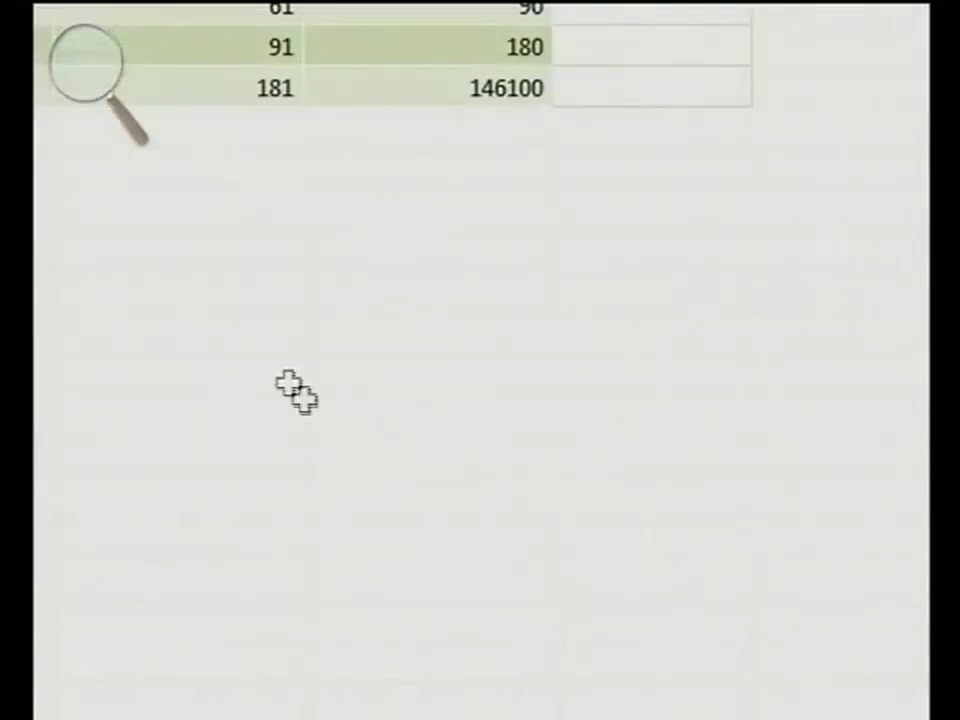
pyautogui.press('super+Escape')
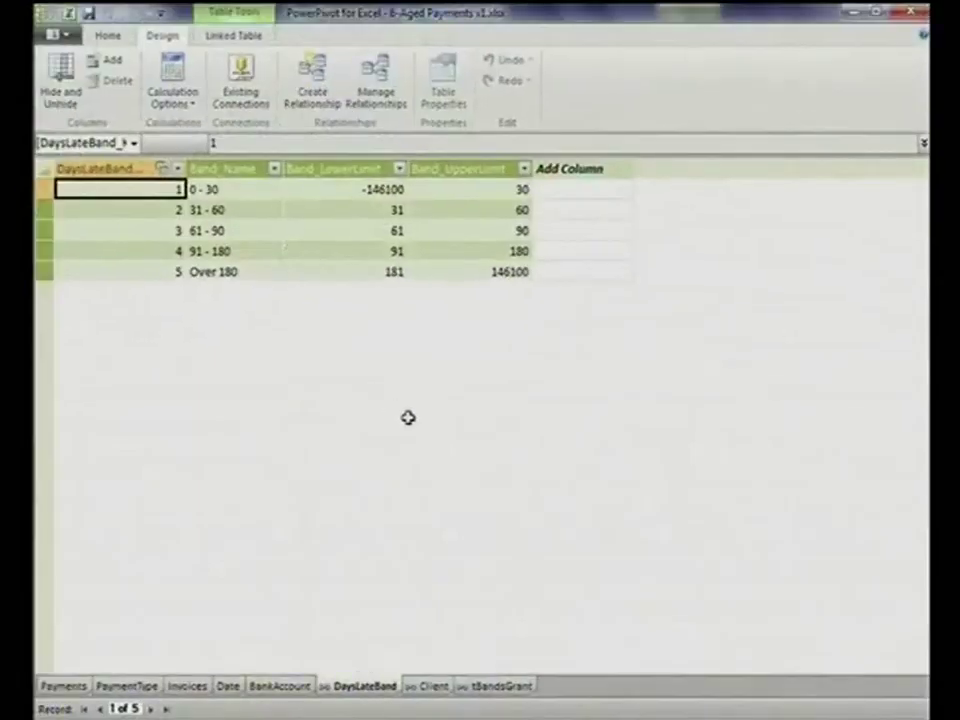
# - In the Payments table, examine the magnified nested IF formula of the DaysLateBand_Key calculated column
pyautogui.click(62, 686)
pyautogui.click(515, 191)
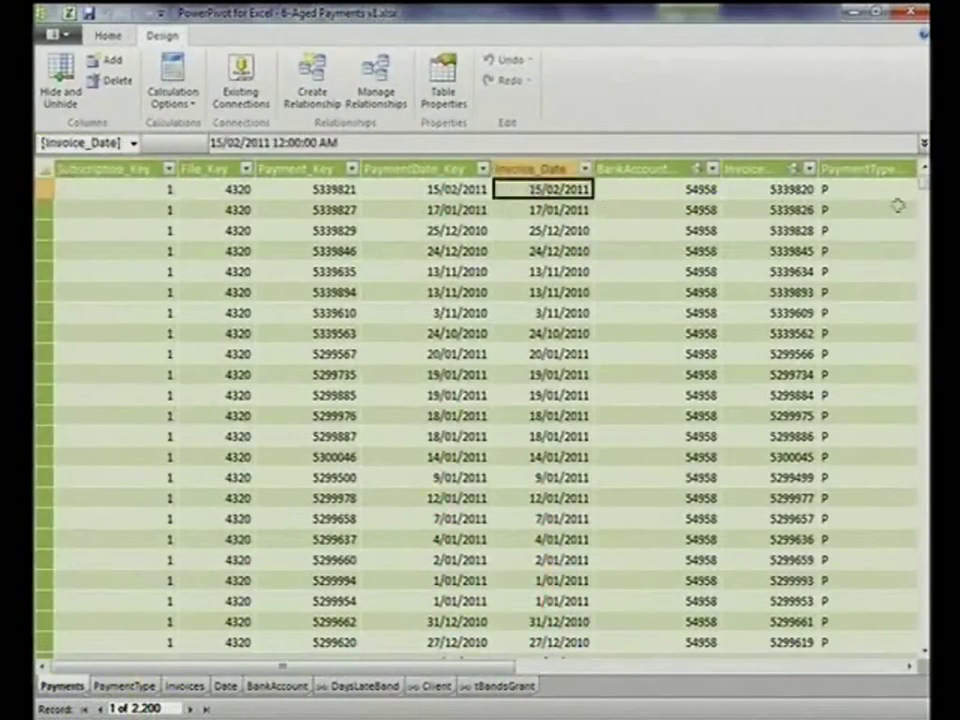
pyautogui.click(851, 666)
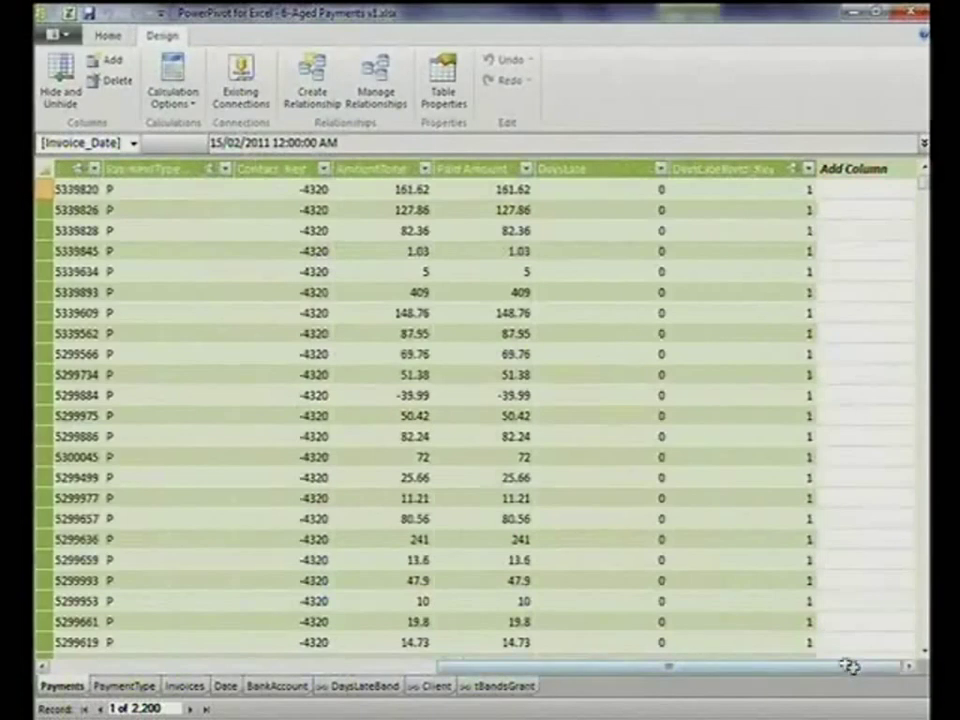
pyautogui.click(699, 193)
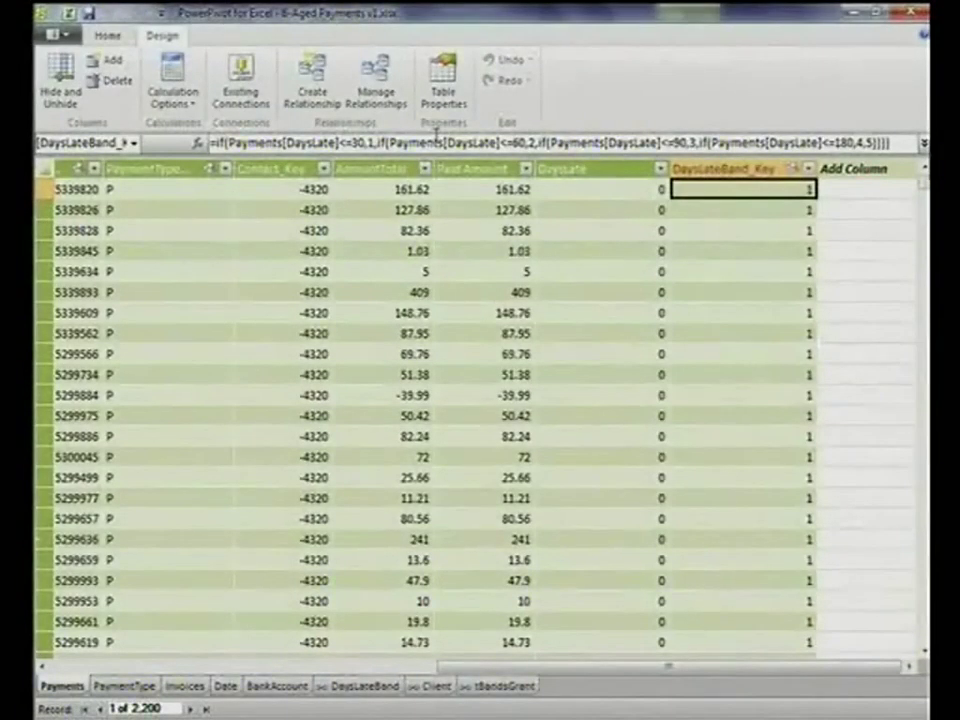
pyautogui.press('super+plus')
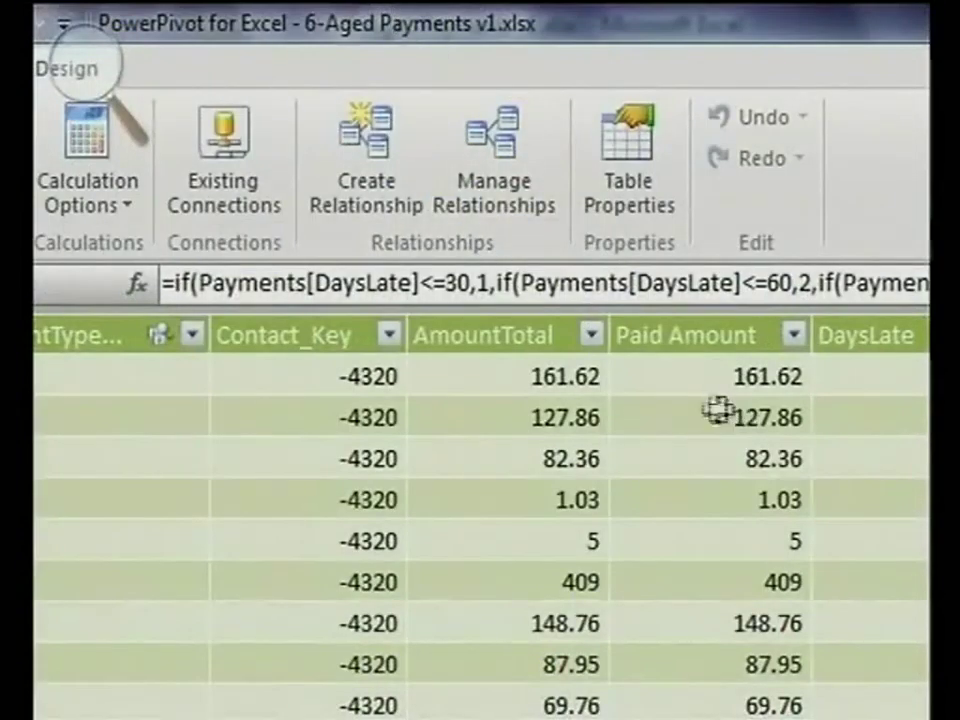
pyautogui.press('super+Escape')
# - Examine the magnified formula behind the DaysLate calculated column in the Payments table
pyautogui.click(590, 190)
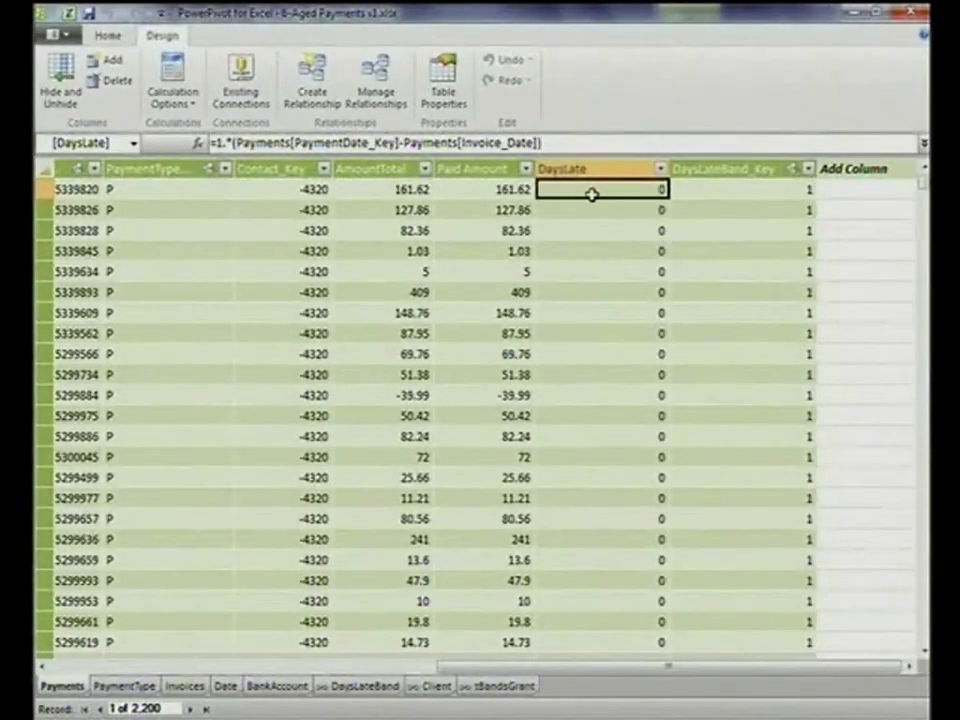
pyautogui.press('super+plus')
pyautogui.press('super+Escape')
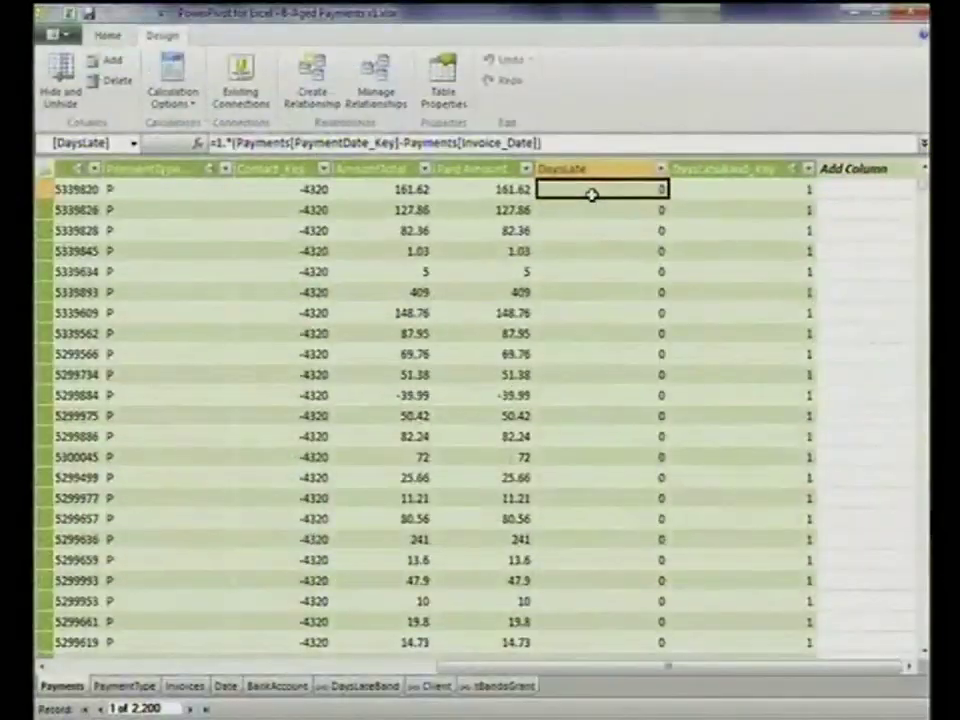
pyautogui.press('super+plus')
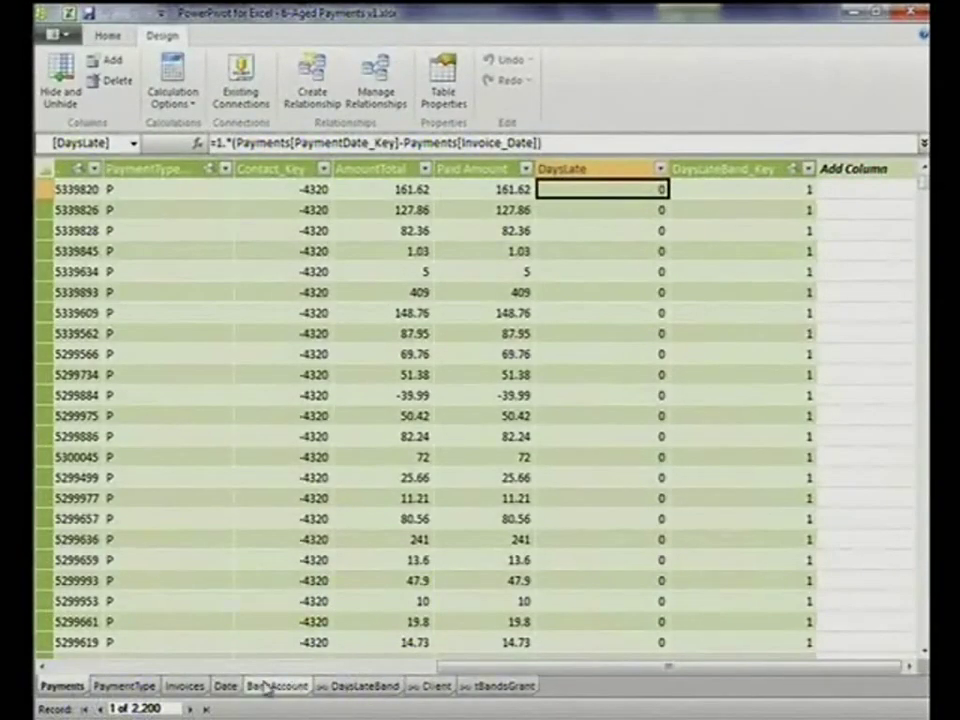
# - View the Date table in the PowerPivot window and return to the Receivables sheet of the Excel workbook
pyautogui.click(227, 687)
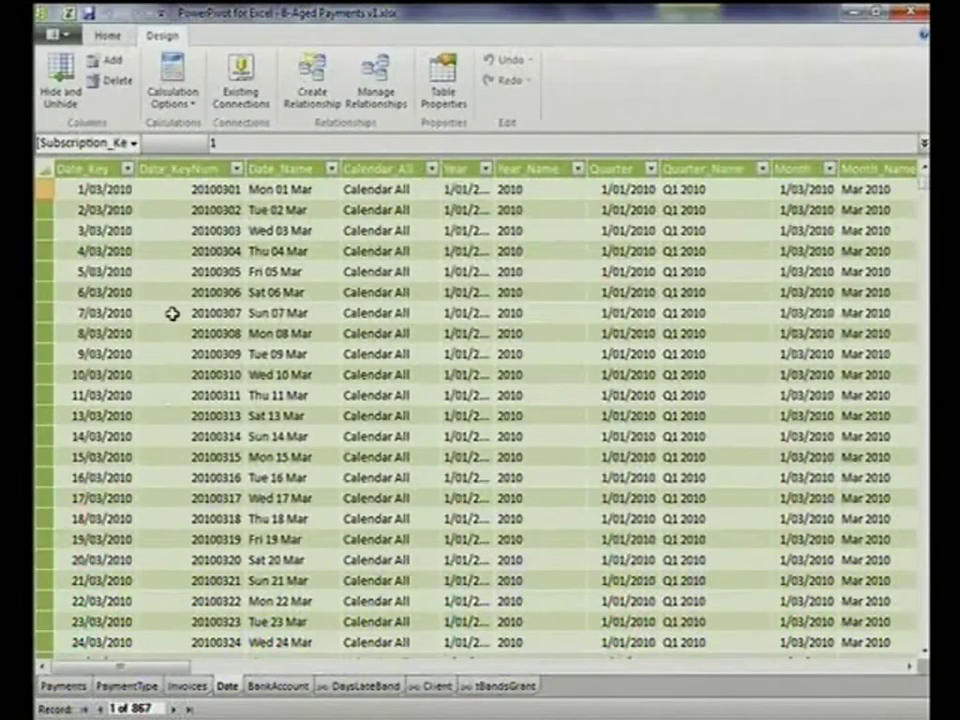
pyautogui.click(70, 13)
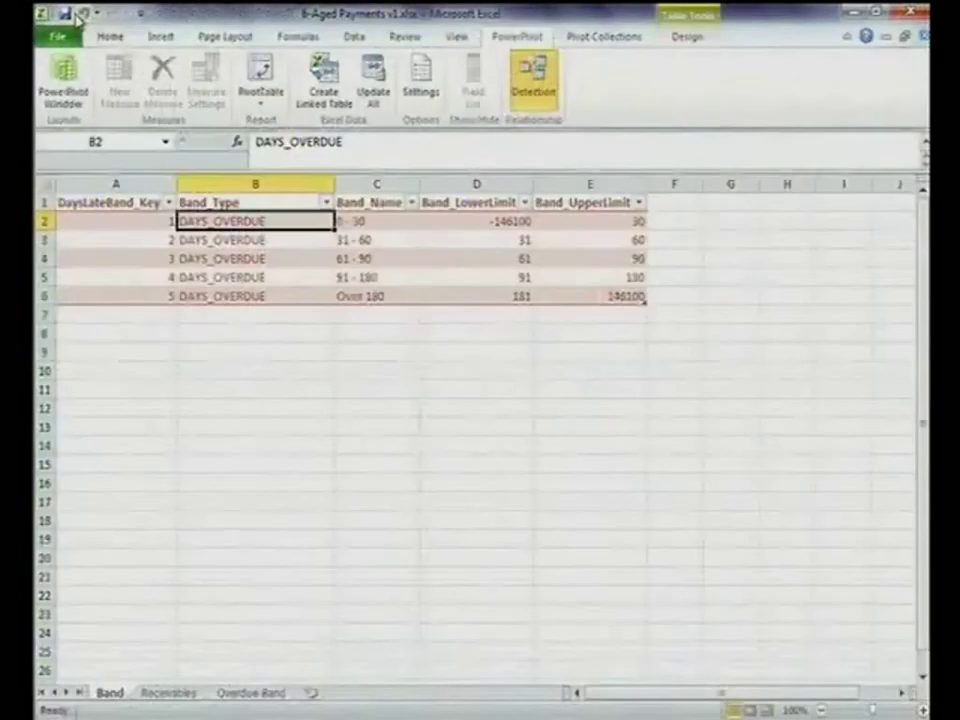
pyautogui.click(163, 694)
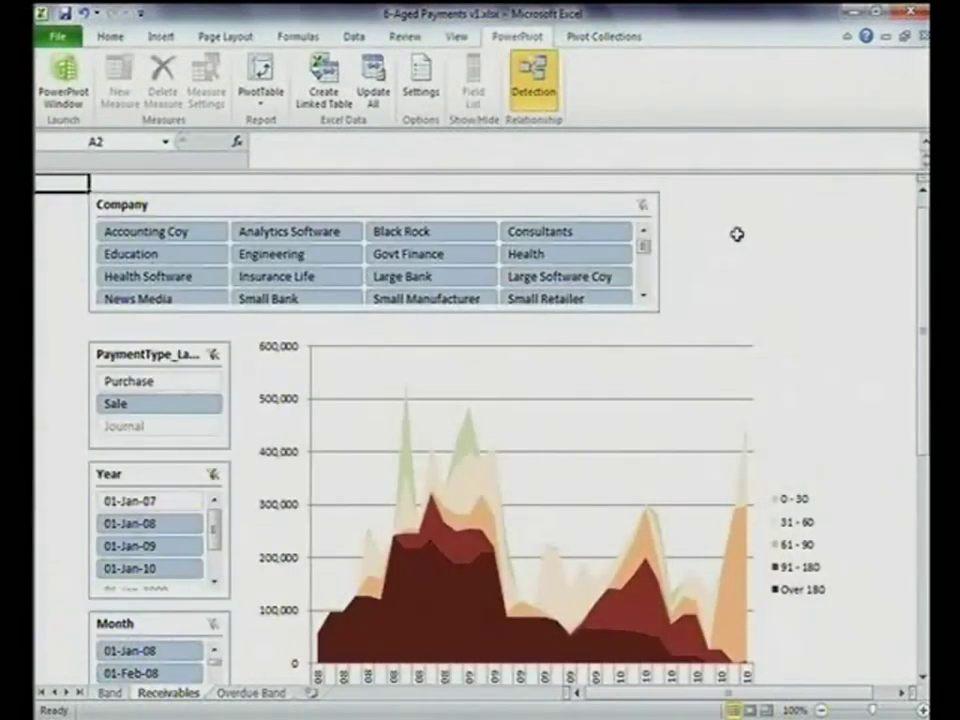
# - Select the receivables area chart and find the Outstanding Amount measure among the Payments fields
pyautogui.click(336, 369)
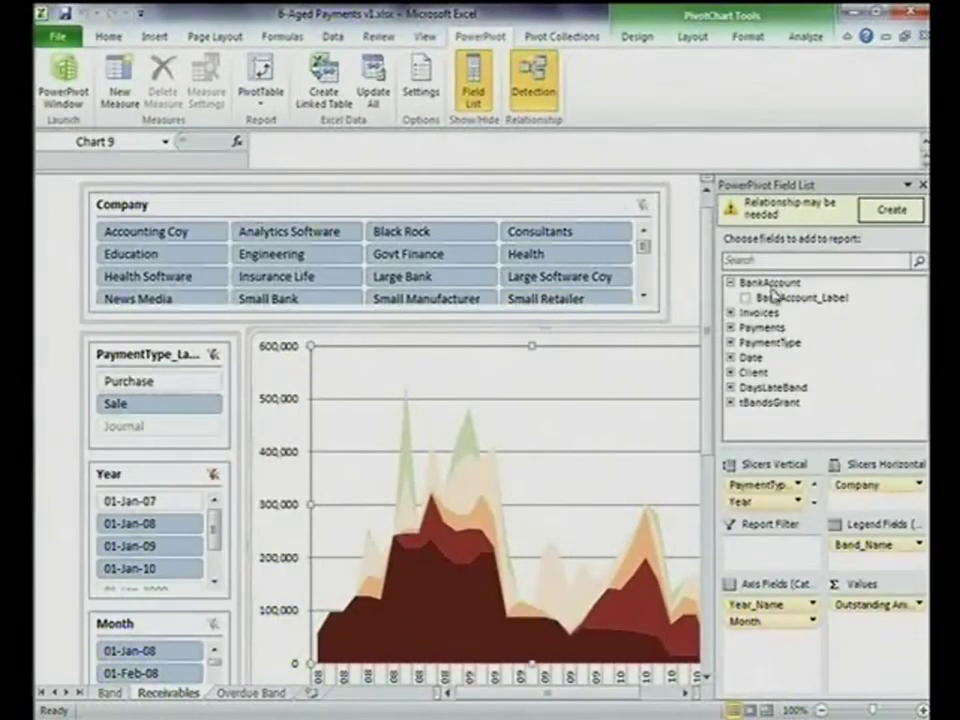
pyautogui.click(731, 327)
pyautogui.scroll(-3, 800, 360)
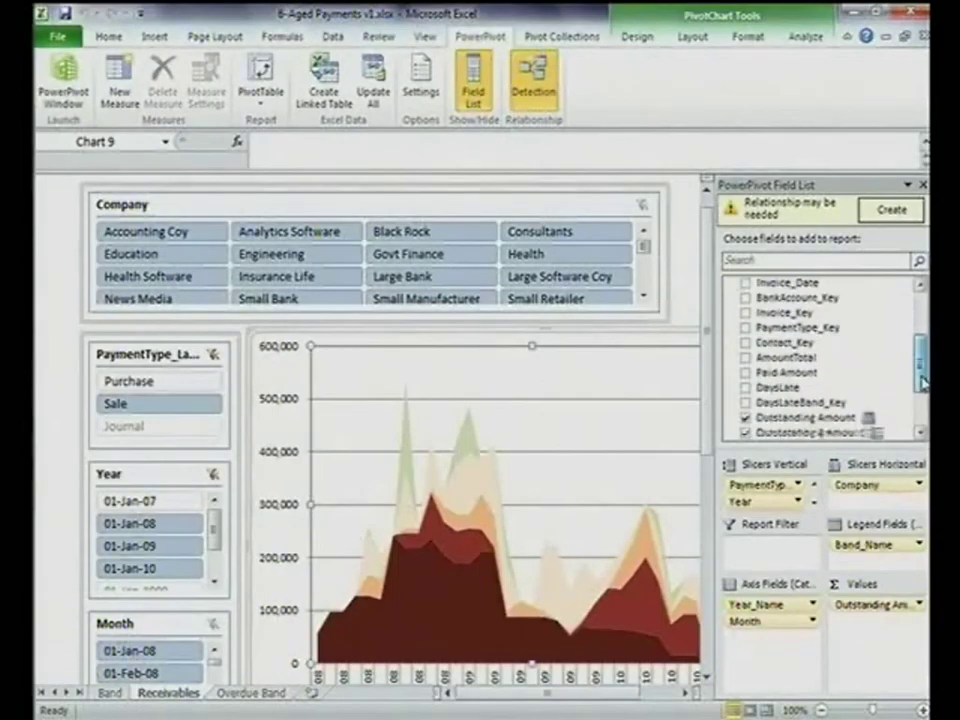
pyautogui.click(820, 358)
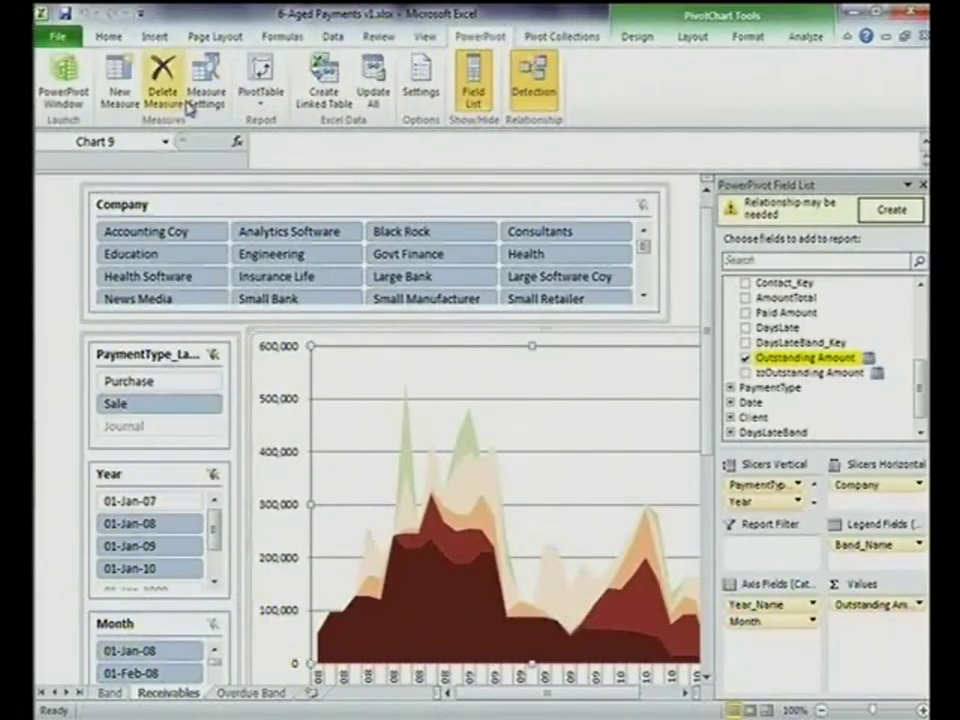
# - Dismiss a blank new measure and examine the magnified Calculate and Filter formula of the Outstanding Amount measure
pyautogui.click(121, 98)
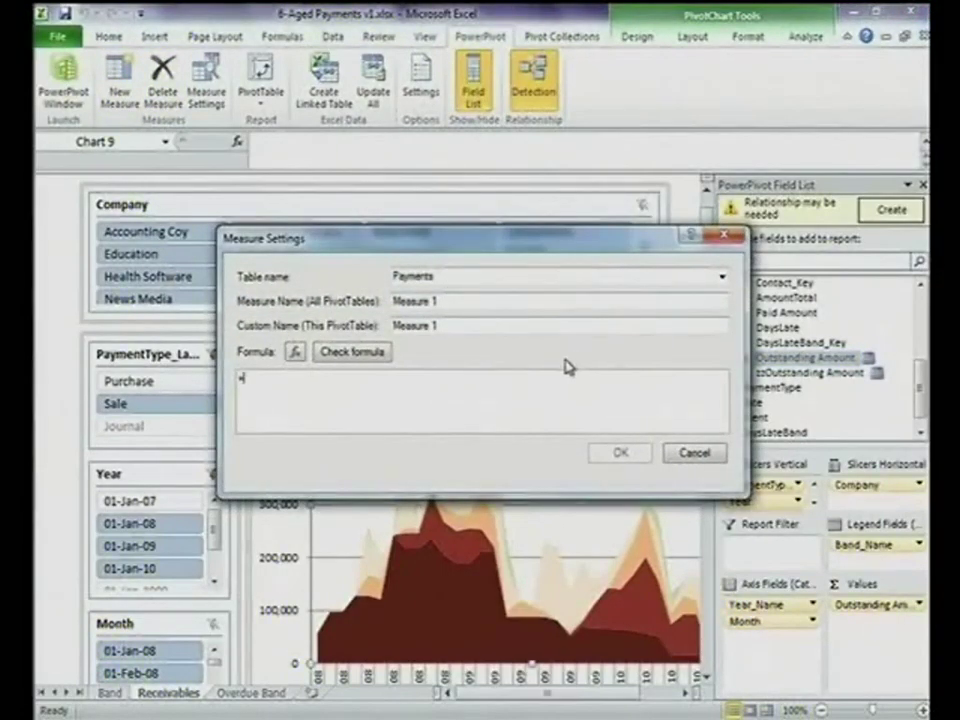
pyautogui.click(697, 454)
pyautogui.rightClick(765, 360)
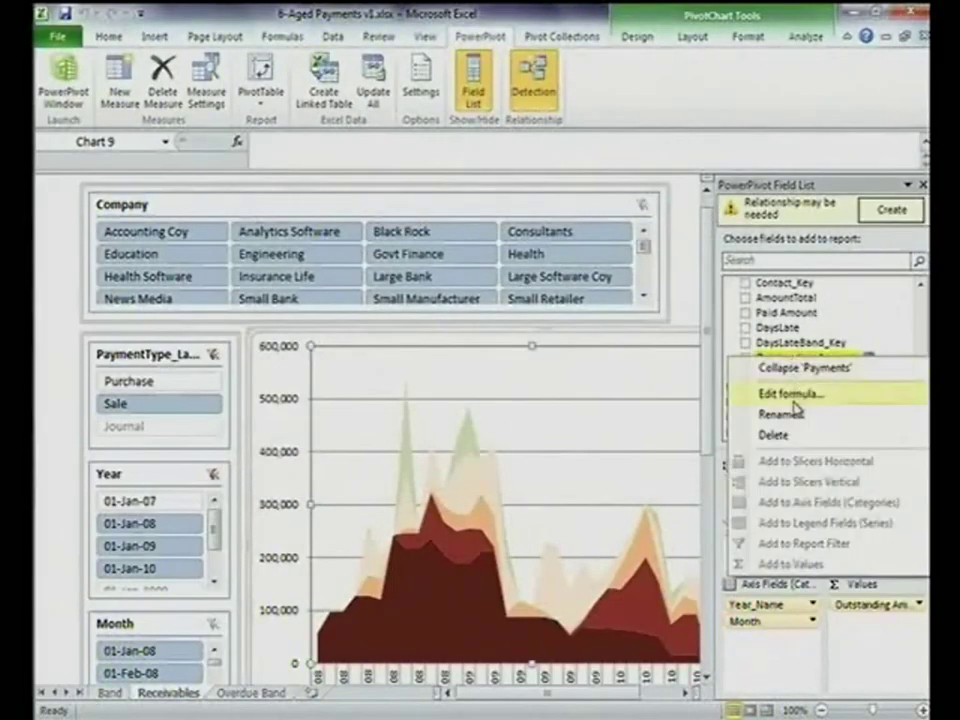
pyautogui.click(795, 397)
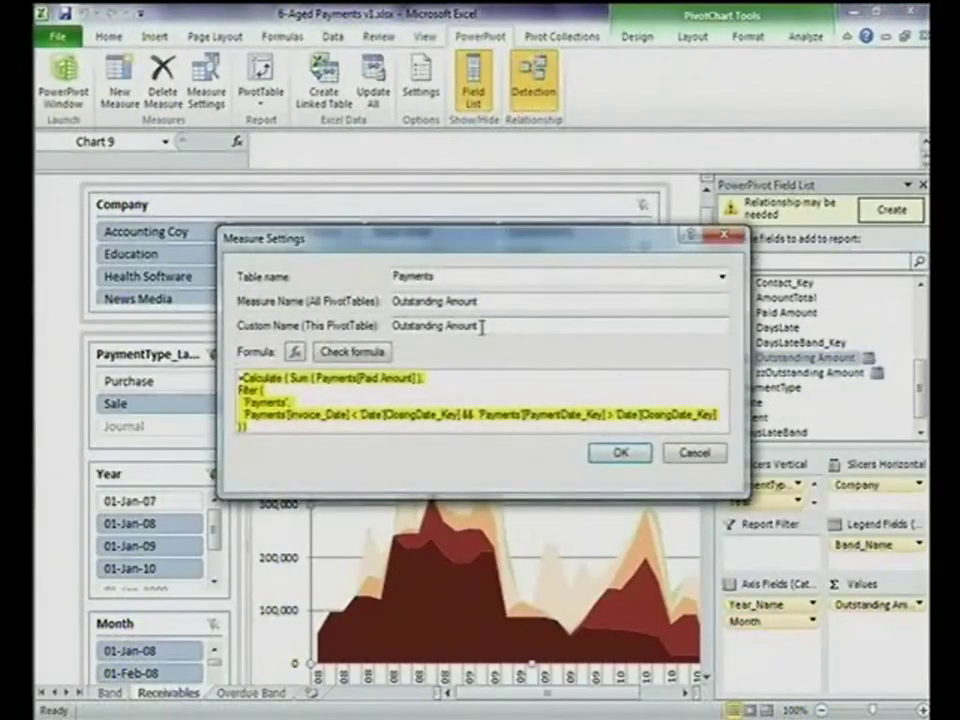
pyautogui.press('super+plus')
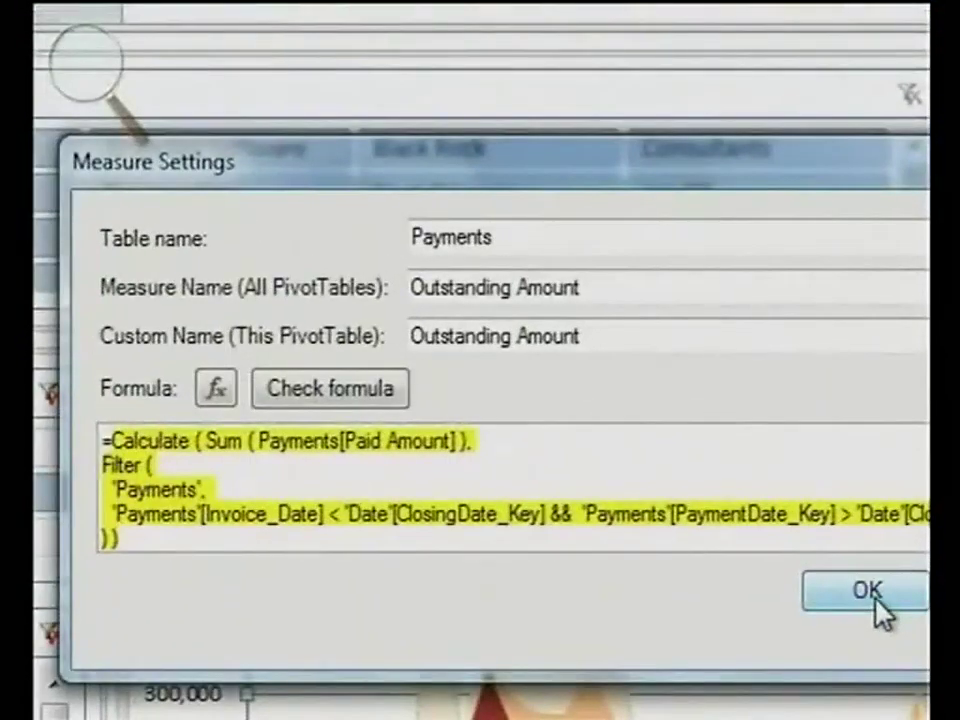
pyautogui.click(866, 592)
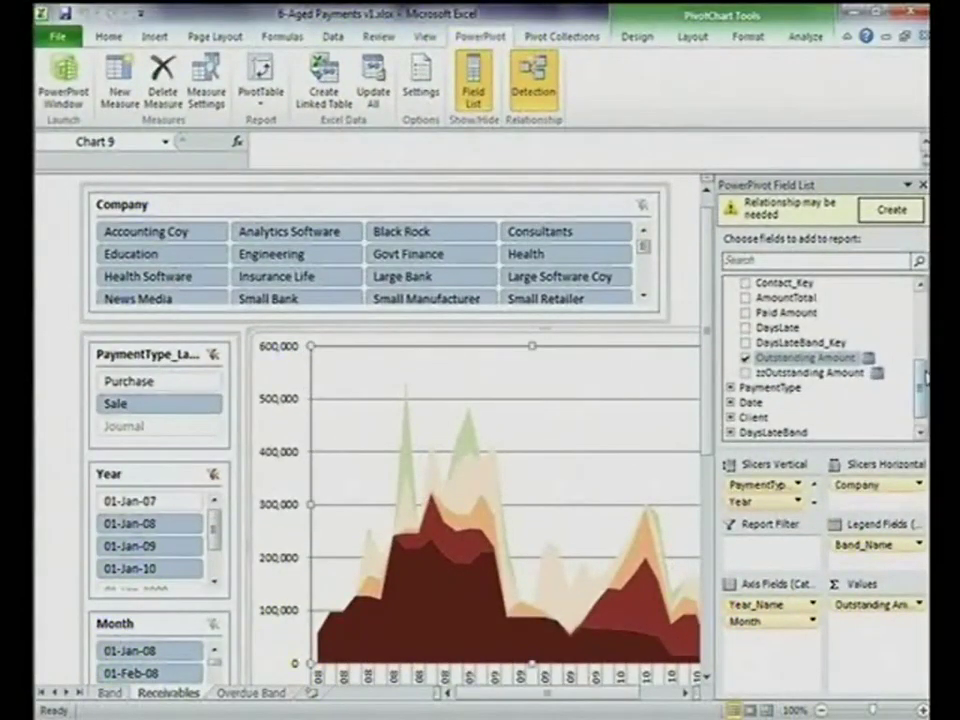
# - Deselect the chart and look over the Receivables area chart and the pivot table beneath it
pyautogui.click(47, 257)
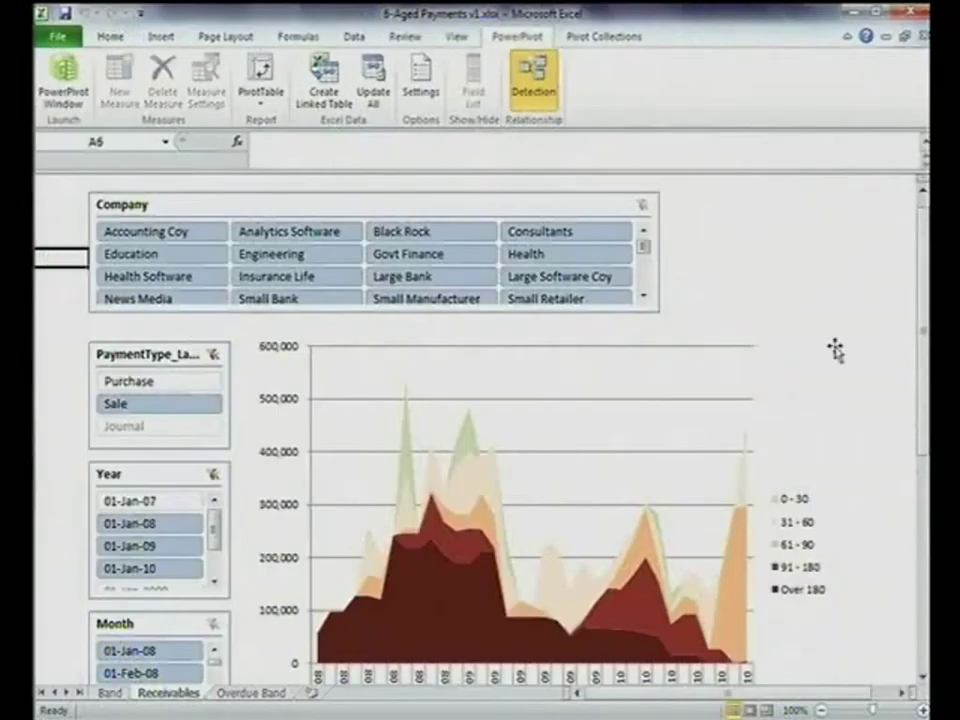
pyautogui.moveTo(922, 335); pyautogui.dragTo(922, 440)
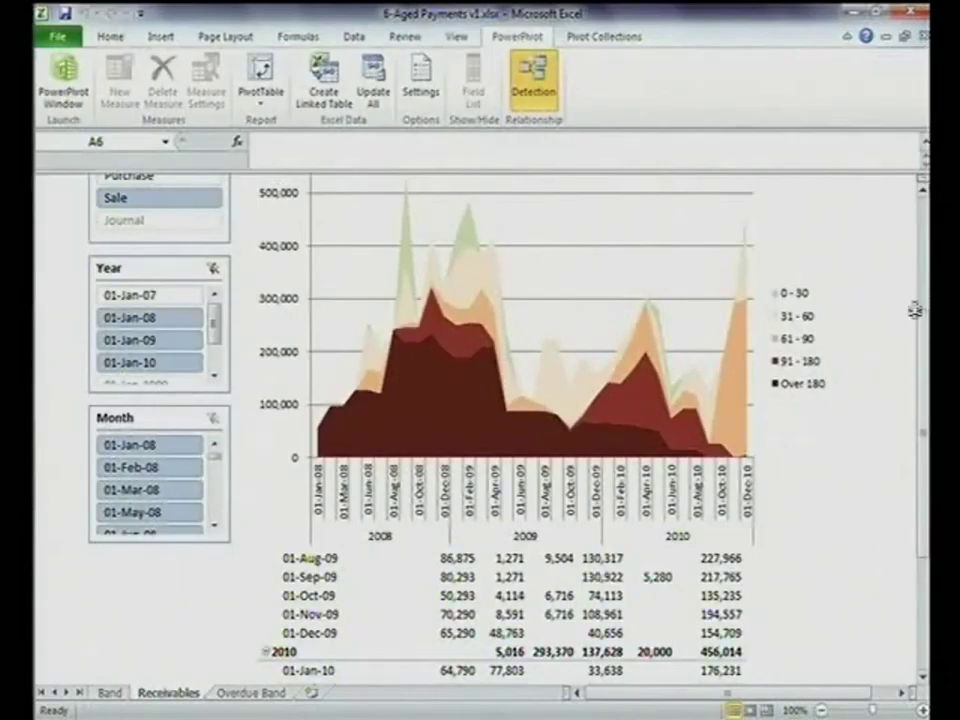
pyautogui.moveTo(915, 310); pyautogui.dragTo(917, 253)
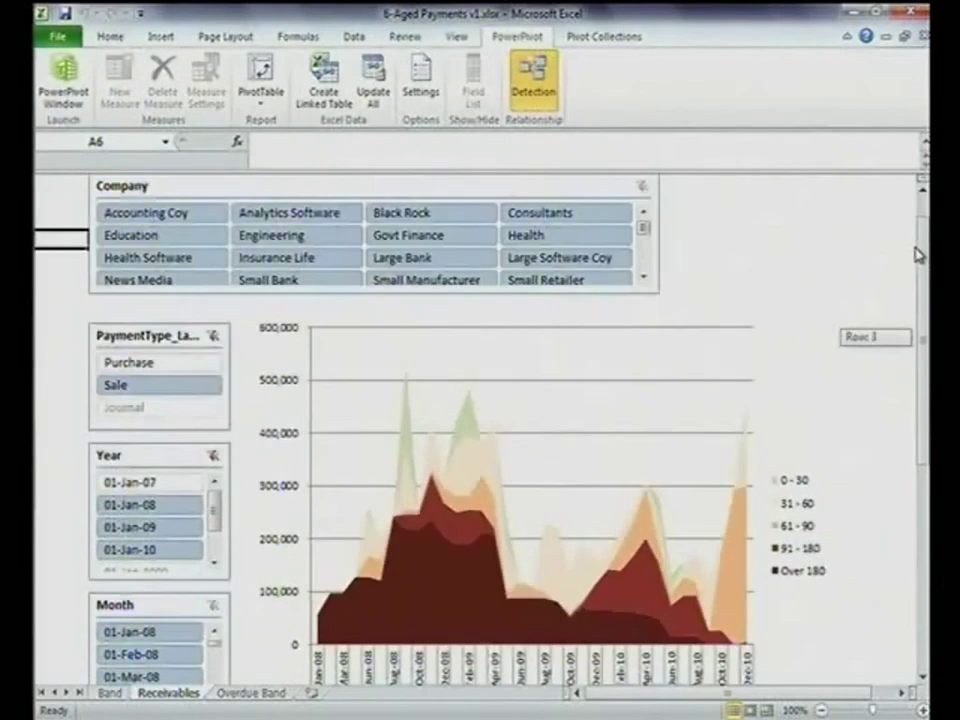
# - Filter the Company slicer to Large Bank, Engineering and Health one at a time to compare the chart, and clear the filter
pyautogui.click(435, 261)
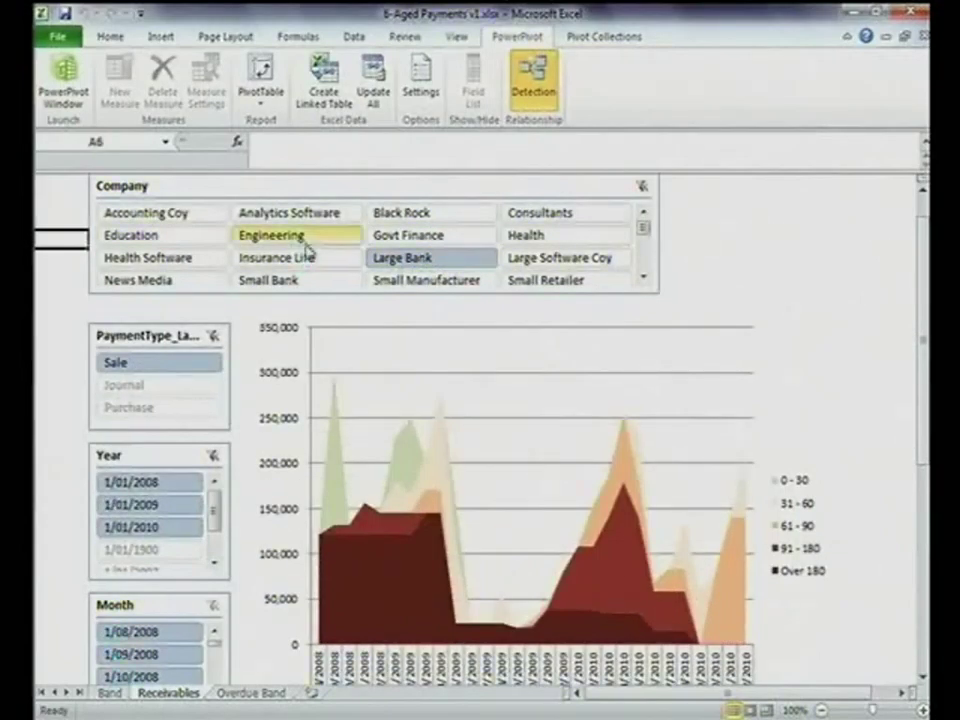
pyautogui.click(292, 237)
pyautogui.click(552, 244)
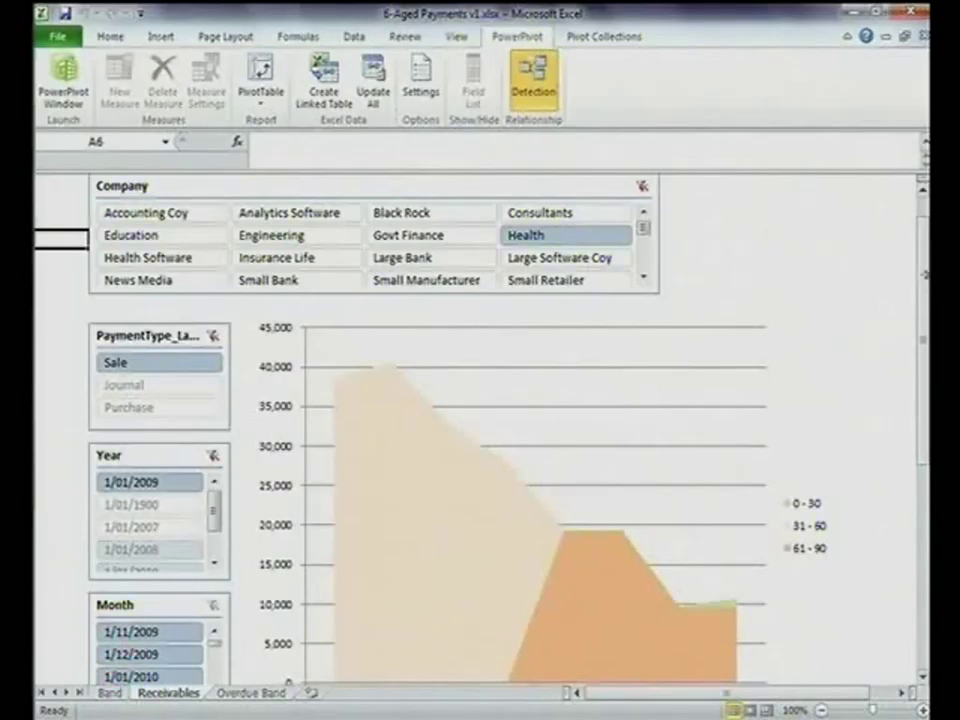
pyautogui.scroll(-5, 793, 283)
pyautogui.scroll(5, 796, 282)
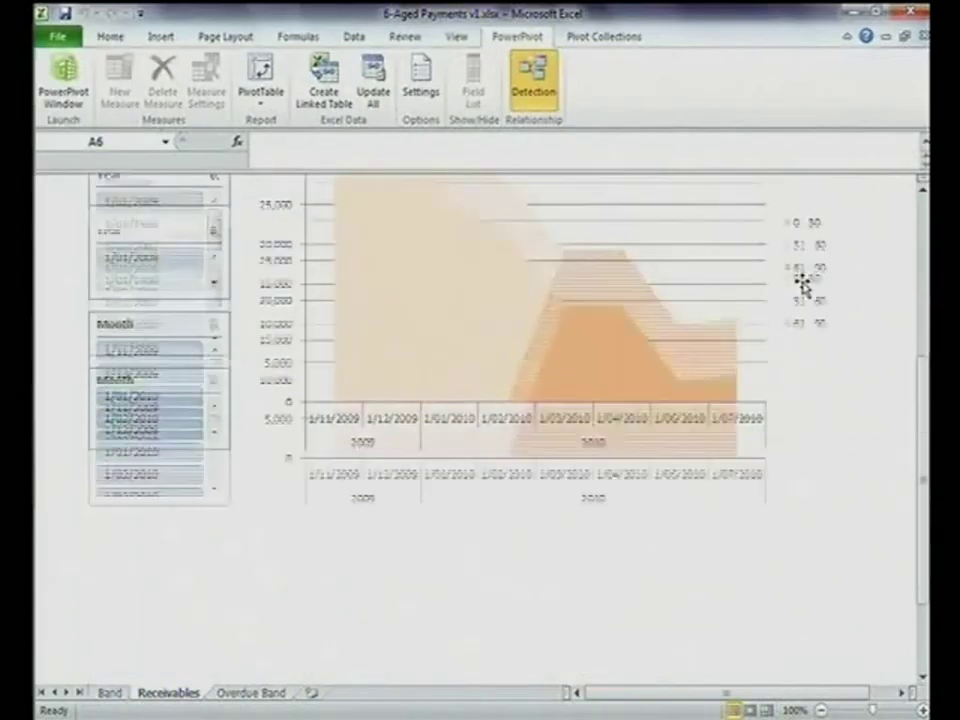
pyautogui.click(644, 224)
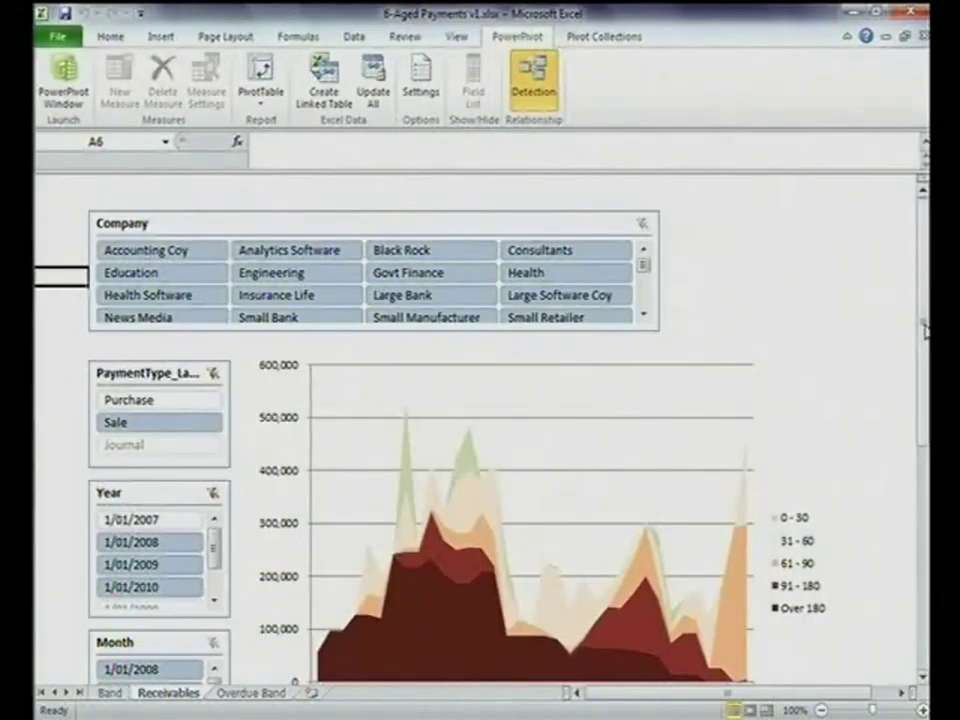
# - Close the Aged Payments workbook without saving the changes
pyautogui.scroll(-2, 850, 320)
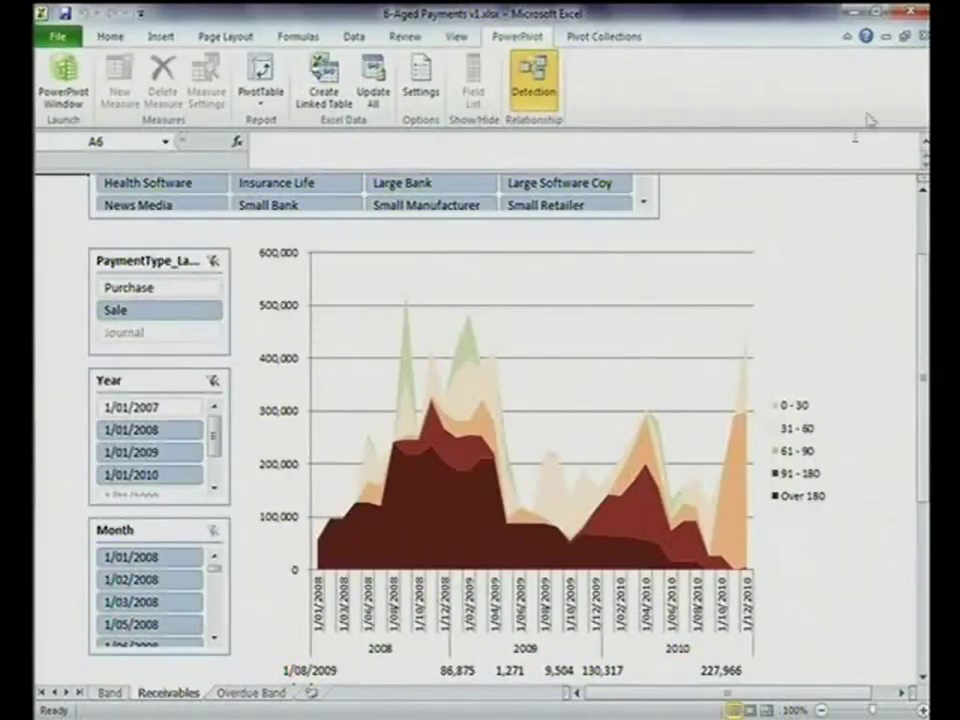
pyautogui.hotkey('alt', 'F4')
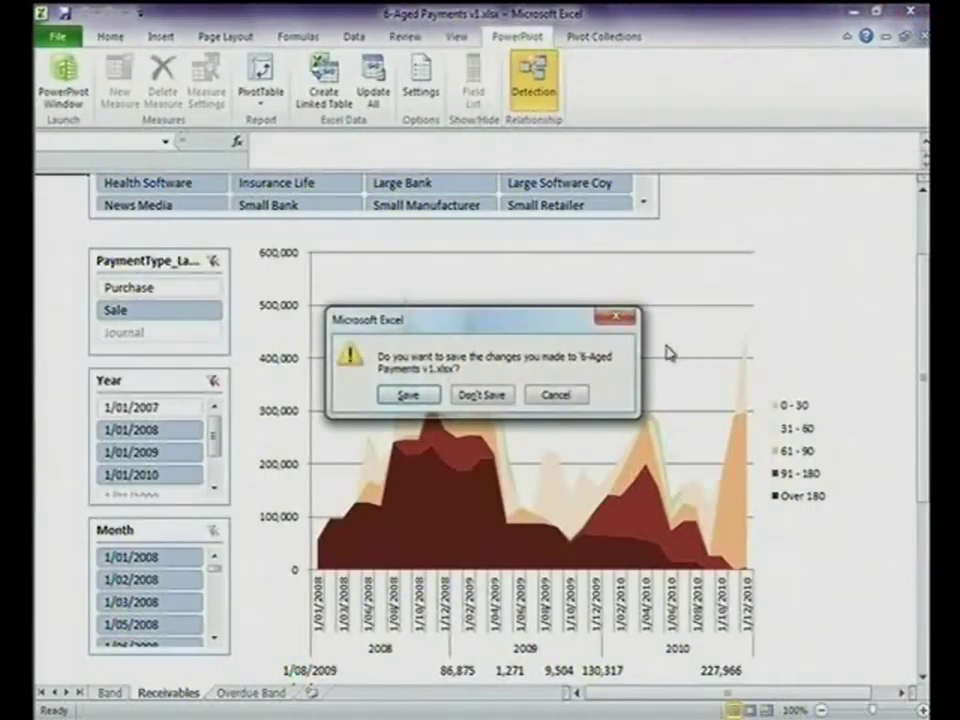
pyautogui.click(482, 394)
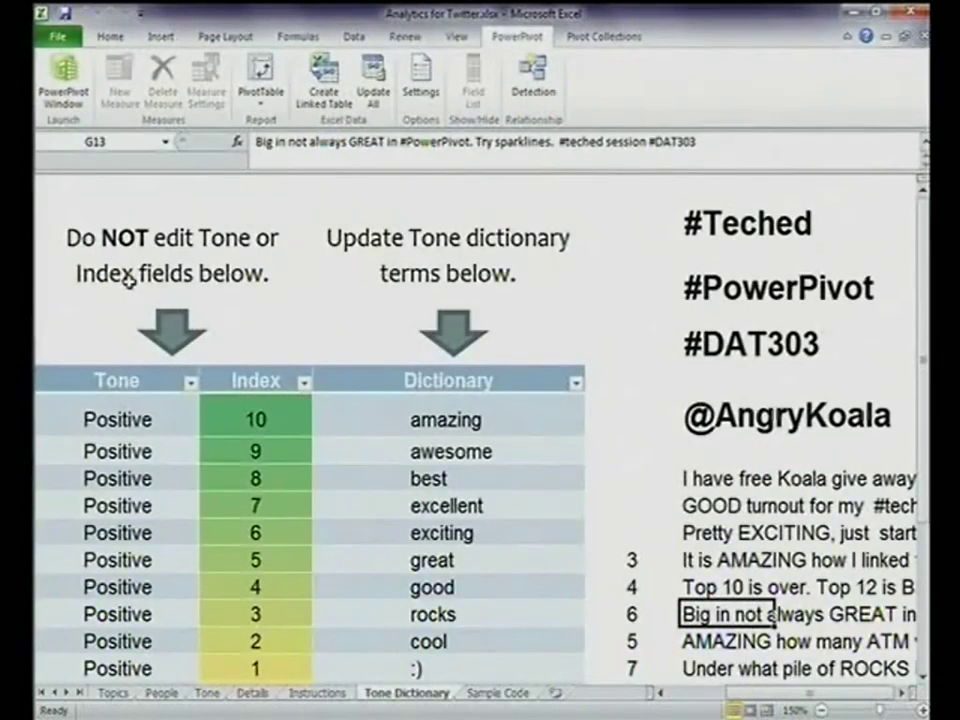
# - Switch to the DAT303_Paisley.pptx presentation in PowerPoint and resume its slide show past the "6 Aged Payments?" title slide
pyautogui.press('super')
pyautogui.press('Escape')
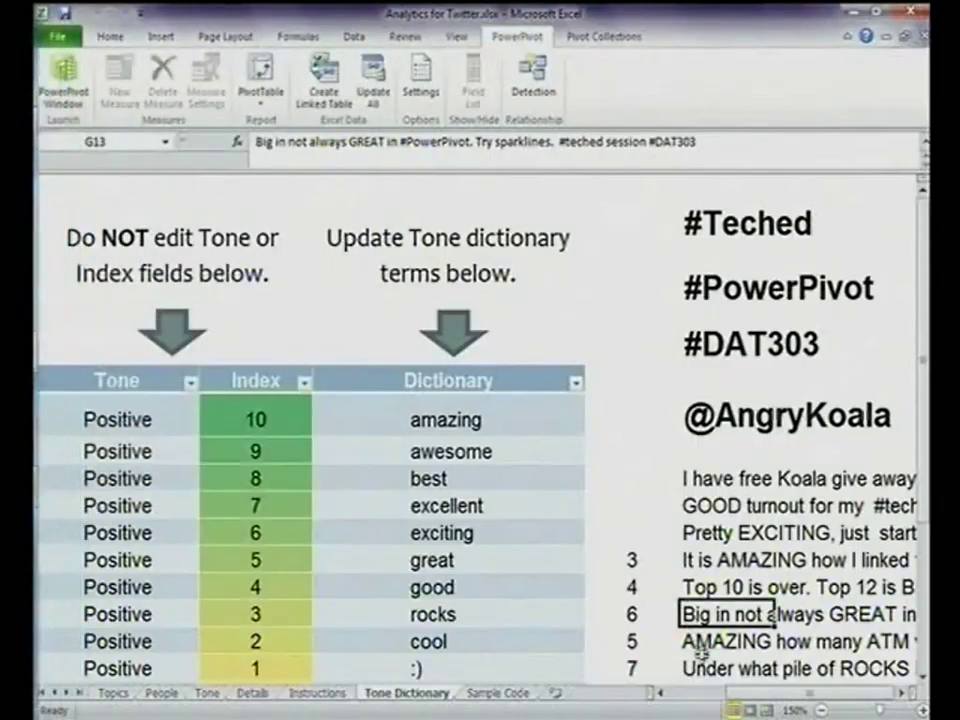
pyautogui.press('super+Tab')
pyautogui.press('super+Tab')
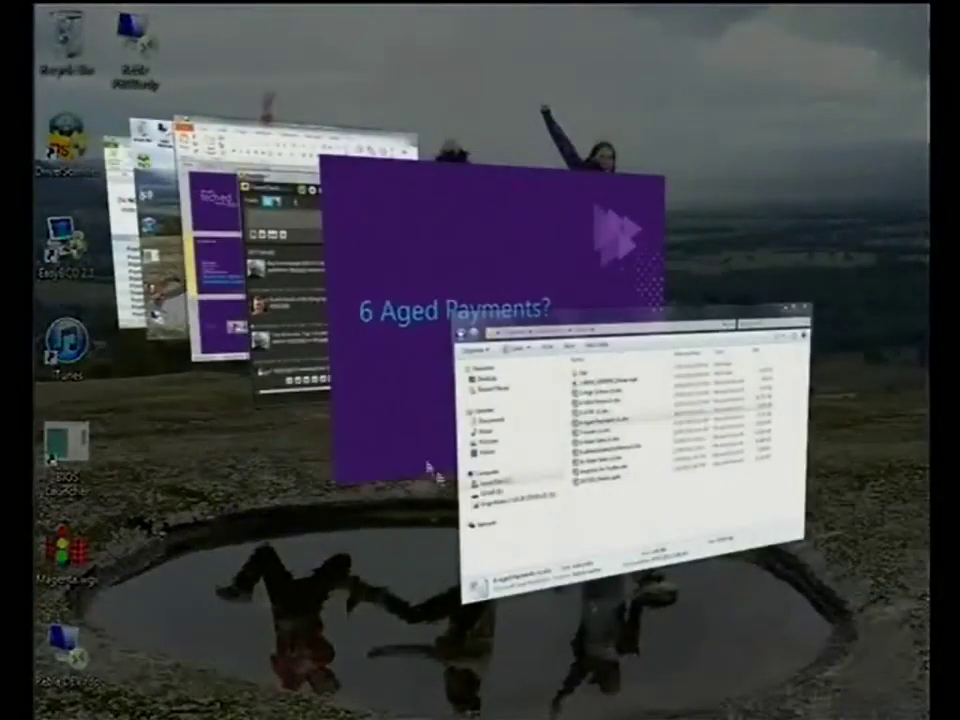
pyautogui.hotkey('alt', 'Tab')
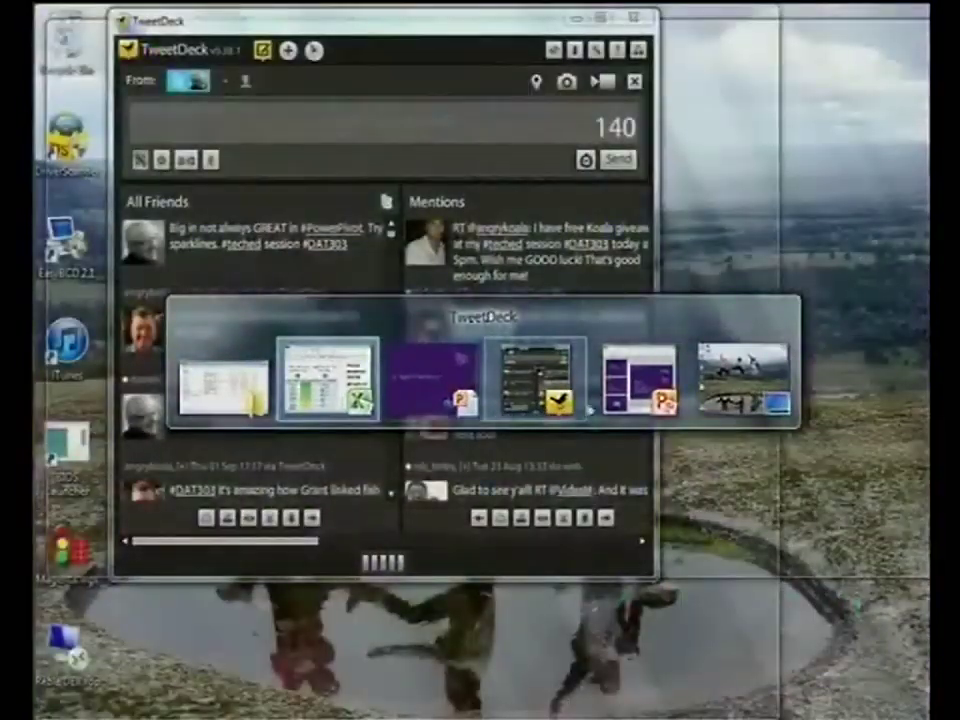
pyautogui.moveTo(617, 410)
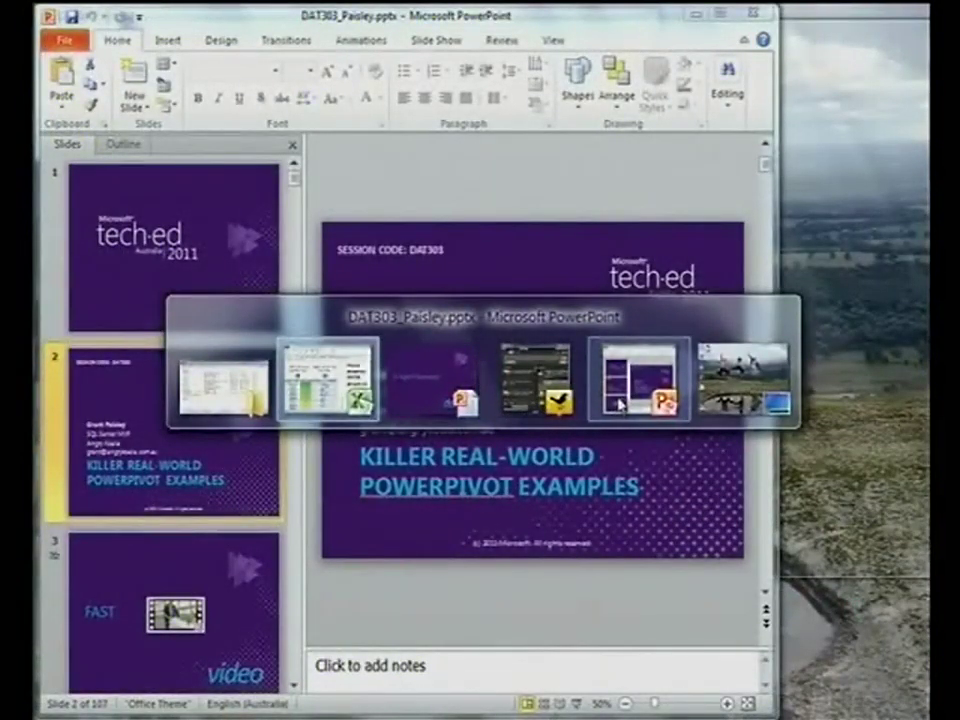
pyautogui.click(617, 410)
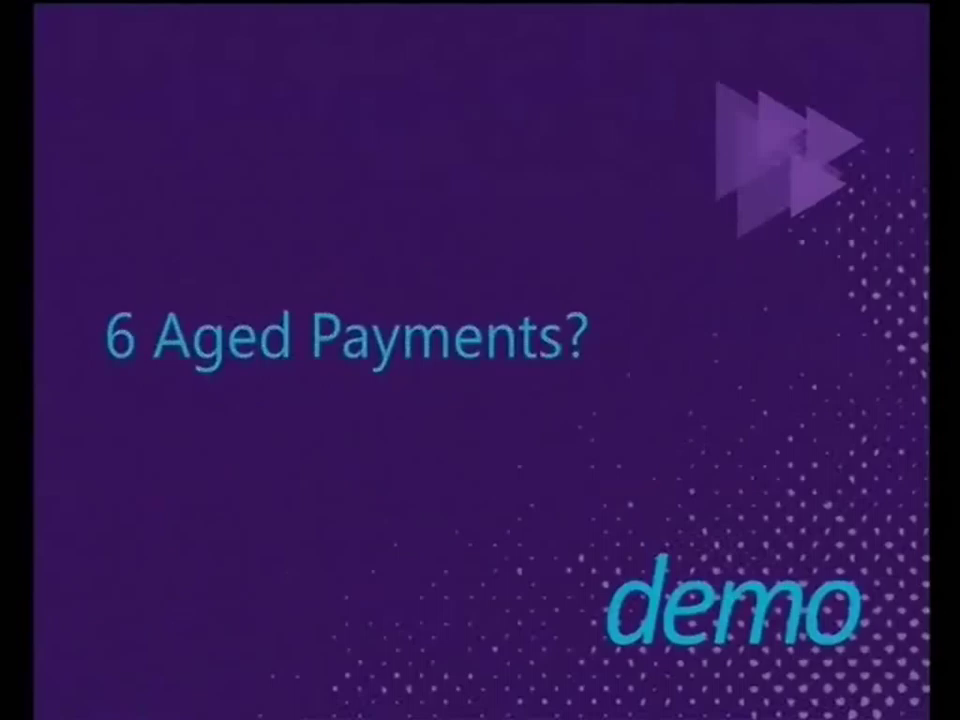
pyautogui.click(580, 703)
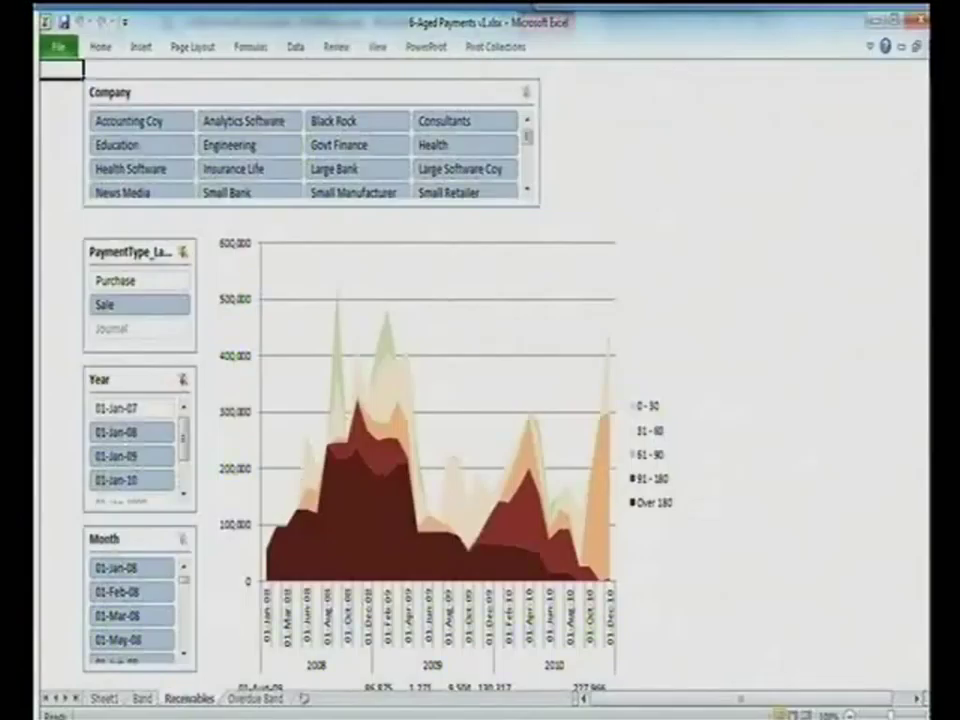
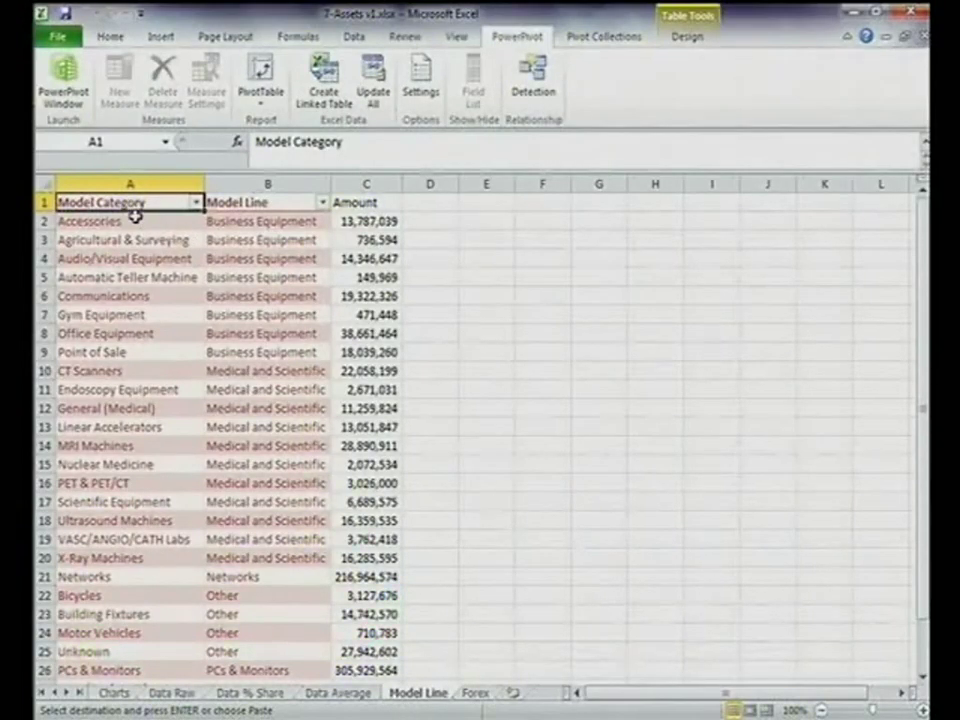
# - In the Assets workbook, examine how each Model Category is assigned to a Model Line on the Model Line sheet
pyautogui.moveTo(133, 218); pyautogui.dragTo(160, 560)
pyautogui.click(242, 258)
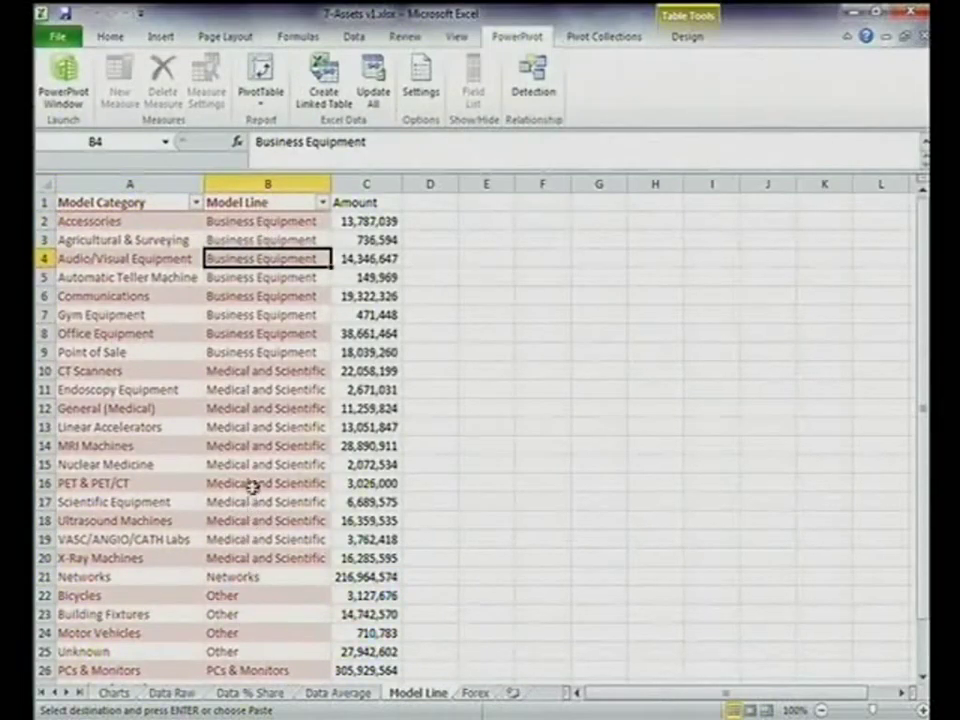
# - Open the Charts sheet, collapse the ribbon, and examine the Total $, Average $, Relative $ and % Share charts
pyautogui.click(113, 693)
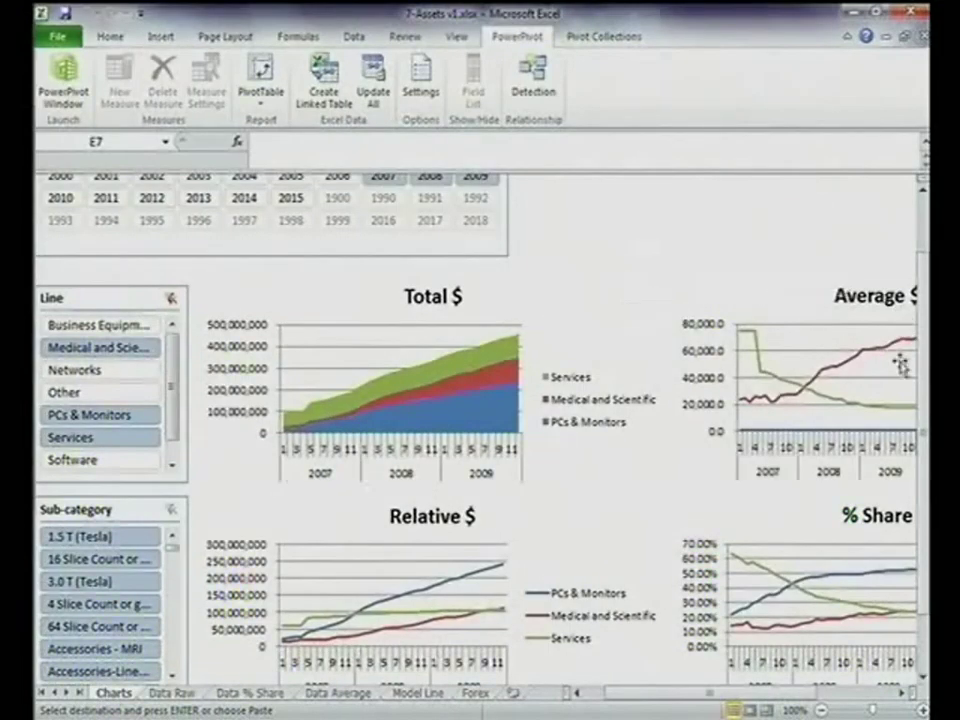
pyautogui.click(848, 35)
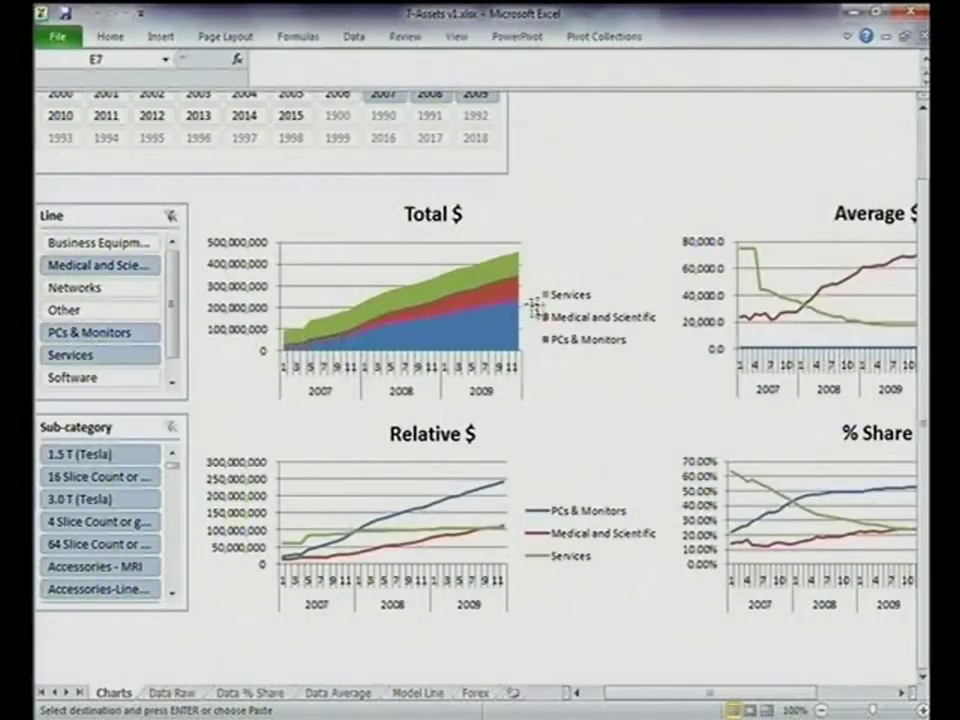
pyautogui.click(903, 692)
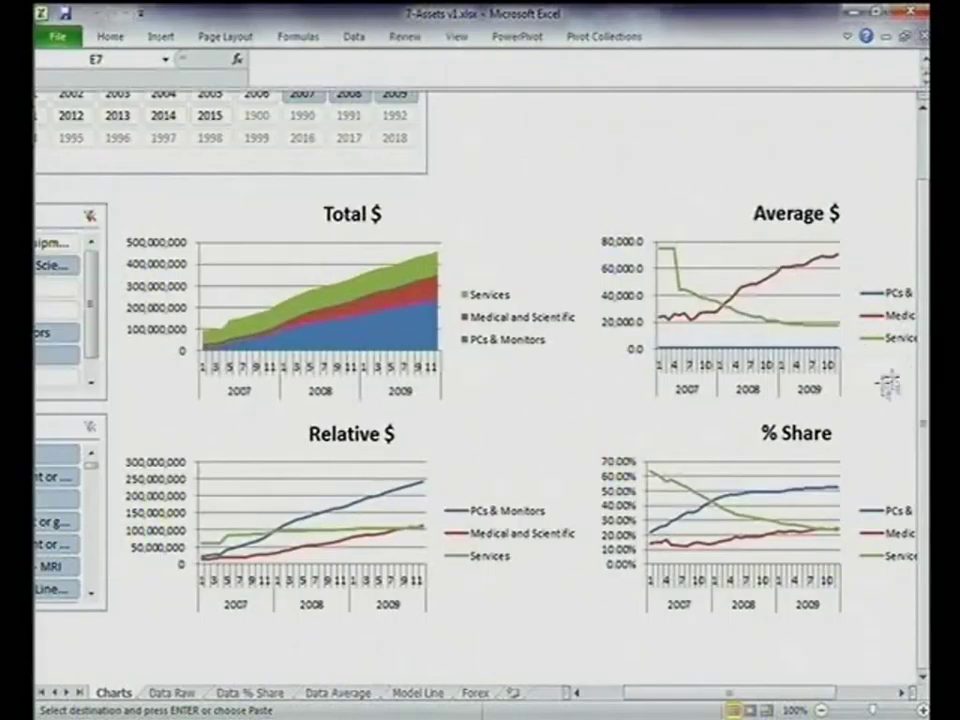
pyautogui.click(903, 692)
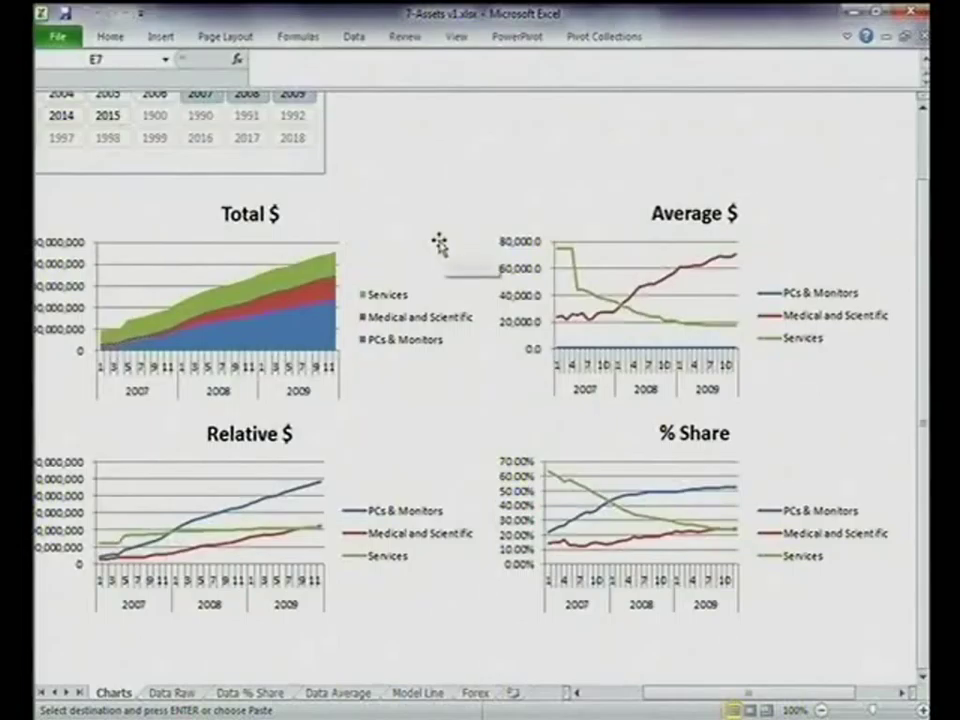
pyautogui.moveTo(35, 404)
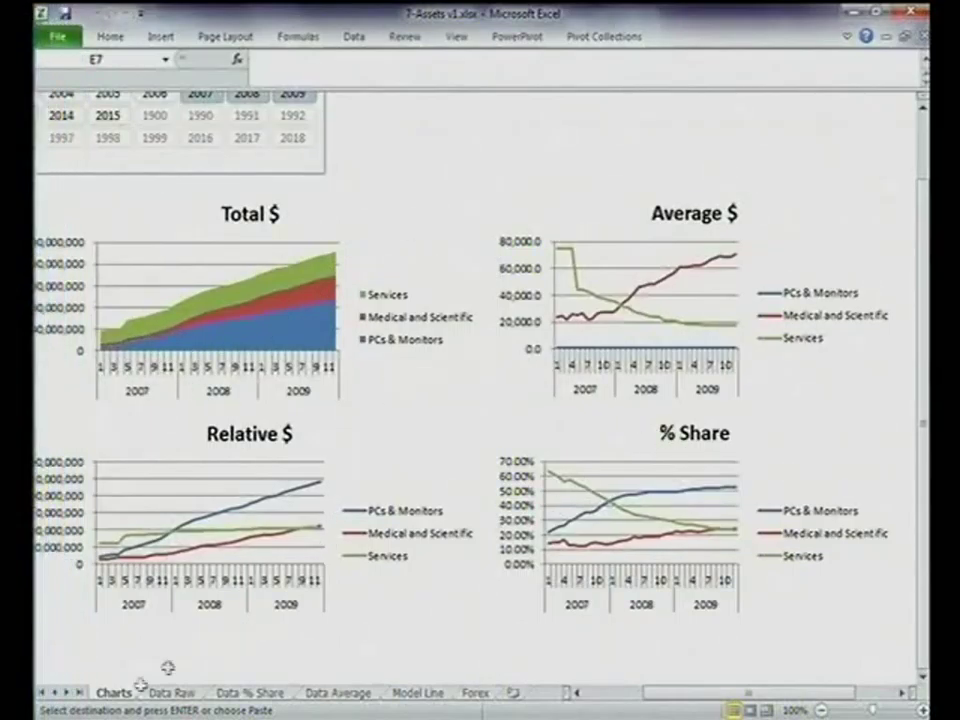
pyautogui.hscroll(-3, 623, 703)
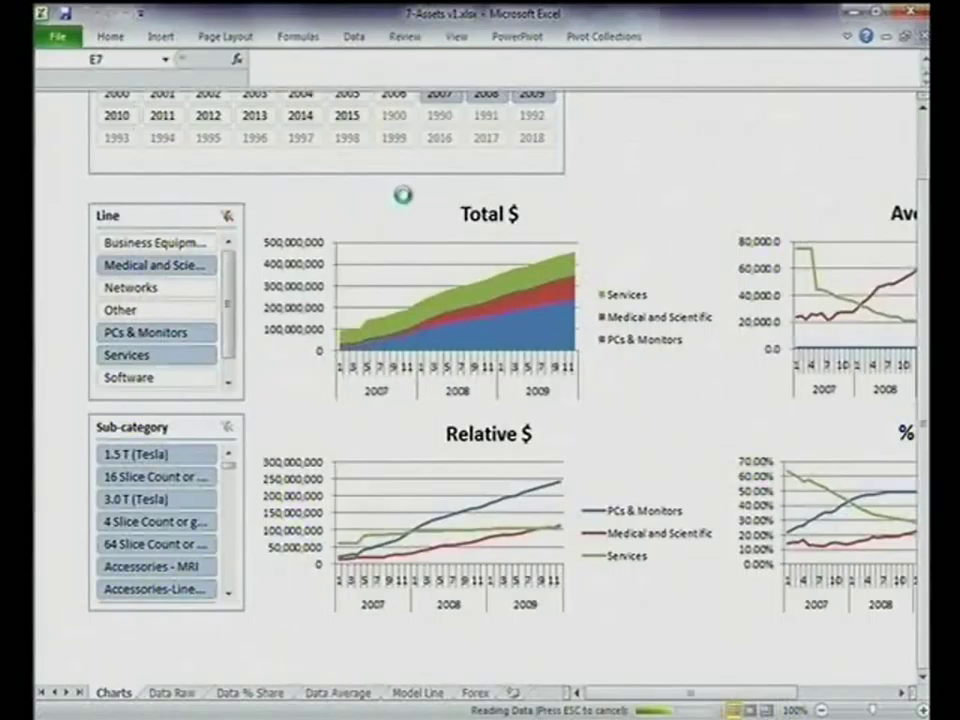
# - Close the Assets workbook without saving its changes and return to the DAT303_Paisley.pptx slide show in PowerPoint
pyautogui.hotkey('ctrl', 'c')
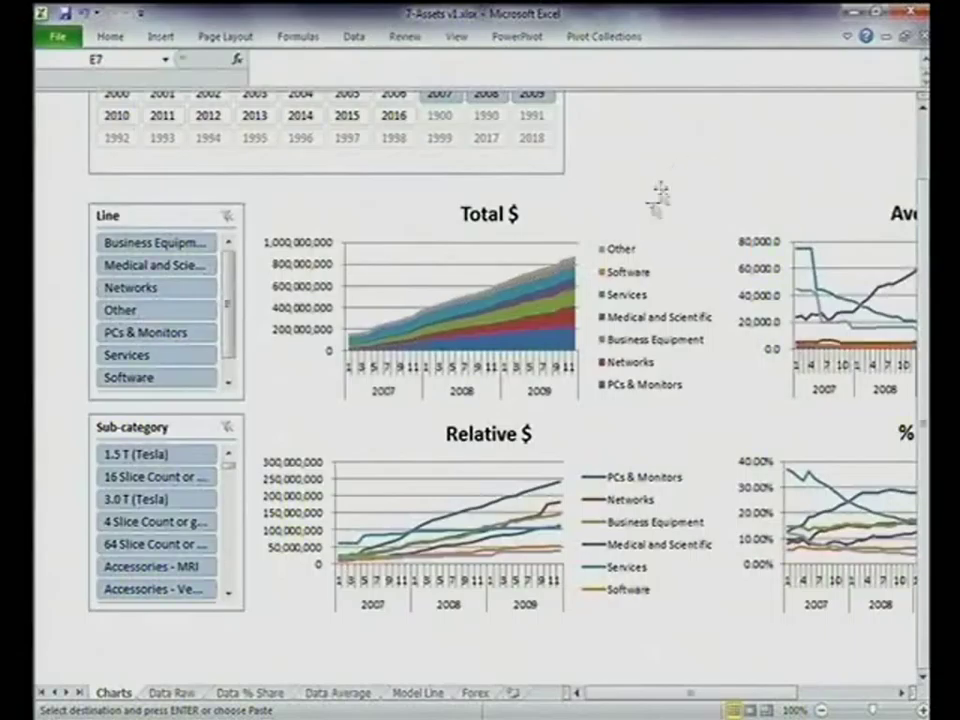
pyautogui.hotkey('ctrl', 'w')
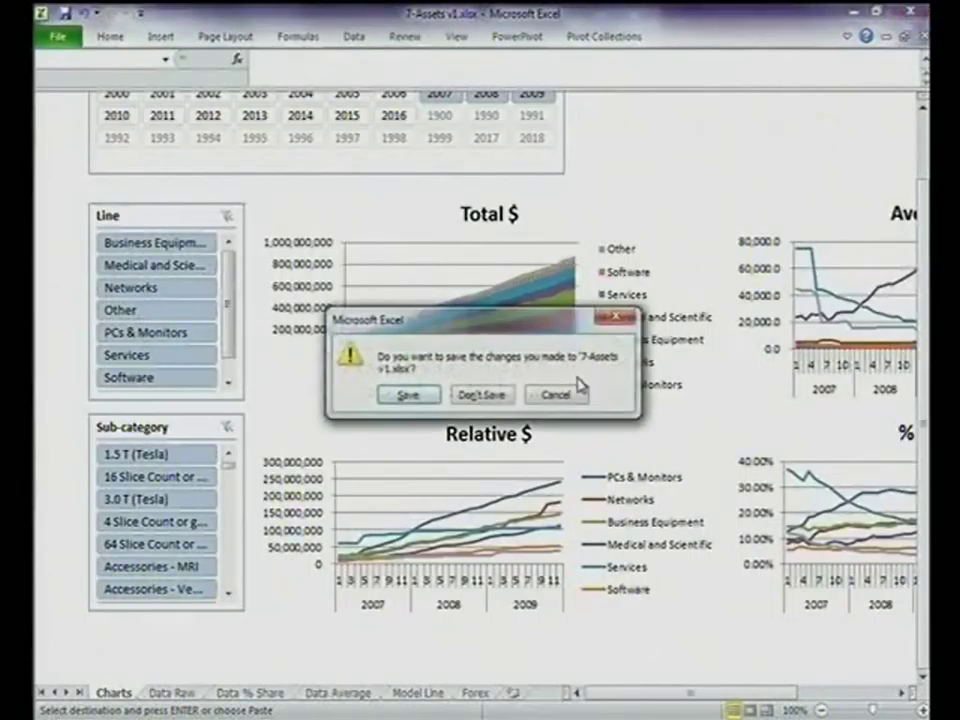
pyautogui.click(481, 396)
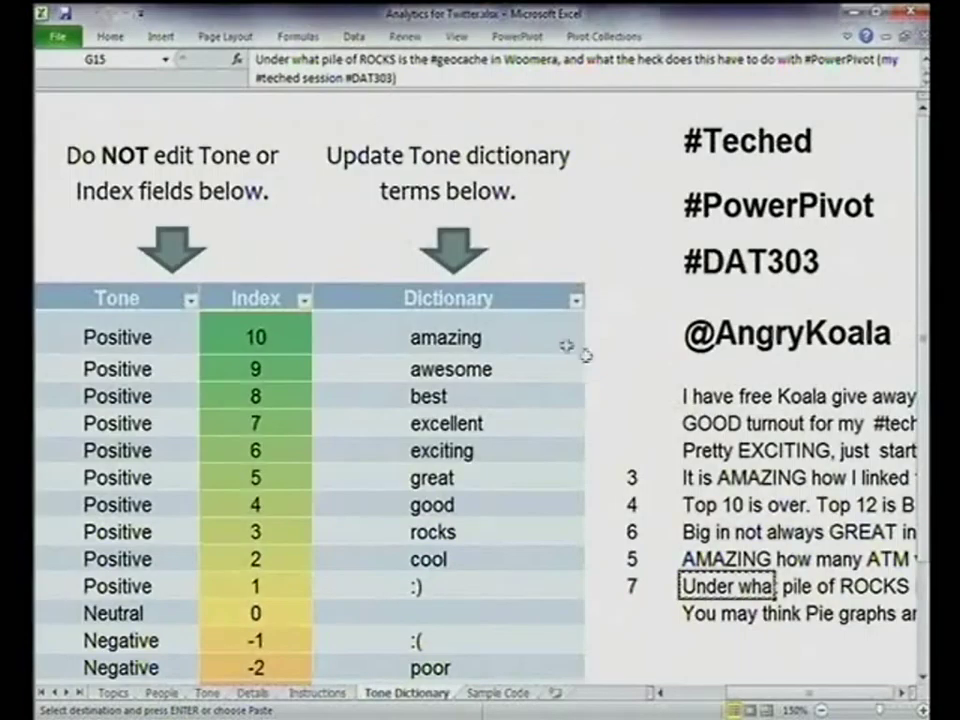
pyautogui.hotkey('alt', 'Tab')
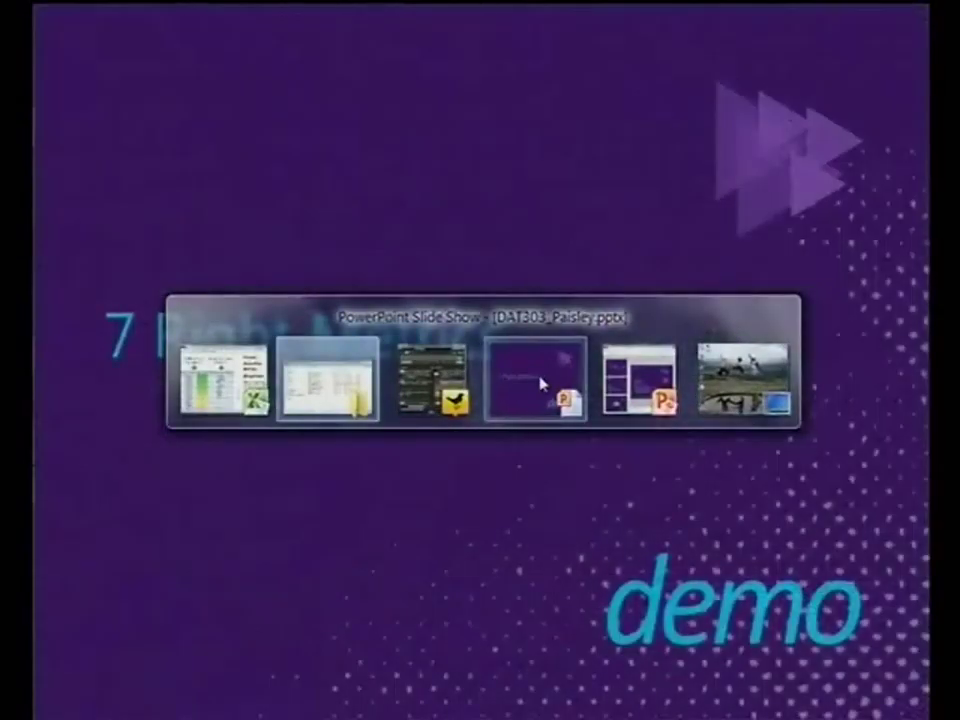
pyautogui.click(540, 388)
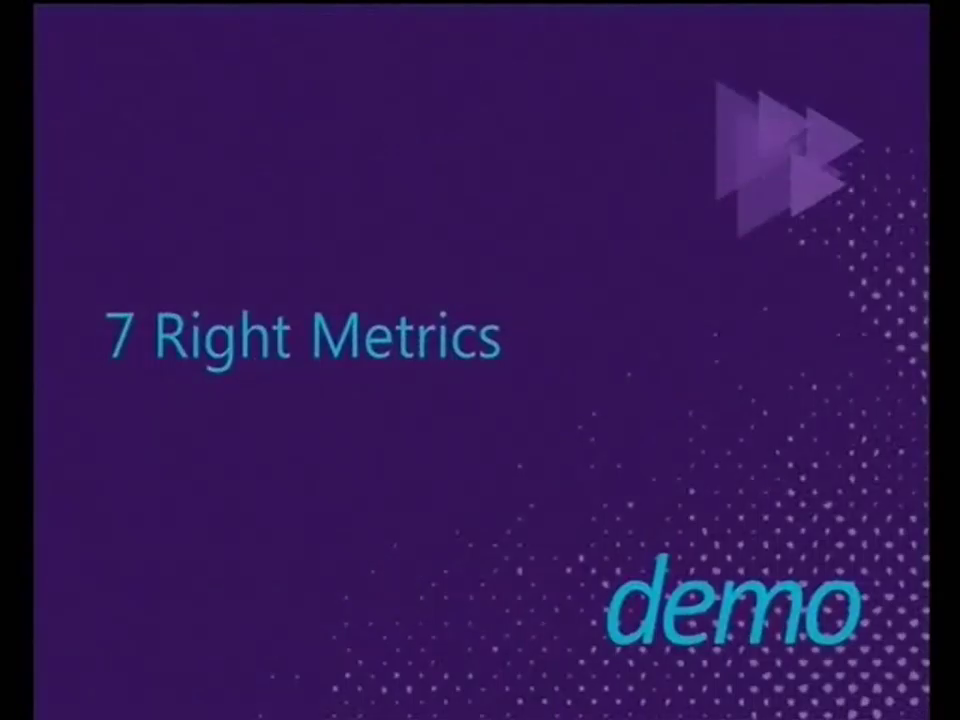
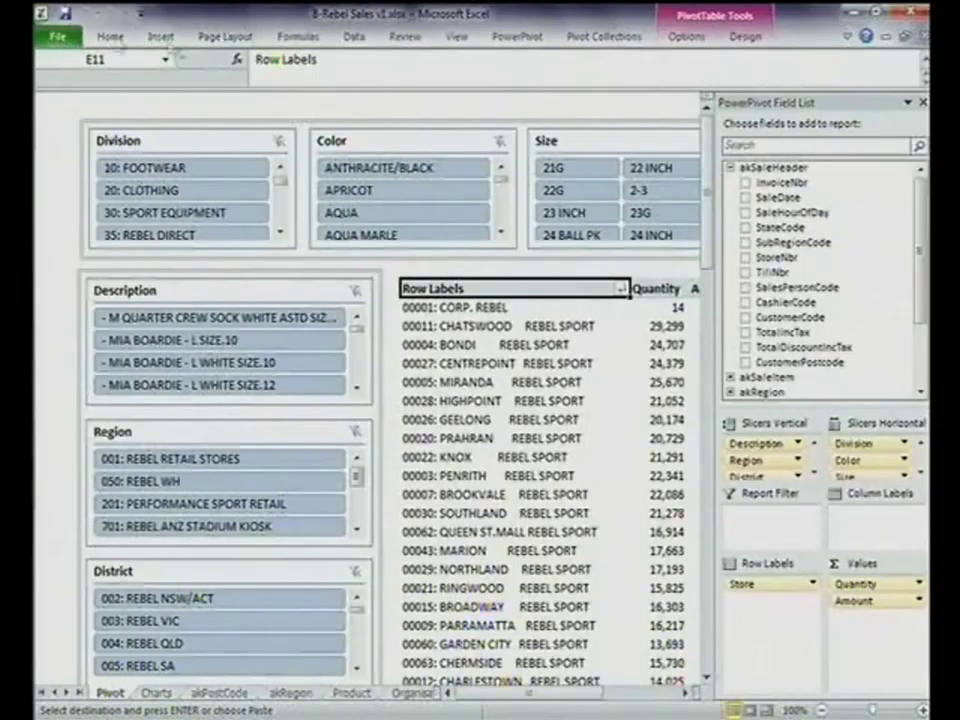
# - In the 8-Rebel Sales v1 workbook, examine the akSaleHeader and akSaleItem tables in the PowerPivot window and the store rows on the Pivot sheet
pyautogui.click(522, 37)
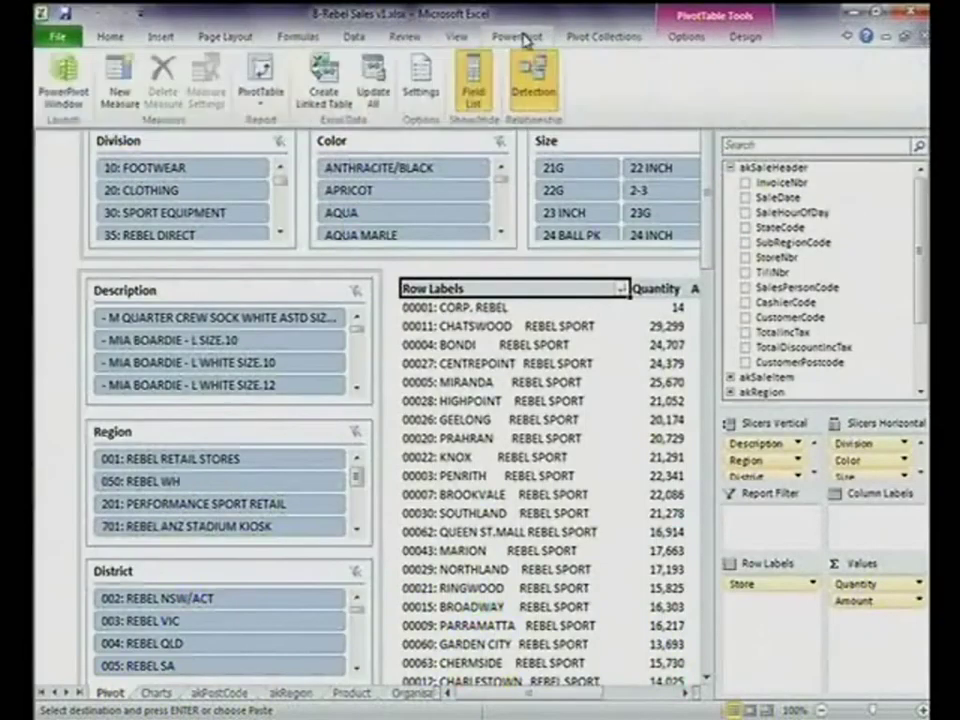
pyautogui.click(62, 88)
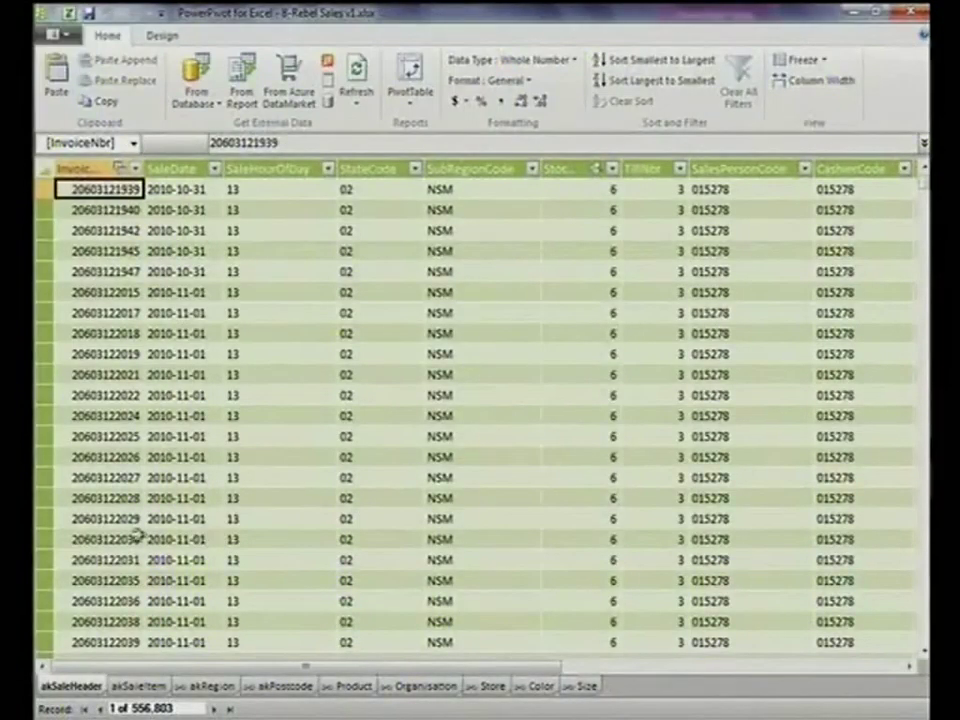
pyautogui.click(143, 686)
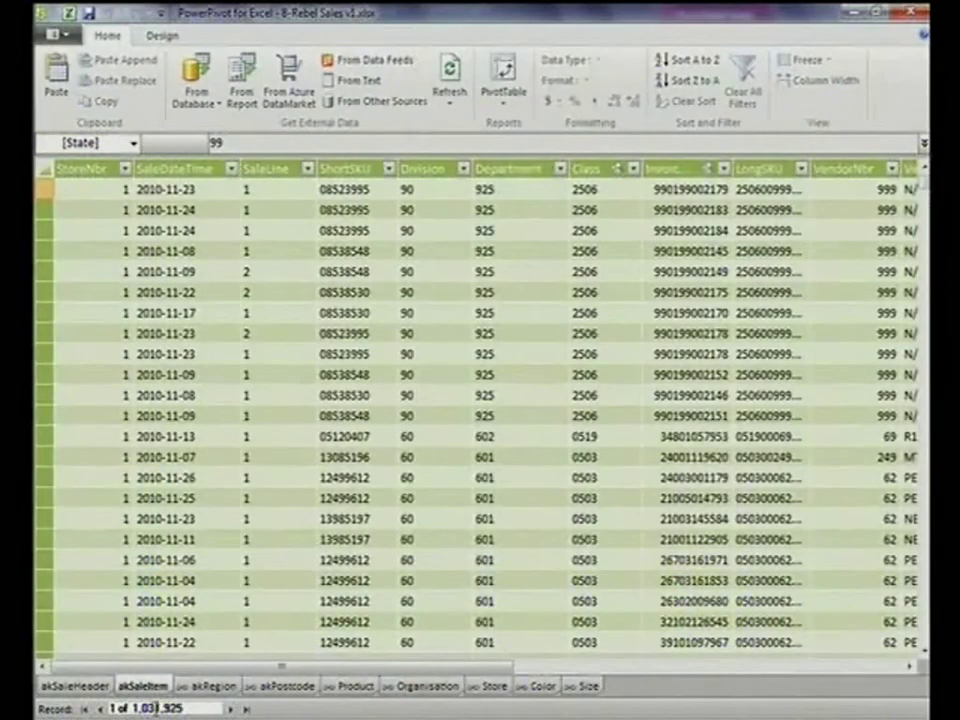
pyautogui.click(102, 690)
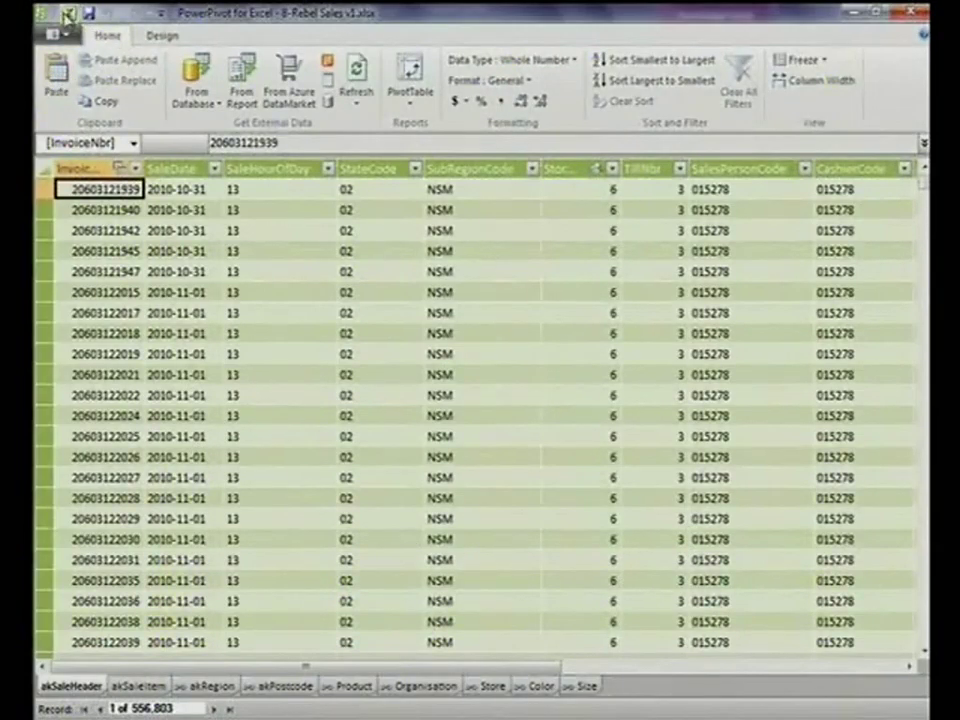
pyautogui.click(66, 14)
pyautogui.click(440, 326)
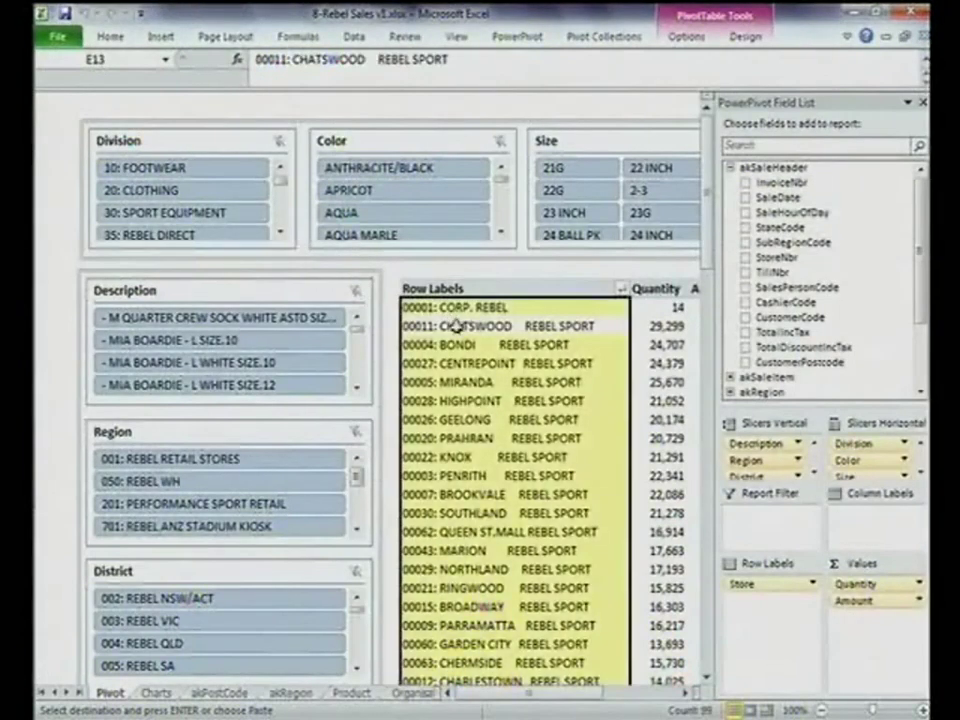
pyautogui.click(470, 344)
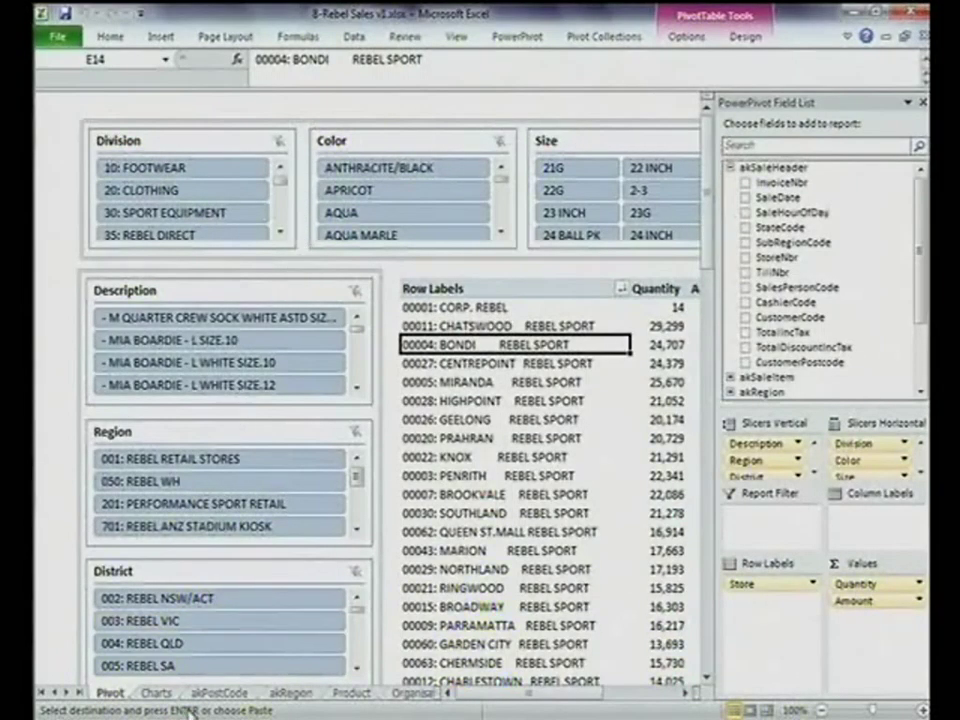
# - Examine how postcodes map to RegionID on the akPostCode sheet and how regions are classified on the akRegion sheet
pyautogui.click(222, 694)
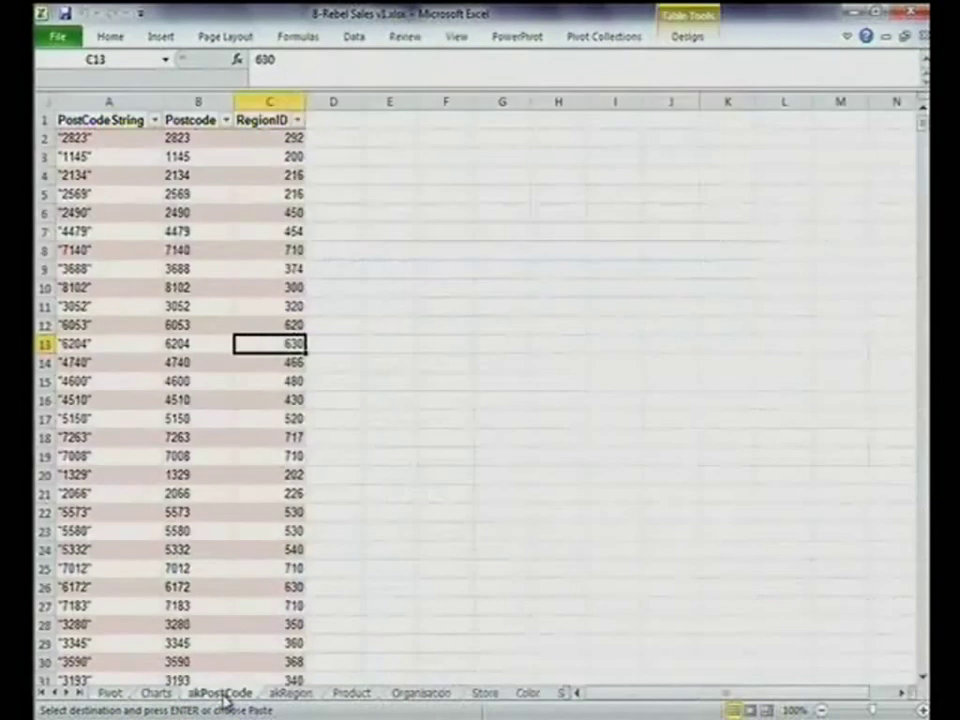
pyautogui.click(109, 306)
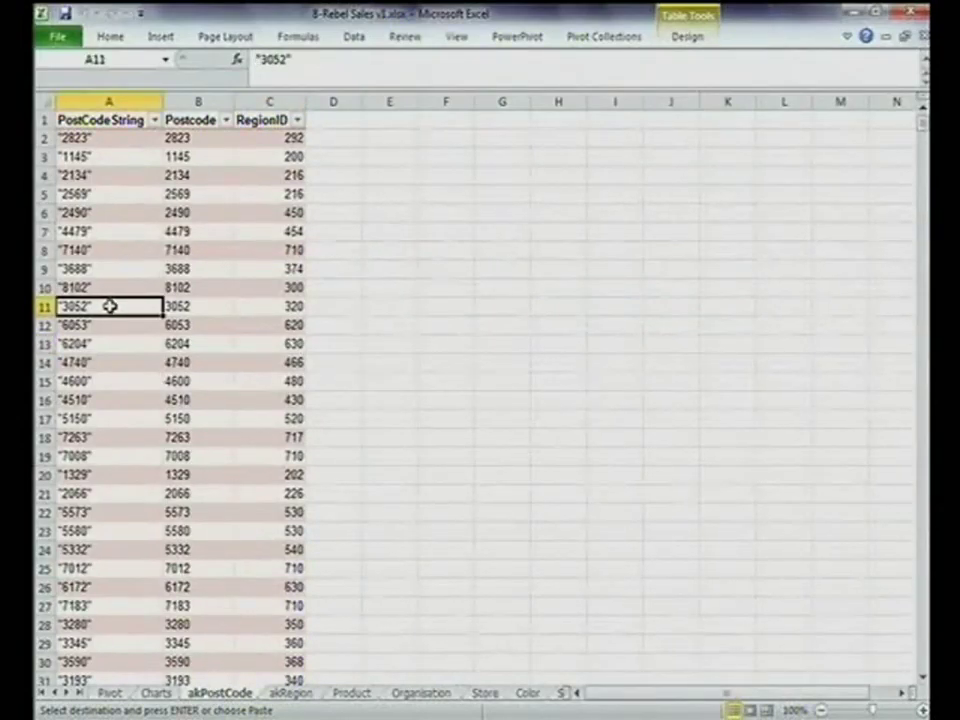
pyautogui.click(127, 282)
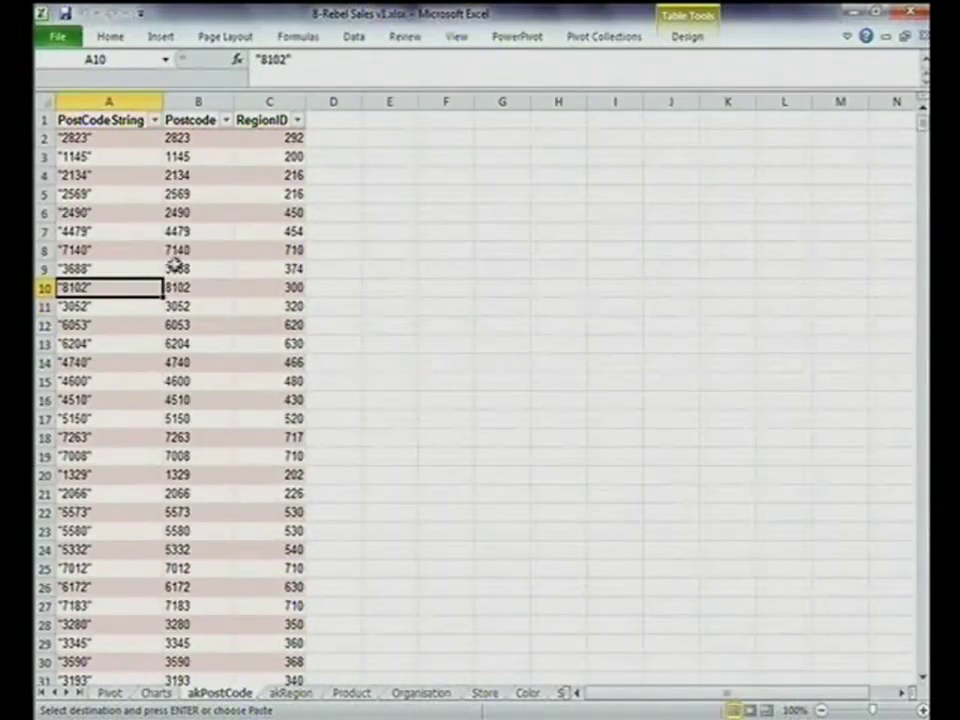
pyautogui.click(272, 287)
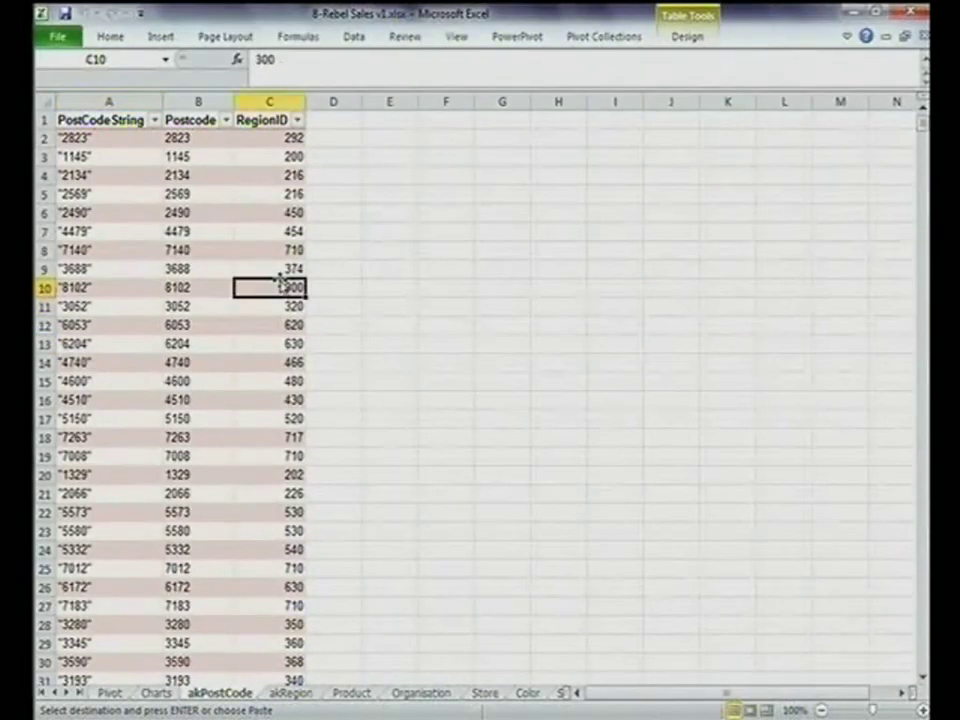
pyautogui.click(289, 693)
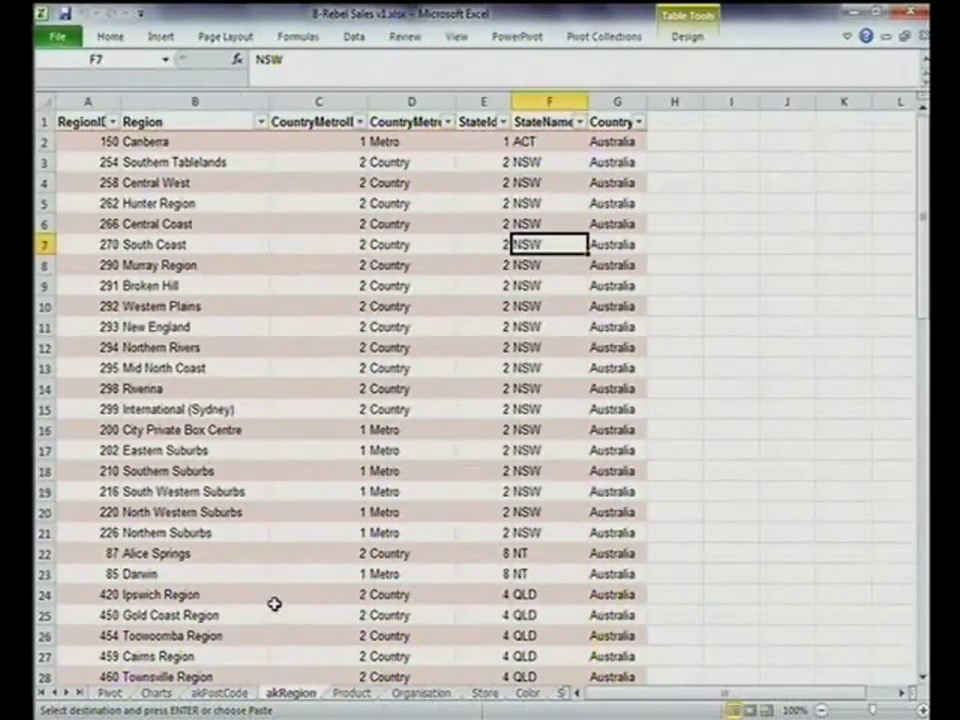
# - Open the Charts sheet and examine the sales charts, magnifying the Store chart's Metro and Country legend
pyautogui.click(155, 692)
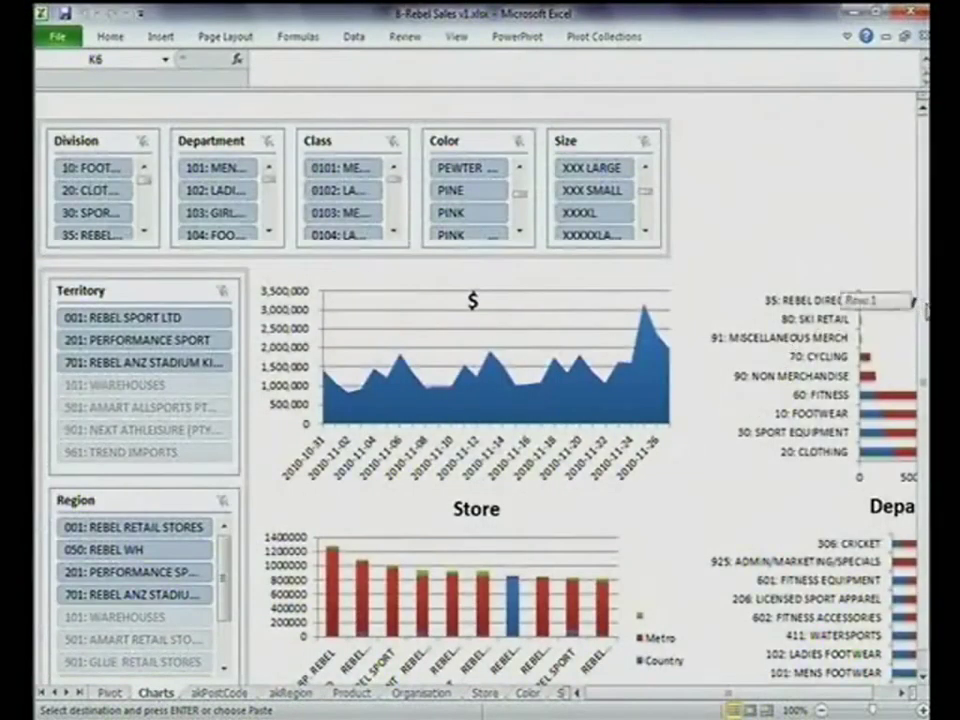
pyautogui.scroll(-1, 918, 305)
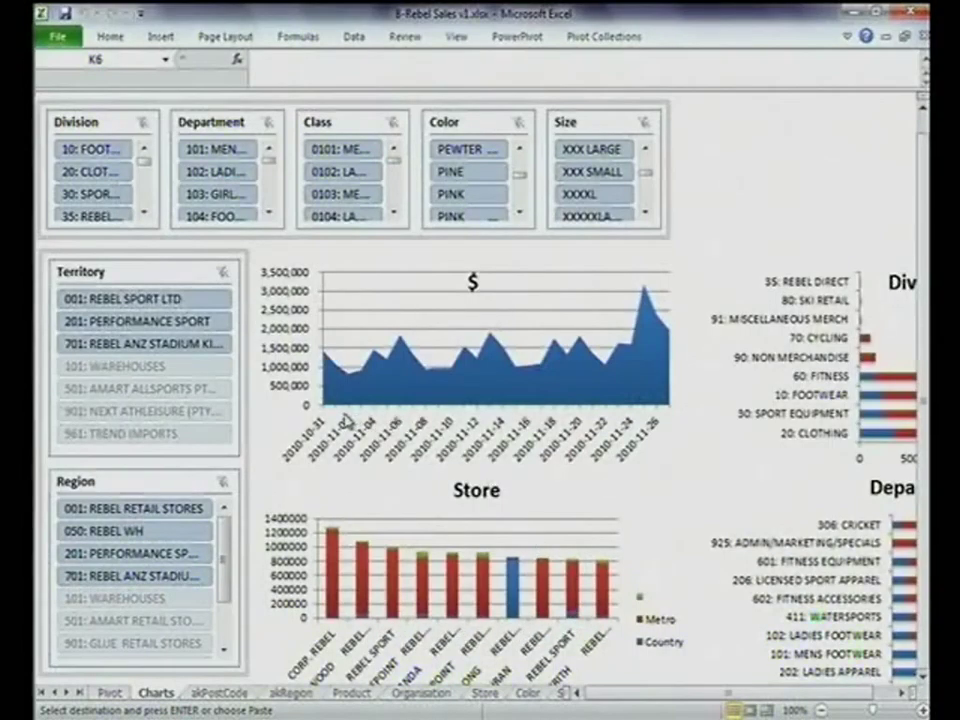
pyautogui.moveTo(822, 690); pyautogui.dragTo(830, 690)
pyautogui.press('super+plus')
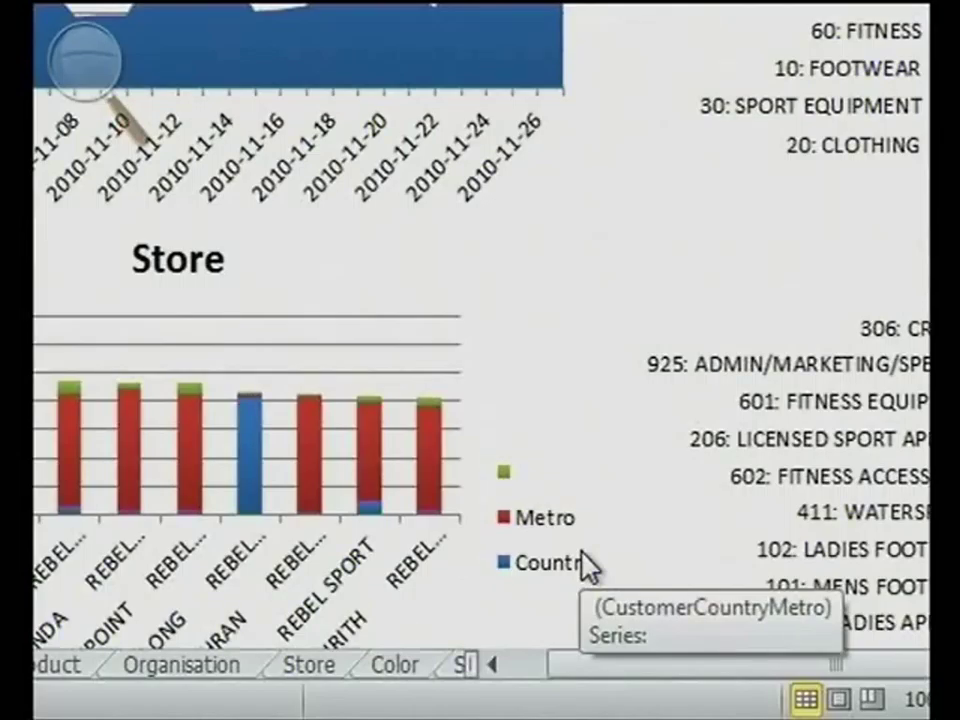
pyautogui.click(718, 461)
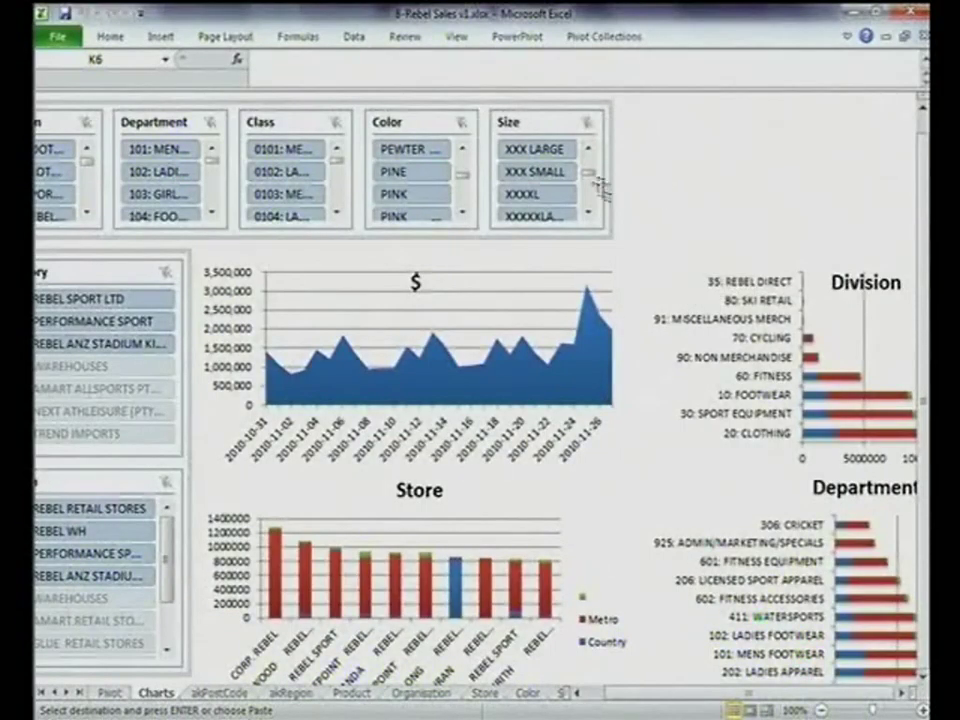
# - Filter the charts by size XXXXL, clear that filter, and filter them by the color PINK
pyautogui.click(528, 199)
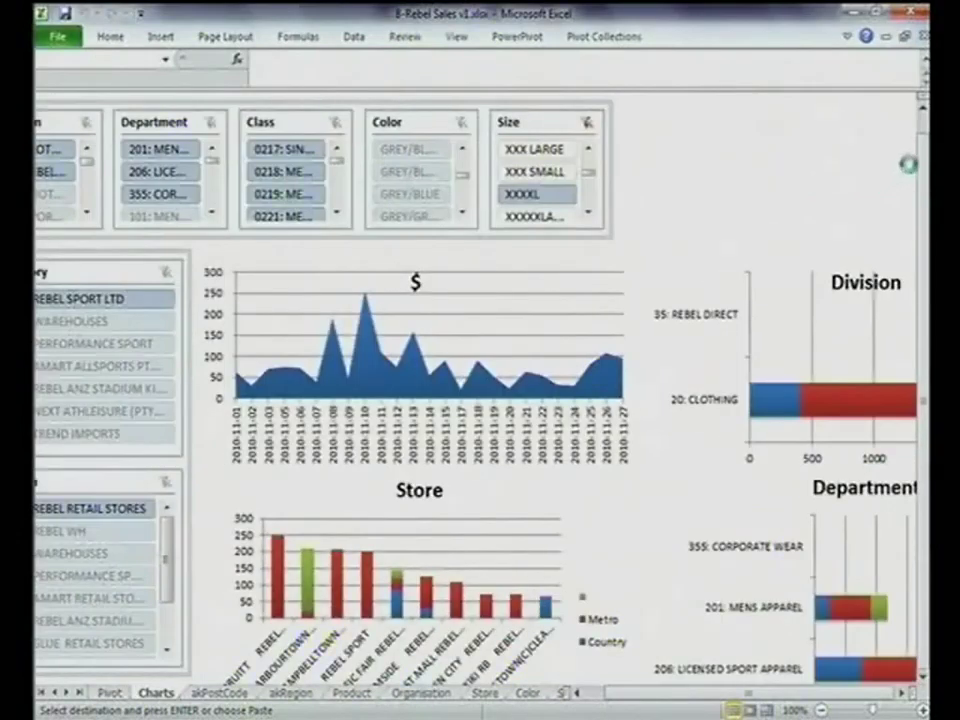
pyautogui.press('super+plus')
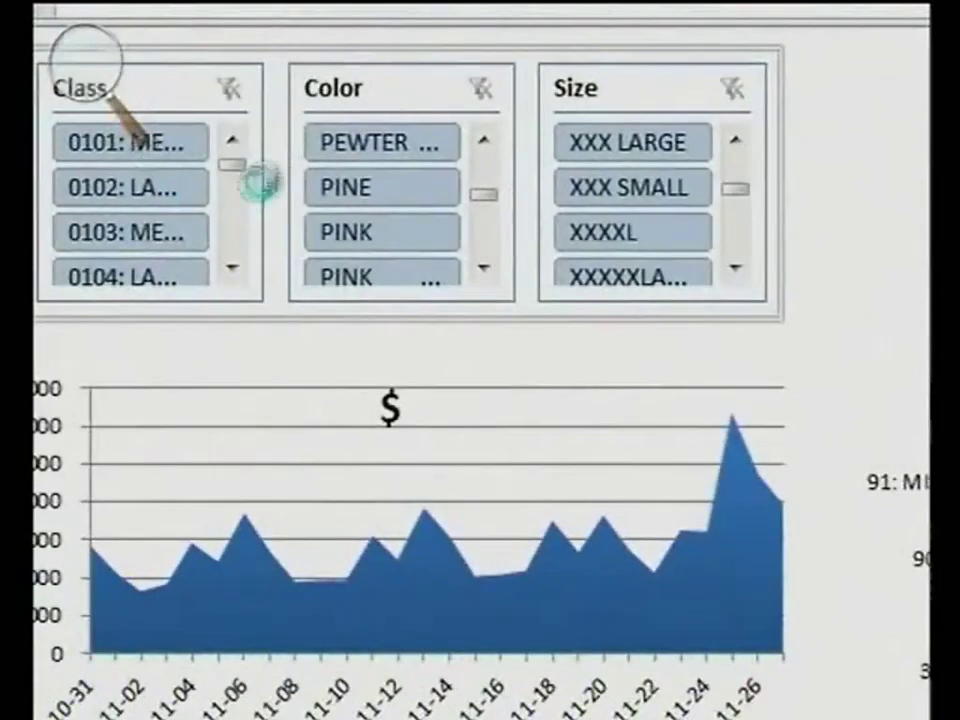
pyautogui.click(397, 232)
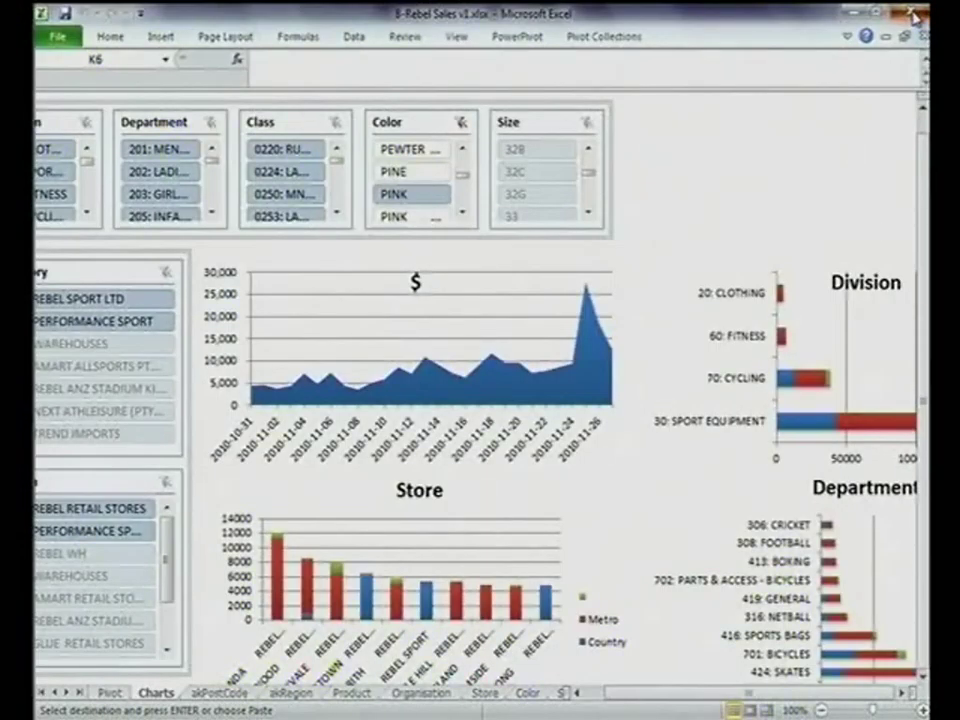
# - Close the 8-Rebel Sales v1 workbook without saving the changes
pyautogui.click(910, 12)
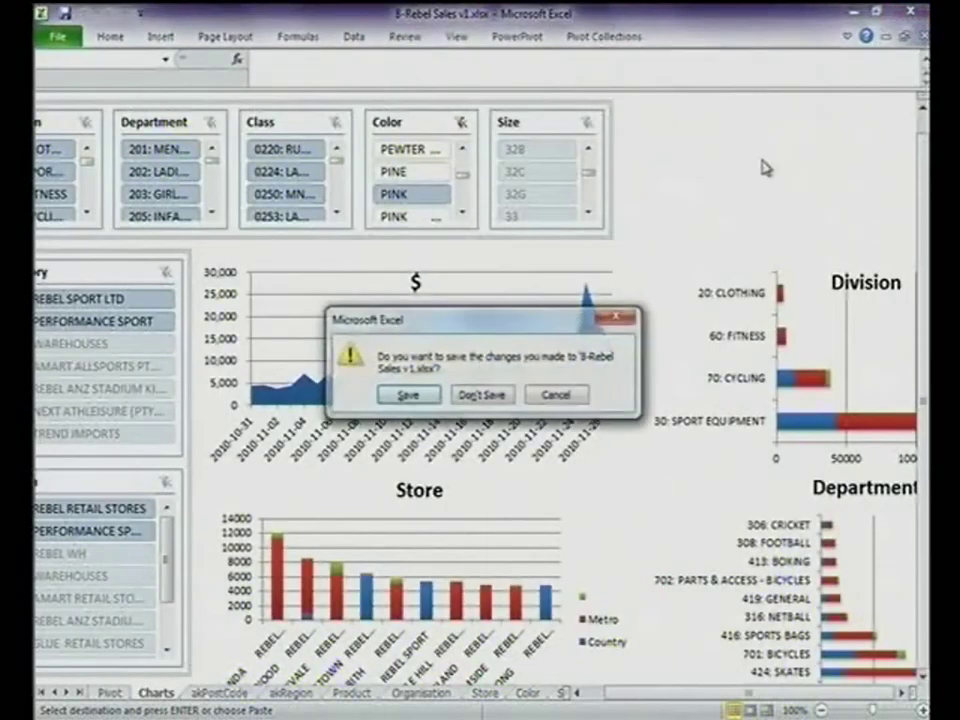
pyautogui.click(487, 395)
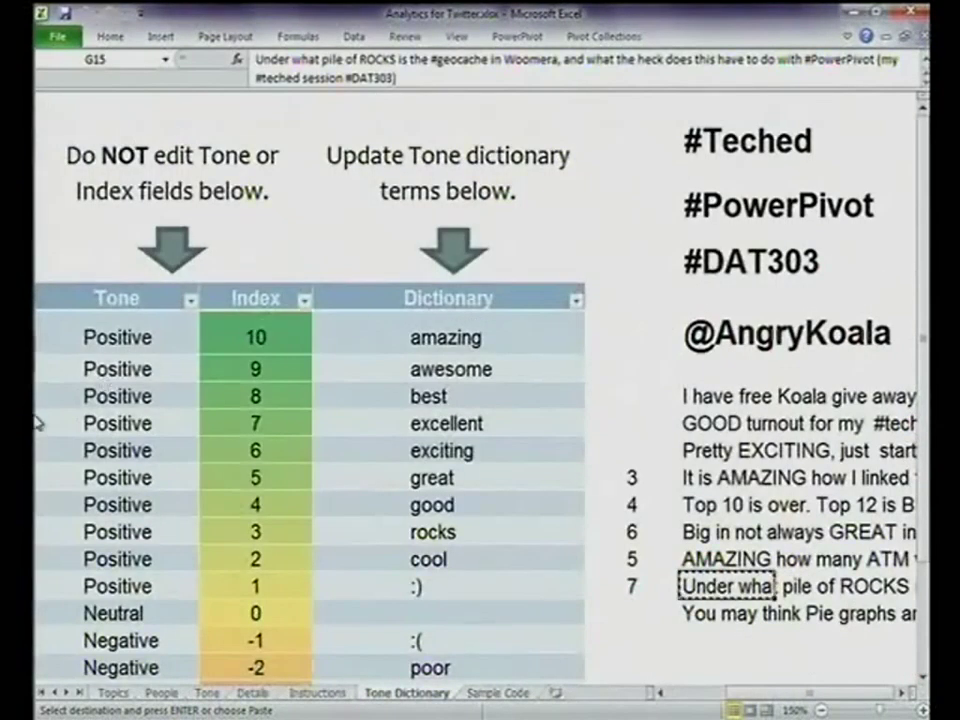
# - Switch to the !Demo folder in Windows Explorer and open 9c-Rebel Sales v2.xlsx
pyautogui.moveTo(40, 437)
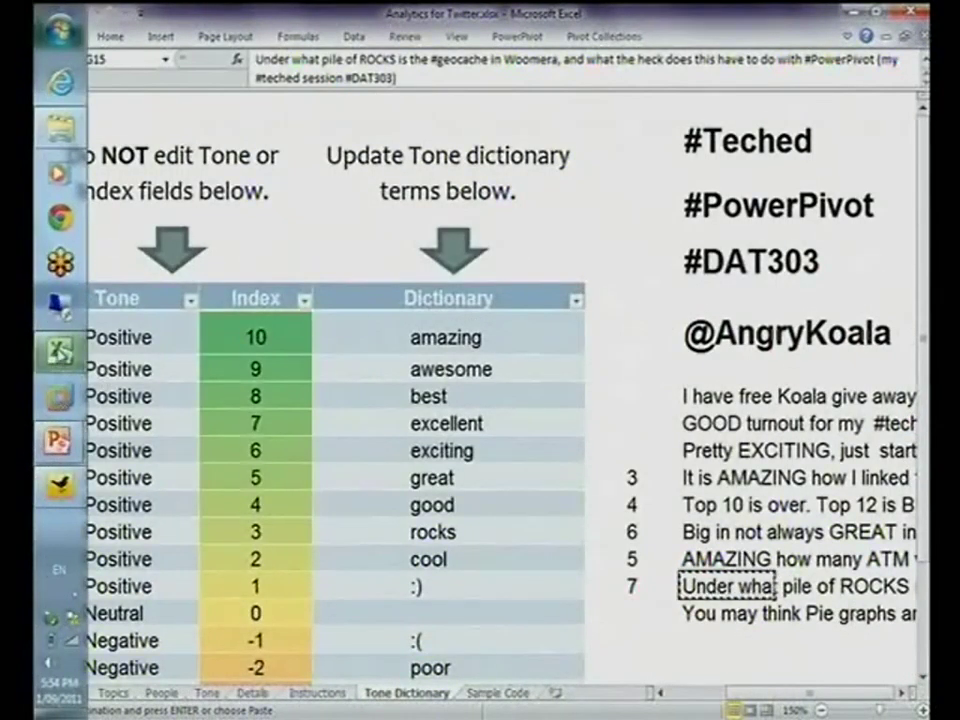
pyautogui.moveTo(58, 350)
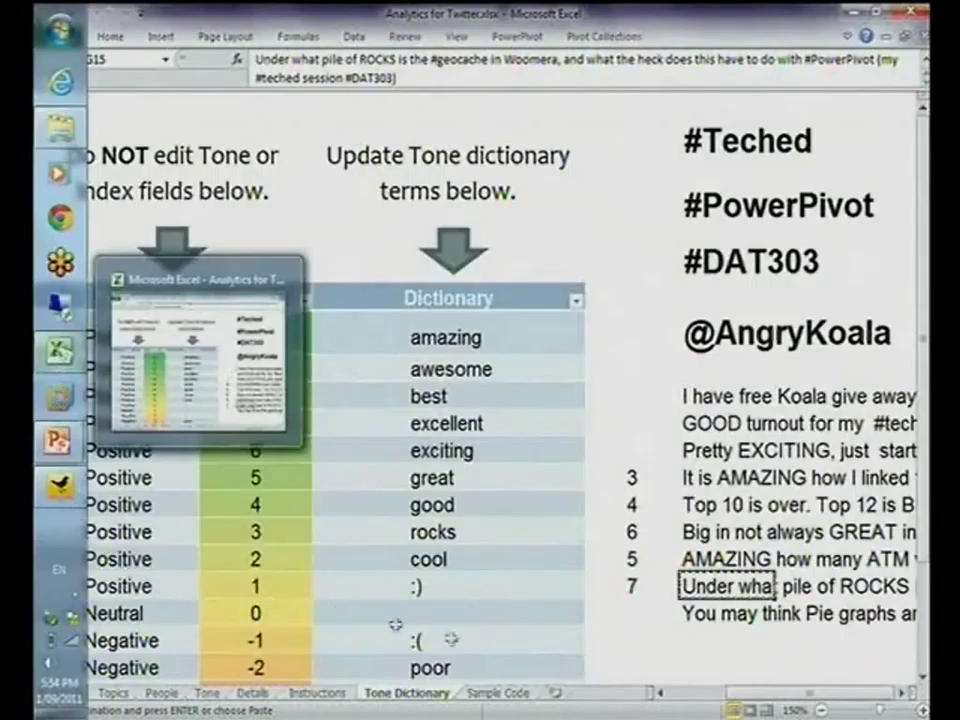
pyautogui.hotkey('alt', 'Tab')
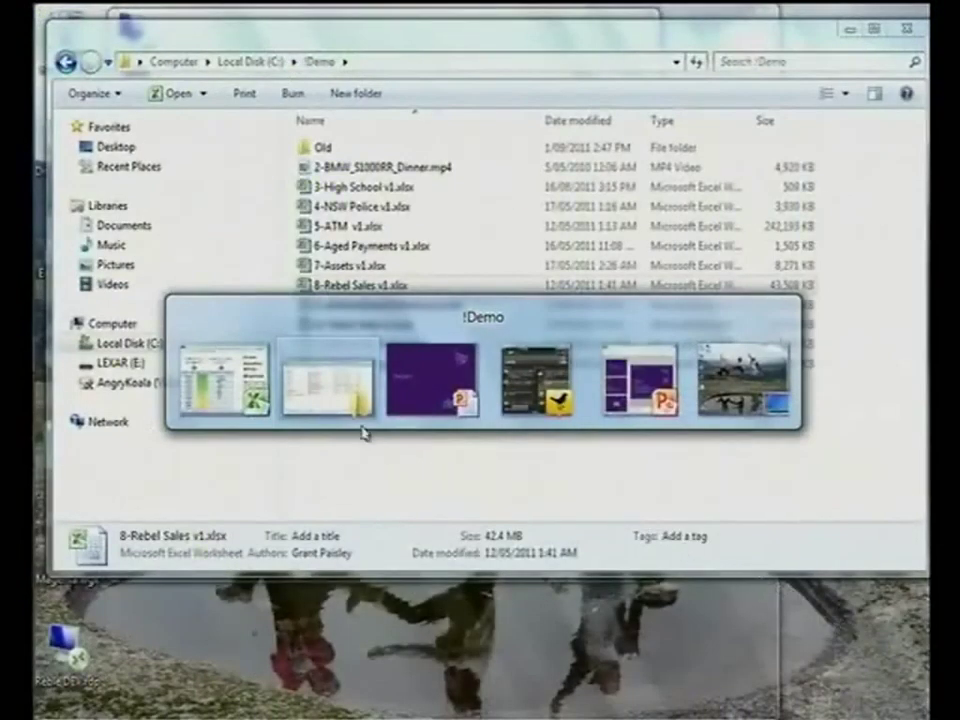
pyautogui.click(340, 380)
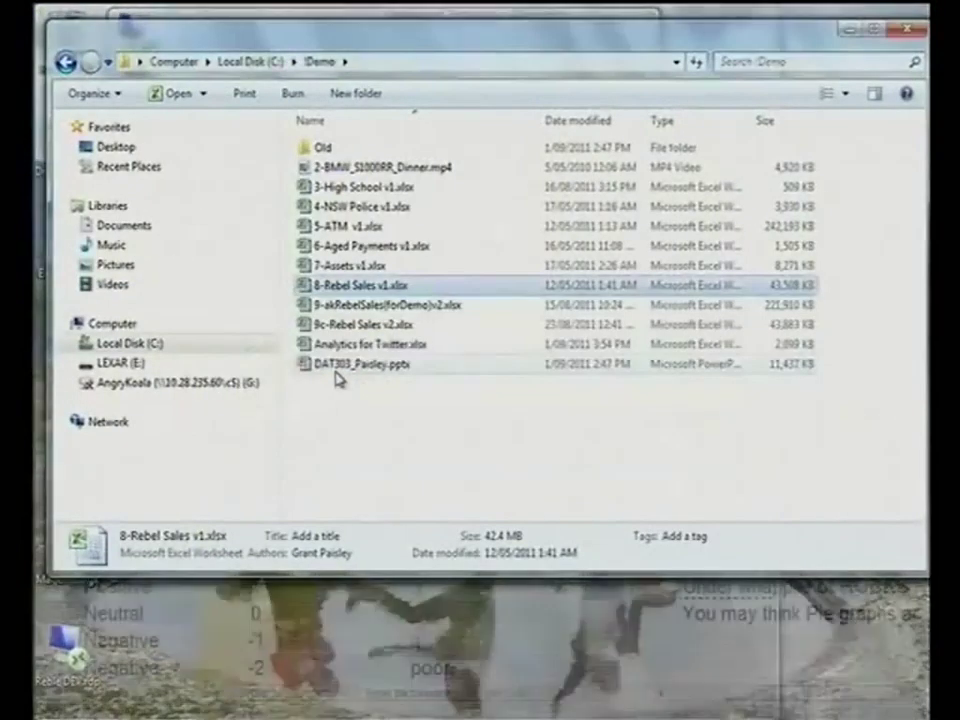
pyautogui.click(395, 305)
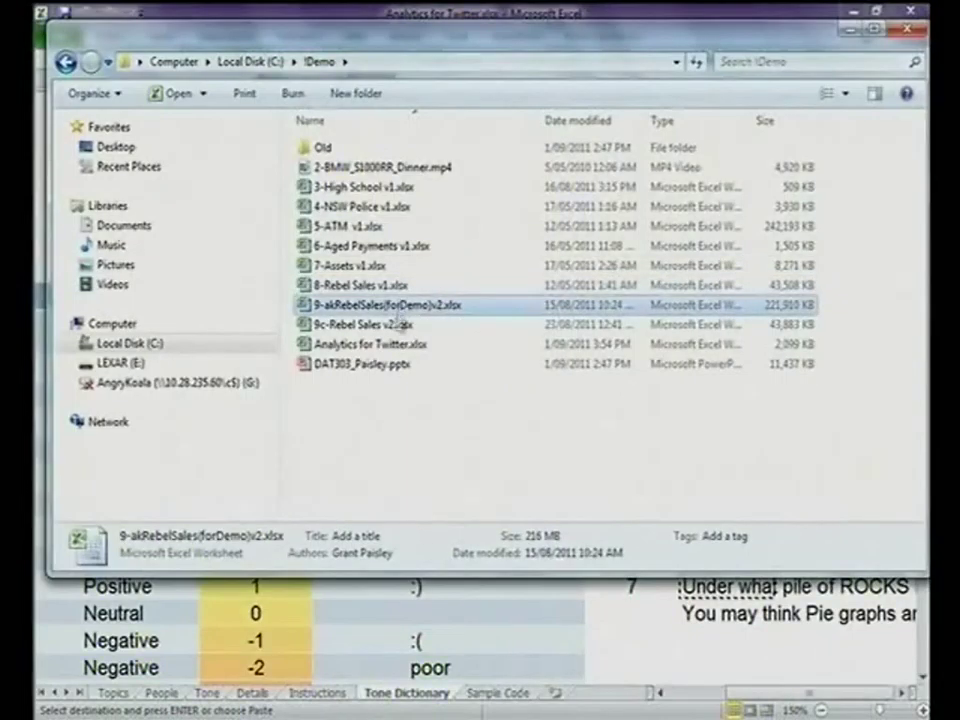
pyautogui.click(391, 326)
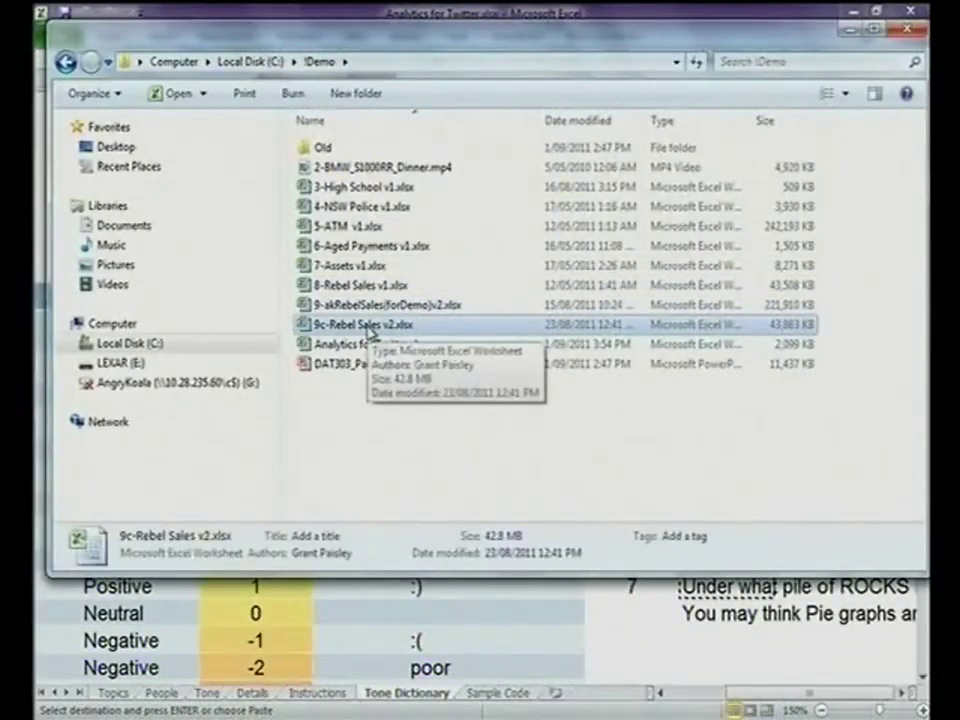
pyautogui.doubleClick(368, 325)
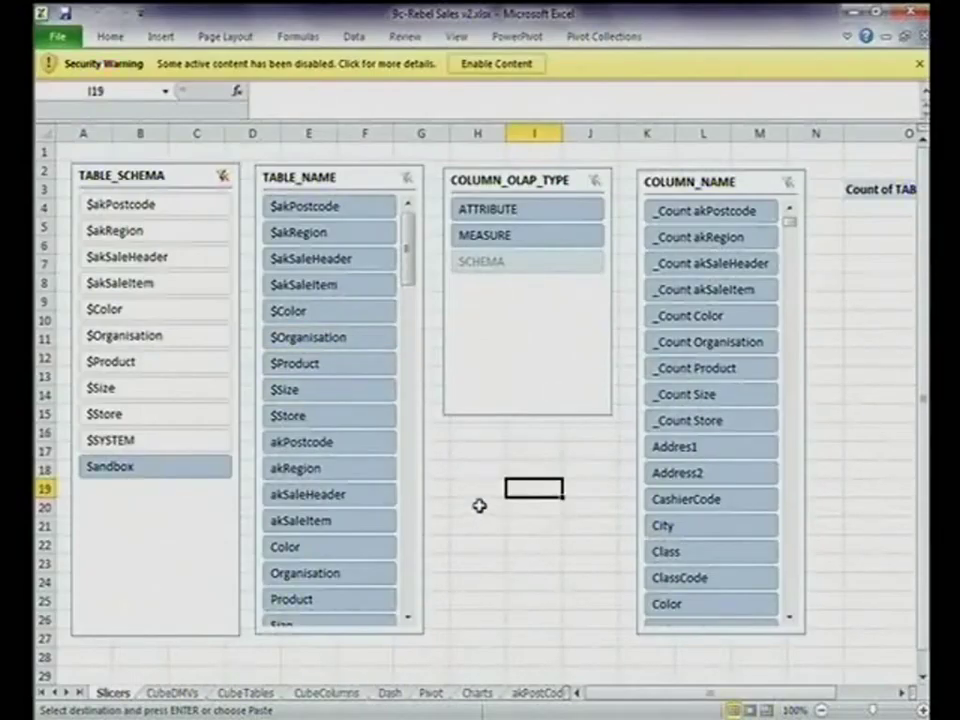
# - Return to the !Demo folder and open the 9-akRebelSales(forDemo)v2.xlsx workbook
pyautogui.hotkey('alt', 'Tab')
pyautogui.hotkey('alt', 'Tab')
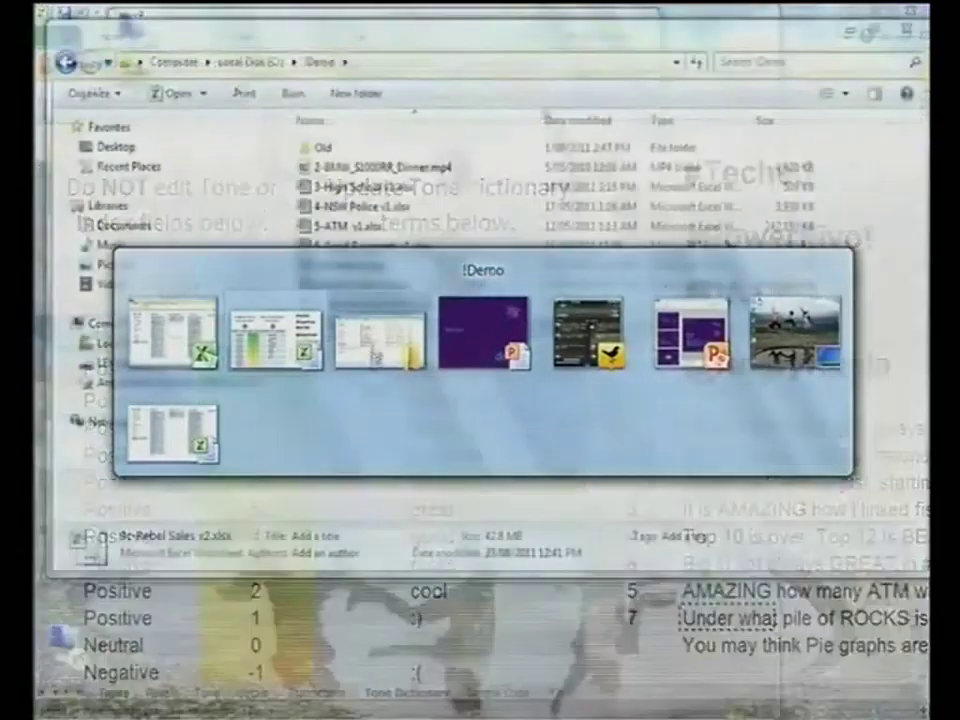
pyautogui.doubleClick(375, 306)
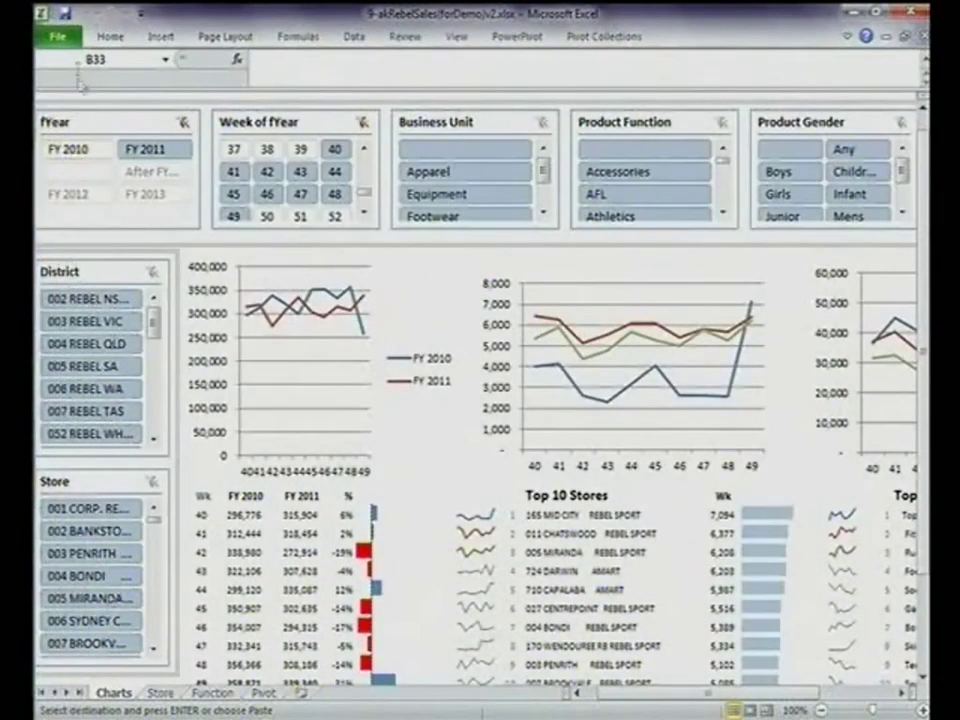
# - Open the PowerPivot window and magnify the Sales table's record count
pyautogui.click(529, 38)
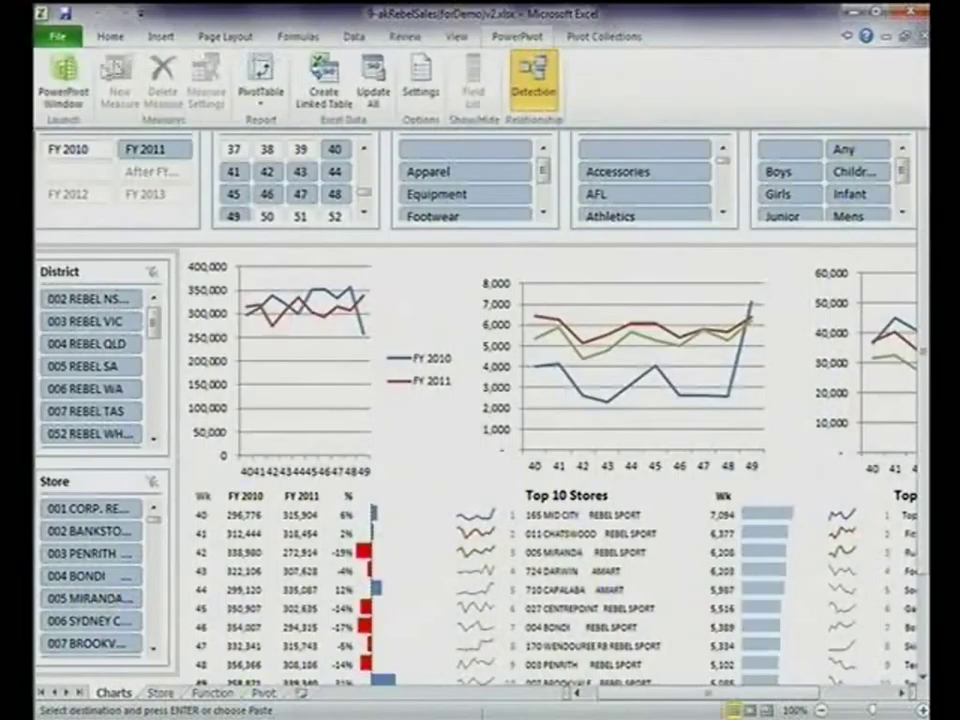
pyautogui.click(60, 75)
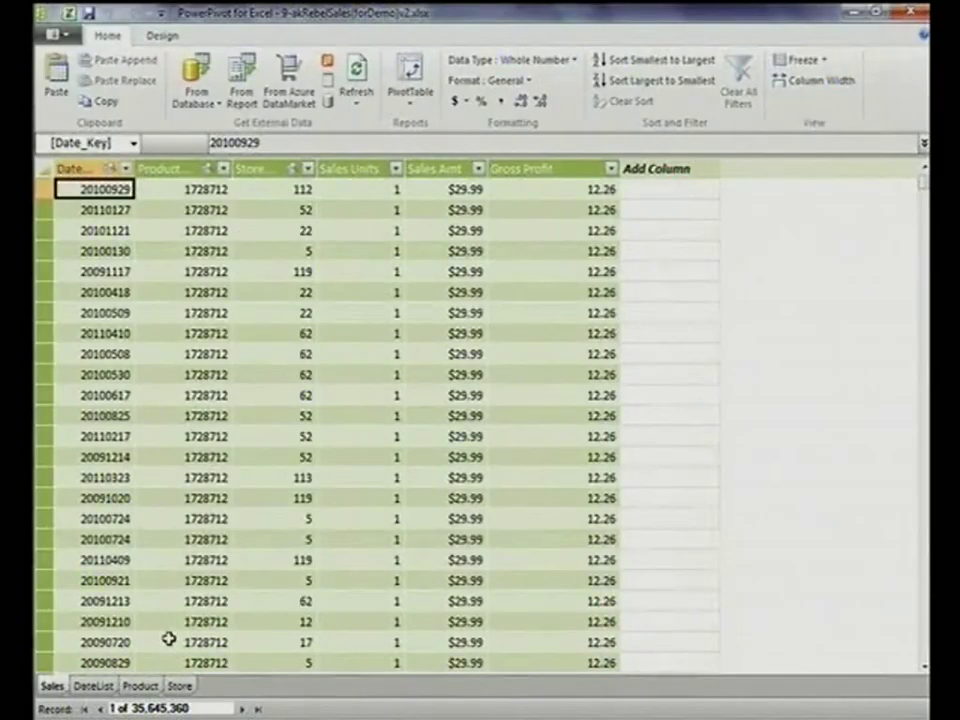
pyautogui.press('super+plus')
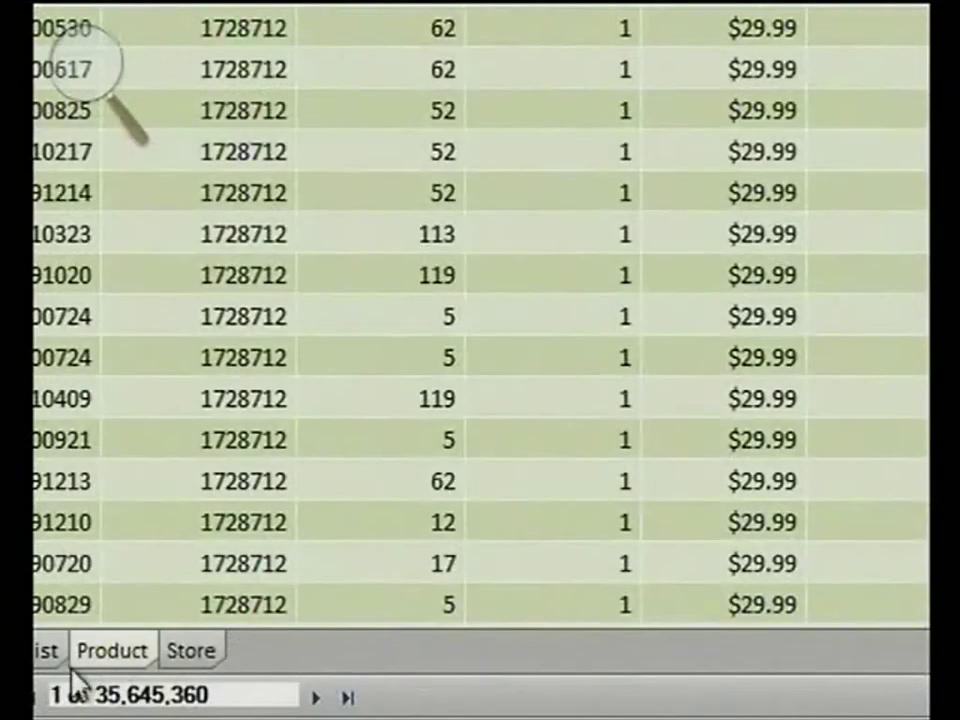
pyautogui.click(216, 377)
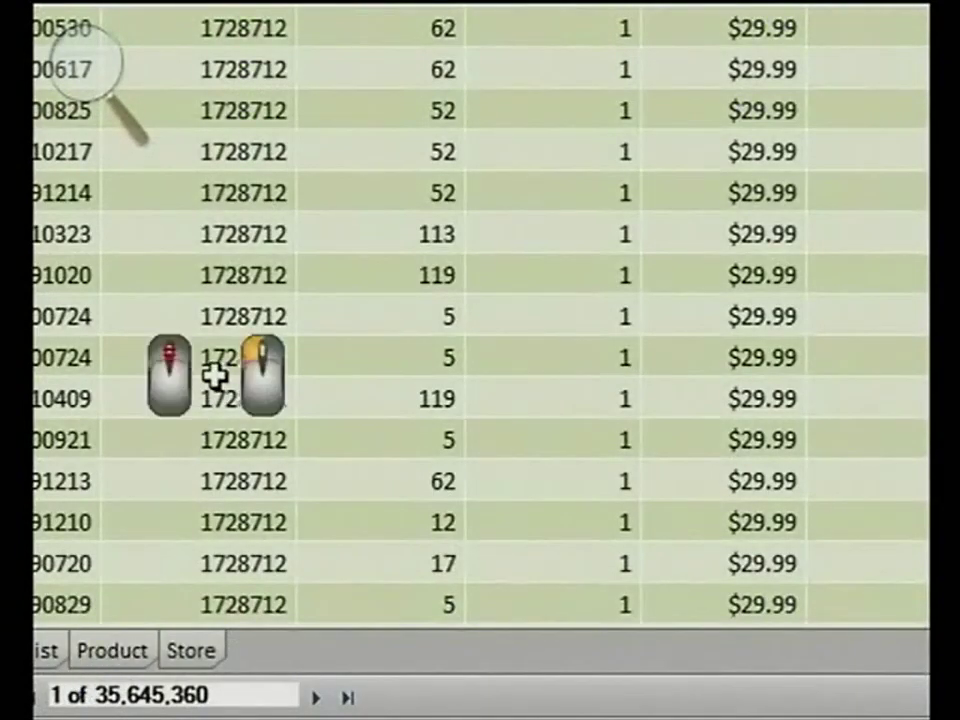
pyautogui.press('super+minus')
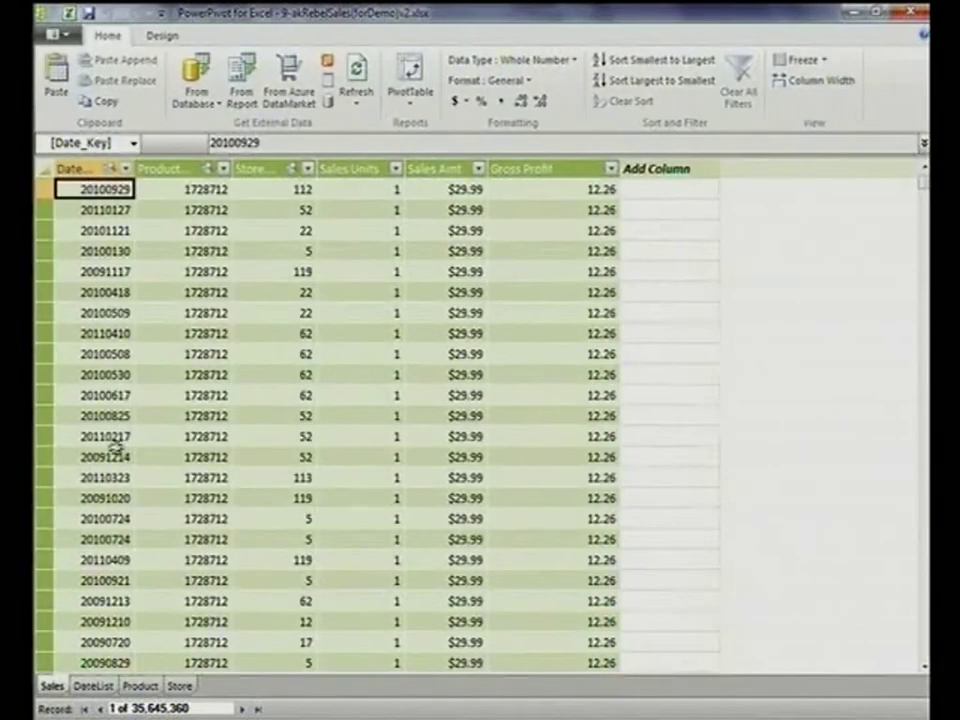
# - Look through the DateList, Product and Store tables in the PowerPivot window
pyautogui.click(95, 686)
pyautogui.click(139, 686)
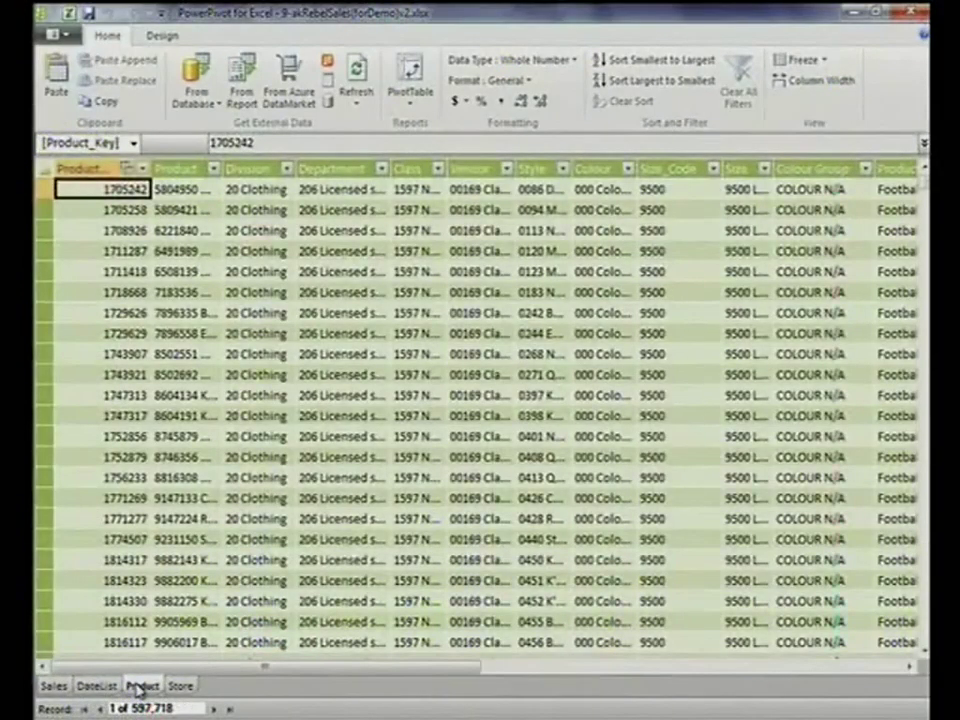
pyautogui.click(181, 686)
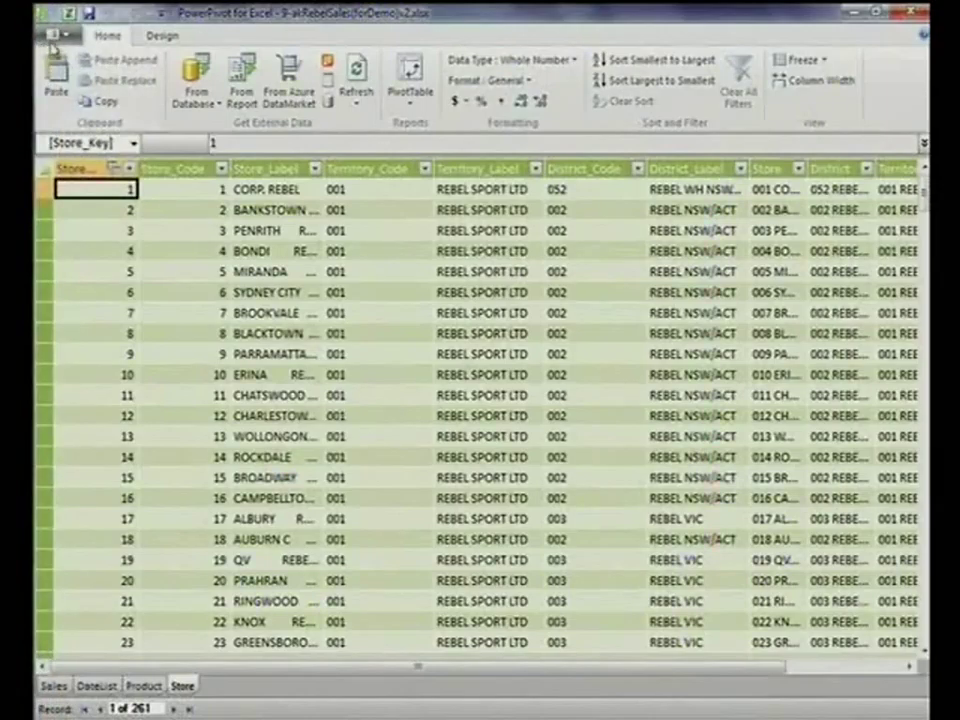
# - Return to the workbook, view weekly sales units on the Store sheet, and go back to the Charts sheet
pyautogui.click(68, 13)
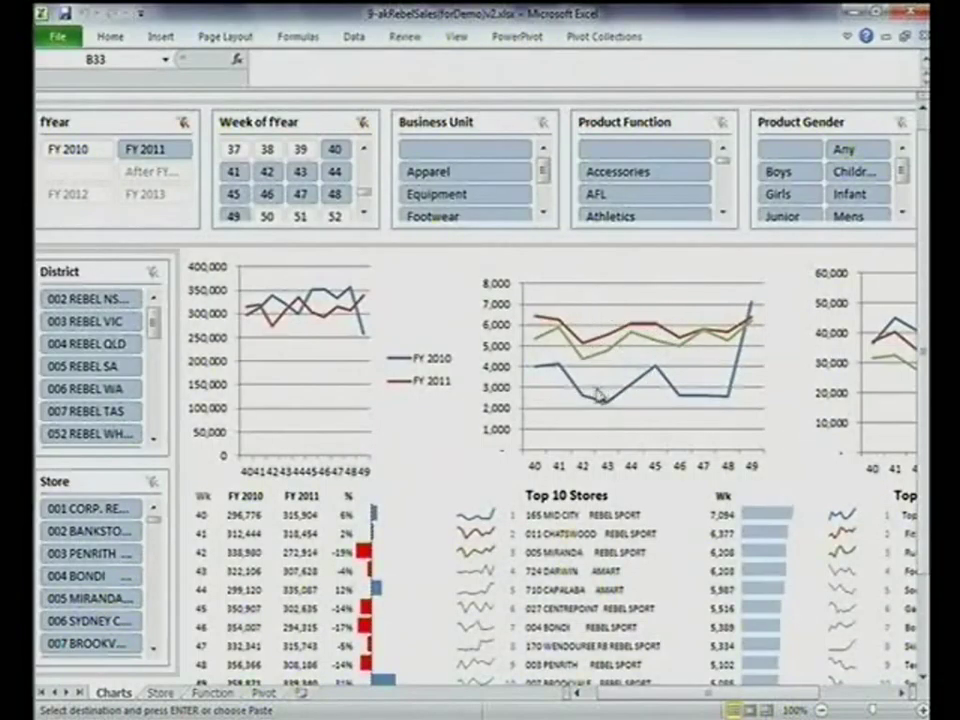
pyautogui.click(162, 693)
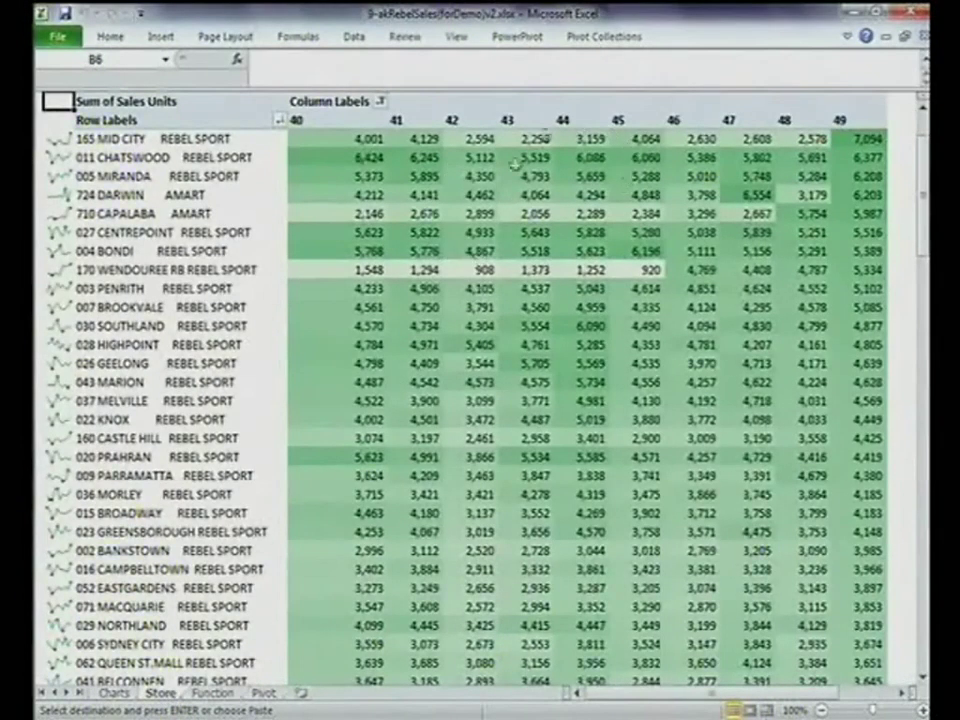
pyautogui.click(114, 693)
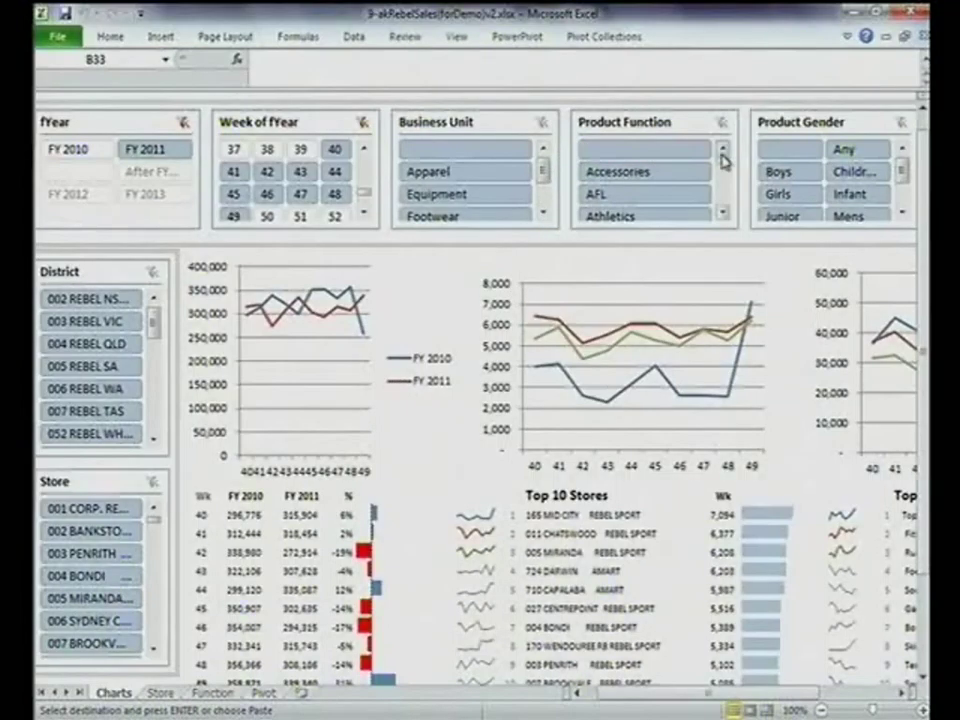
# - Filter the charts by the Cricket product function and magnify the Top 10 Stores list
pyautogui.moveTo(724, 216); pyautogui.dragTo(724, 212)
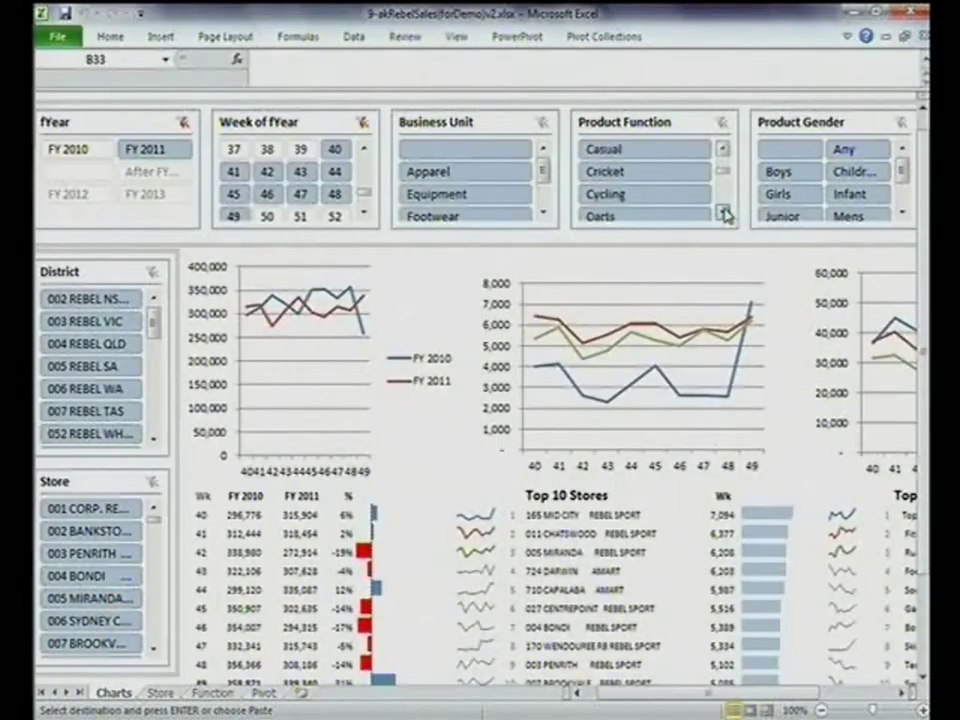
pyautogui.click(681, 170)
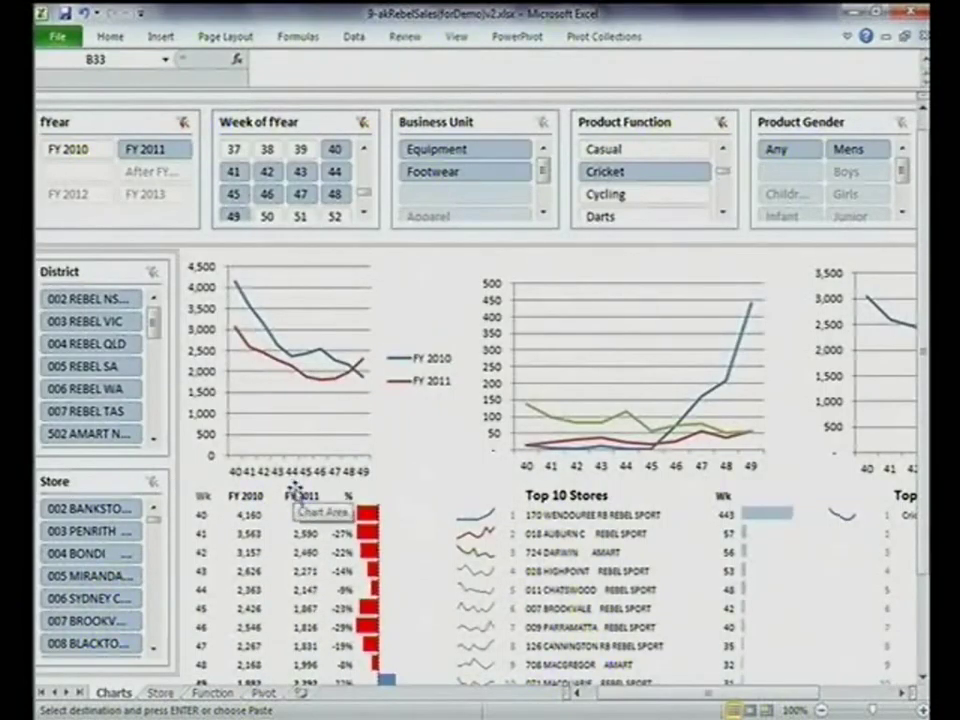
pyautogui.press('super+plus')
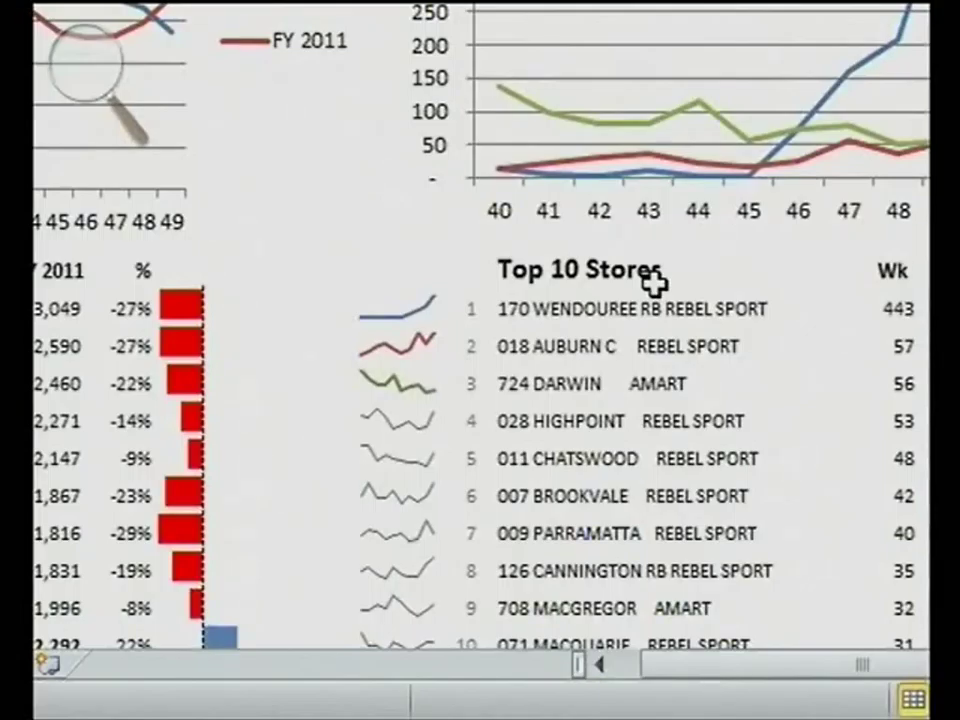
pyautogui.press('super+minus')
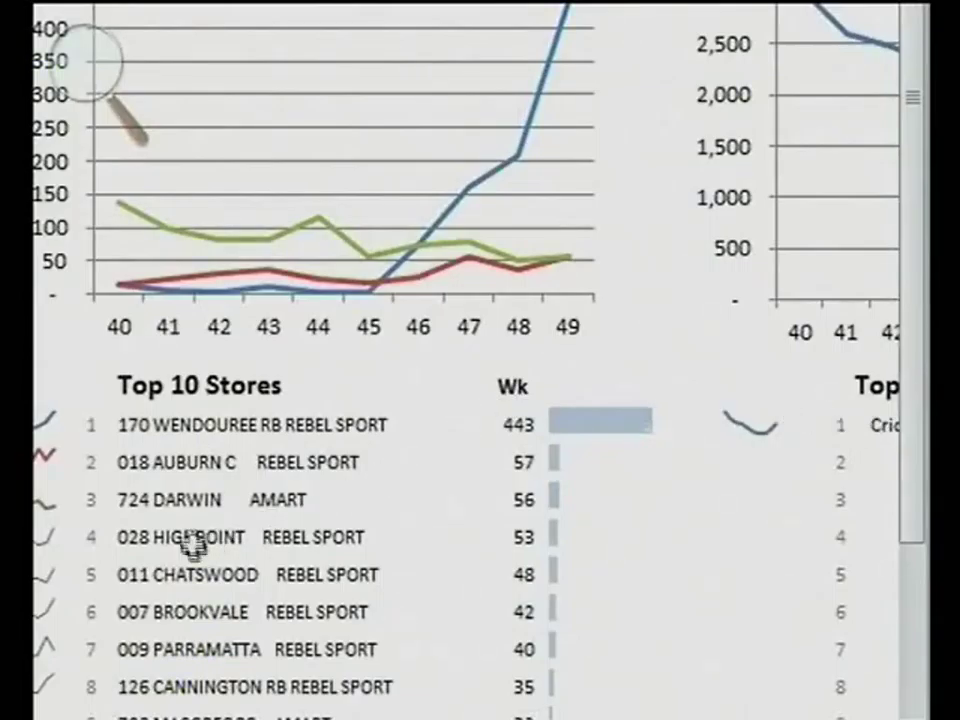
pyautogui.press('super+Escape')
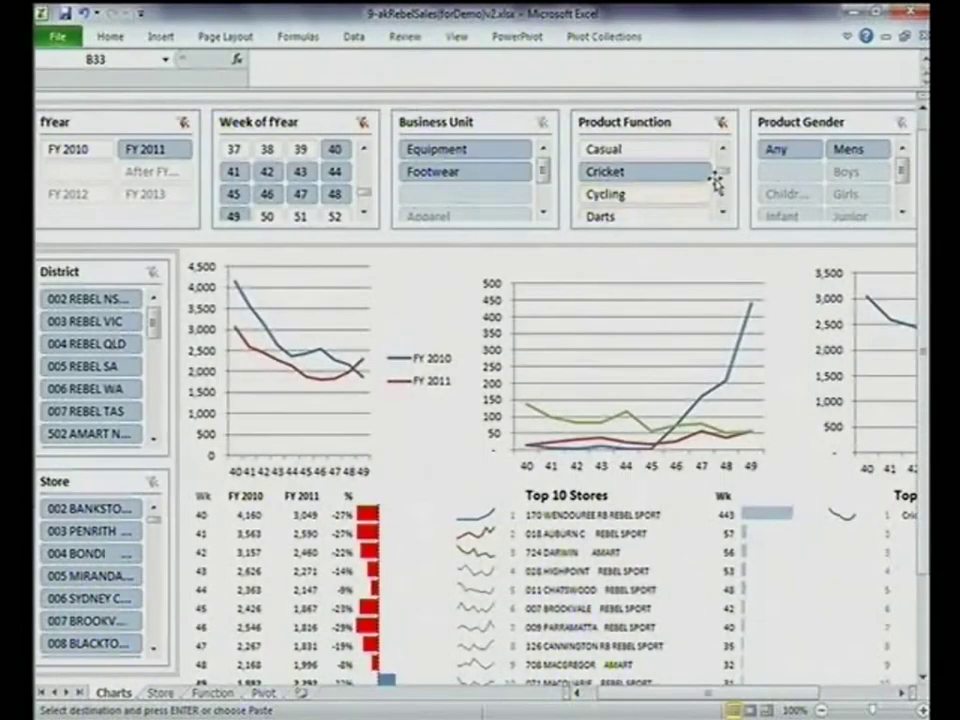
# - Filter the charts by the AFL product function and show the stores' weekly sales units on the Store sheet
pyautogui.moveTo(722, 178); pyautogui.dragTo(727, 162)
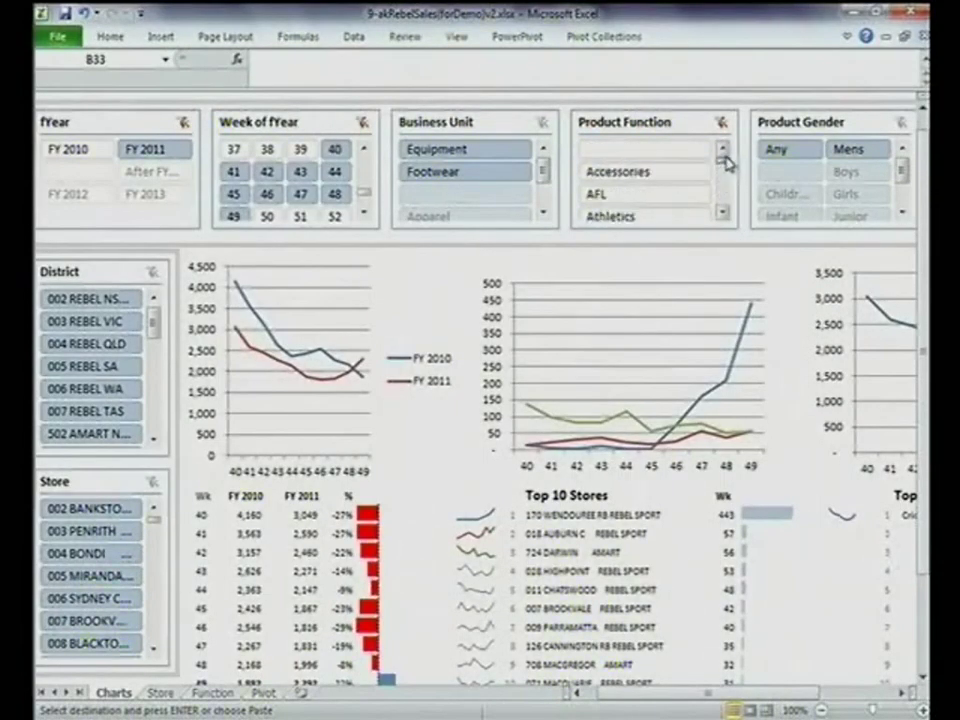
pyautogui.click(677, 195)
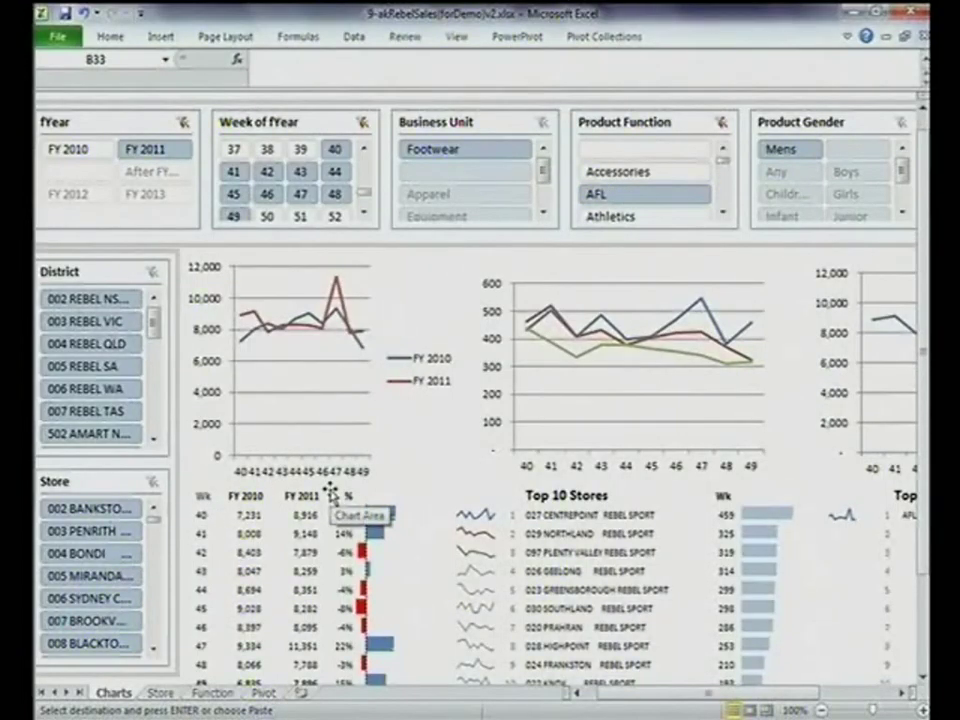
pyautogui.click(160, 693)
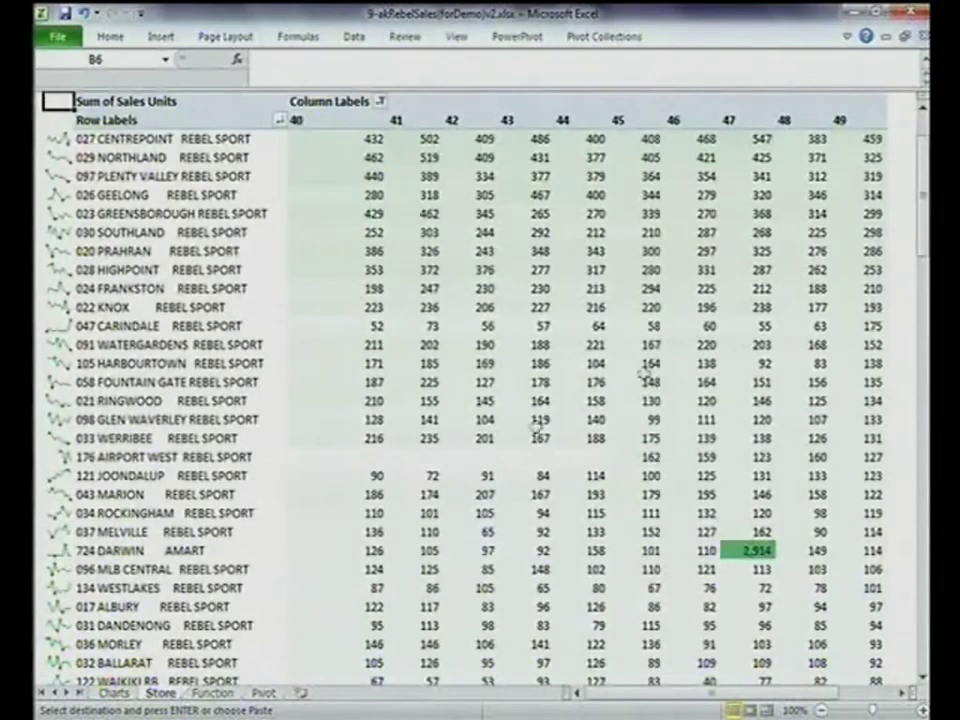
pyautogui.moveTo(321, 190)
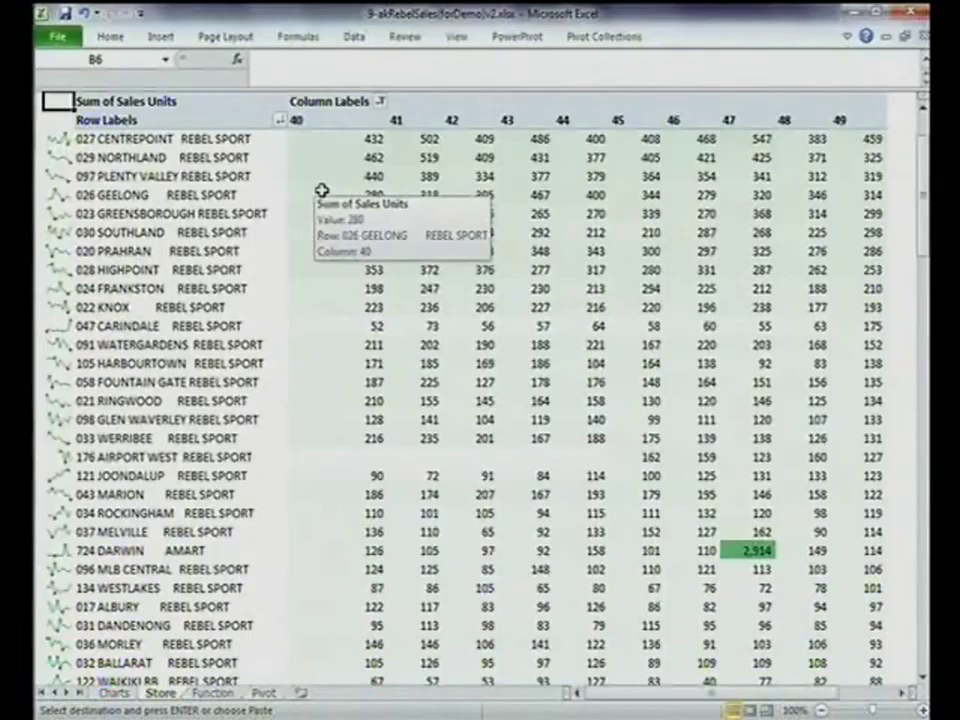
# - Examine the AFL sales by store and magnify the week 47 figure for 724 Darwin
pyautogui.click(922, 112)
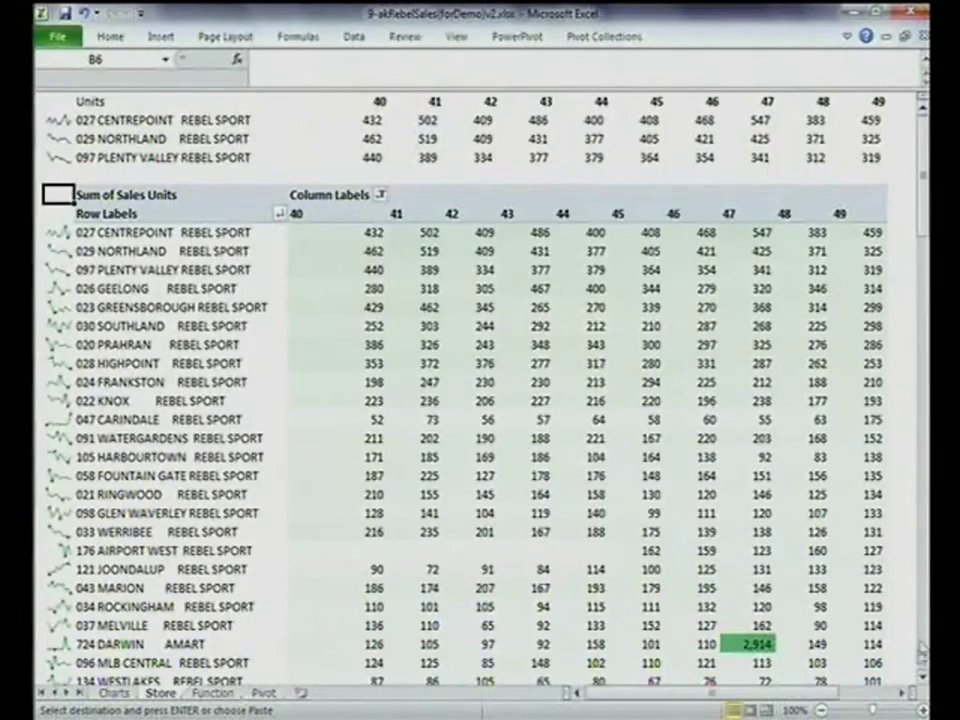
pyautogui.scroll(-1, 690, 510)
pyautogui.scroll(-2, 595, 487)
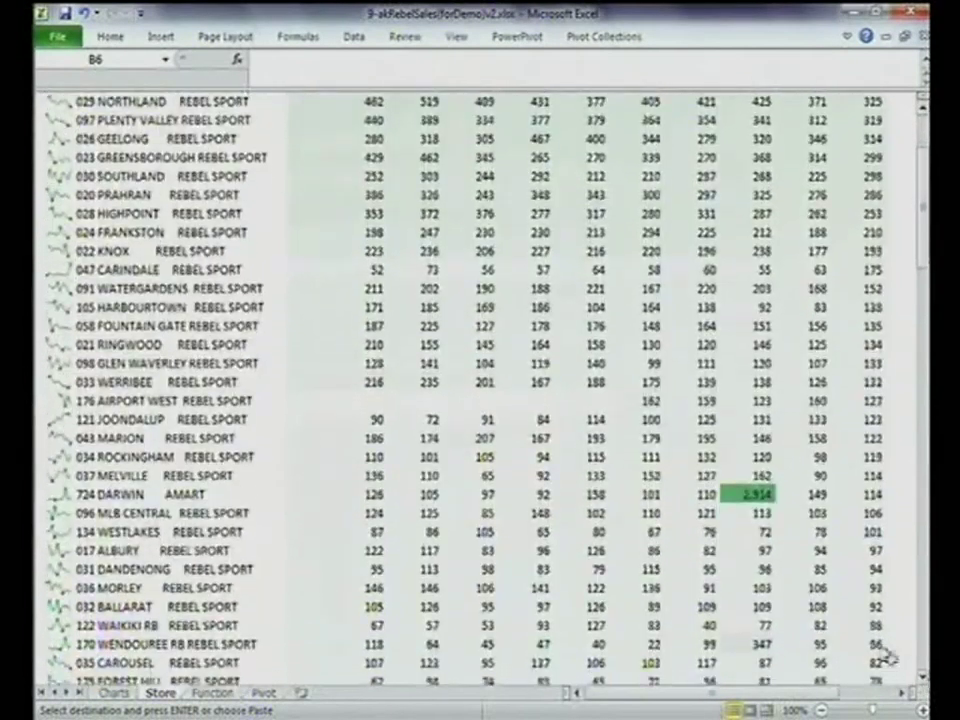
pyautogui.press('super+plus')
pyautogui.press('super+plus')
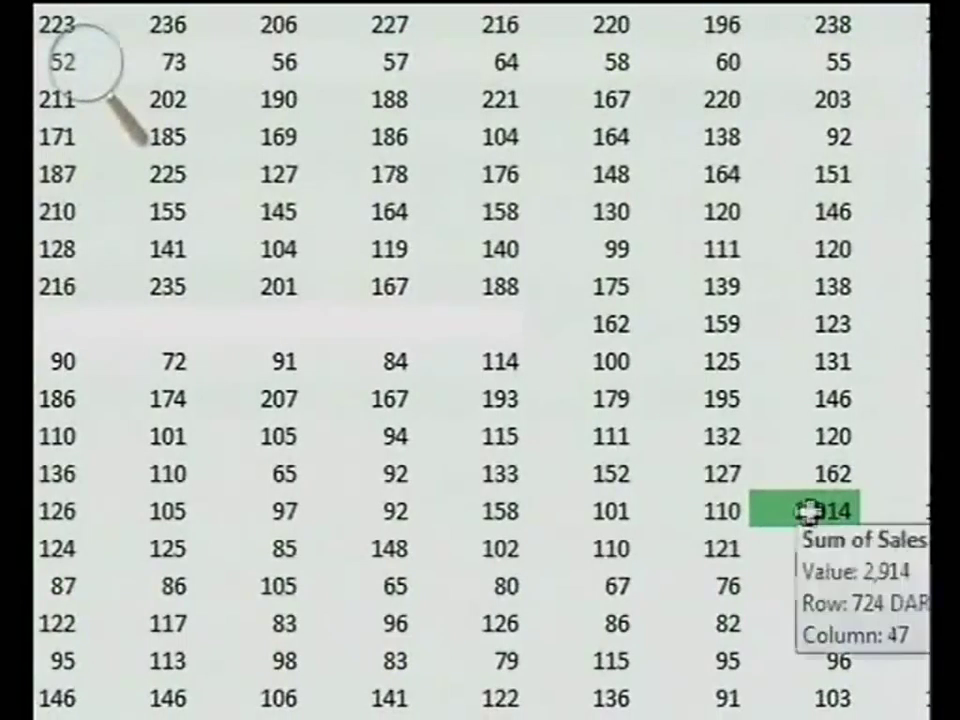
pyautogui.press('super+Escape')
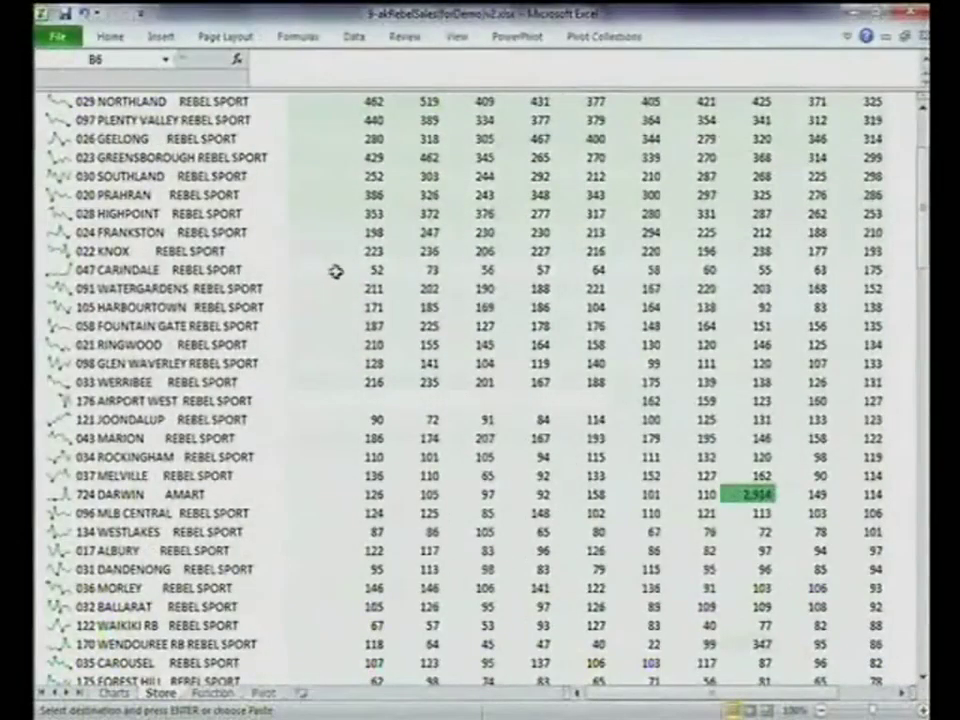
# - View the Function sheet, then examine the product list and its slicers on the Pivot sheet
pyautogui.click(212, 692)
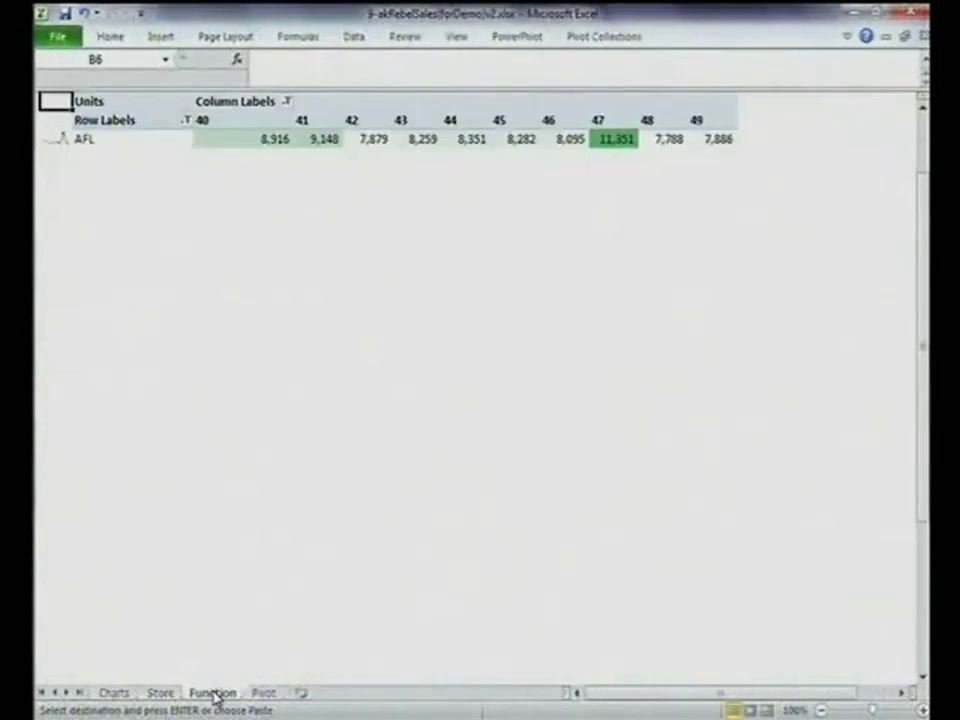
pyautogui.click(263, 692)
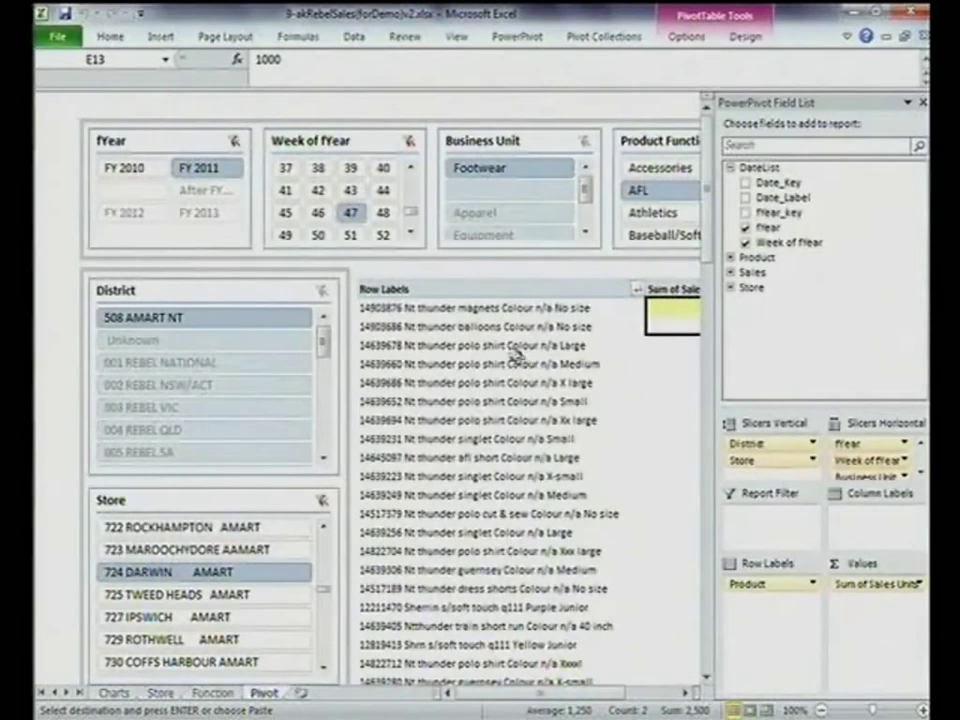
pyautogui.click(518, 310)
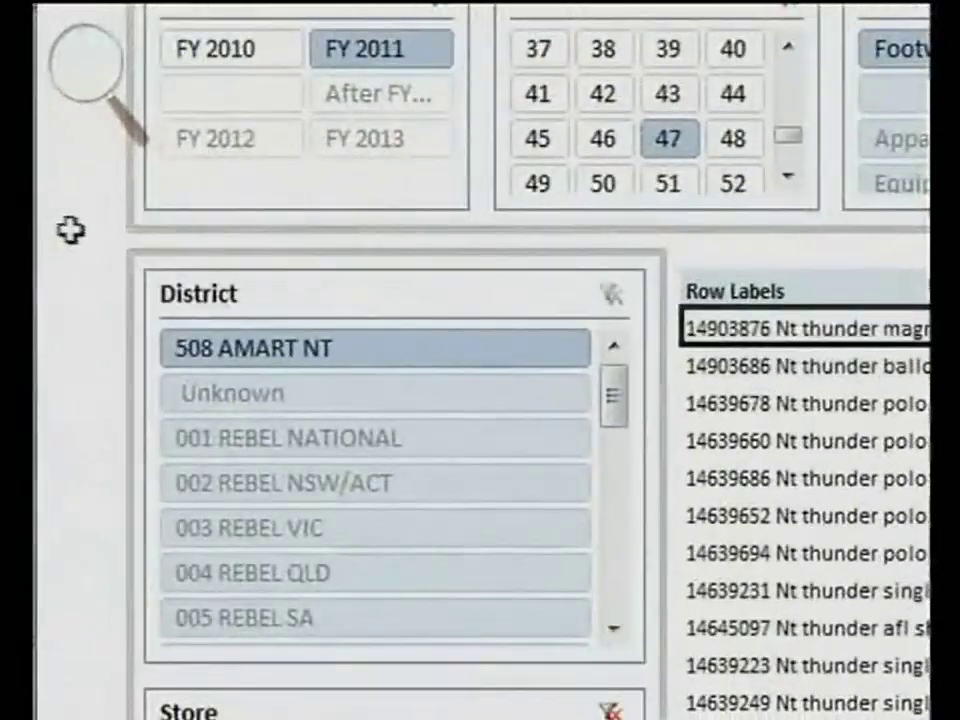
pyautogui.click(63, 234)
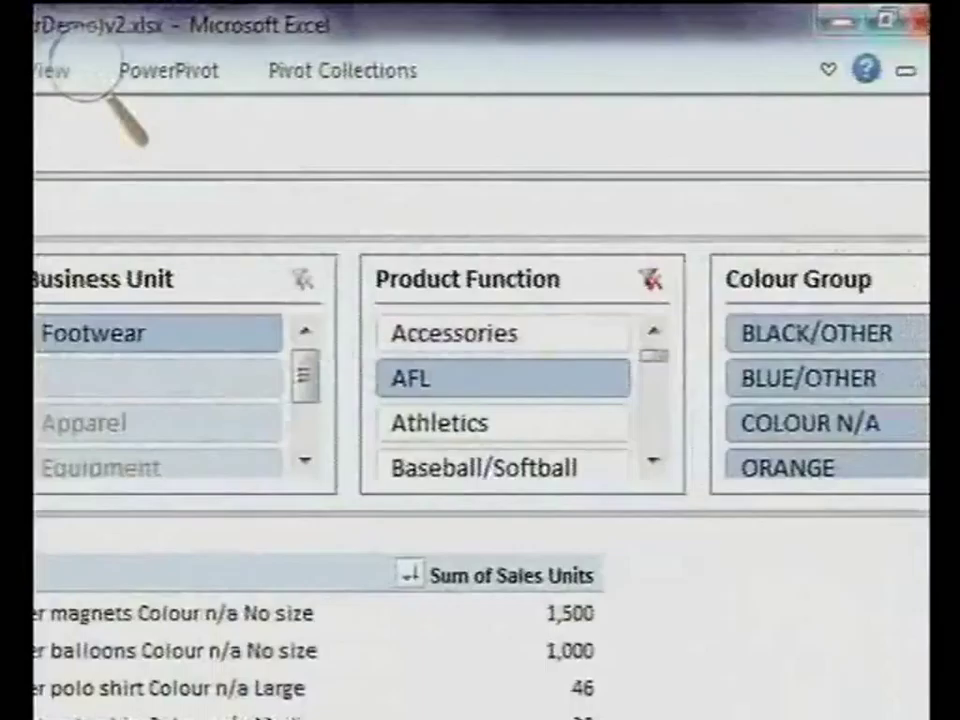
pyautogui.hotkey('alt', 'F4')
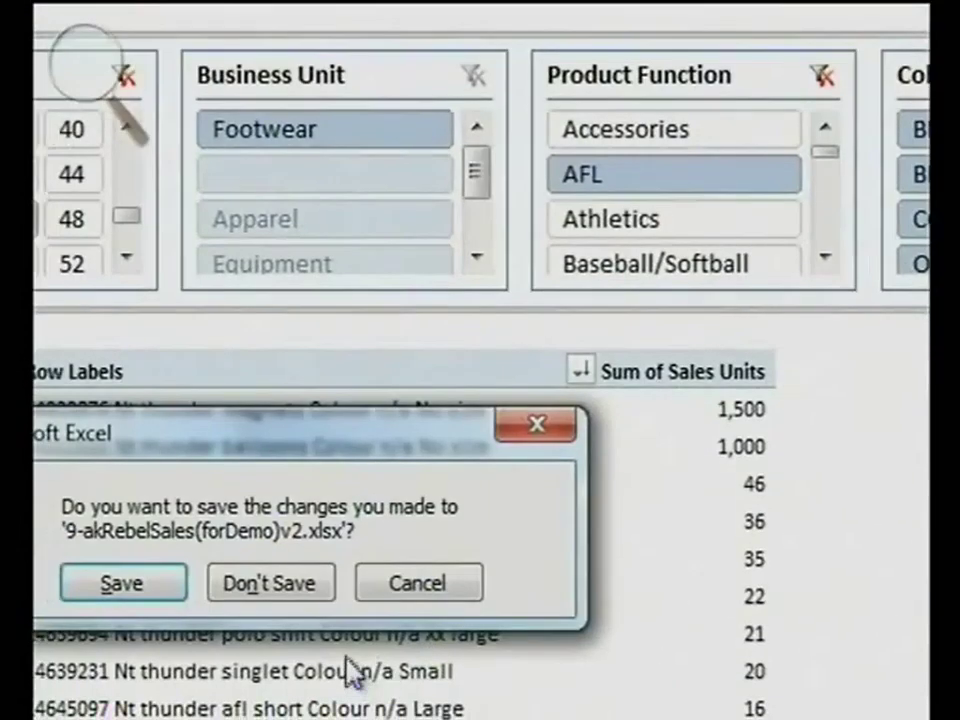
pyautogui.click(364, 636)
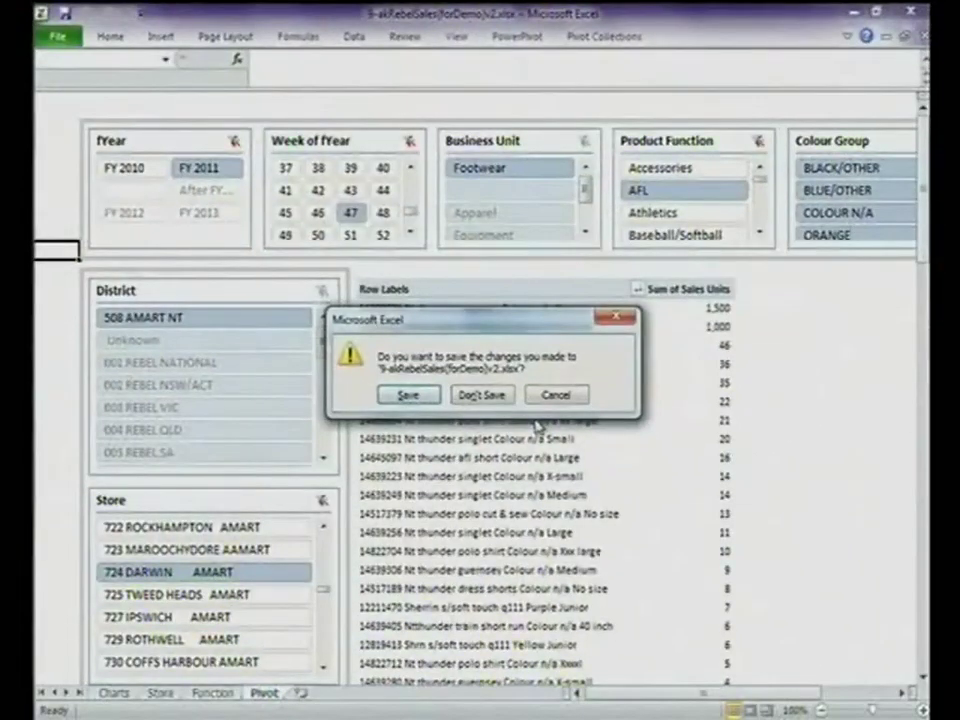
pyautogui.click(418, 583)
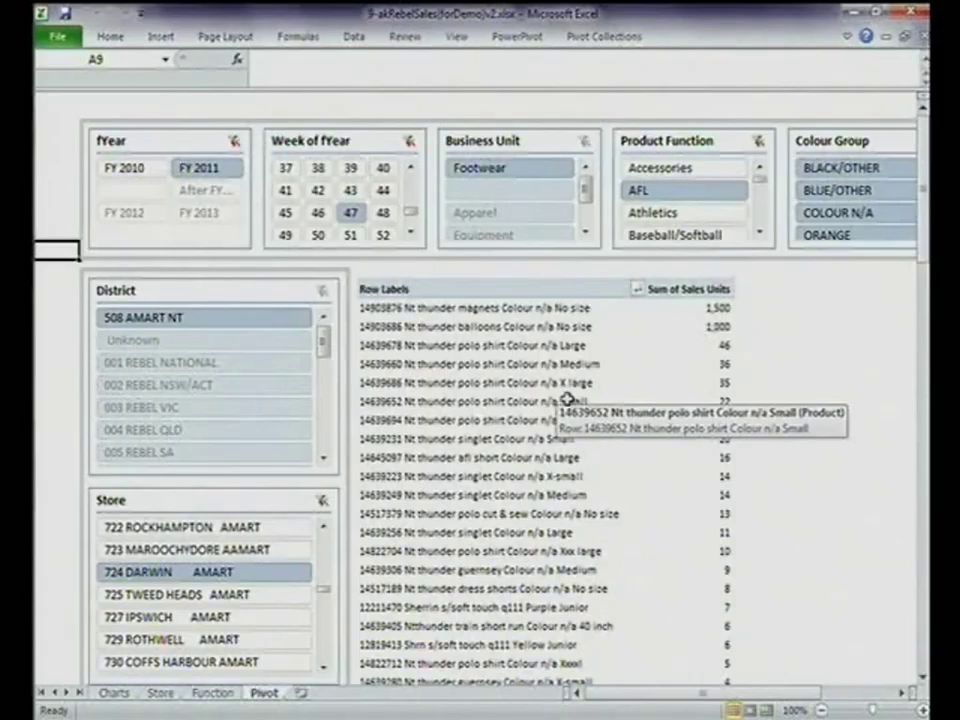
# - Close the 9-akRebelSales(forDemo)v2 and 9c-Rebel Sales v2 workbooks without saving the changes
pyautogui.click(500, 365)
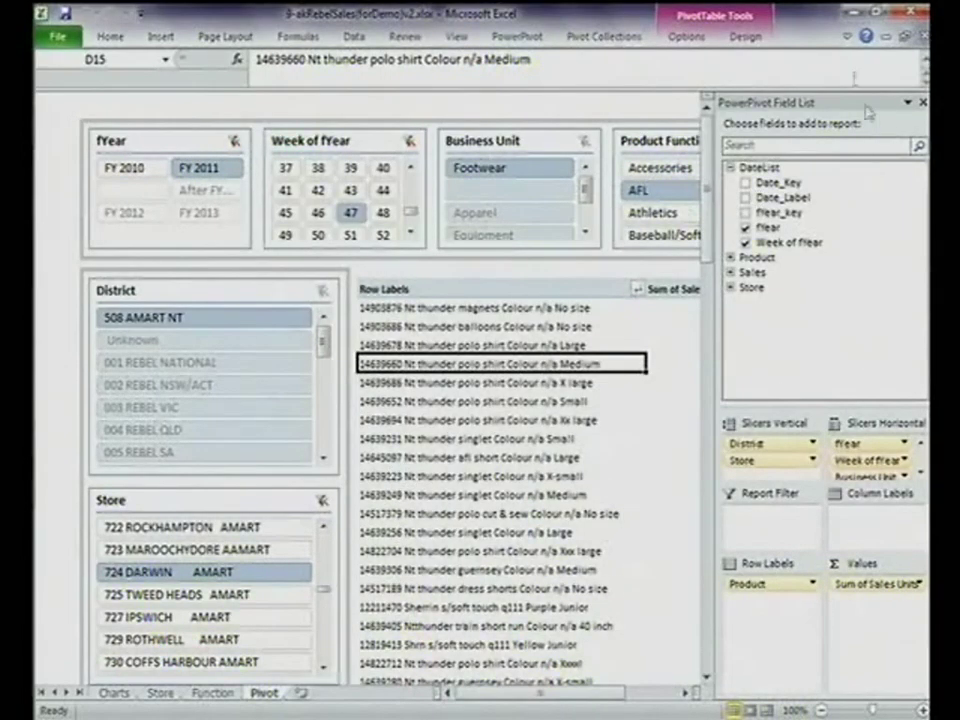
pyautogui.click(910, 11)
pyautogui.click(484, 393)
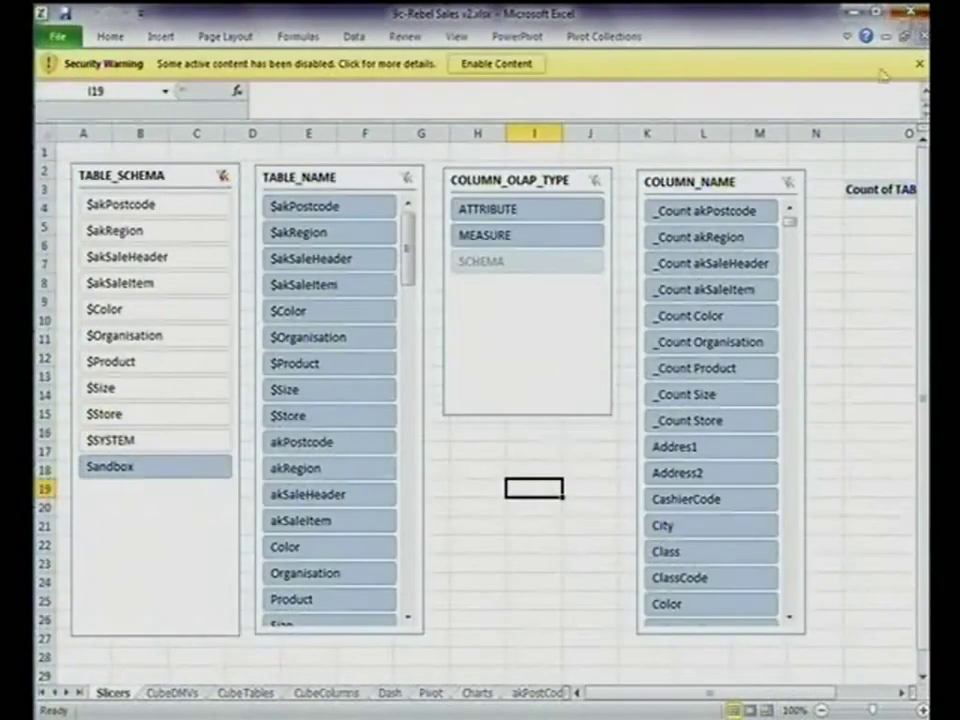
pyautogui.click(910, 11)
pyautogui.click(478, 408)
# - Switch from the Analytics for Twitter workbook to the DAT303 PowerPoint slide show
pyautogui.moveTo(36, 703)
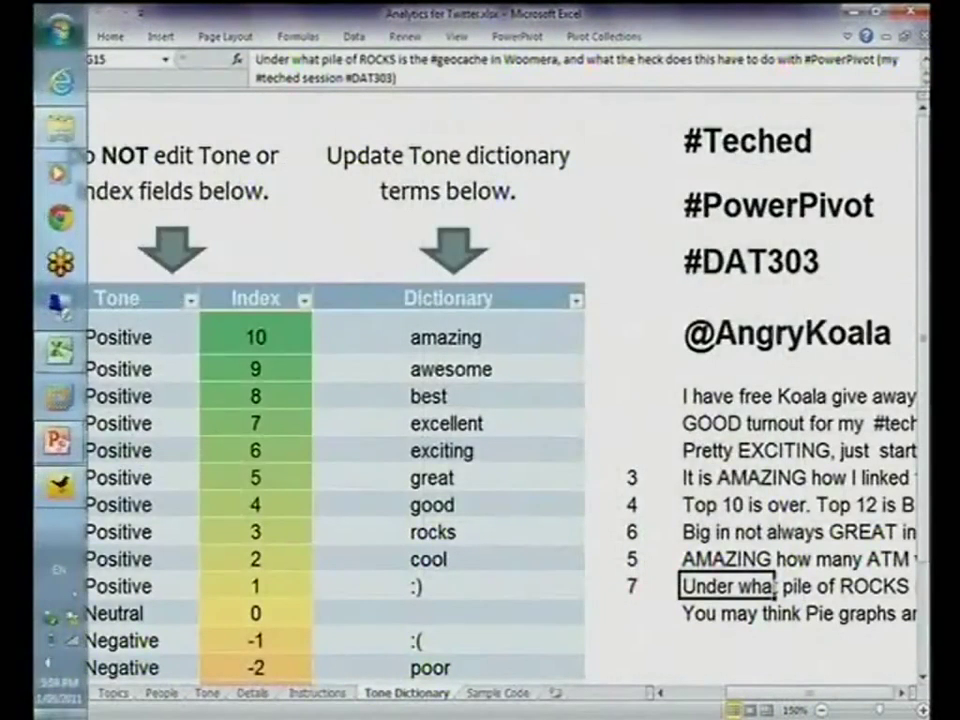
pyautogui.hotkey('alt', 'Tab')
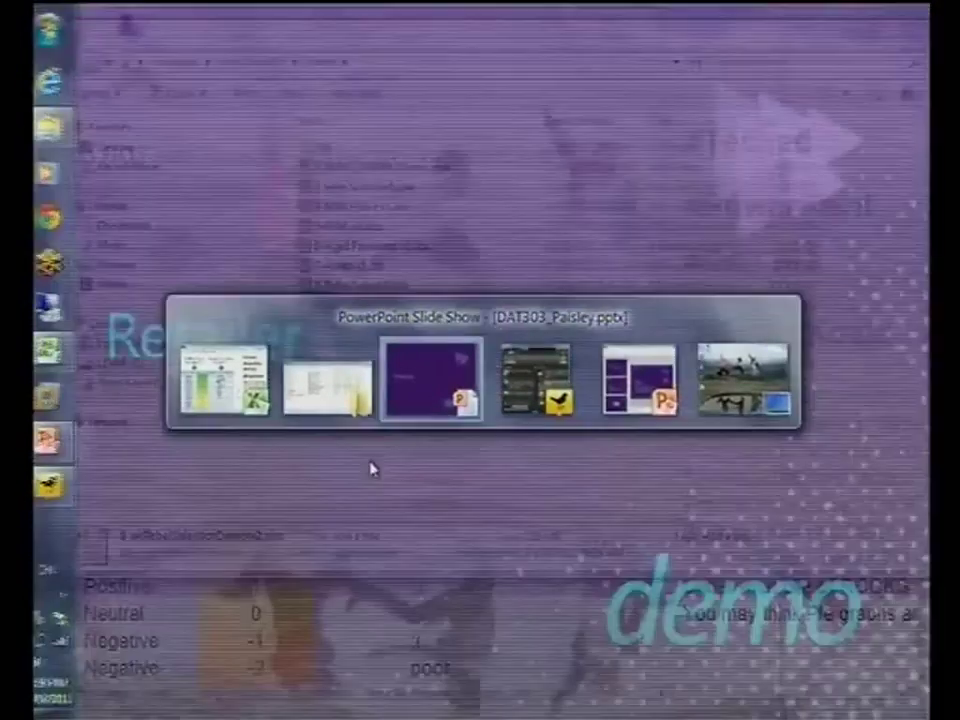
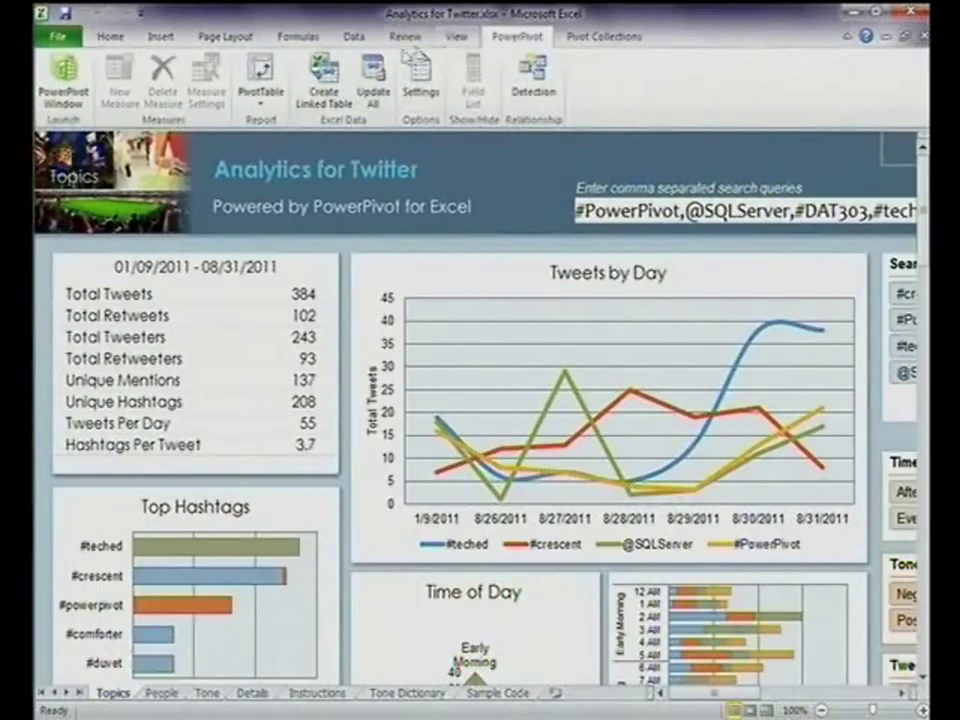
# - View the tblTweets data in the PowerPivot window, and return to the Analytics for Twitter workbook
pyautogui.click(324, 72)
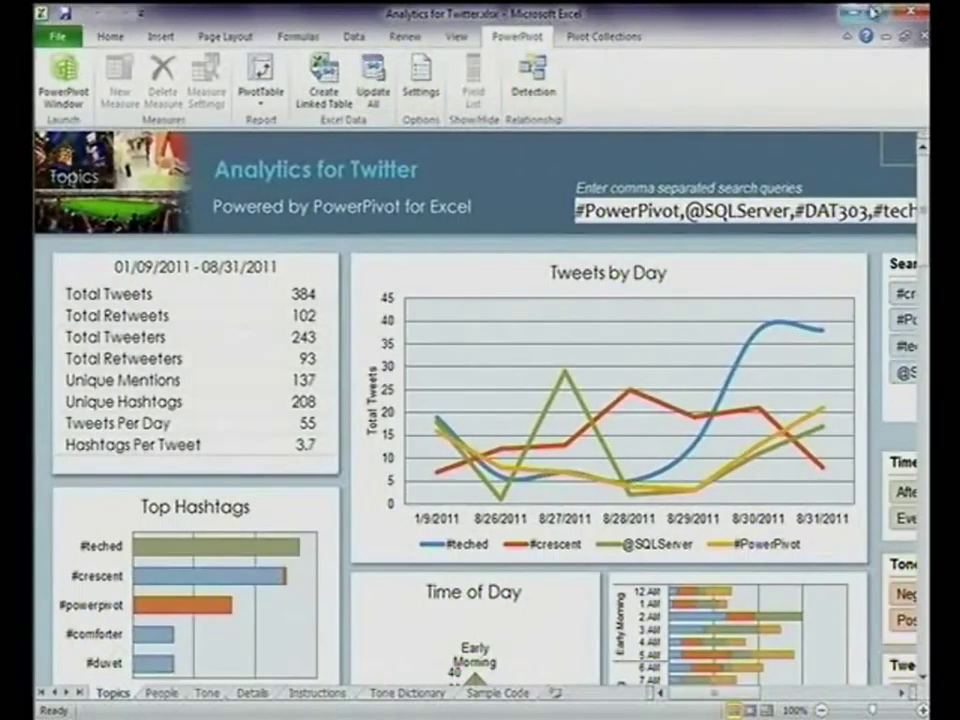
pyautogui.doubleClick(668, 12)
pyautogui.doubleClick(506, 18)
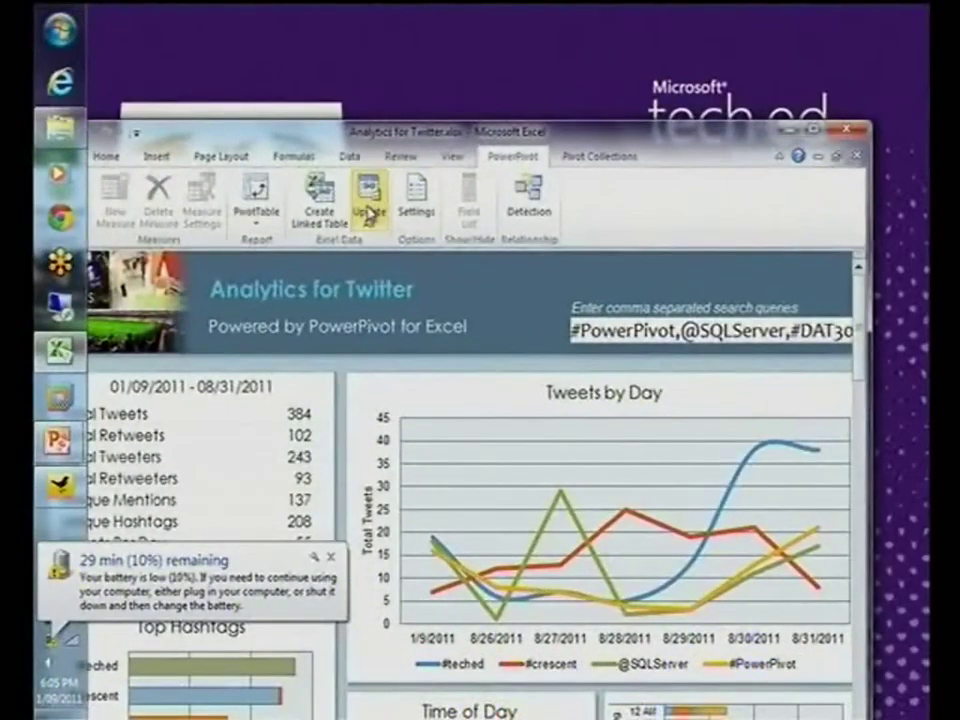
pyautogui.moveTo(437, 133); pyautogui.dragTo(560, 42)
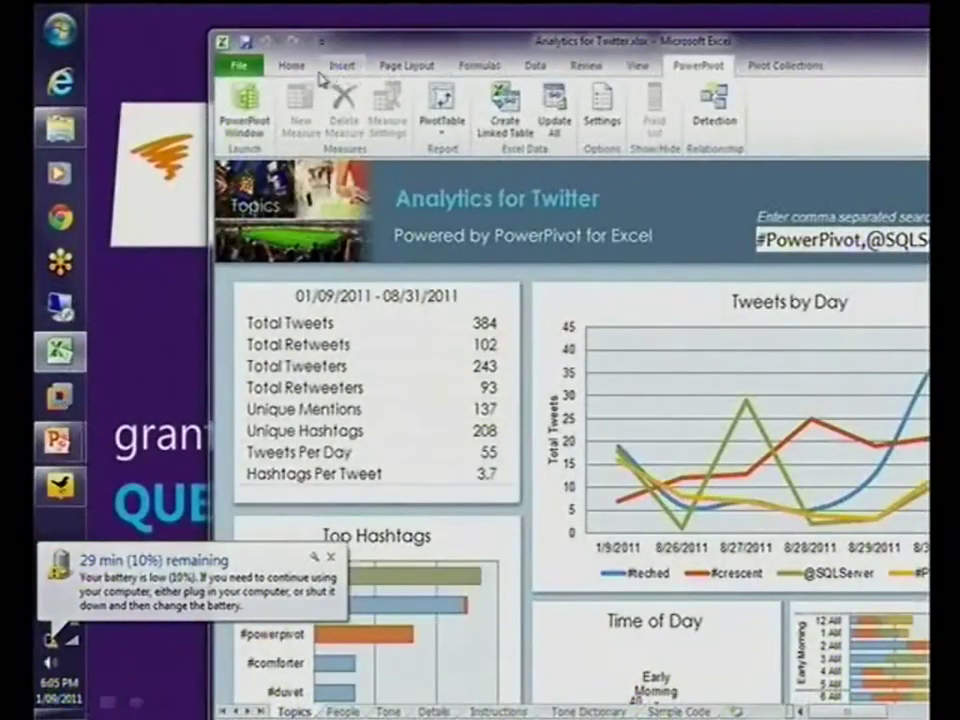
pyautogui.click(265, 100)
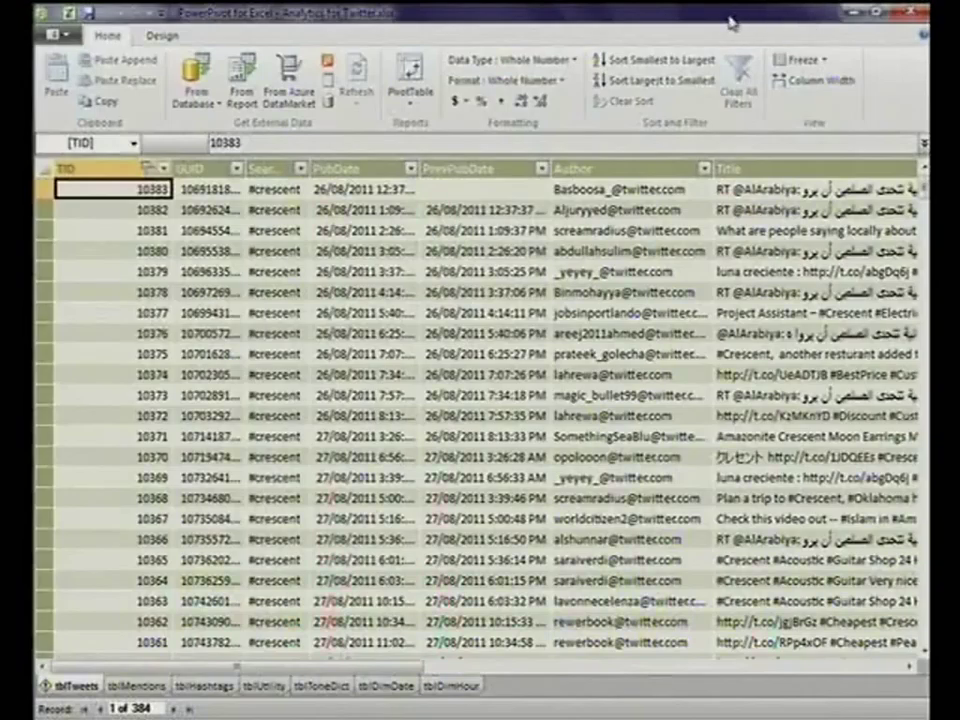
pyautogui.hotkey('alt', 'Tab')
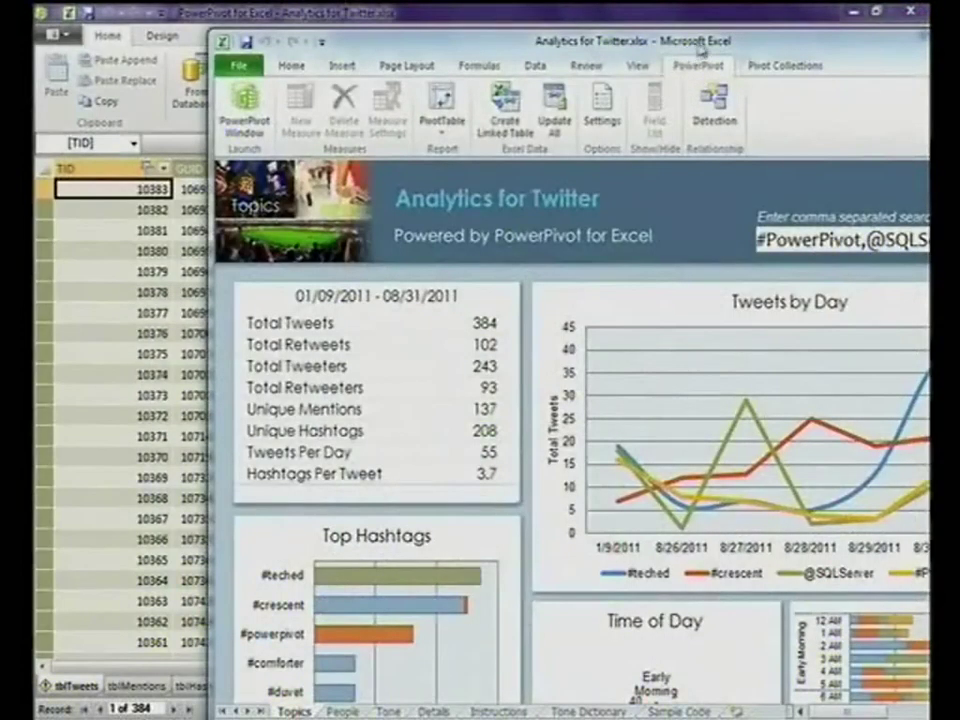
pyautogui.doubleClick(700, 42)
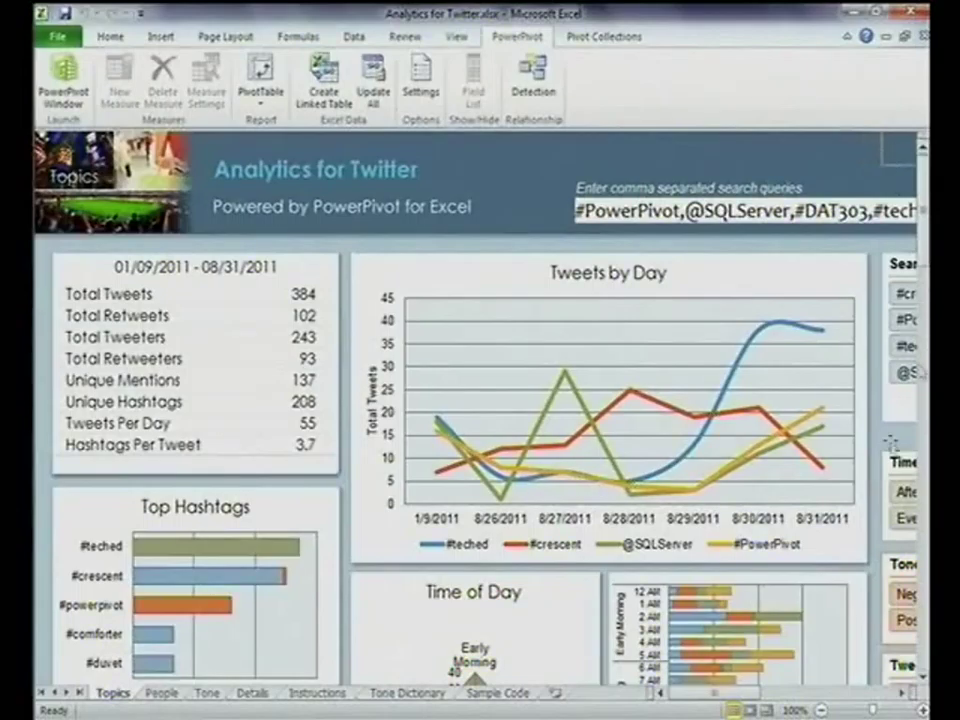
pyautogui.click(905, 697)
pyautogui.click(905, 697)
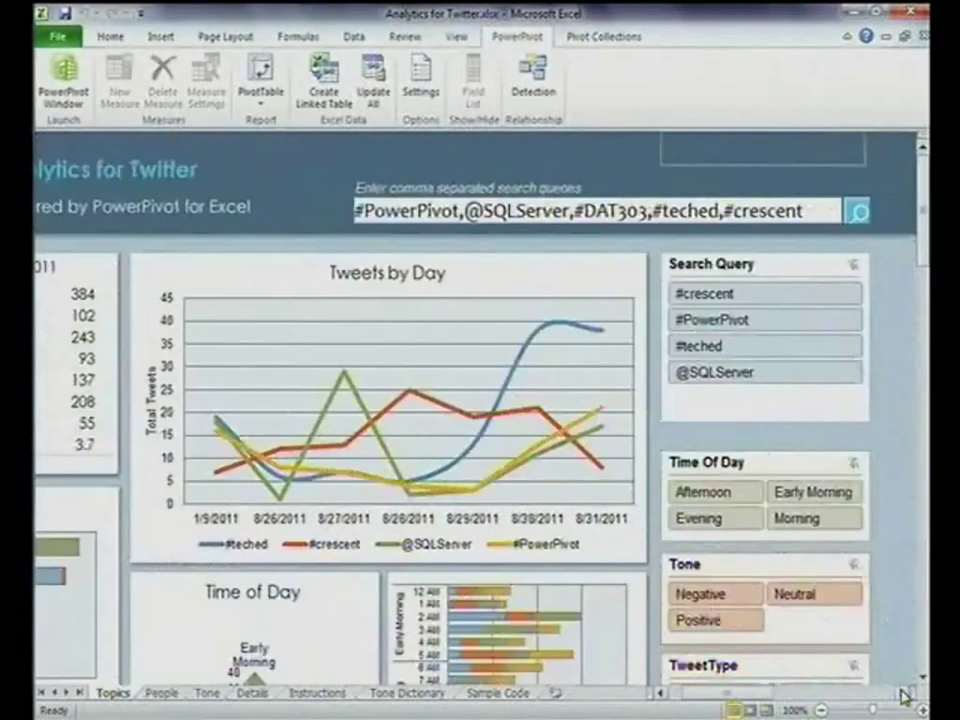
pyautogui.click(905, 697)
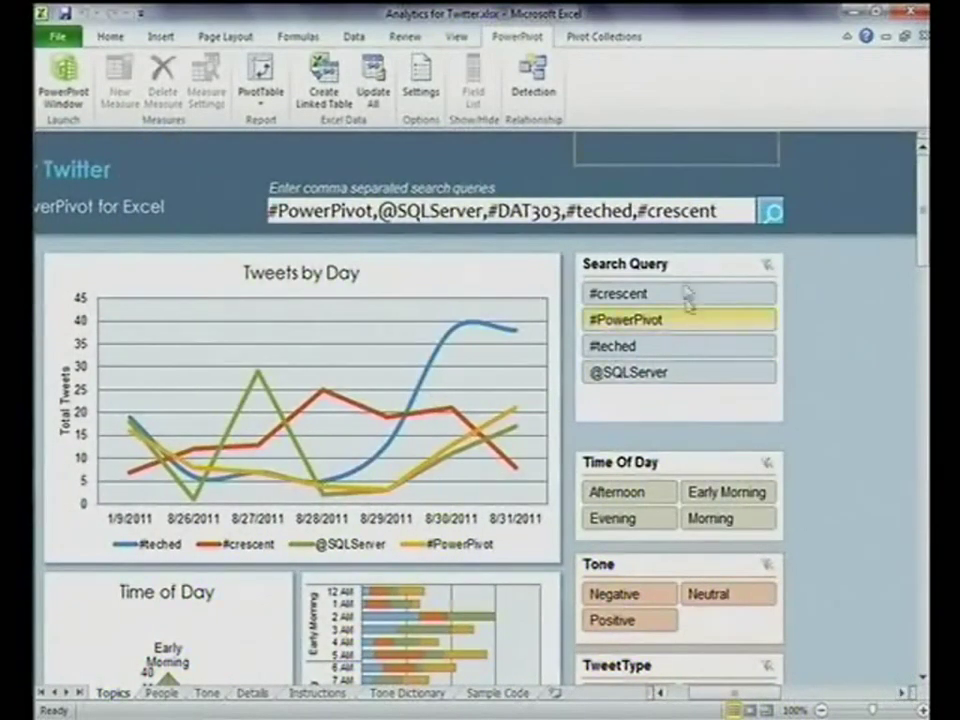
pyautogui.click(773, 212)
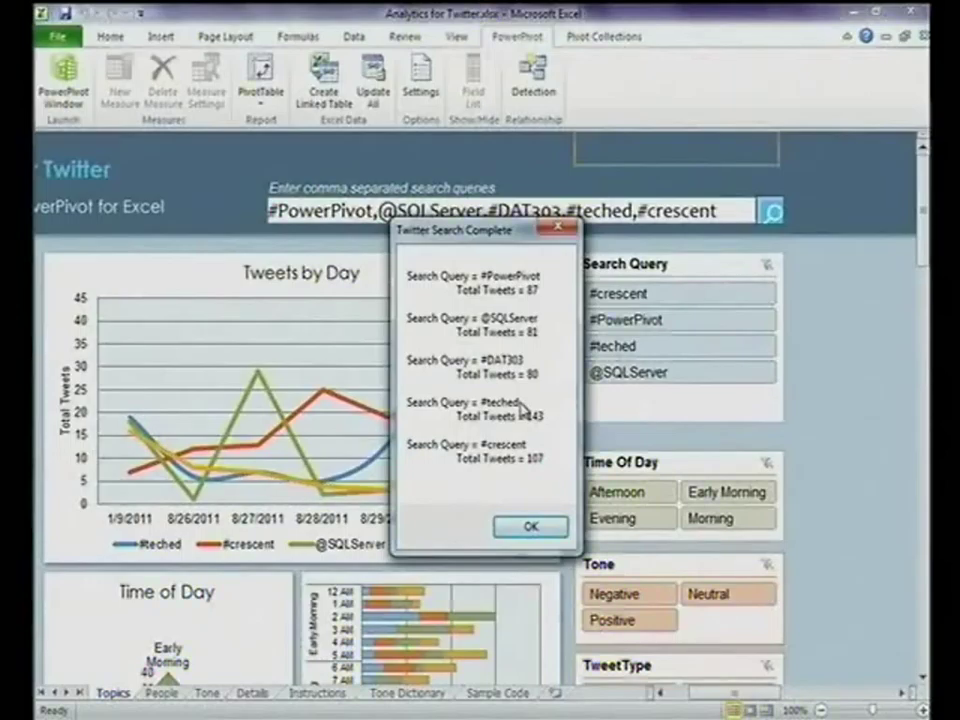
pyautogui.click(527, 527)
pyautogui.click(563, 442)
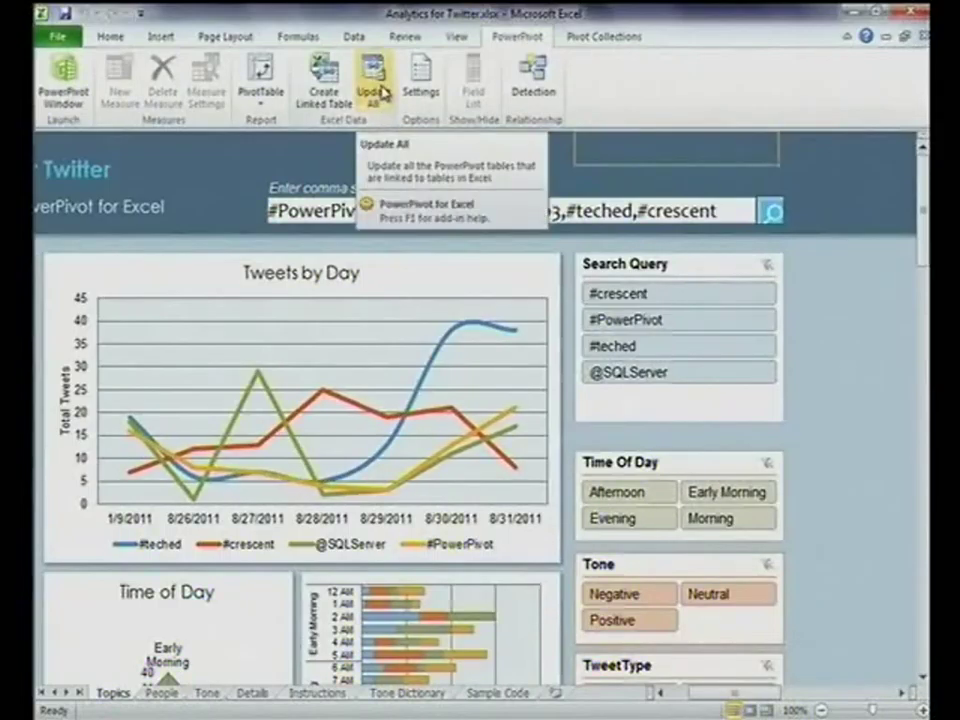
# - Update all linked PowerPivot tables and check the tblTweets data in the PowerPivot window
pyautogui.click(380, 93)
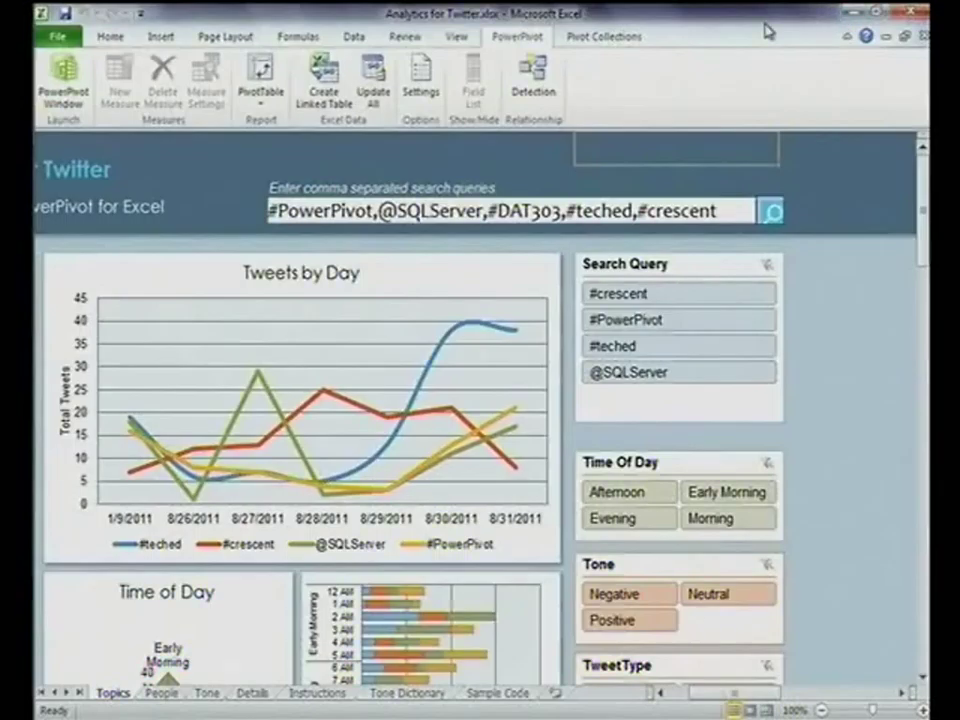
pyautogui.click(60, 66)
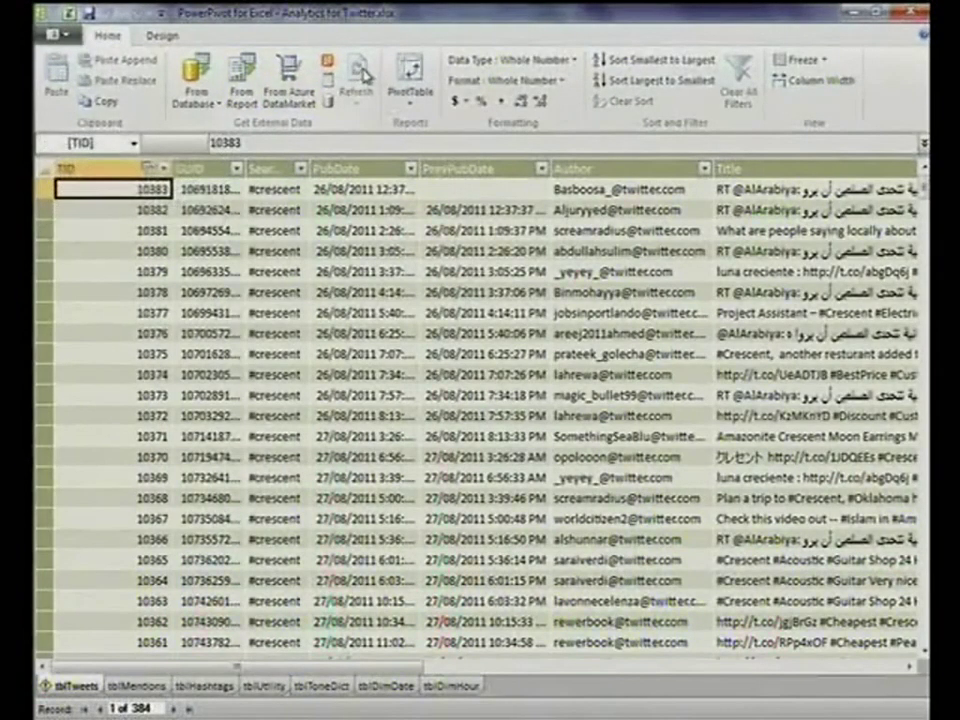
pyautogui.click(914, 14)
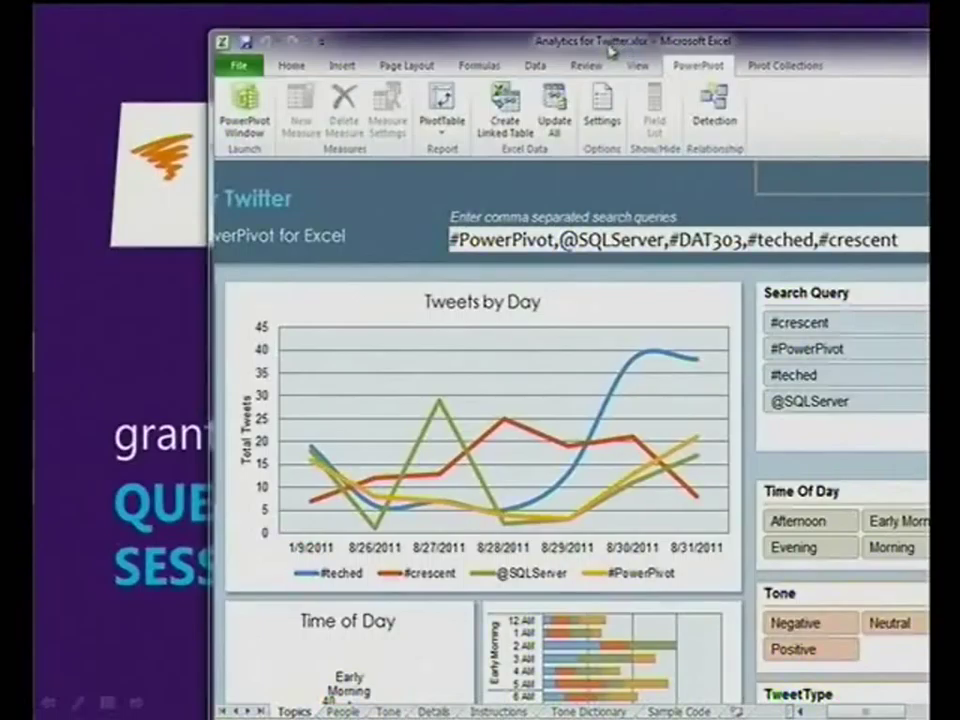
pyautogui.click(266, 106)
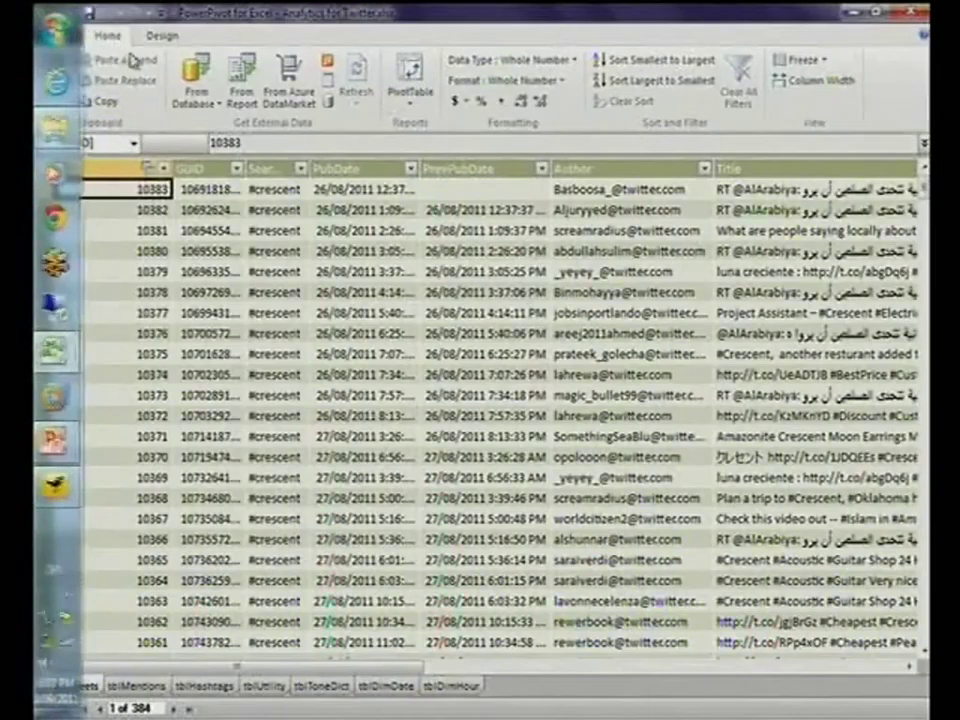
pyautogui.click(66, 14)
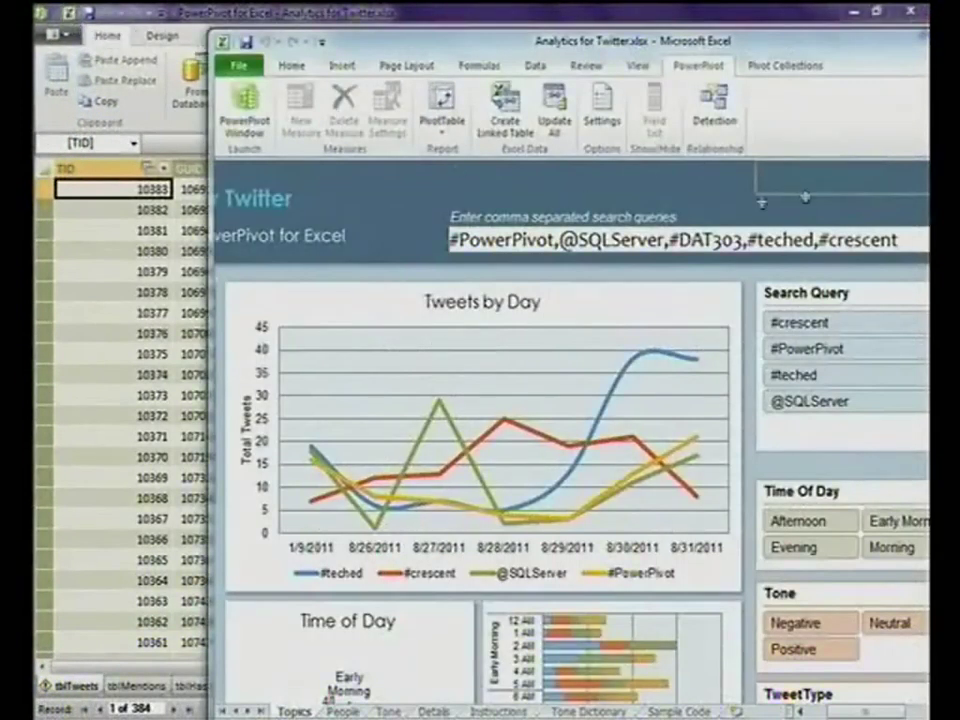
pyautogui.doubleClick(820, 40)
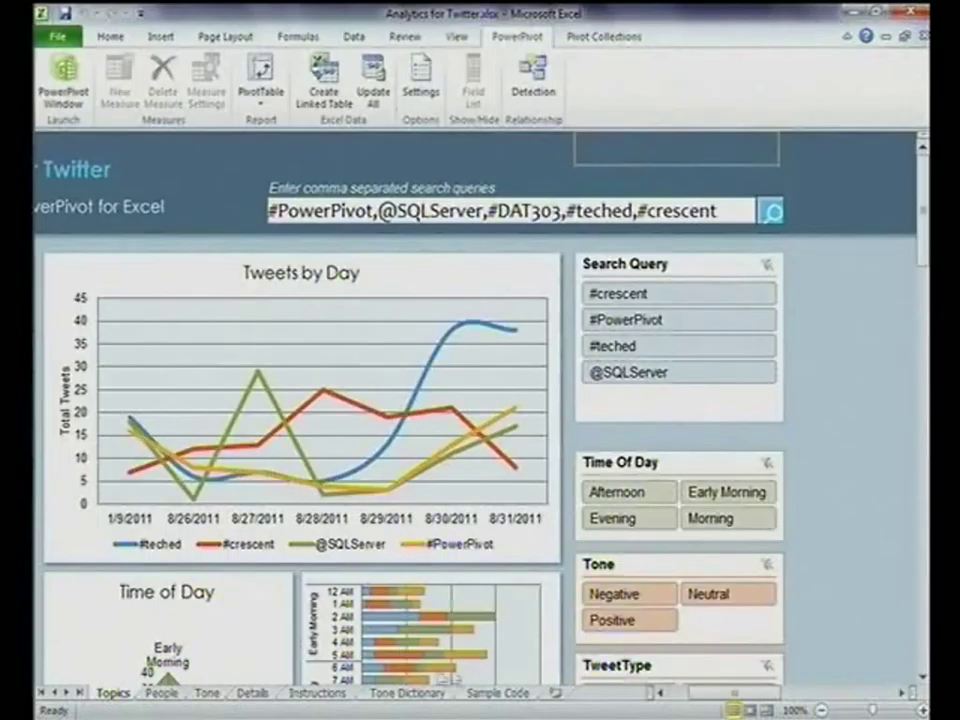
# - View the Sample Code and Tone Dictionary sheets, and read the Perform Twitter Search steps on the Instructions sheet
pyautogui.click(510, 693)
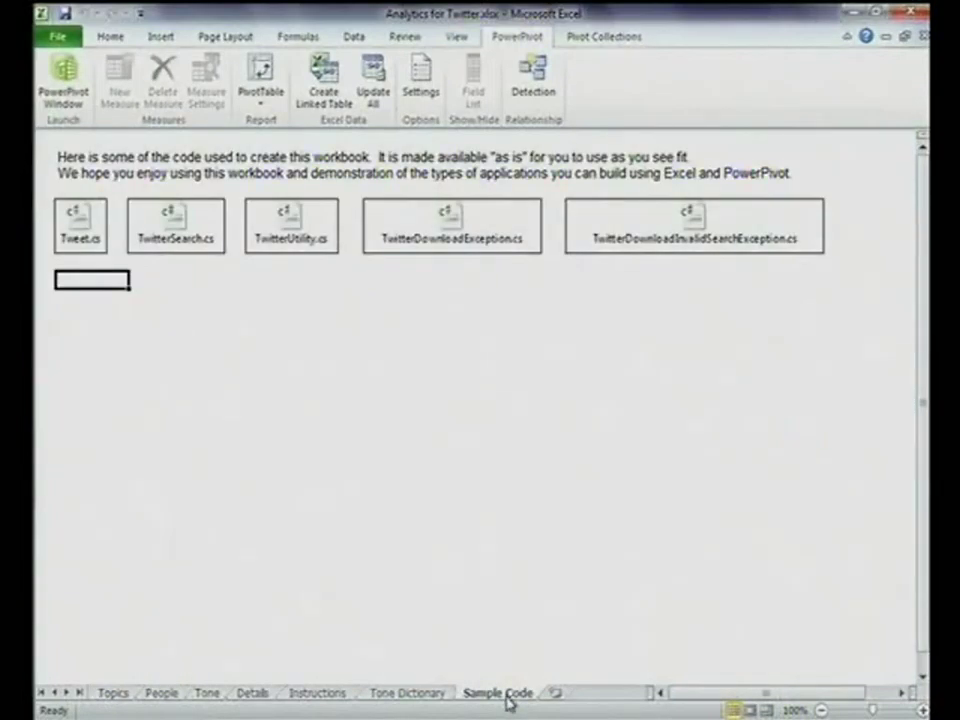
pyautogui.click(413, 694)
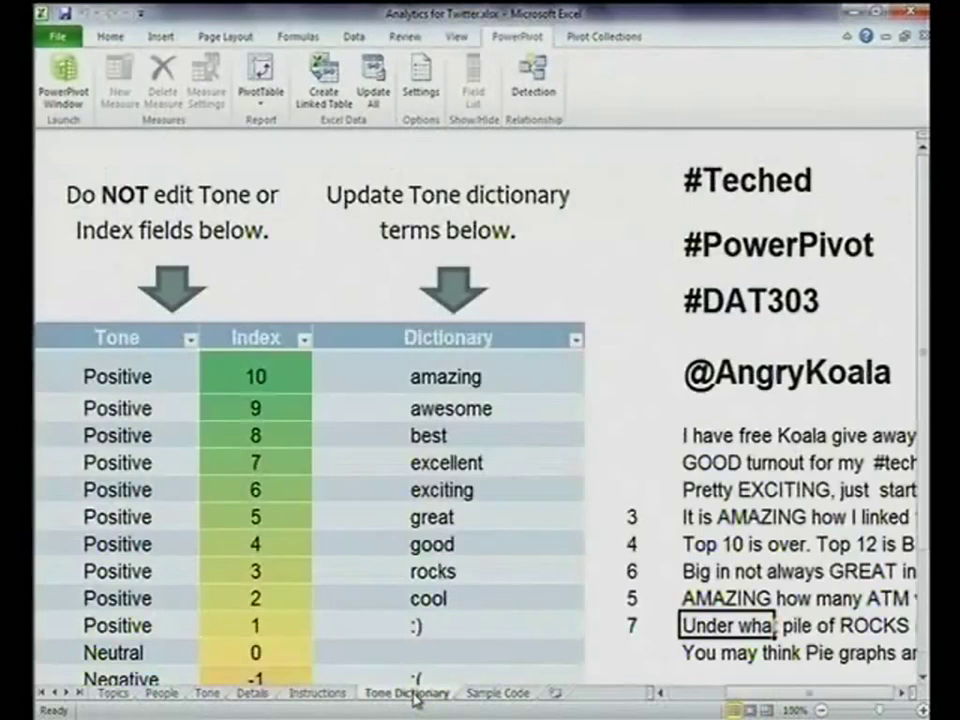
pyautogui.click(325, 697)
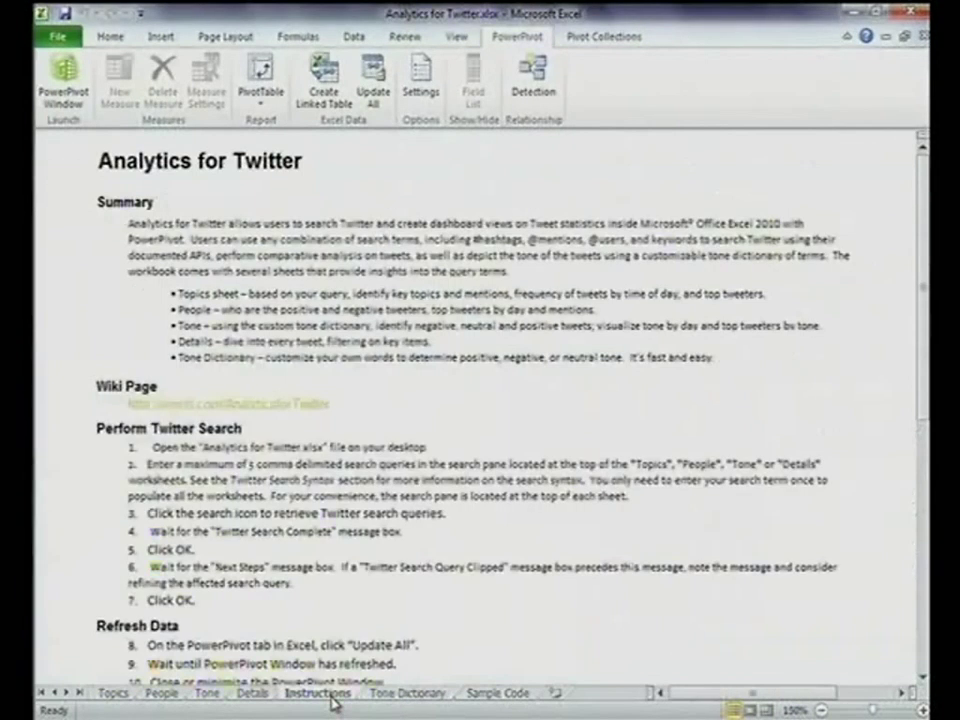
pyautogui.click(233, 448)
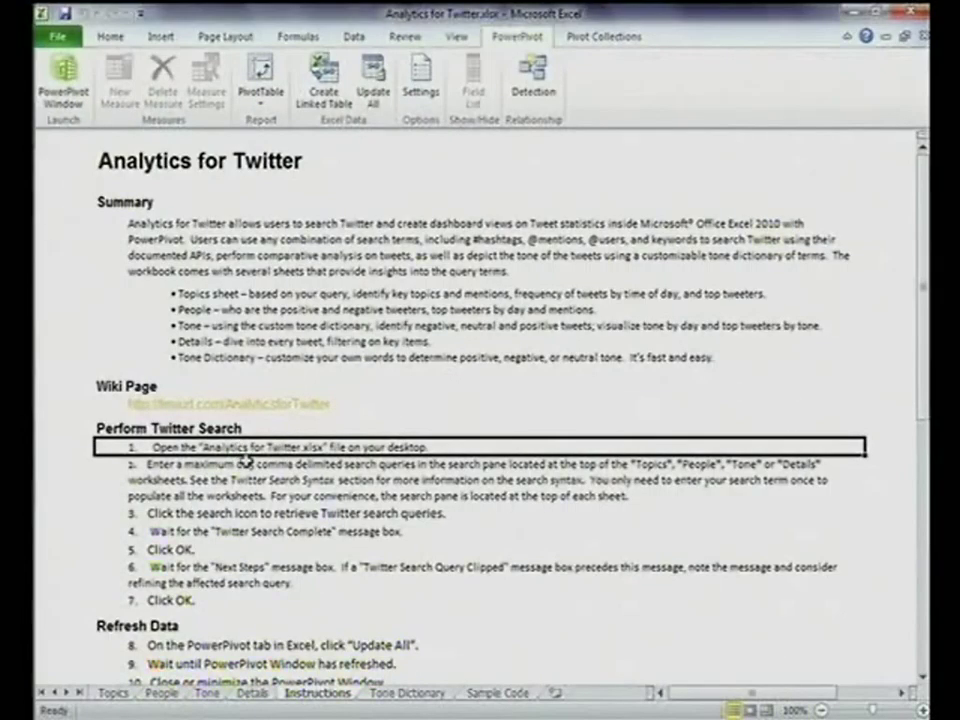
pyautogui.click(267, 468)
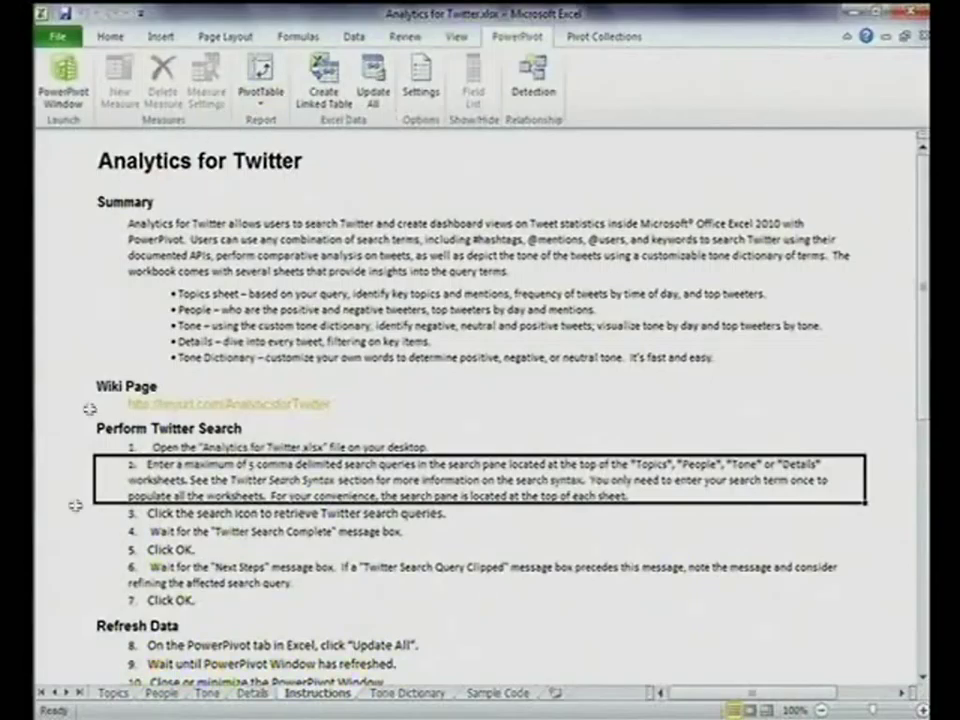
# - Save the Analytics for Twitter workbook with the People sheet showing, and close it
pyautogui.click(114, 693)
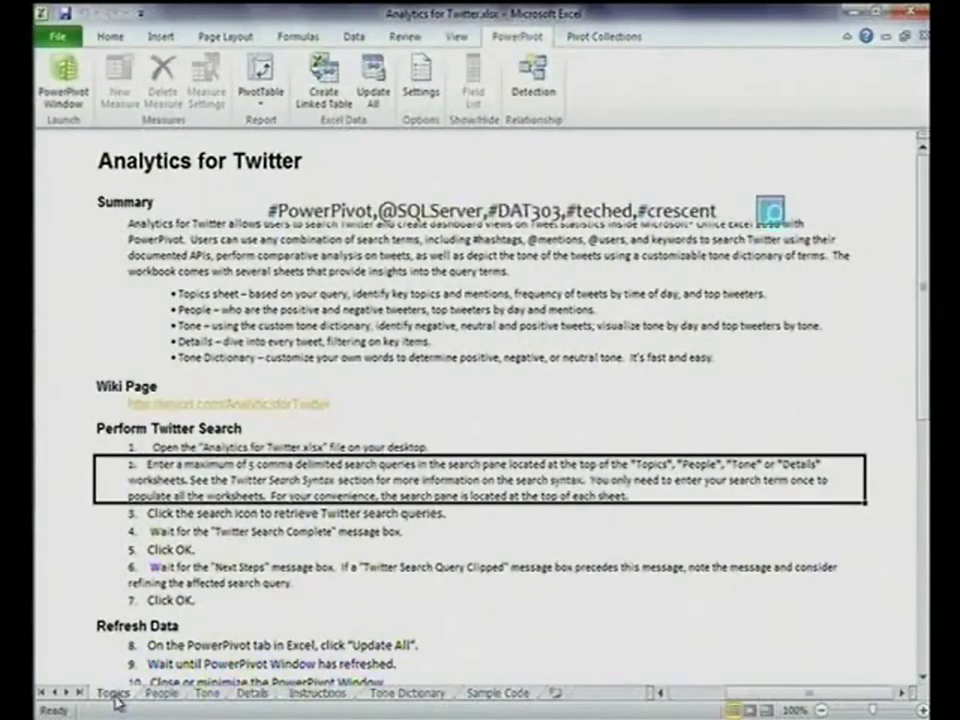
pyautogui.click(163, 693)
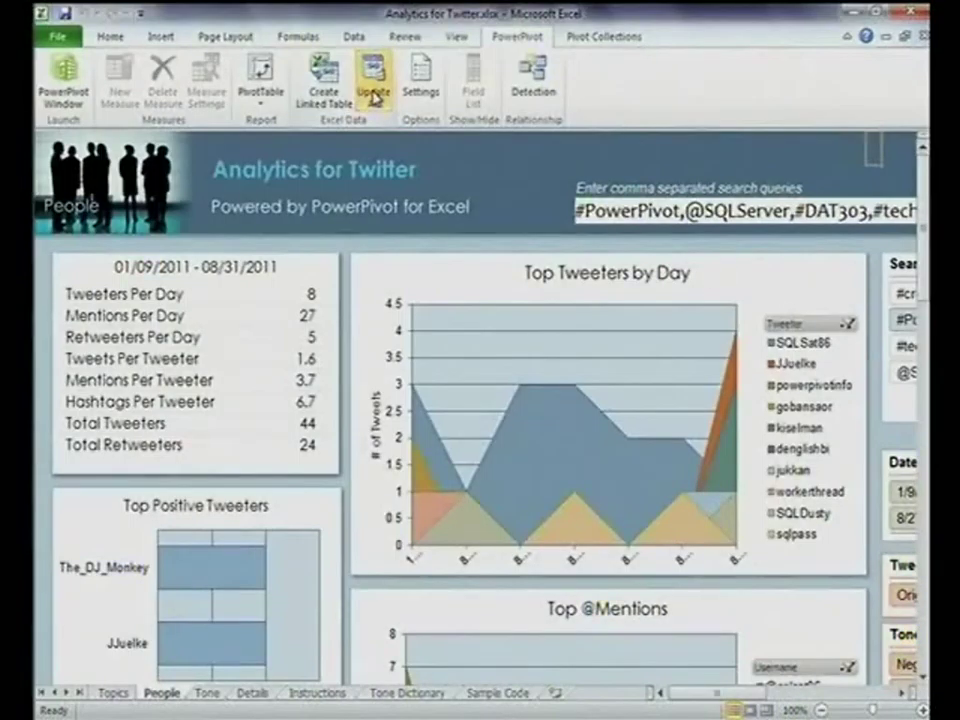
pyautogui.click(64, 13)
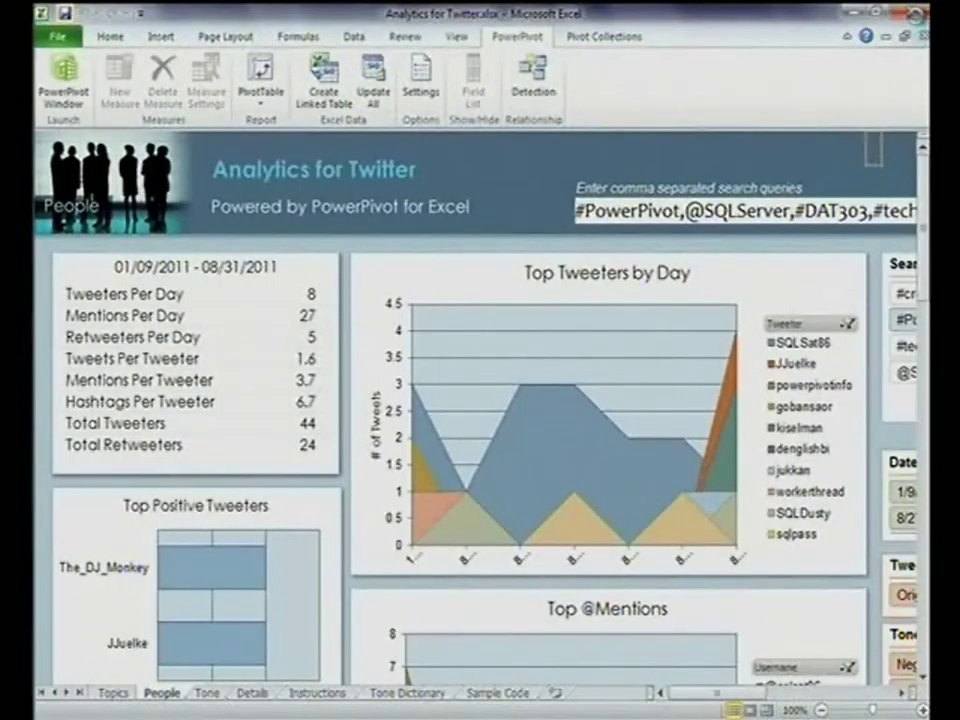
pyautogui.click(917, 14)
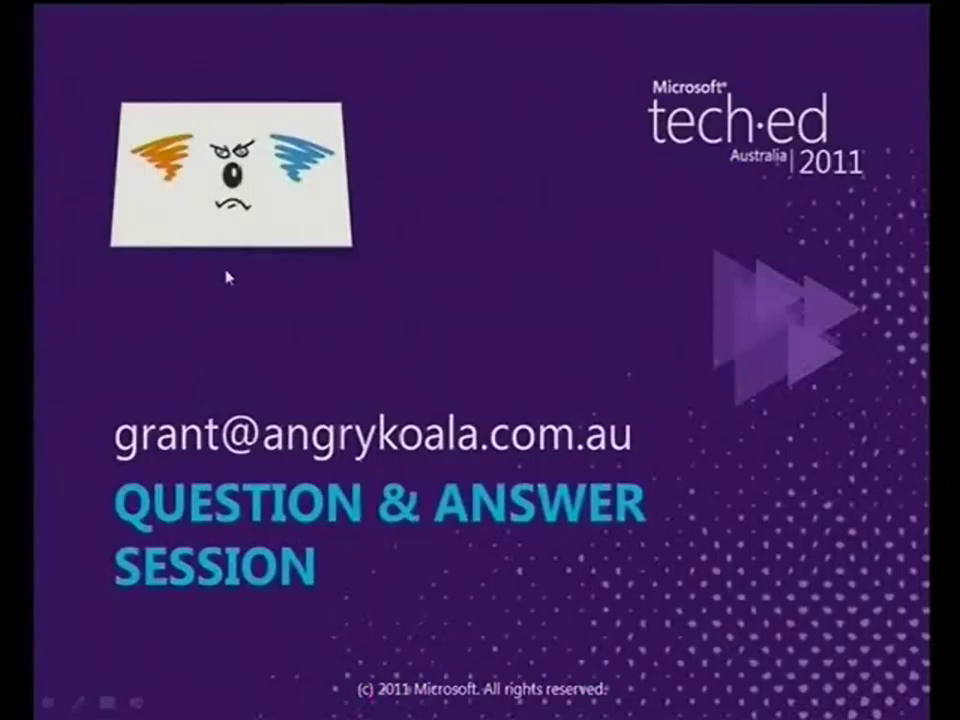
# - Reopen Analytics for Twitter.xlsx from the !Demo folder in Windows Explorer and maximize its window
pyautogui.hotkey('alt', 'Tab')
pyautogui.hotkey('alt', 'Tab')
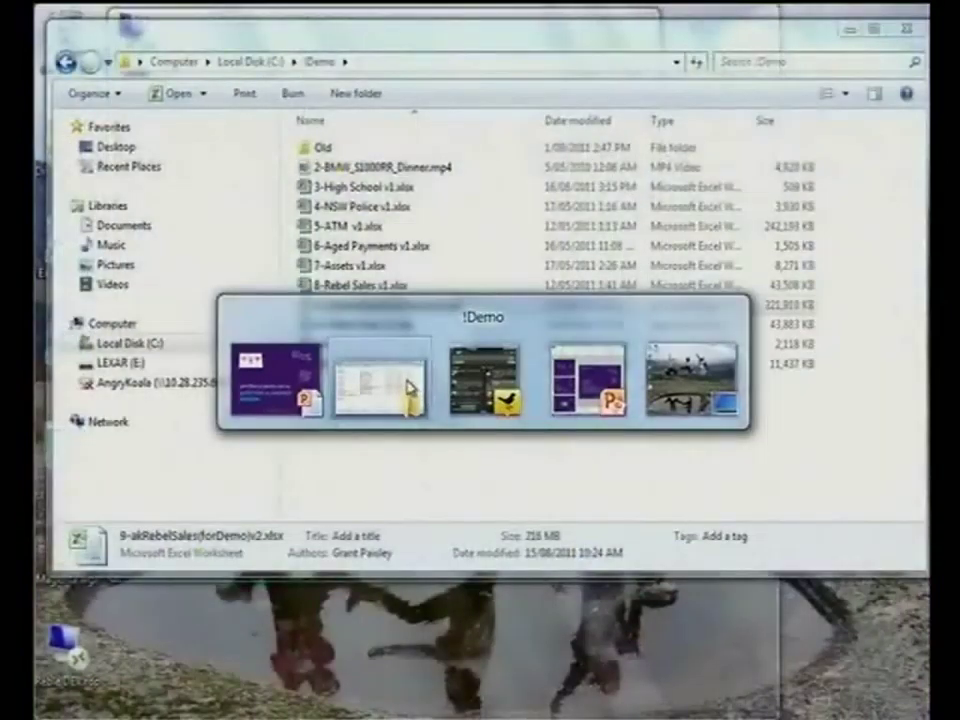
pyautogui.click(410, 390)
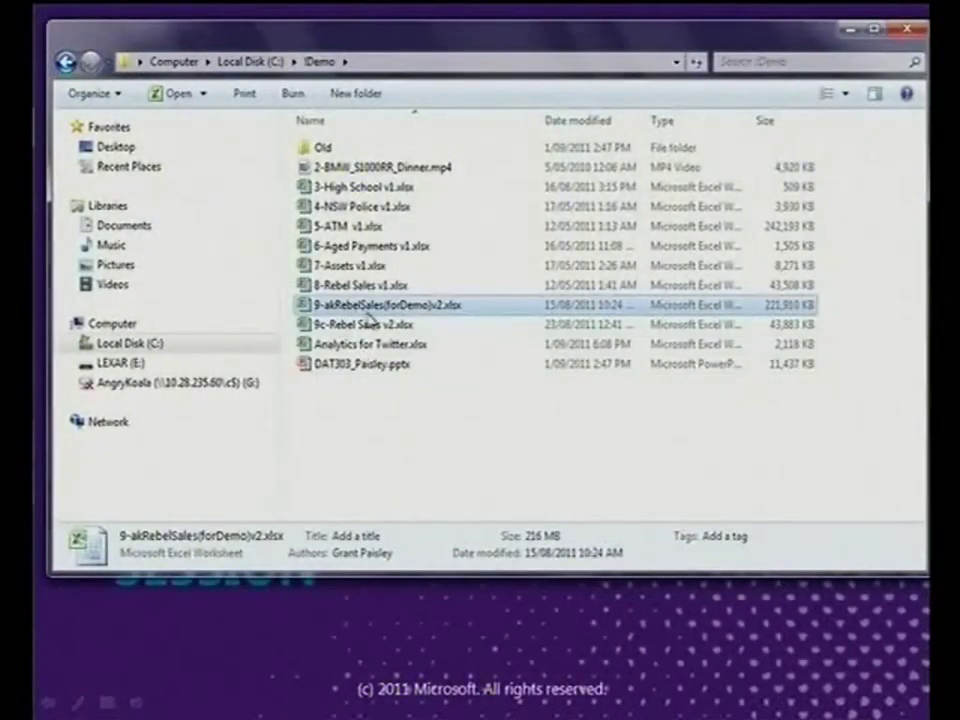
pyautogui.doubleClick(388, 344)
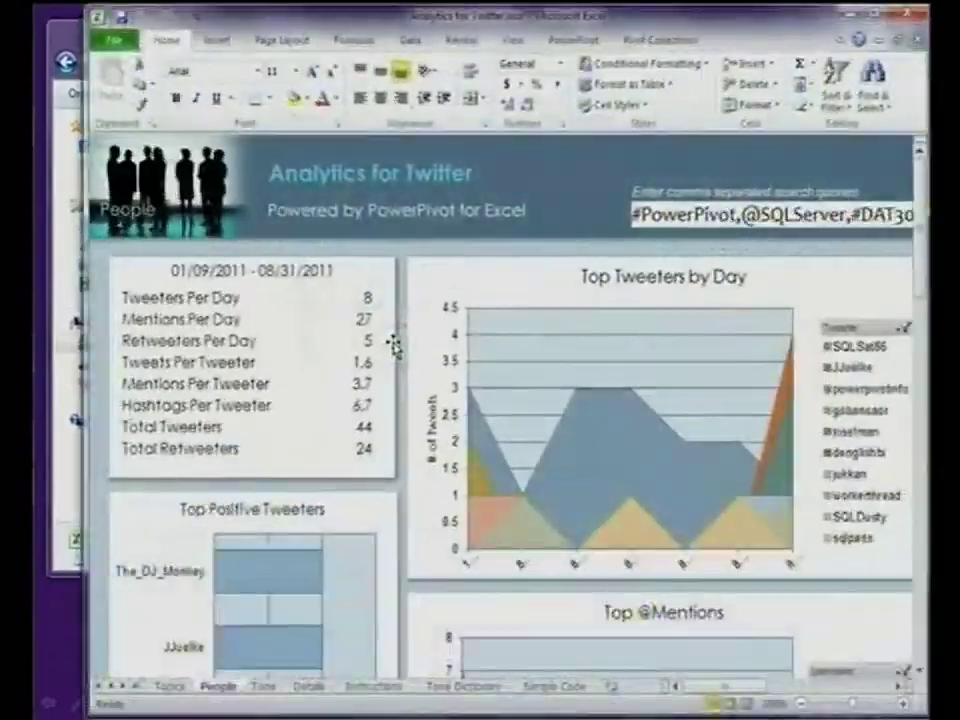
pyautogui.doubleClick(690, 14)
# - Try to update all PowerPivot tables linked to the reopened workbook, and dismiss the message
pyautogui.click(515, 37)
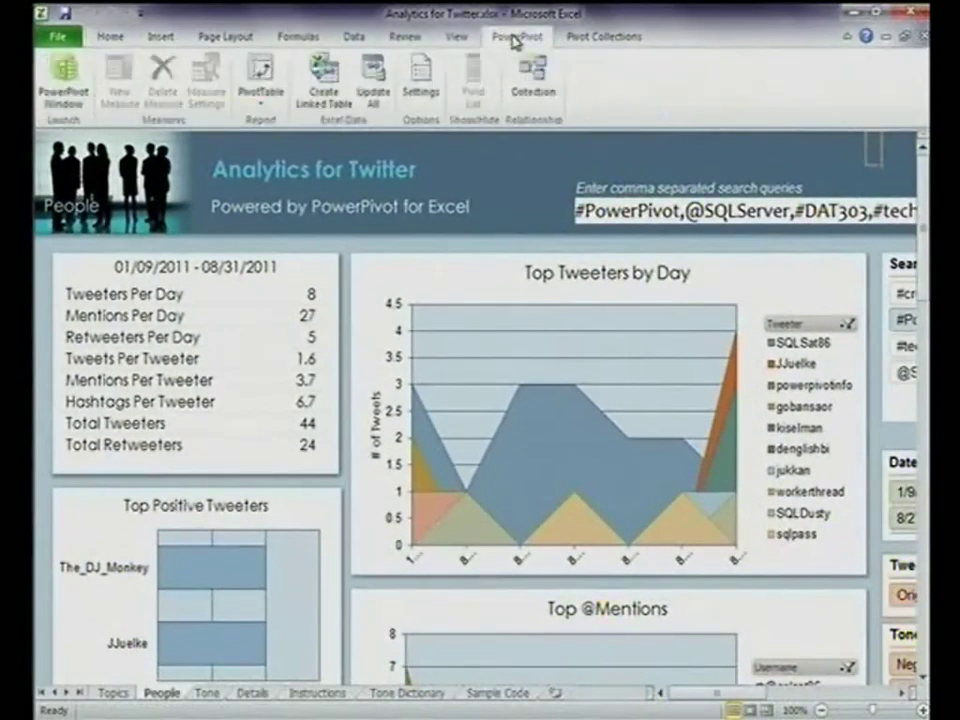
pyautogui.click(376, 80)
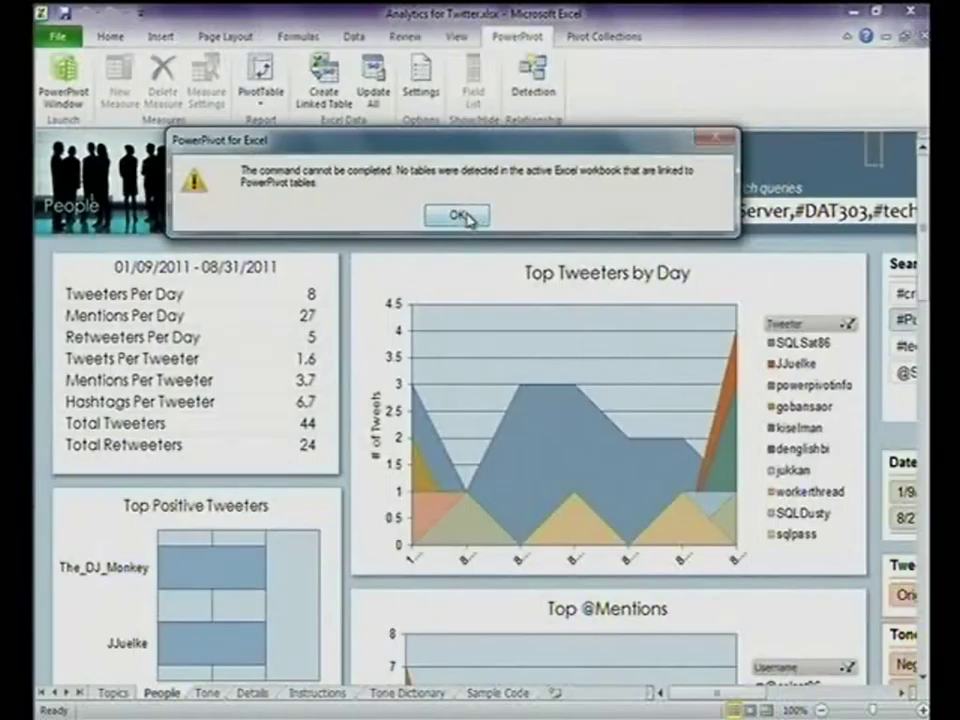
pyautogui.click(458, 216)
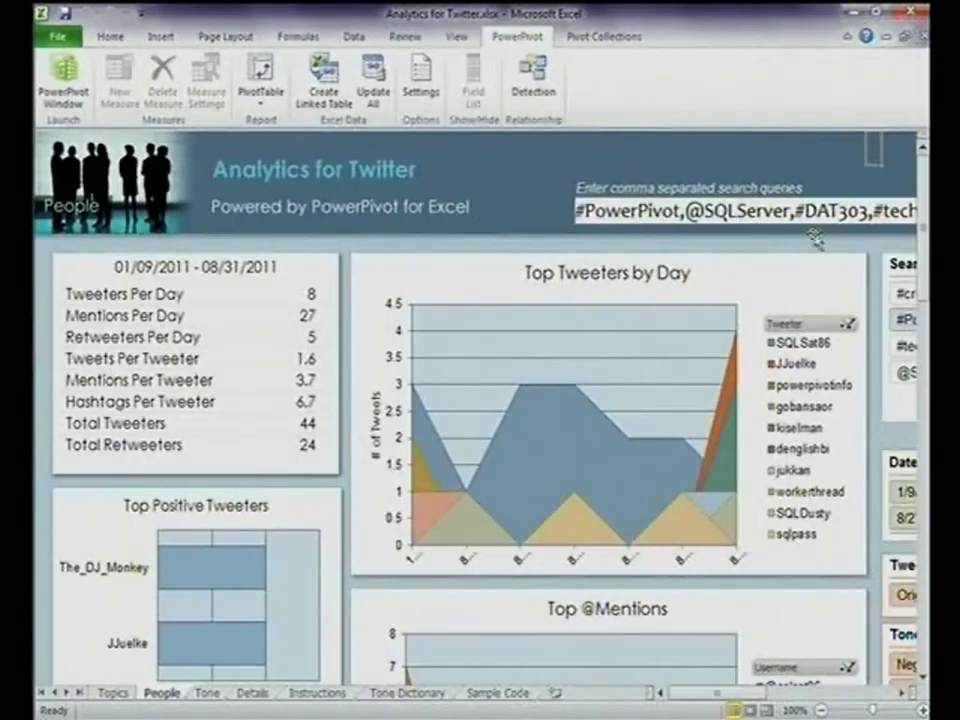
# - Change the #teched search query to #auteched on the People sheet and start the Twitter search
pyautogui.moveTo(752, 211); pyautogui.dragTo(905, 211)
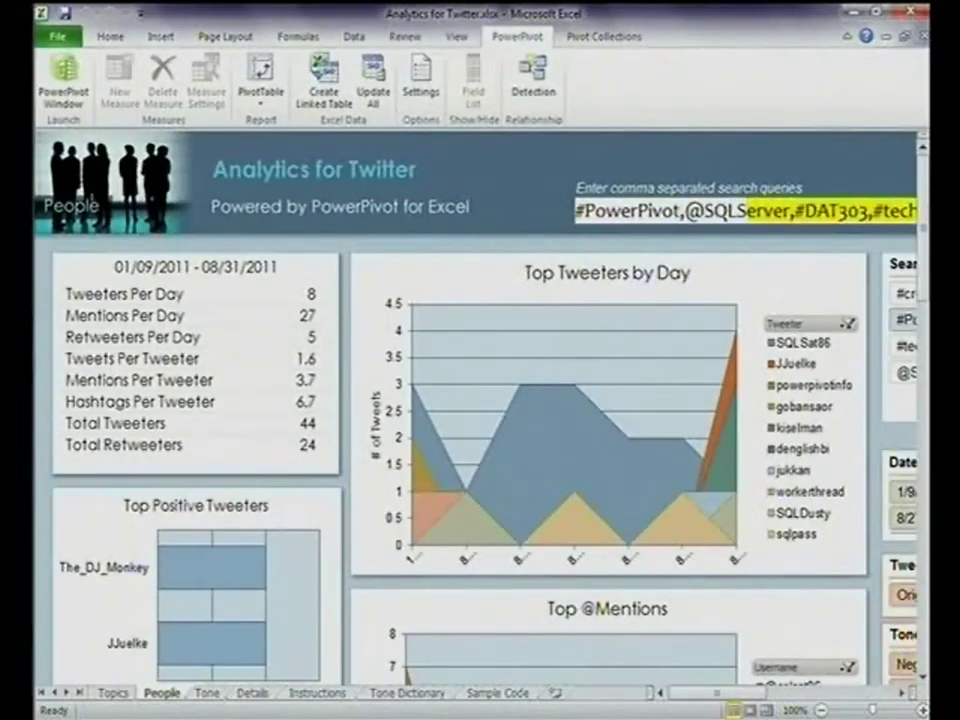
pyautogui.click(881, 211)
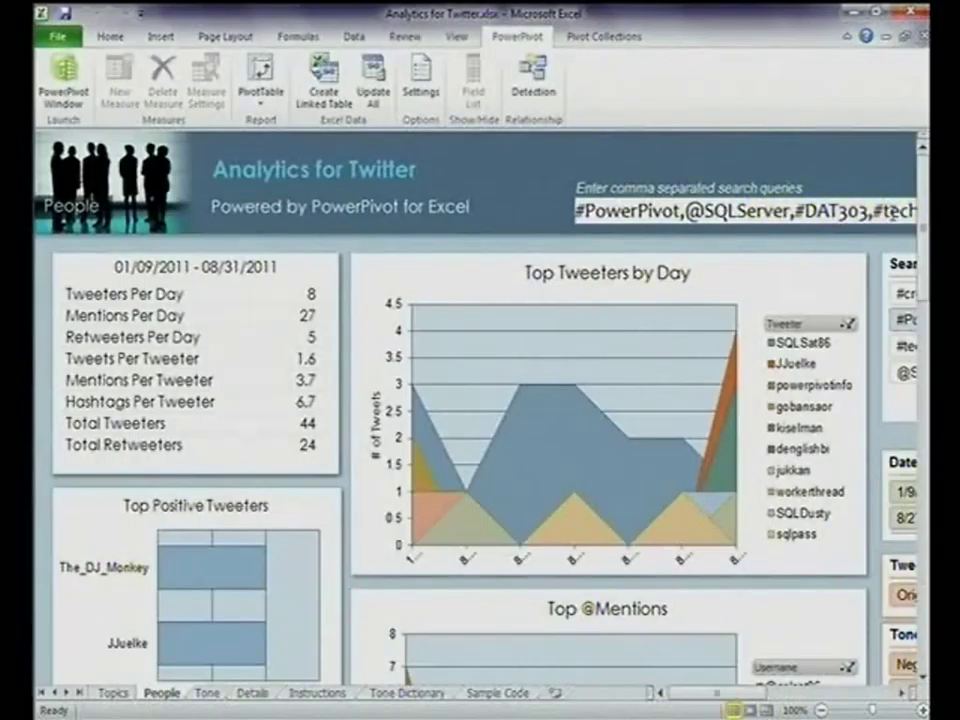
pyautogui.write('aute')
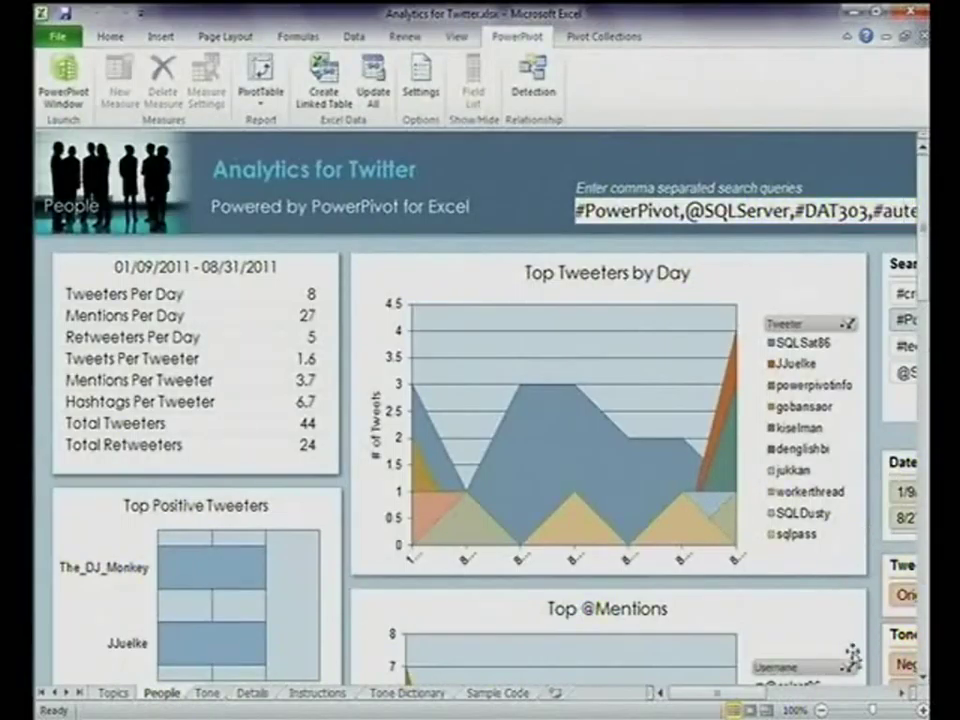
pyautogui.click(904, 692)
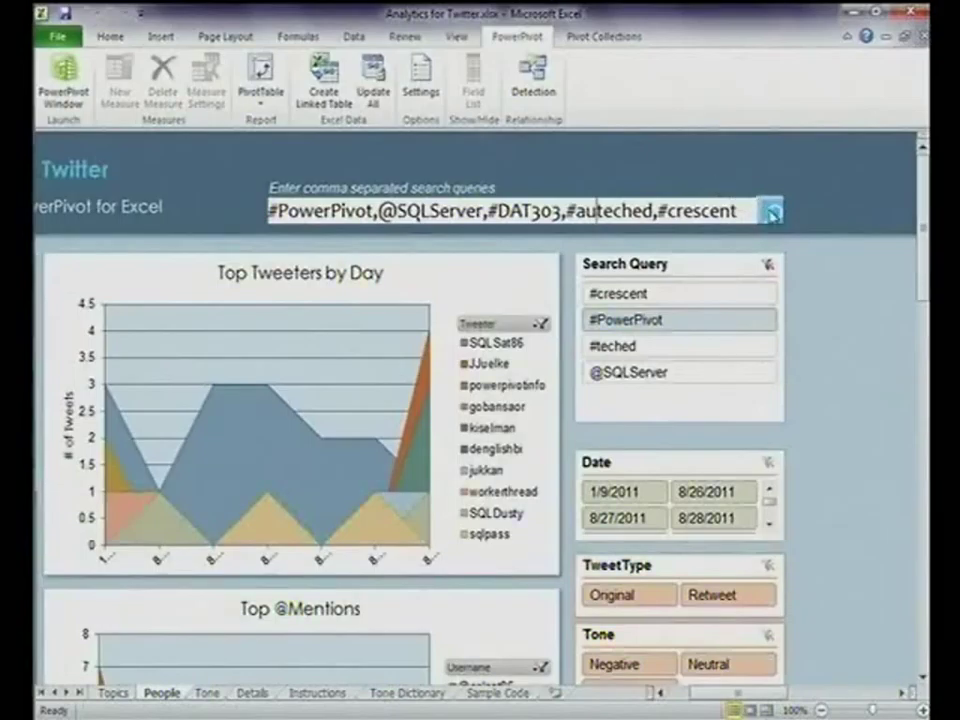
pyautogui.press('Return')
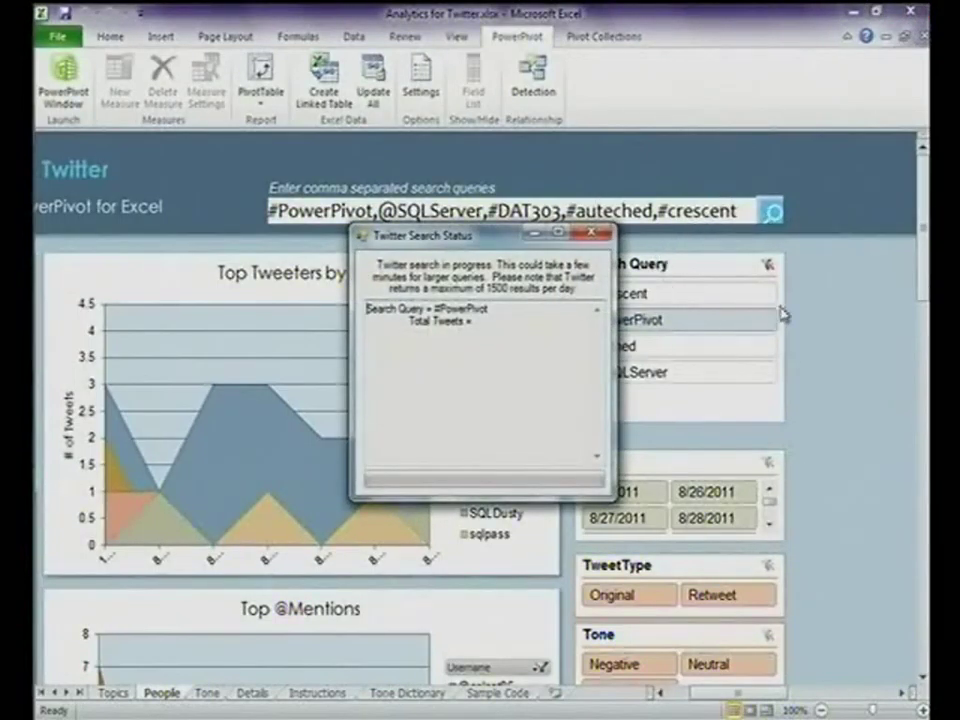